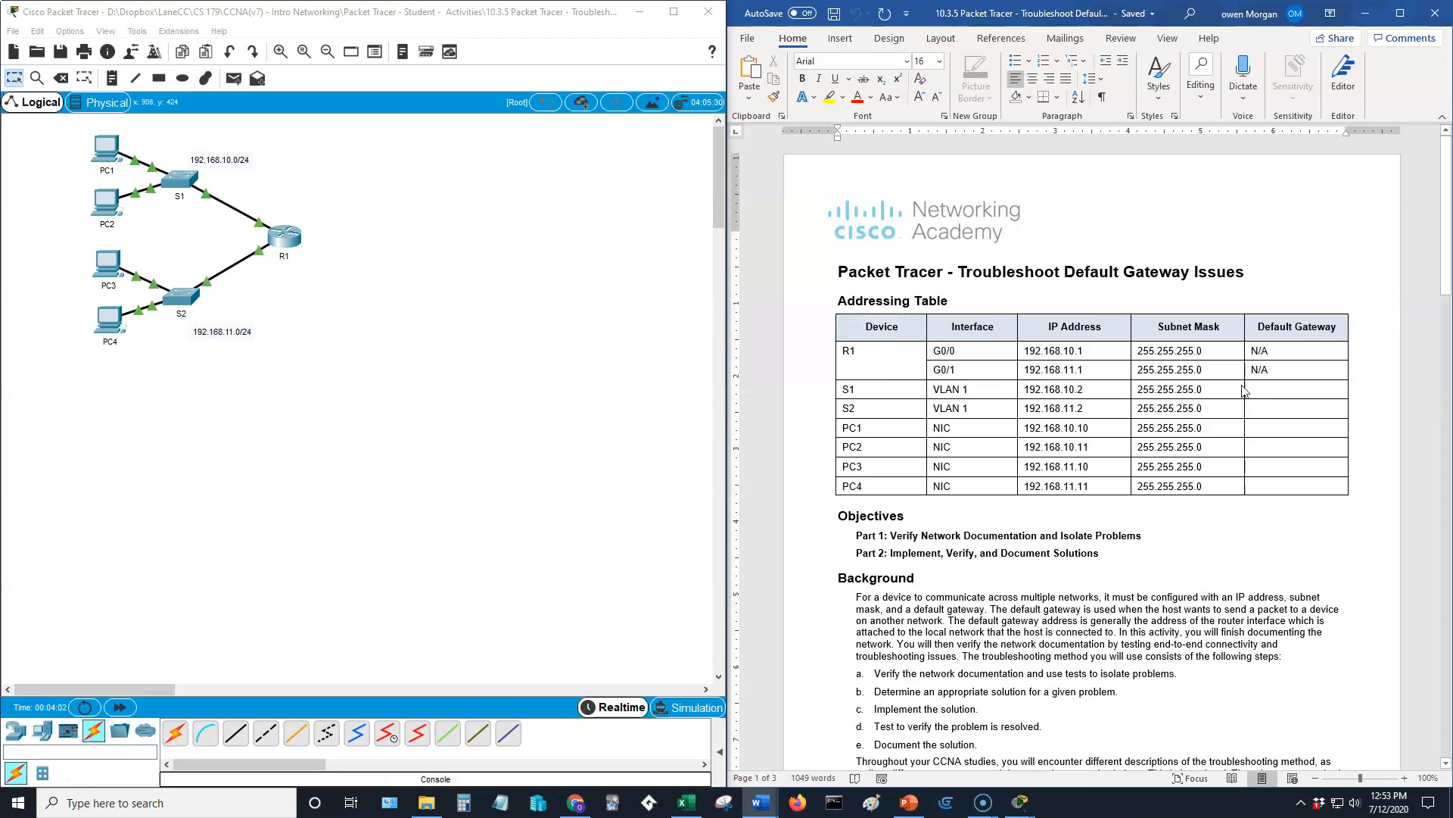
Step: Enter privileged EXEC mode on switch S1 and display its running configuration through to the end
{"action": "left_click", "coordinate": [1319, 389]}
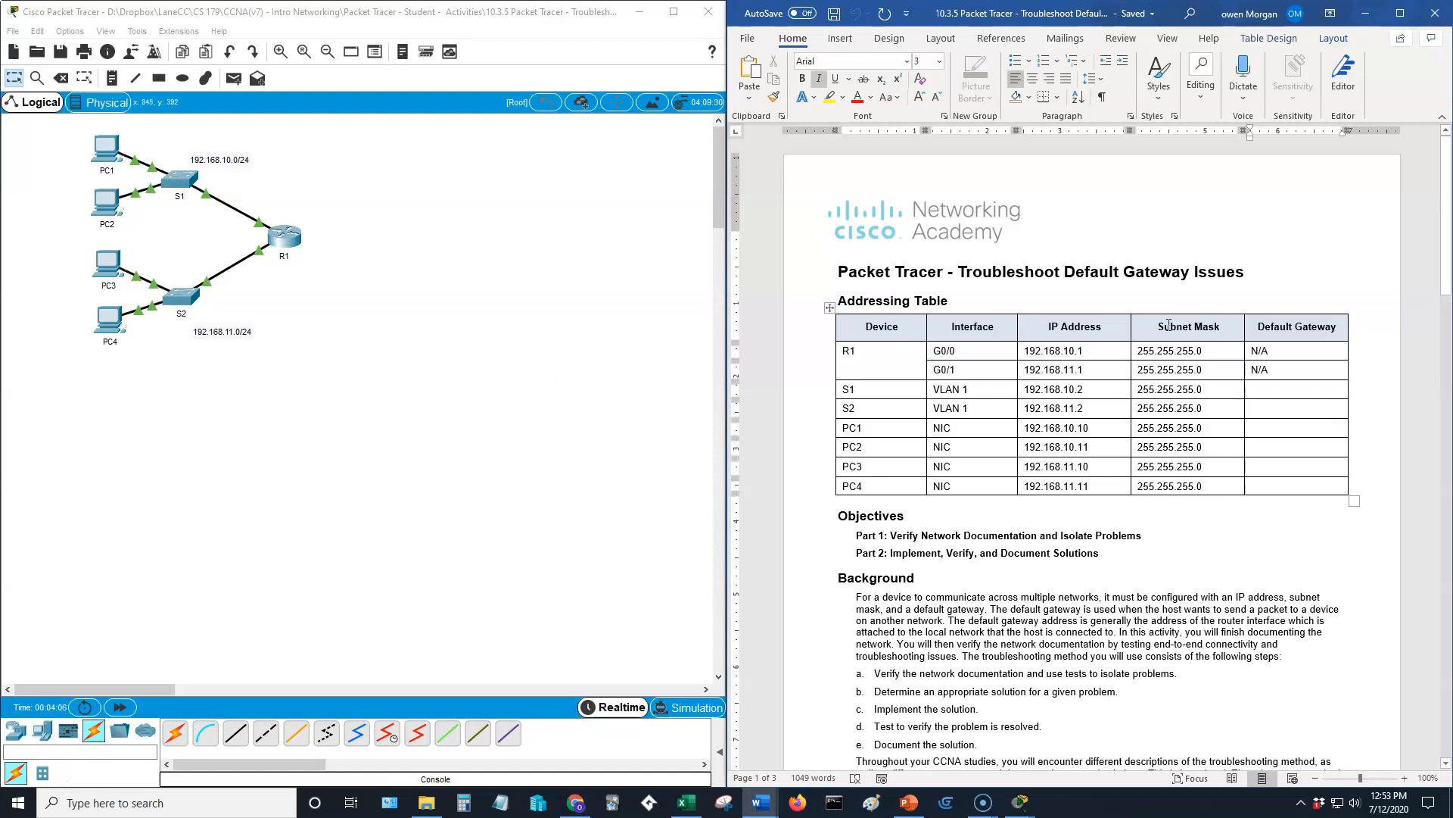
{"action": "left_click", "coordinate": [180, 178]}
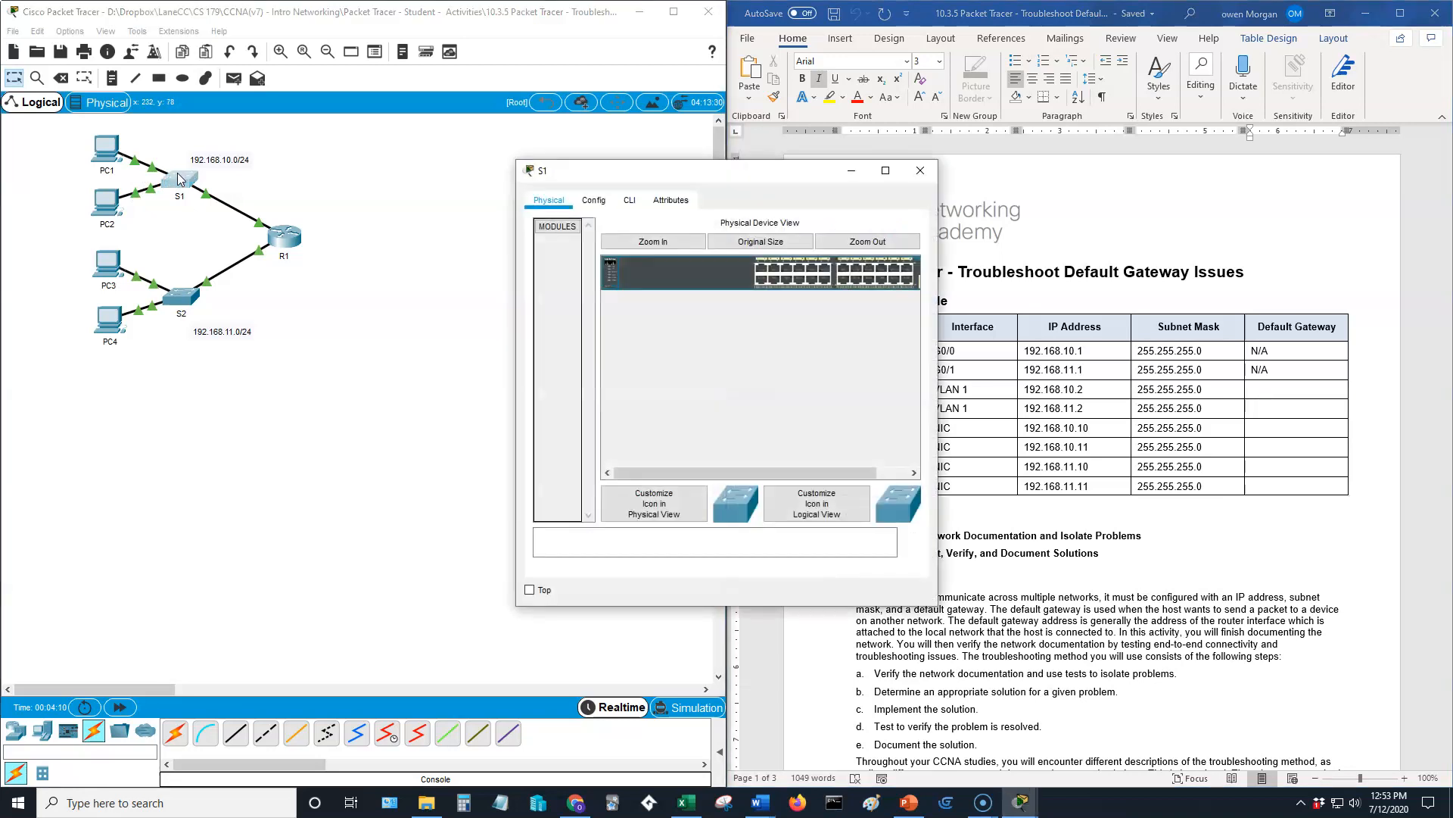
{"action": "left_click_drag", "start_coordinate": [708, 176], "coordinate": [464, 193]}
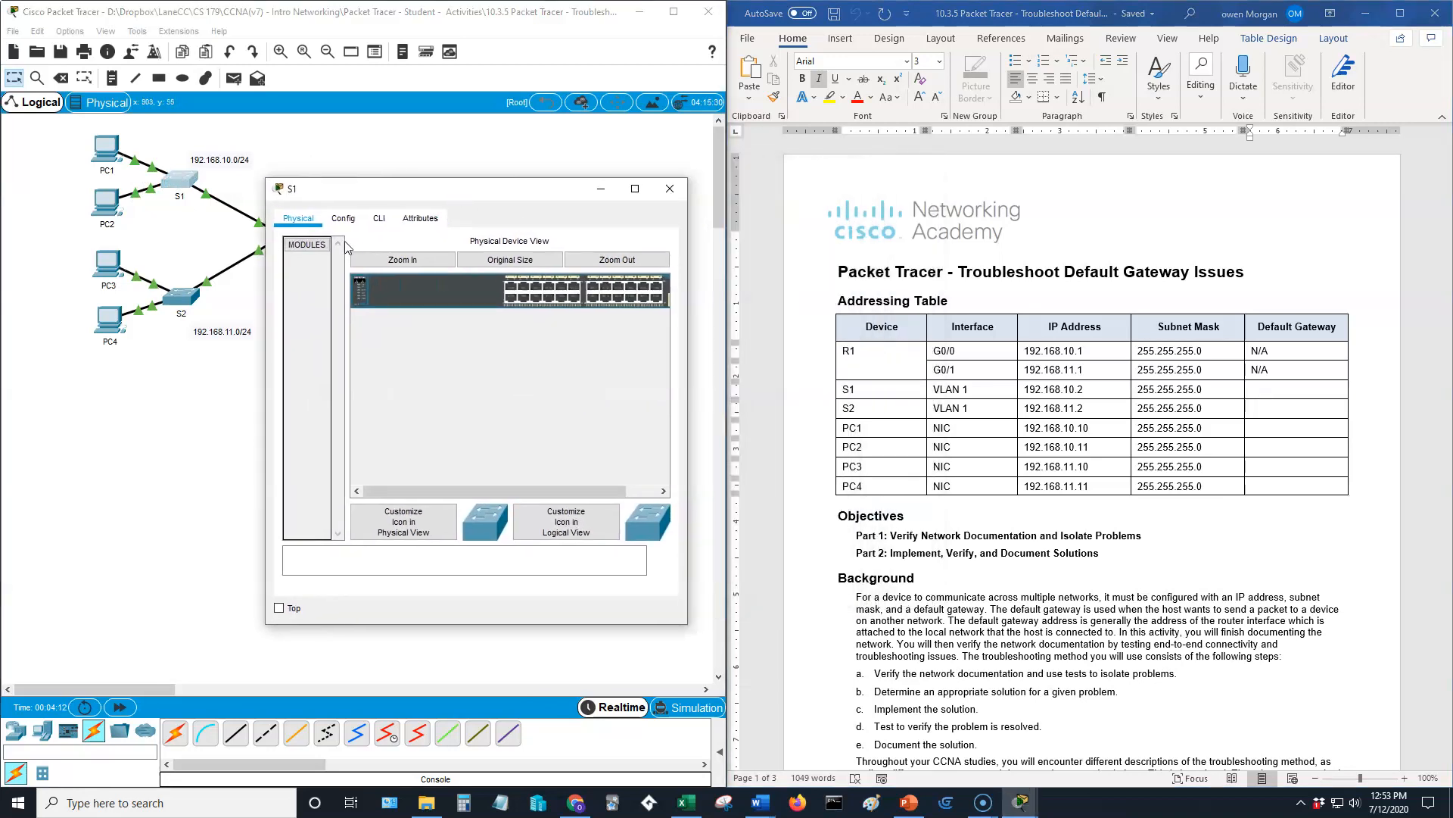
{"action": "left_click", "coordinate": [379, 218]}
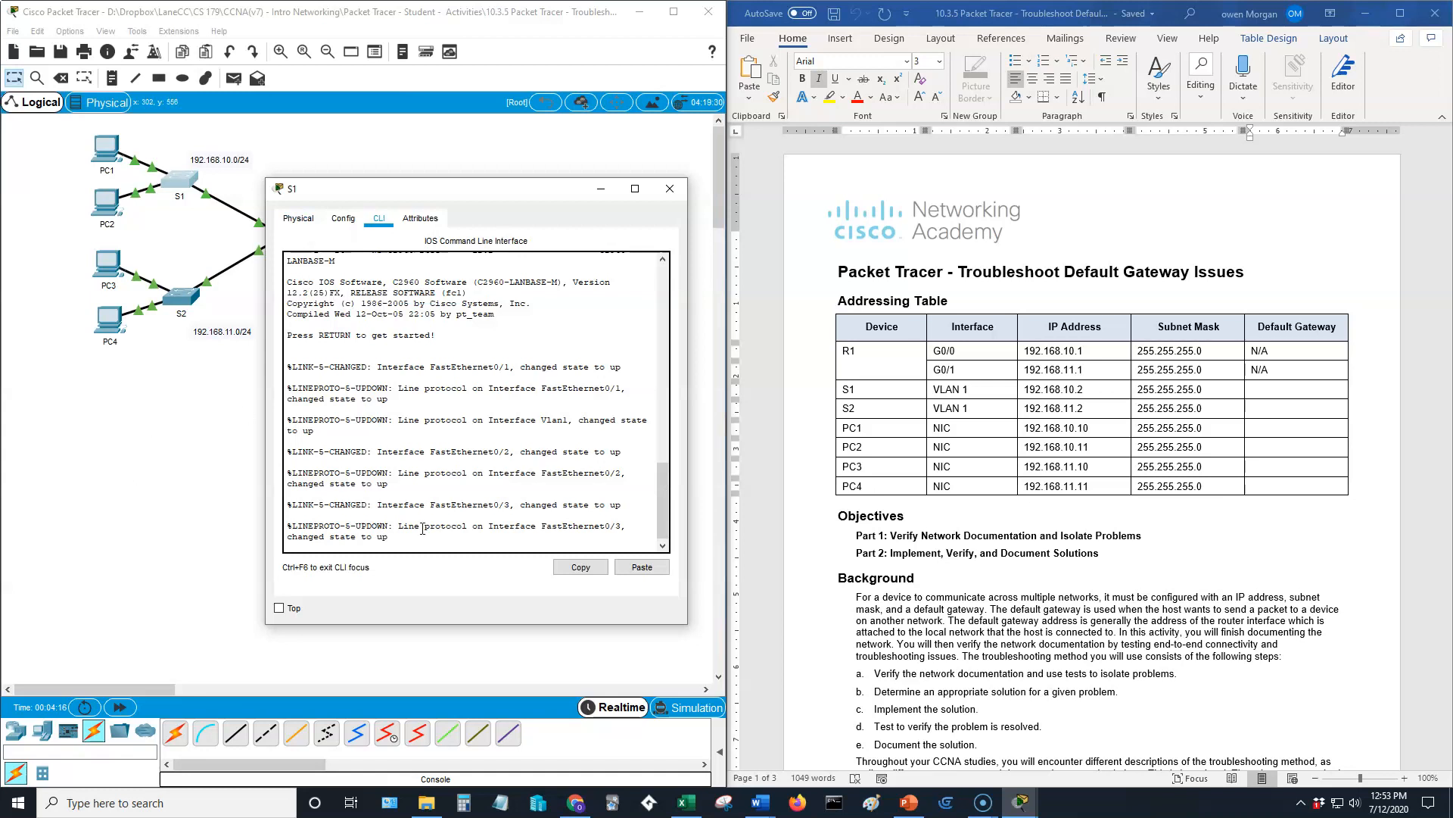
{"action": "key", "text": "Return"}
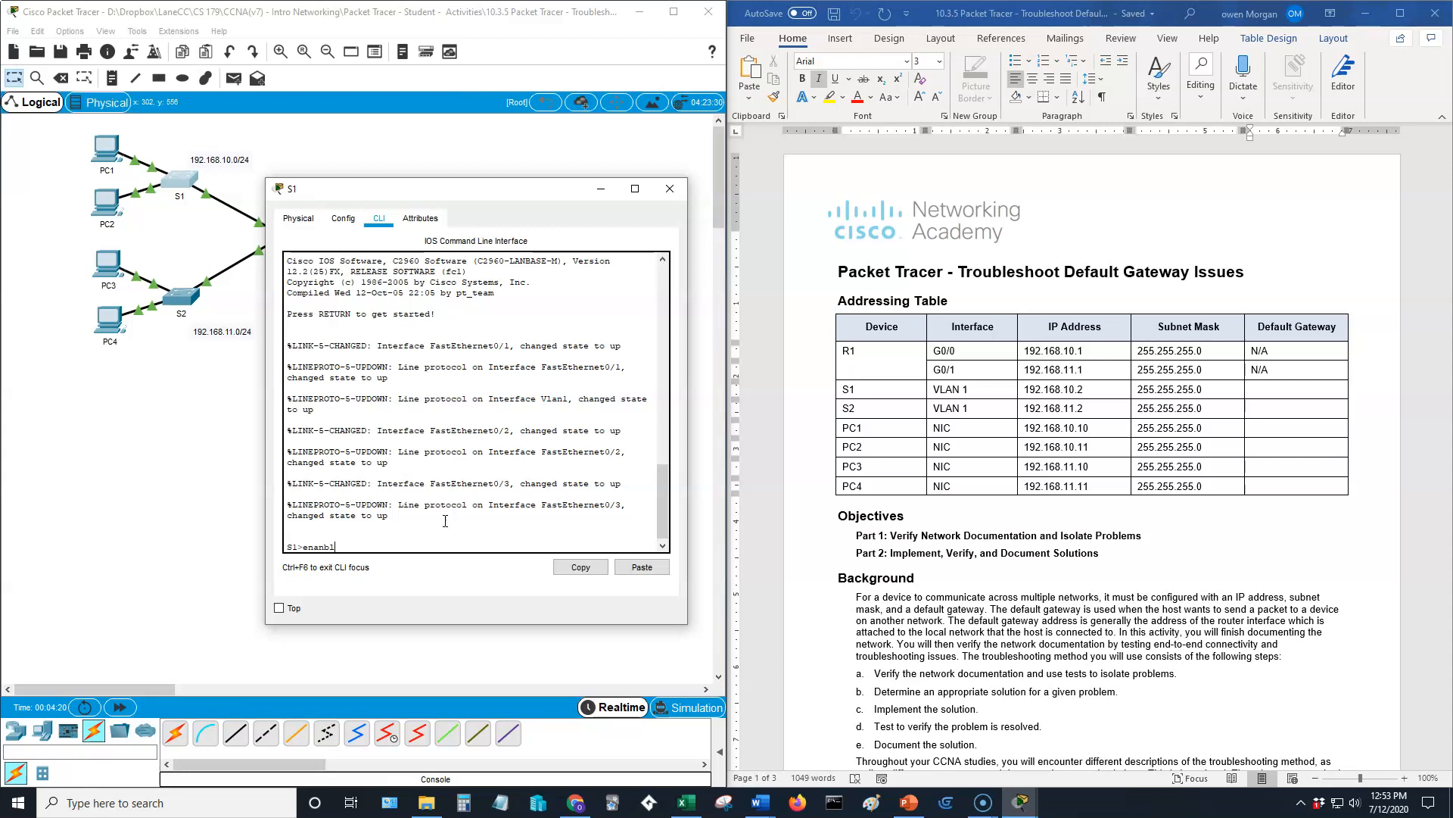
{"action": "type", "text": "enable"}
{"action": "key", "text": "Return"}
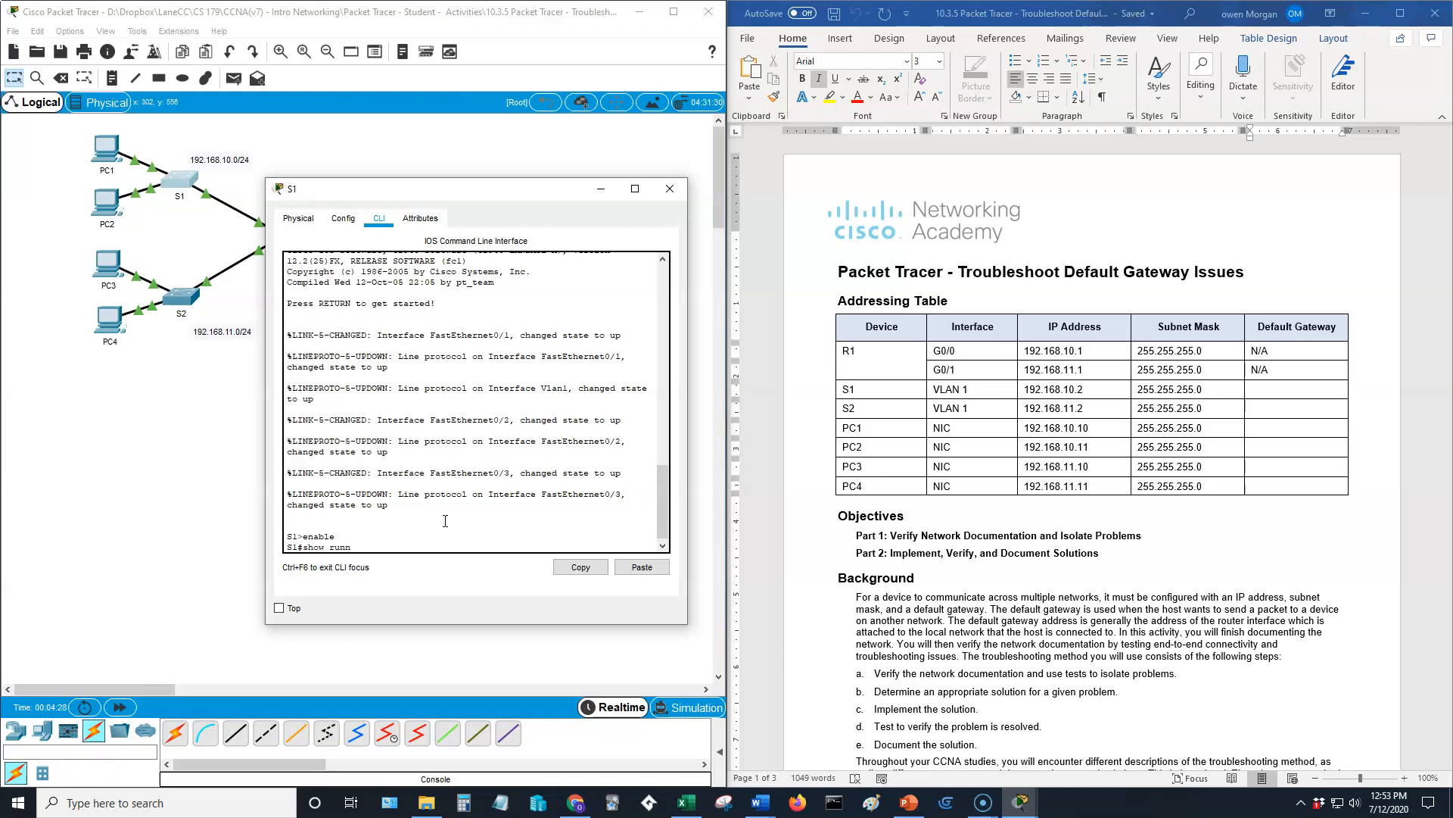
{"action": "key", "text": "Return"}
{"action": "key", "text": "space"}
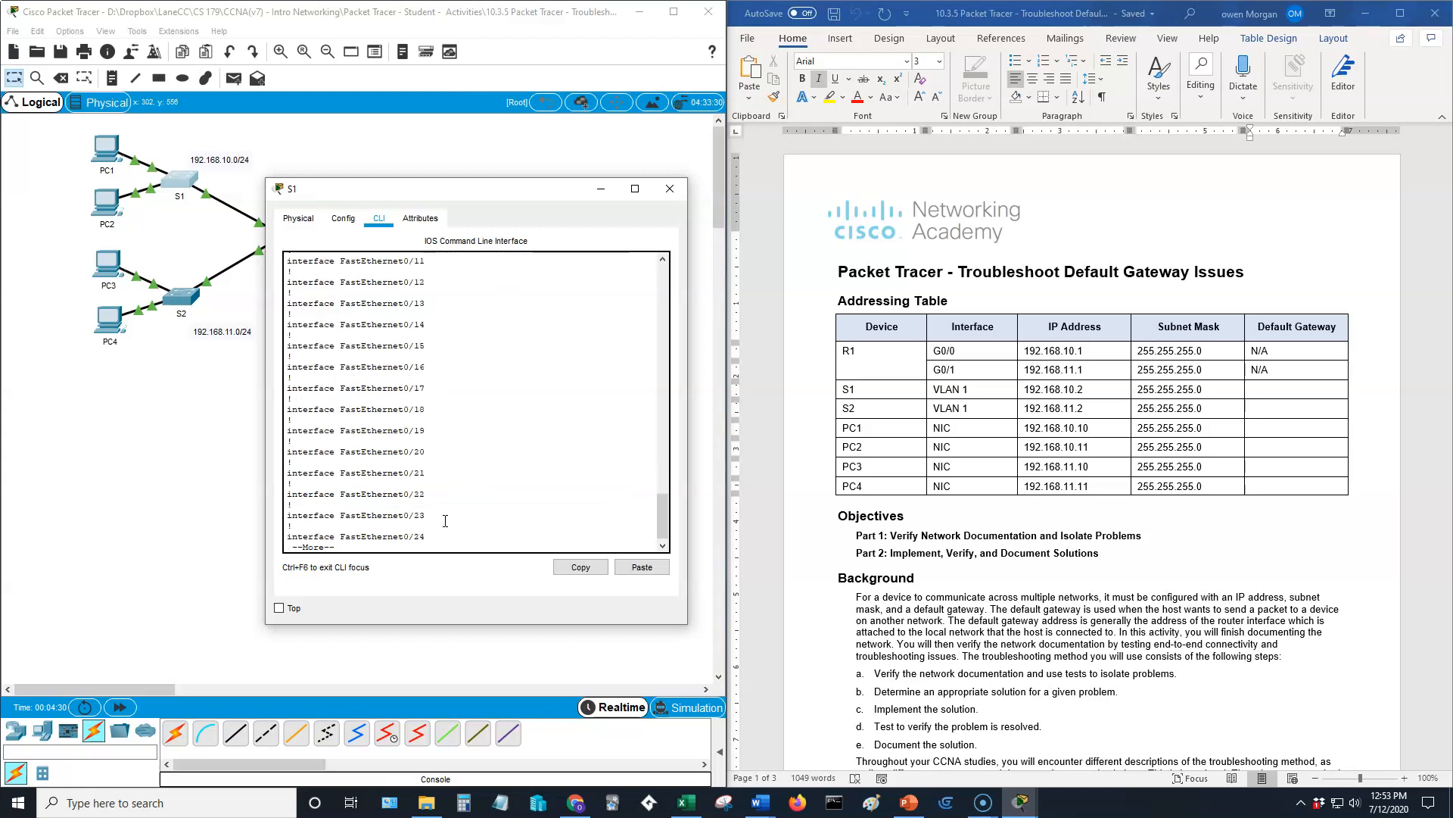
{"action": "key", "text": "space"}
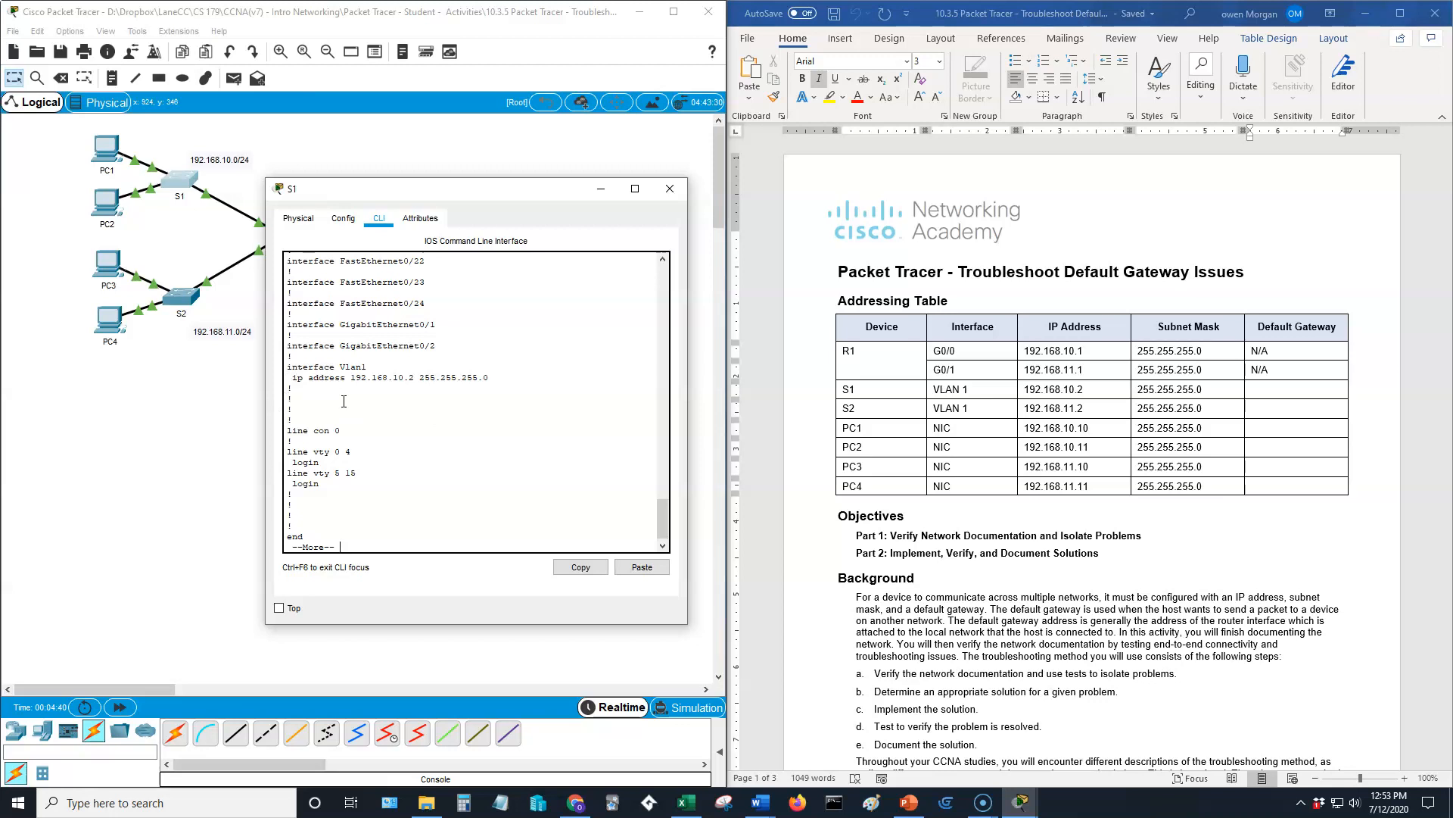
Step: Format the hidden text in the Default Gateway cells for S1 through PC4 as red, 12 pt
{"action": "left_click", "coordinate": [1283, 395]}
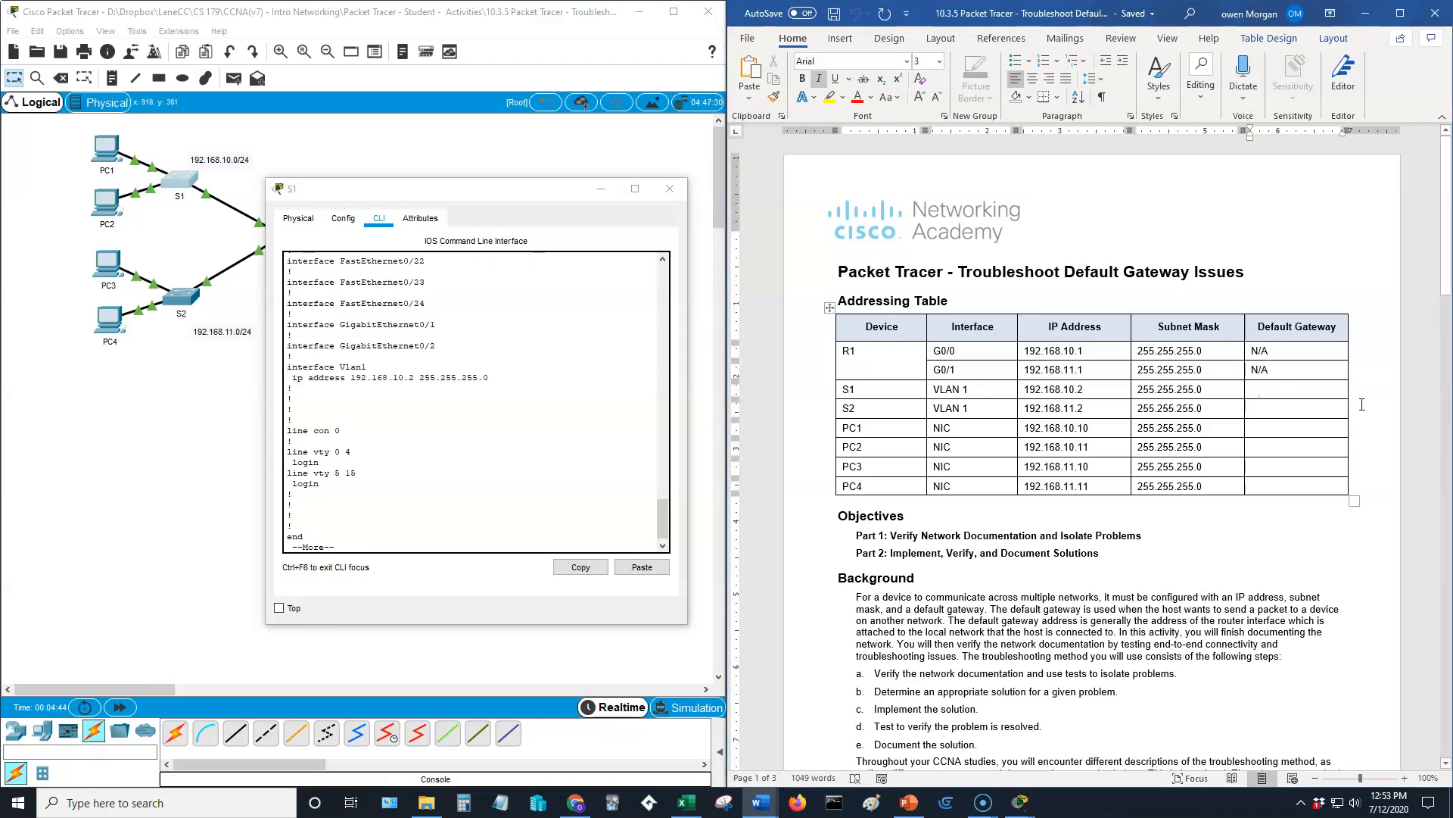
{"action": "key", "text": "ctrl+b"}
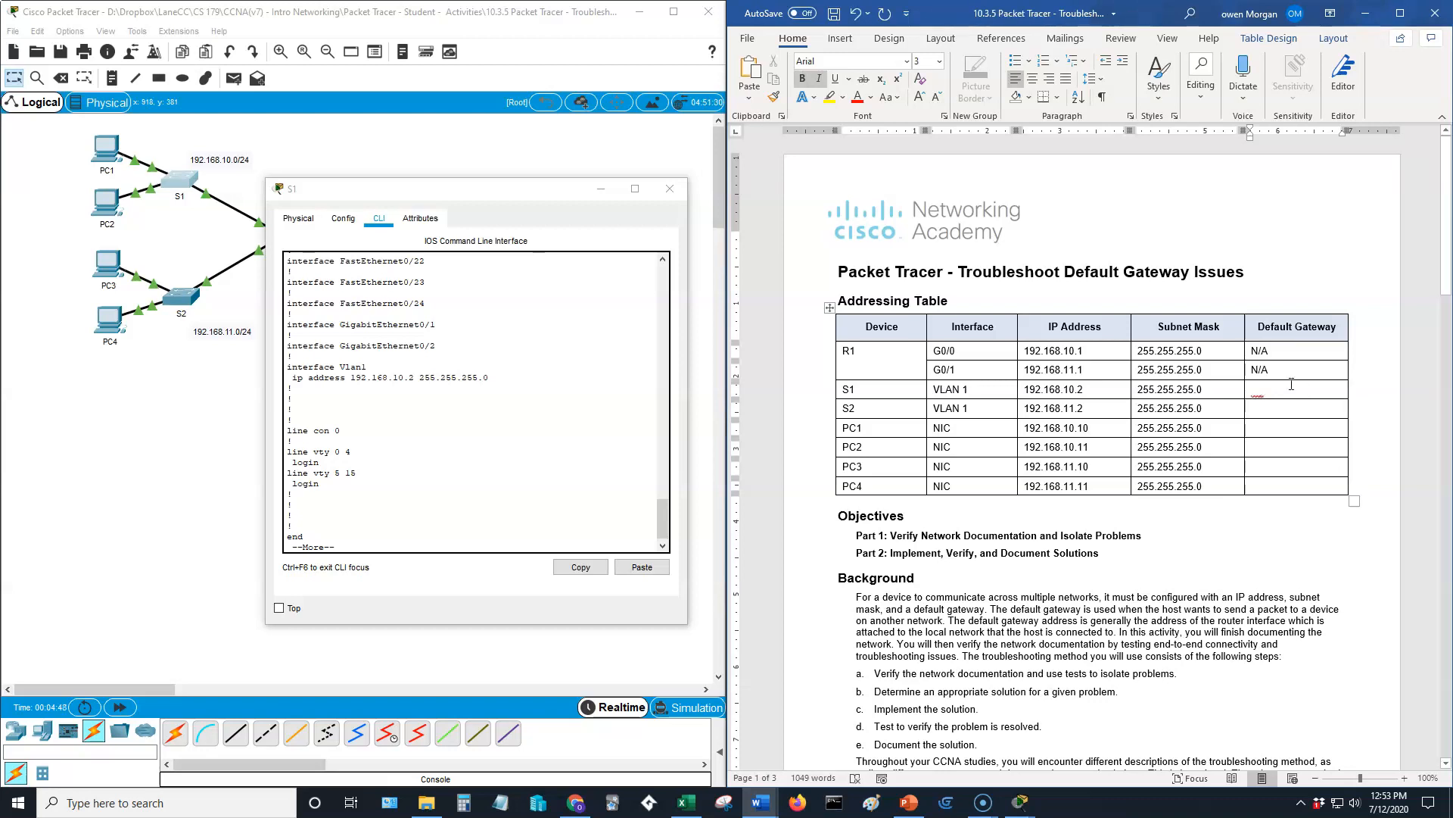
{"action": "left_click_drag", "start_coordinate": [1257, 391], "coordinate": [1291, 488]}
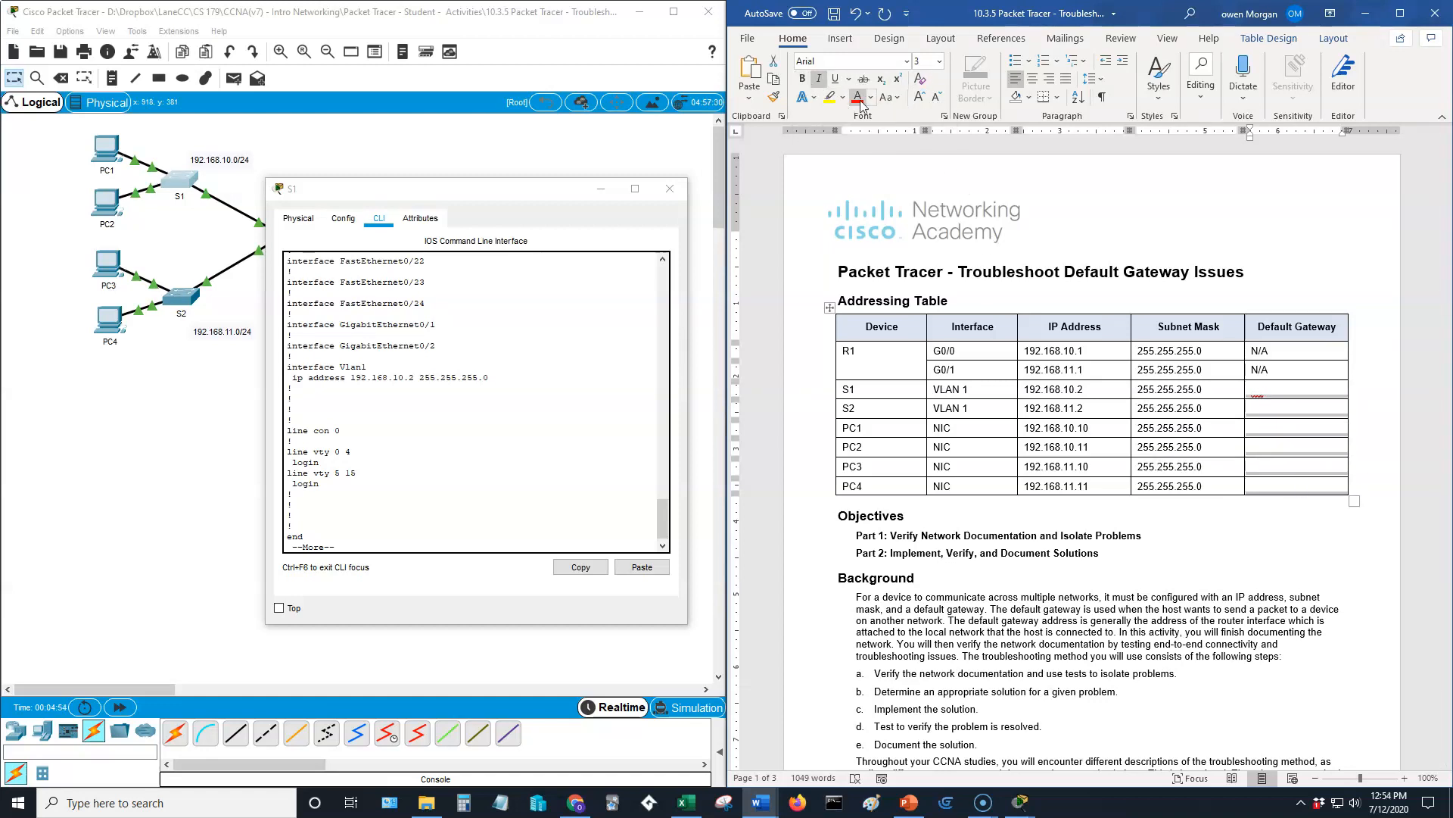
{"action": "left_click", "coordinate": [1307, 440]}
{"action": "left_click_drag", "start_coordinate": [1268, 385], "coordinate": [1279, 514]}
{"action": "left_click", "coordinate": [1274, 432]}
{"action": "left_click_drag", "start_coordinate": [1262, 392], "coordinate": [1276, 483]}
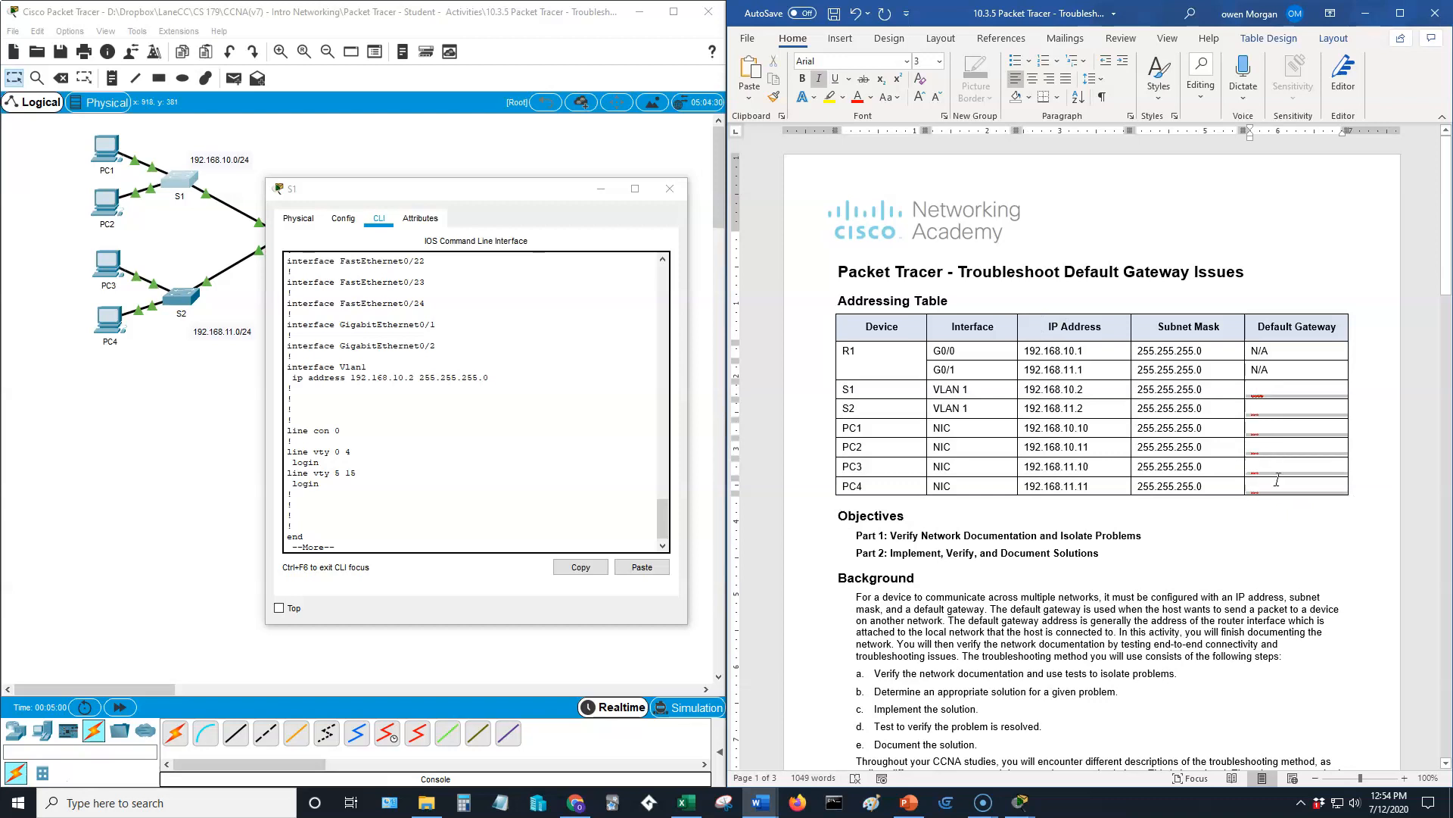
{"action": "left_click", "coordinate": [939, 62]}
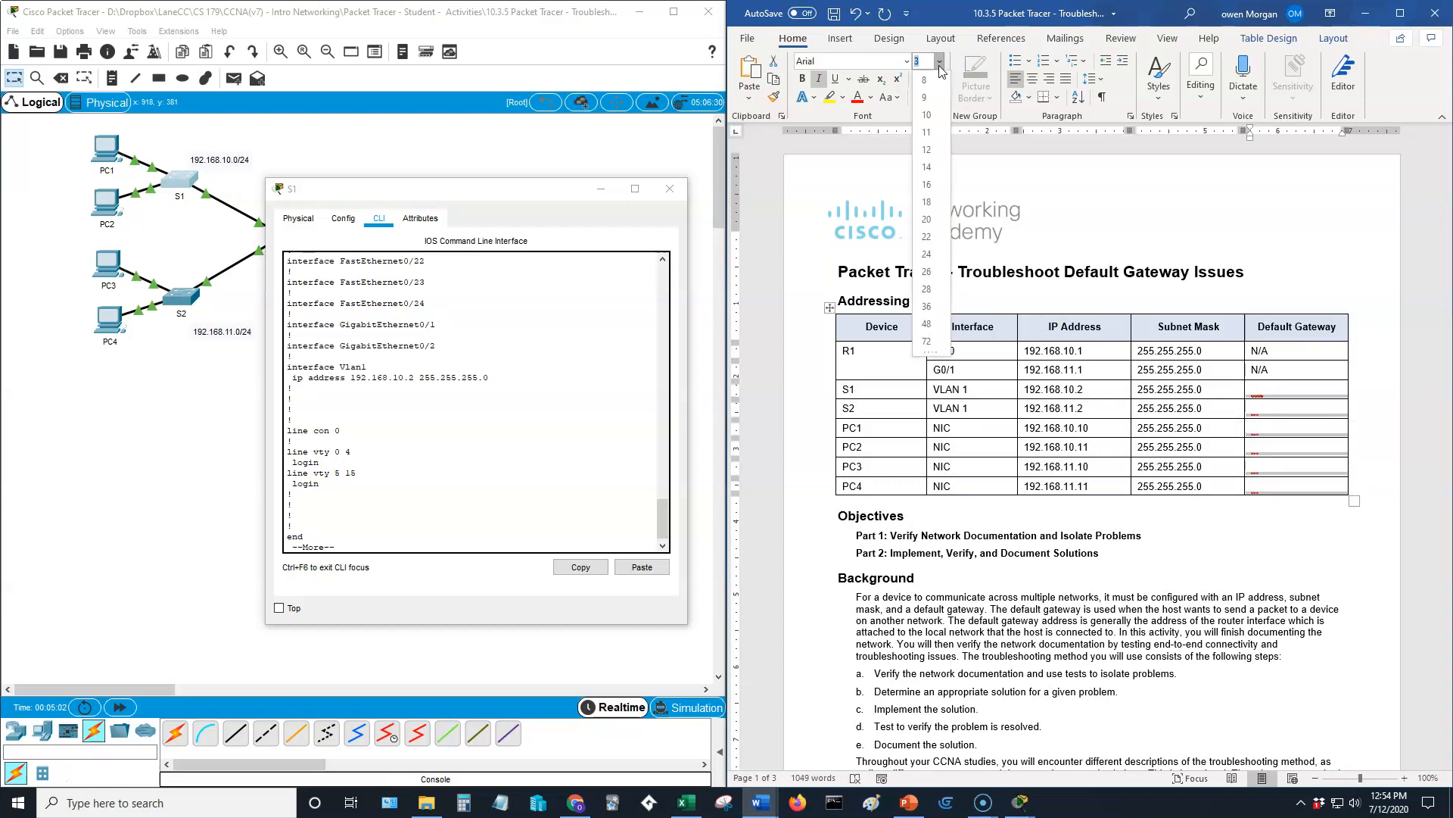
{"action": "left_click", "coordinate": [935, 150]}
Step: Delete the "blank" placeholder text from the Default Gateway cells for S1 through PC4
{"action": "left_click", "coordinate": [1263, 392]}
{"action": "left_click_drag", "start_coordinate": [1256, 392], "coordinate": [1281, 488]}
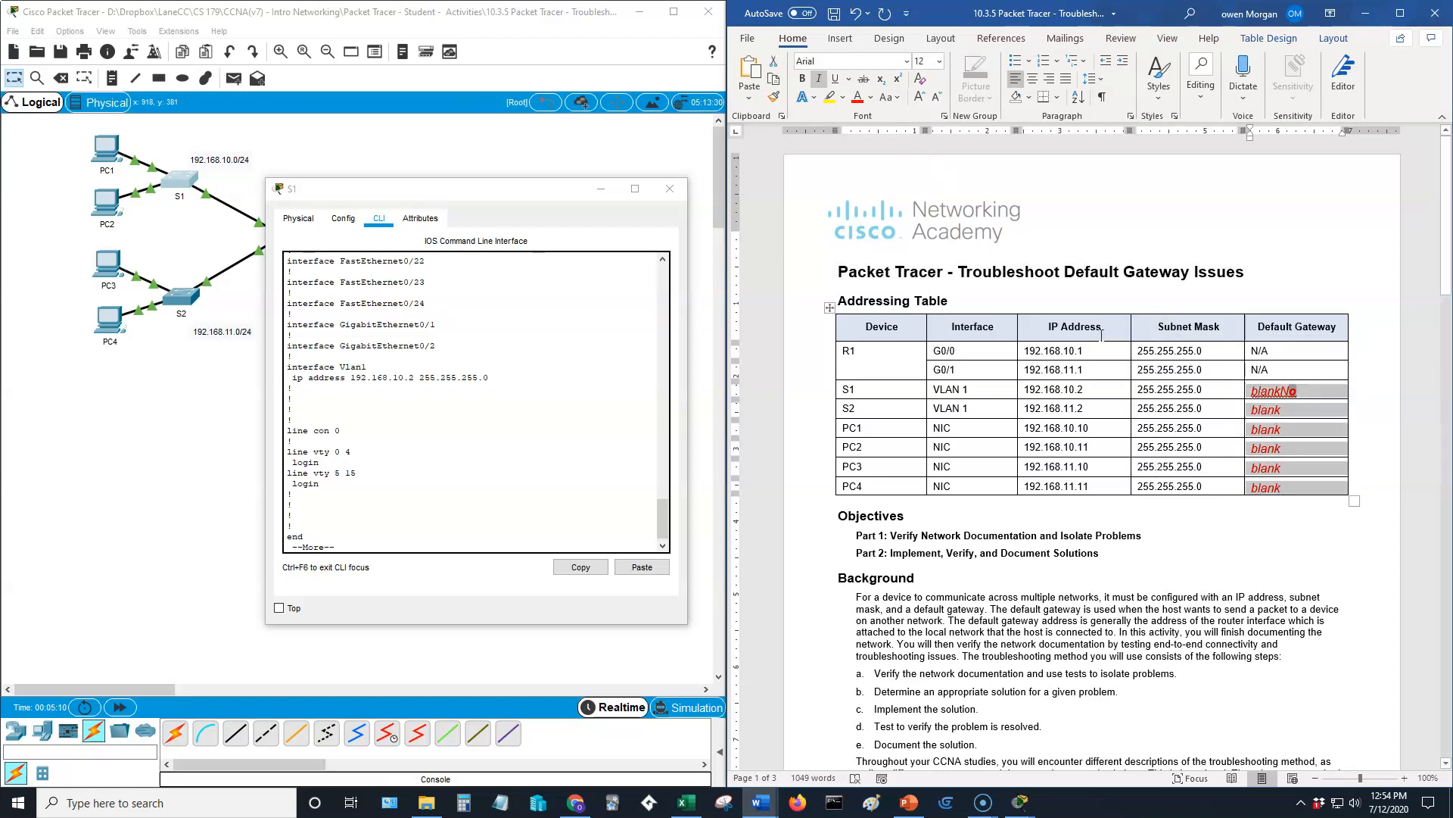
{"action": "key", "text": "Delete"}
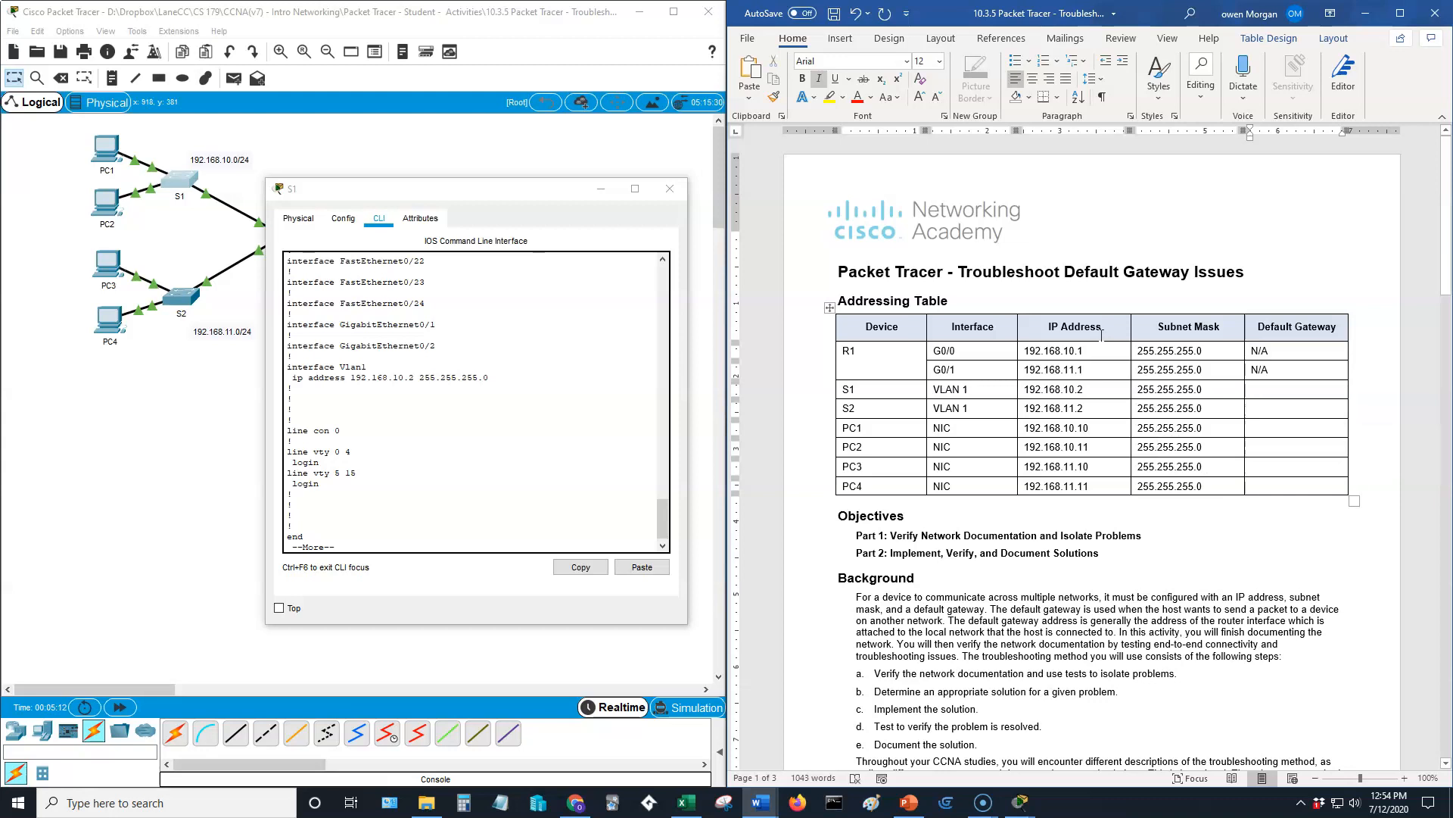
Step: Enter "No default" as the default gateway for S1 in the addressing table
{"action": "type", "text": "N/ ge"}
{"action": "key", "text": "BackSpace"}
{"action": "key", "text": "BackSpace"}
{"action": "type", "text": "default"}
Step: Make S1's "No default" entry black and non-italic, and copy the regular table text formatting onto it
{"action": "left_click_drag", "start_coordinate": [1316, 390], "coordinate": [1253, 389]}
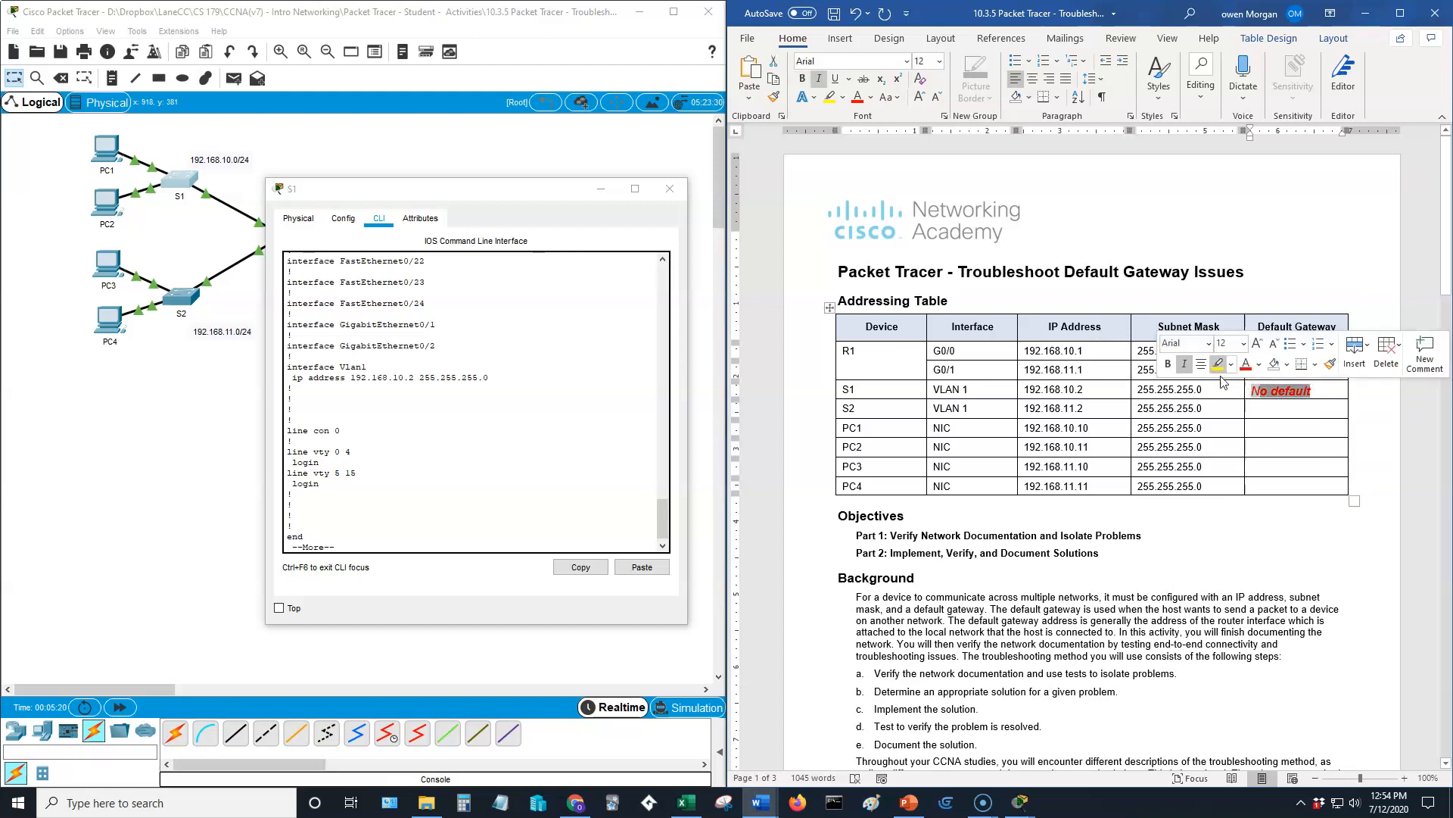
{"action": "left_click", "coordinate": [871, 97]}
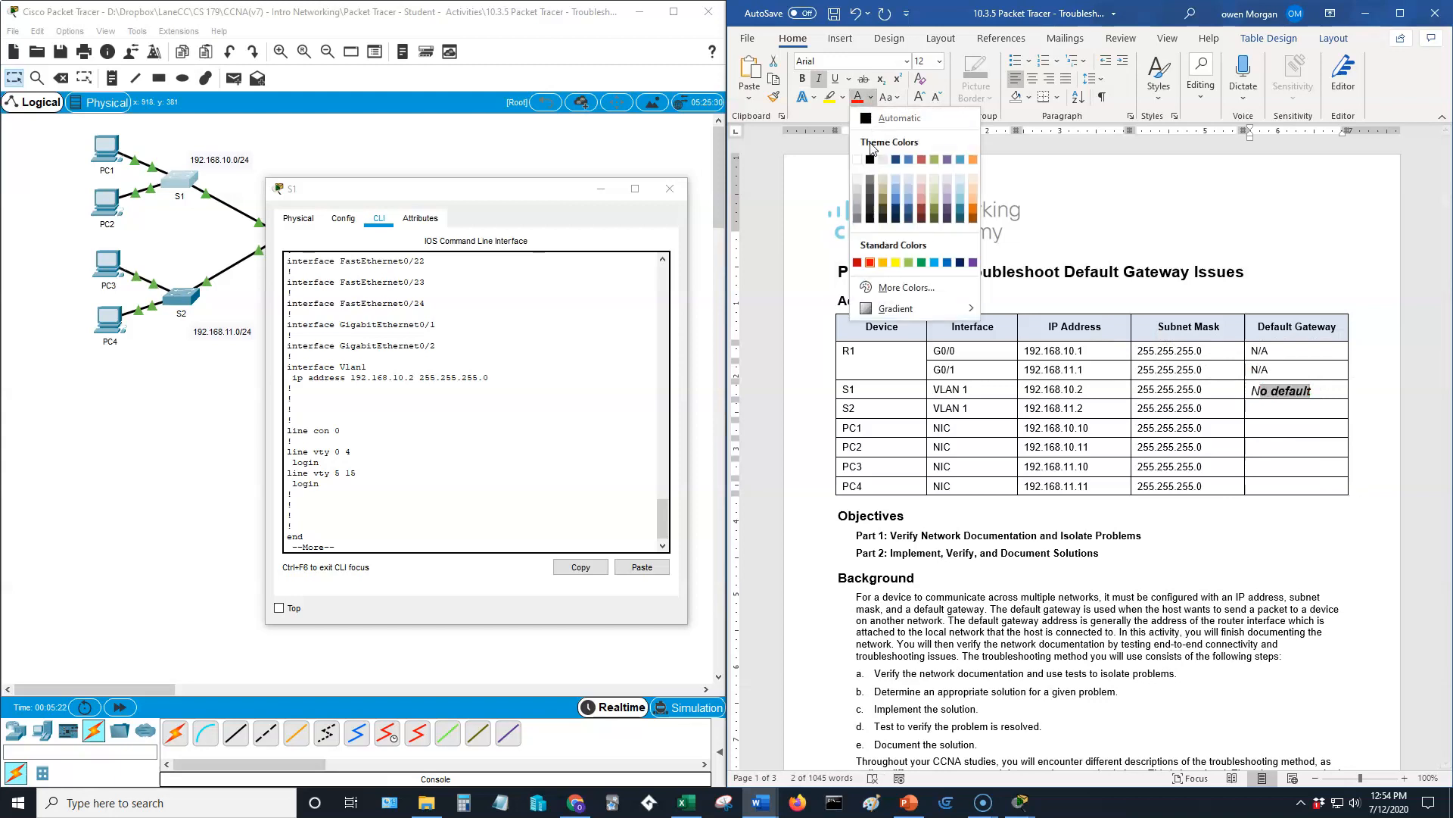
{"action": "left_click", "coordinate": [863, 117]}
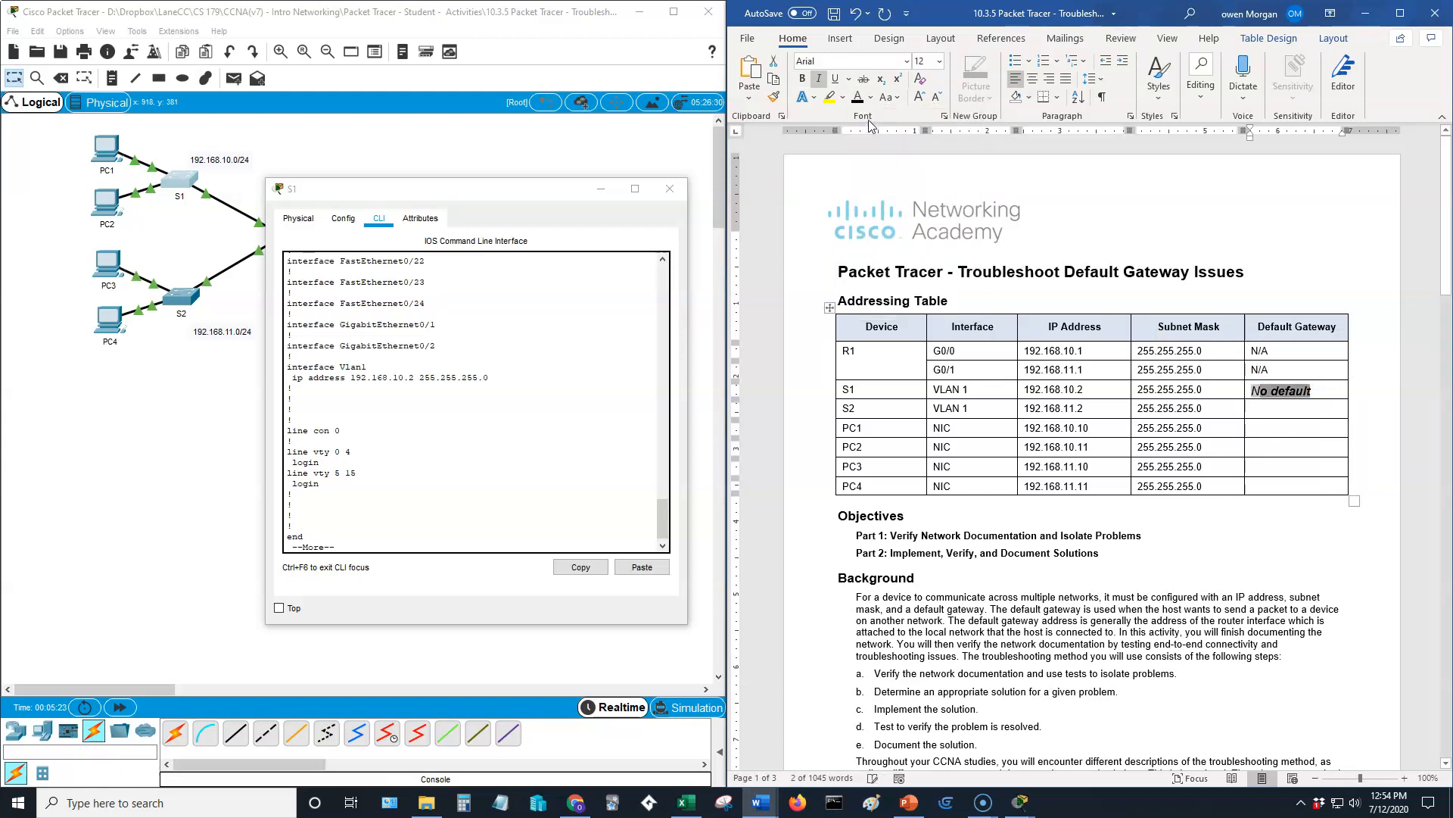
{"action": "left_click", "coordinate": [819, 79]}
{"action": "left_click", "coordinate": [1253, 427]}
{"action": "left_click_drag", "start_coordinate": [1327, 393], "coordinate": [1247, 370]}
{"action": "left_click", "coordinate": [1299, 462]}
{"action": "left_click", "coordinate": [773, 97]}
{"action": "left_click_drag", "start_coordinate": [1321, 391], "coordinate": [1248, 391]}
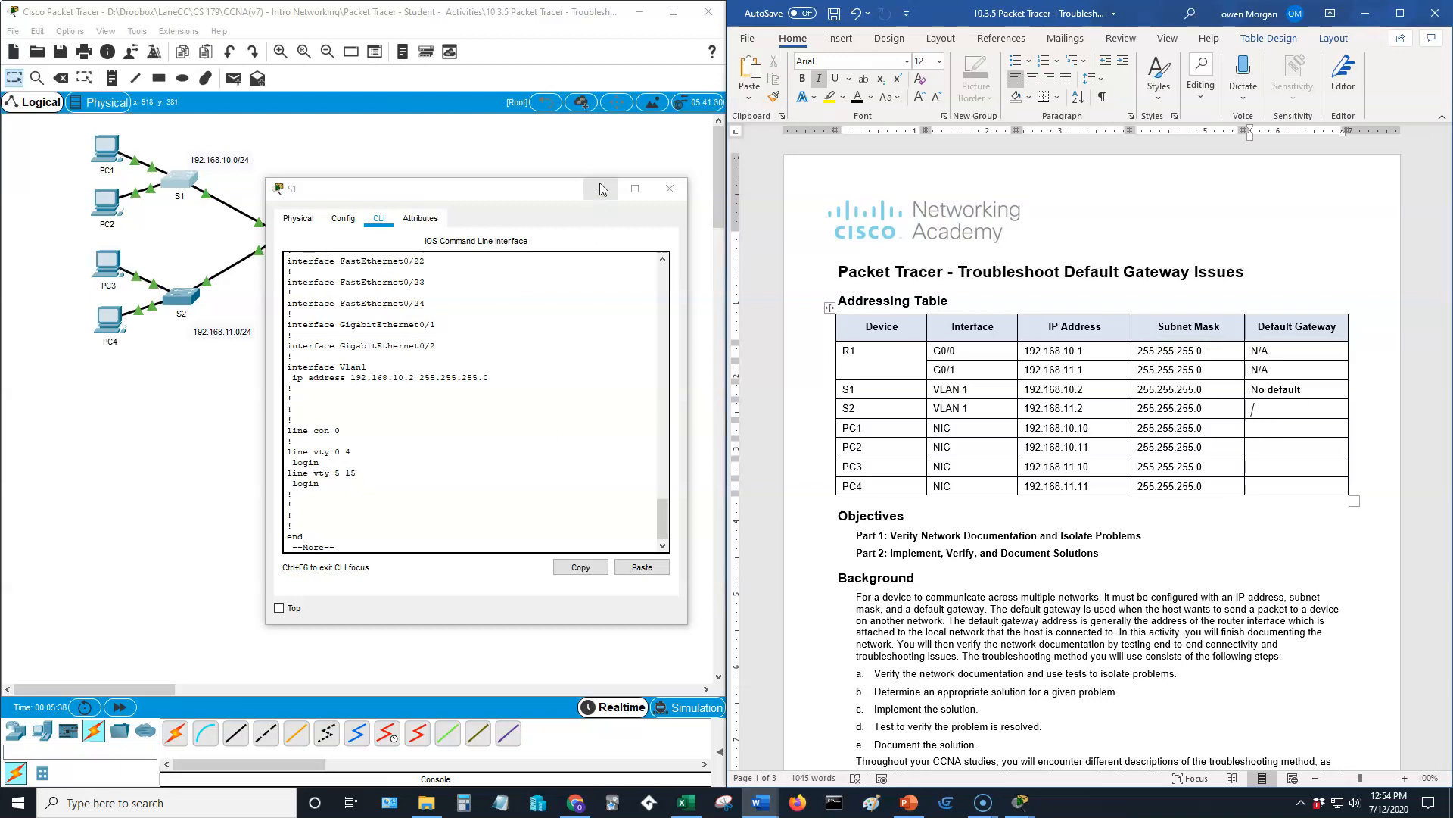
Step: Close the S1 window, enter privileged EXEC mode on switch S2 and display its running configuration
{"action": "left_click", "coordinate": [670, 188]}
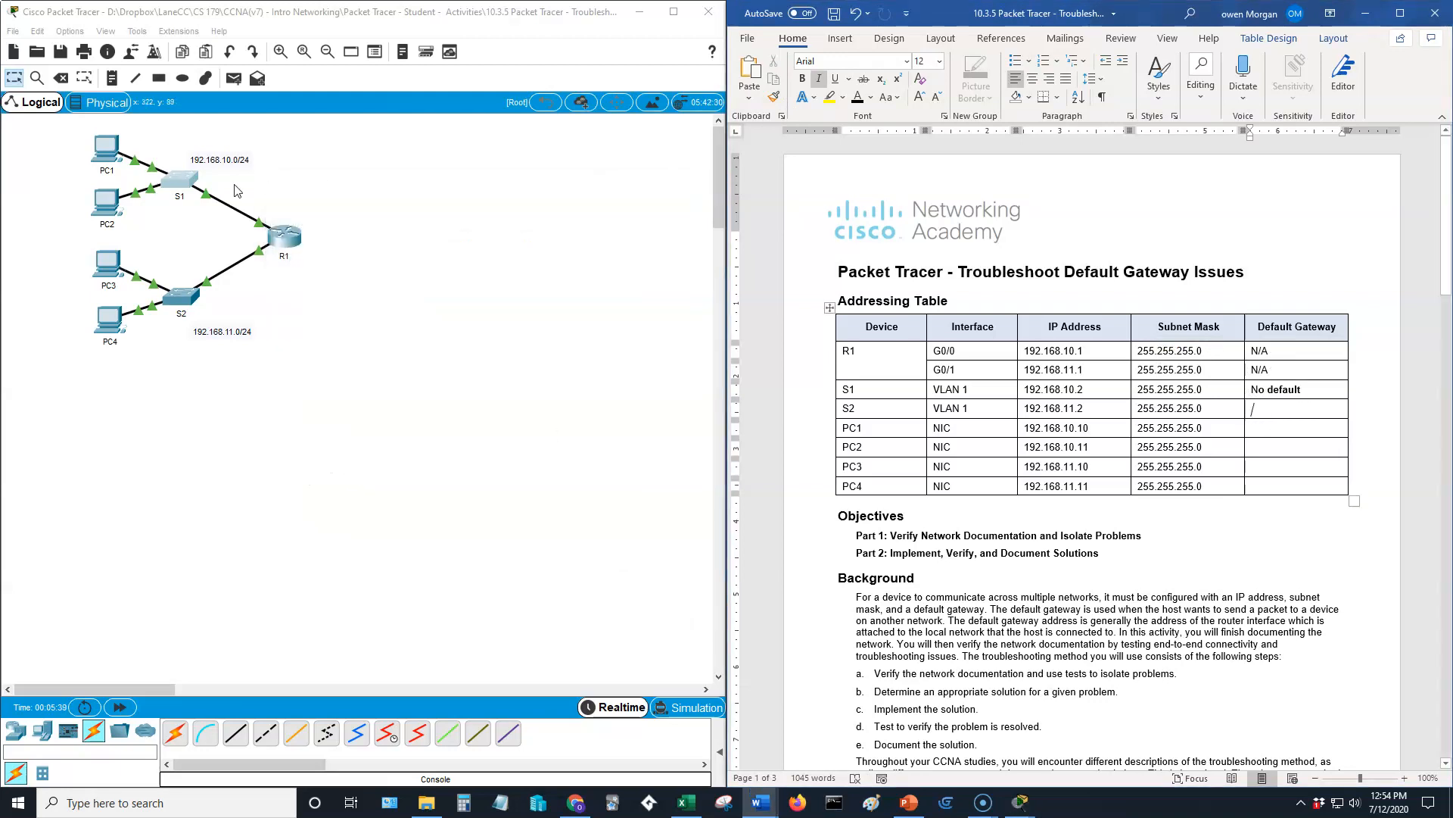
{"action": "left_click", "coordinate": [191, 298]}
{"action": "left_click_drag", "start_coordinate": [800, 177], "coordinate": [549, 181]}
{"action": "left_click", "coordinate": [378, 204]}
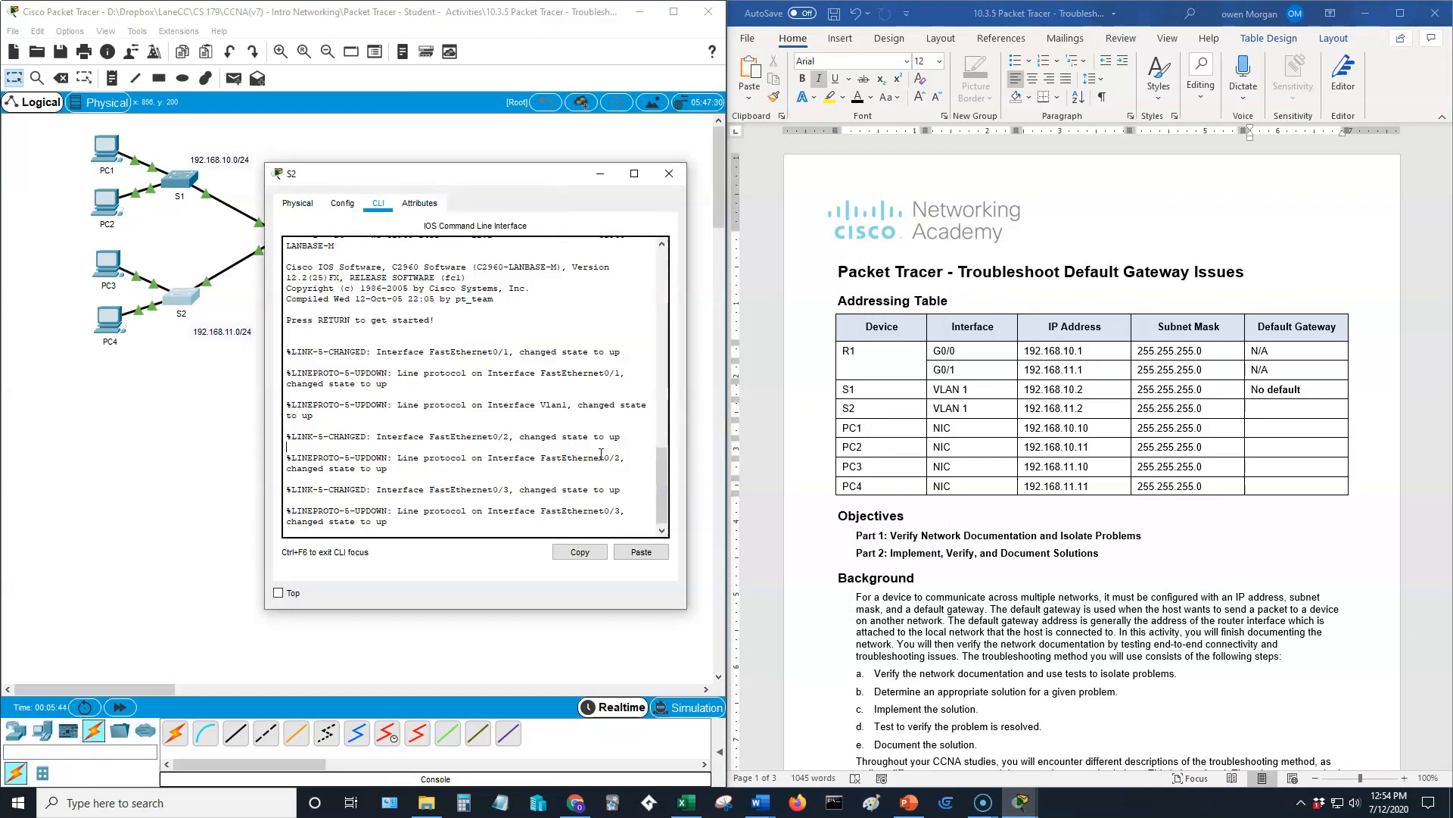
{"action": "key", "text": "Return"}
{"action": "type", "text": "enable"}
{"action": "key", "text": "Return"}
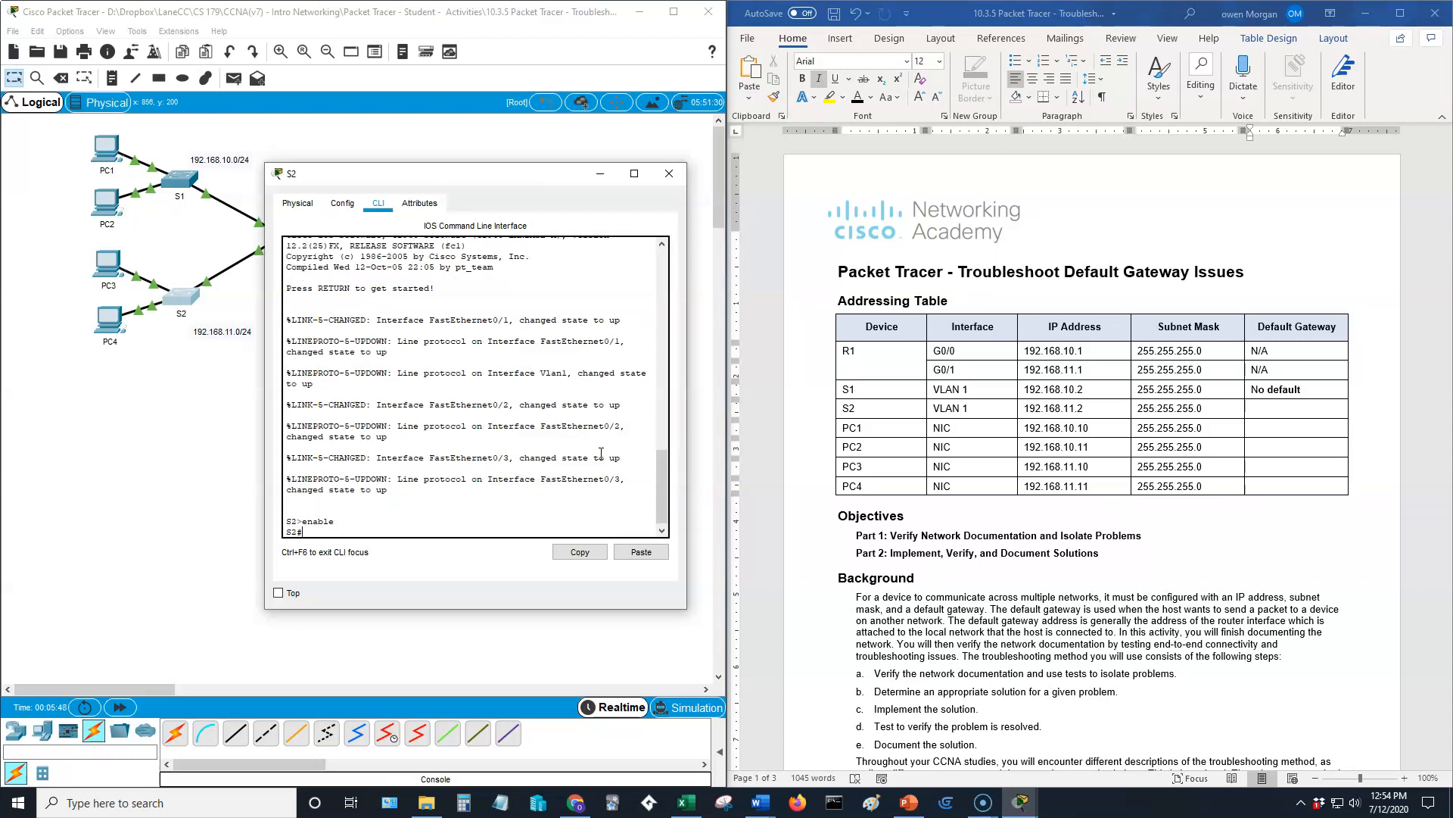
{"action": "type", "text": "shwo"}
{"action": "key", "text": "BackSpace"}
{"action": "key", "text": "BackSpace"}
{"action": "key", "text": "BackSpace"}
{"action": "type", "text": "r run"}
{"action": "key", "text": "Return"}
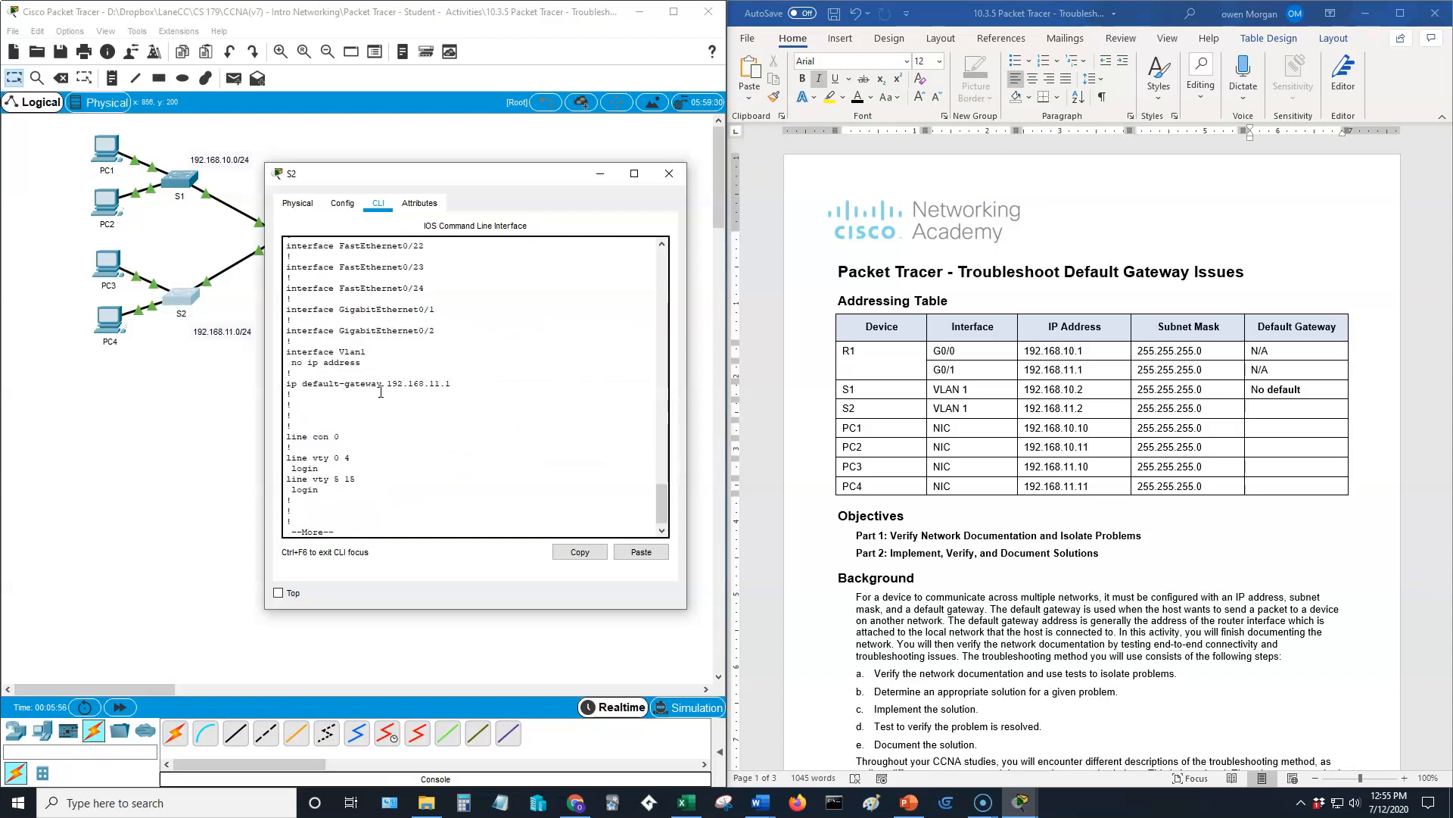
Step: Enter 192.168.11.1 as the default gateway for S2 in the addressing table
{"action": "left_click", "coordinate": [1285, 410]}
{"action": "type", "text": "19"}
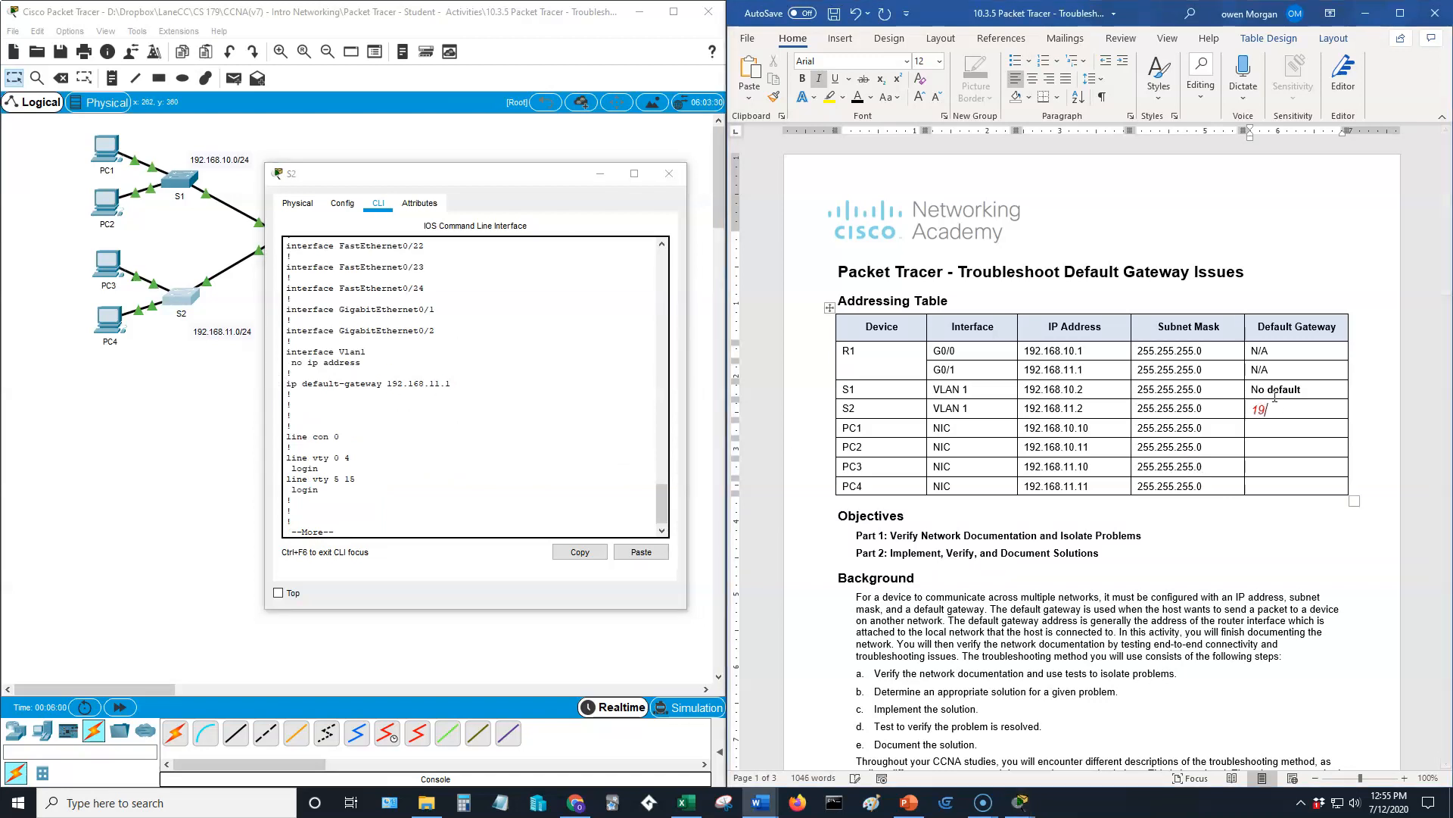
{"action": "type", "text": "2.168.11.1"}
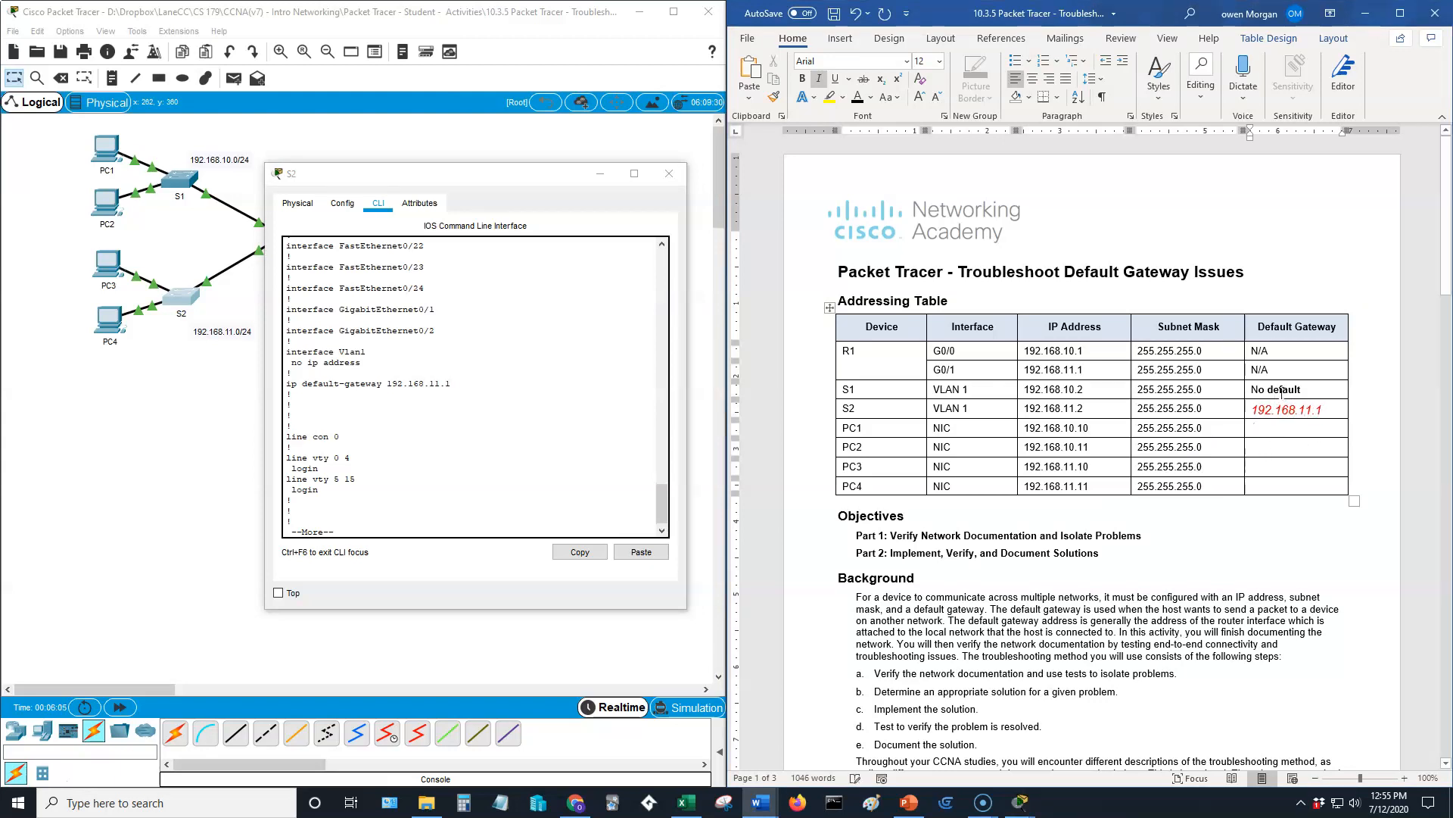
Step: Copy the formatting of S1's "No default" entry to the Default Gateway cells for S2 through PC4
{"action": "left_click_drag", "start_coordinate": [1252, 389], "coordinate": [1302, 389]}
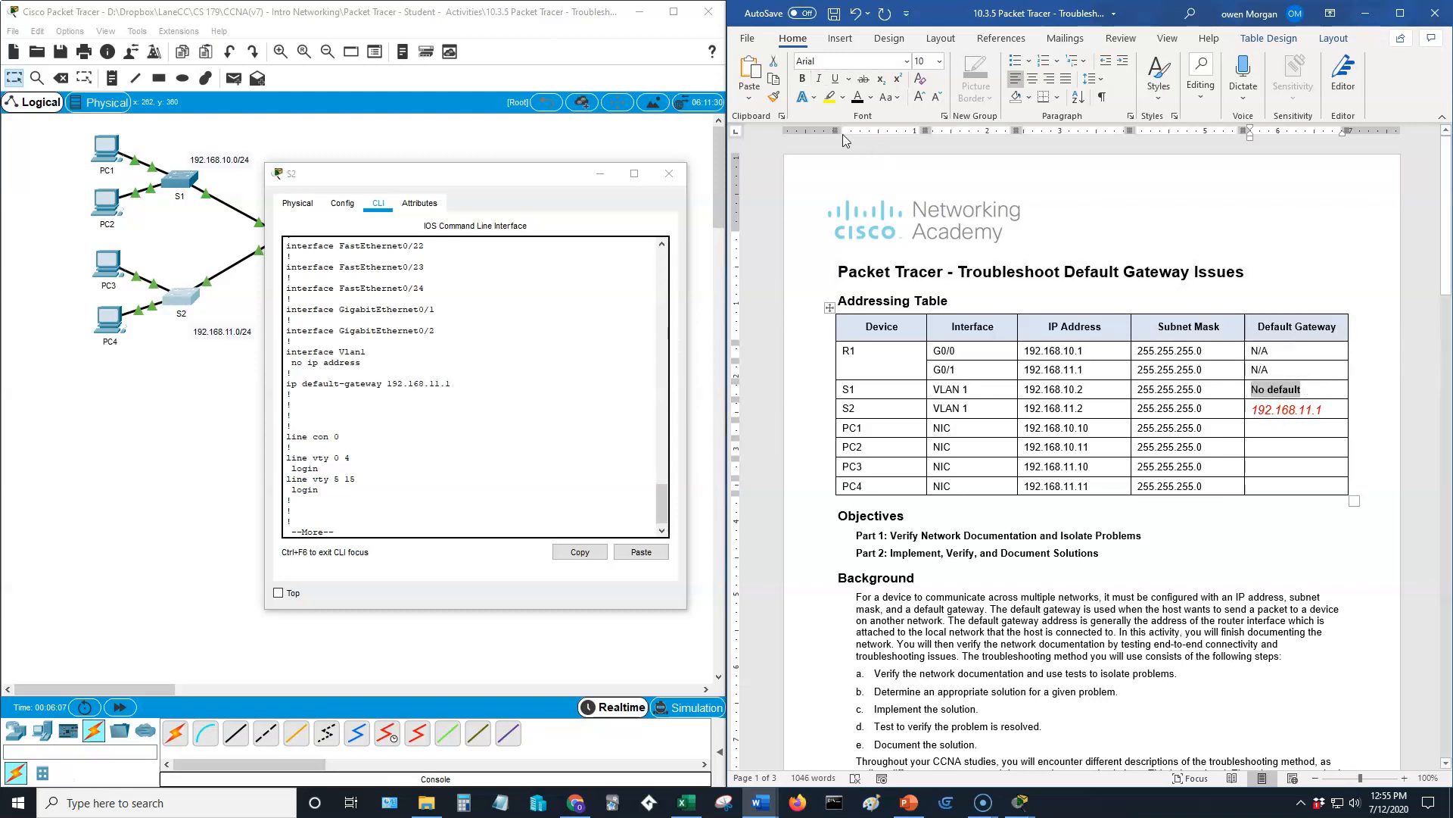
{"action": "left_click", "coordinate": [774, 97]}
{"action": "left_click_drag", "start_coordinate": [1249, 409], "coordinate": [1278, 486]}
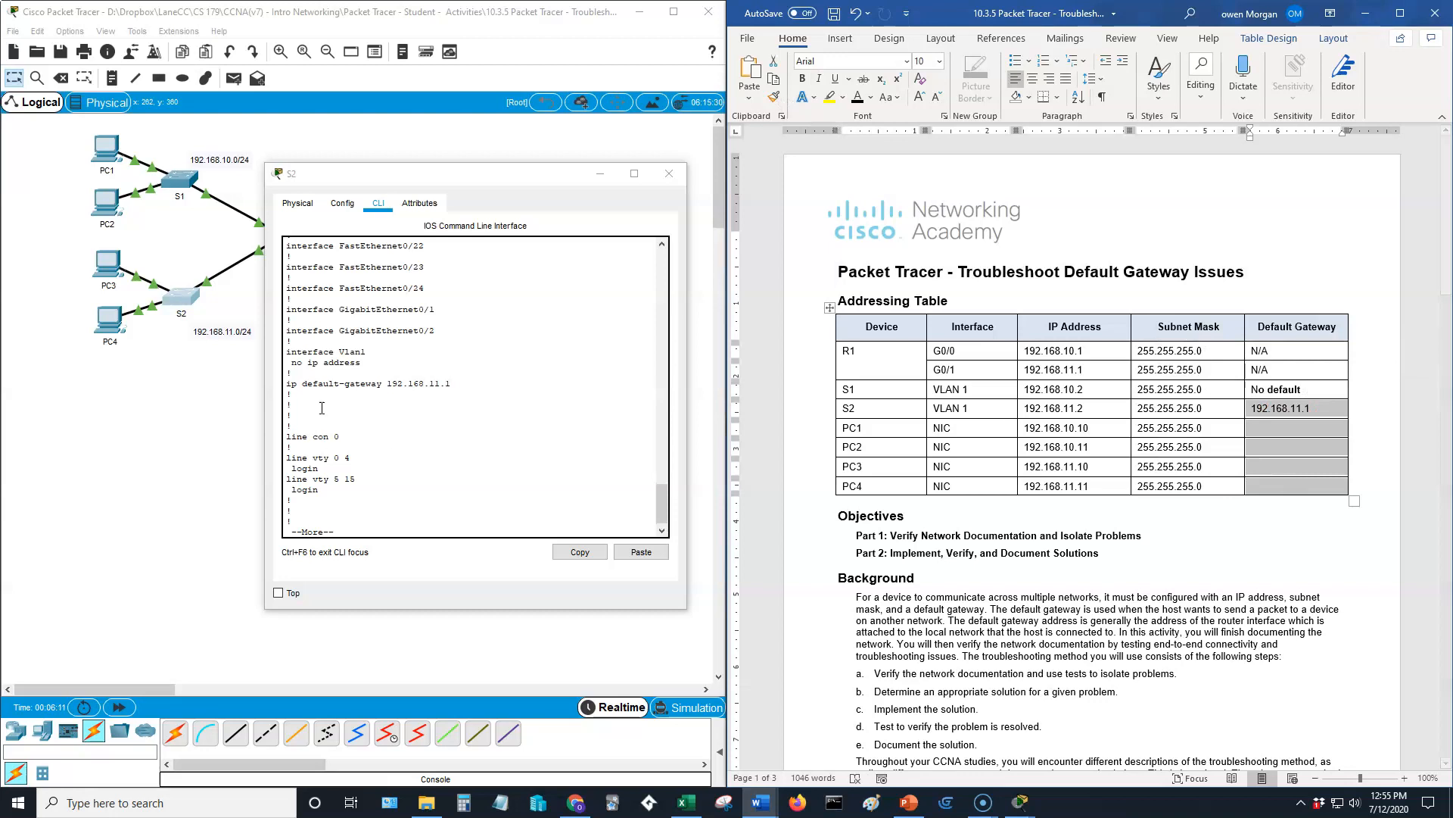
Step: Close the S2 window and run ipconfig in the Command Prompt of PC1 to check its IP settings
{"action": "left_click", "coordinate": [669, 173]}
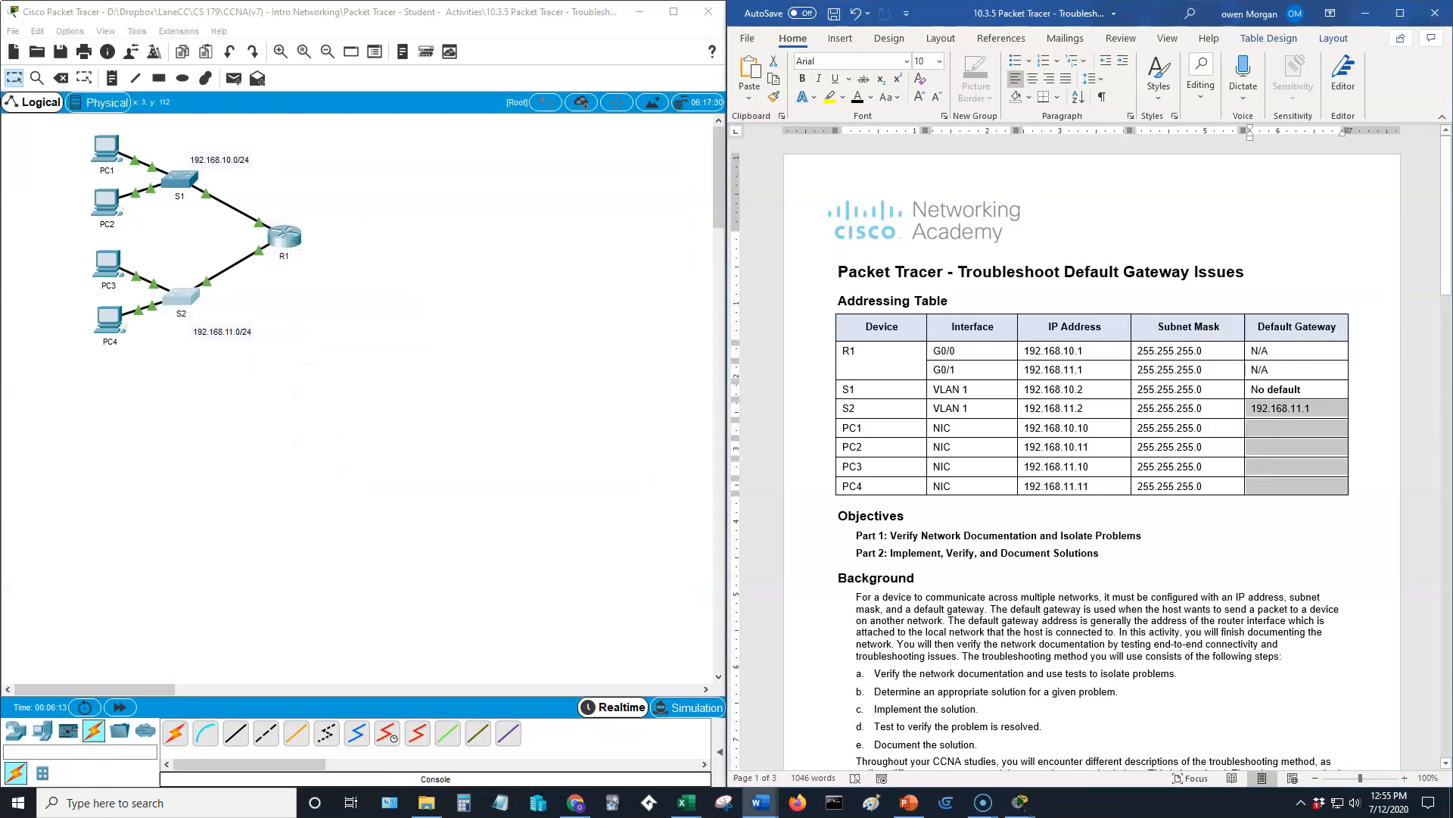
{"action": "left_click", "coordinate": [108, 152]}
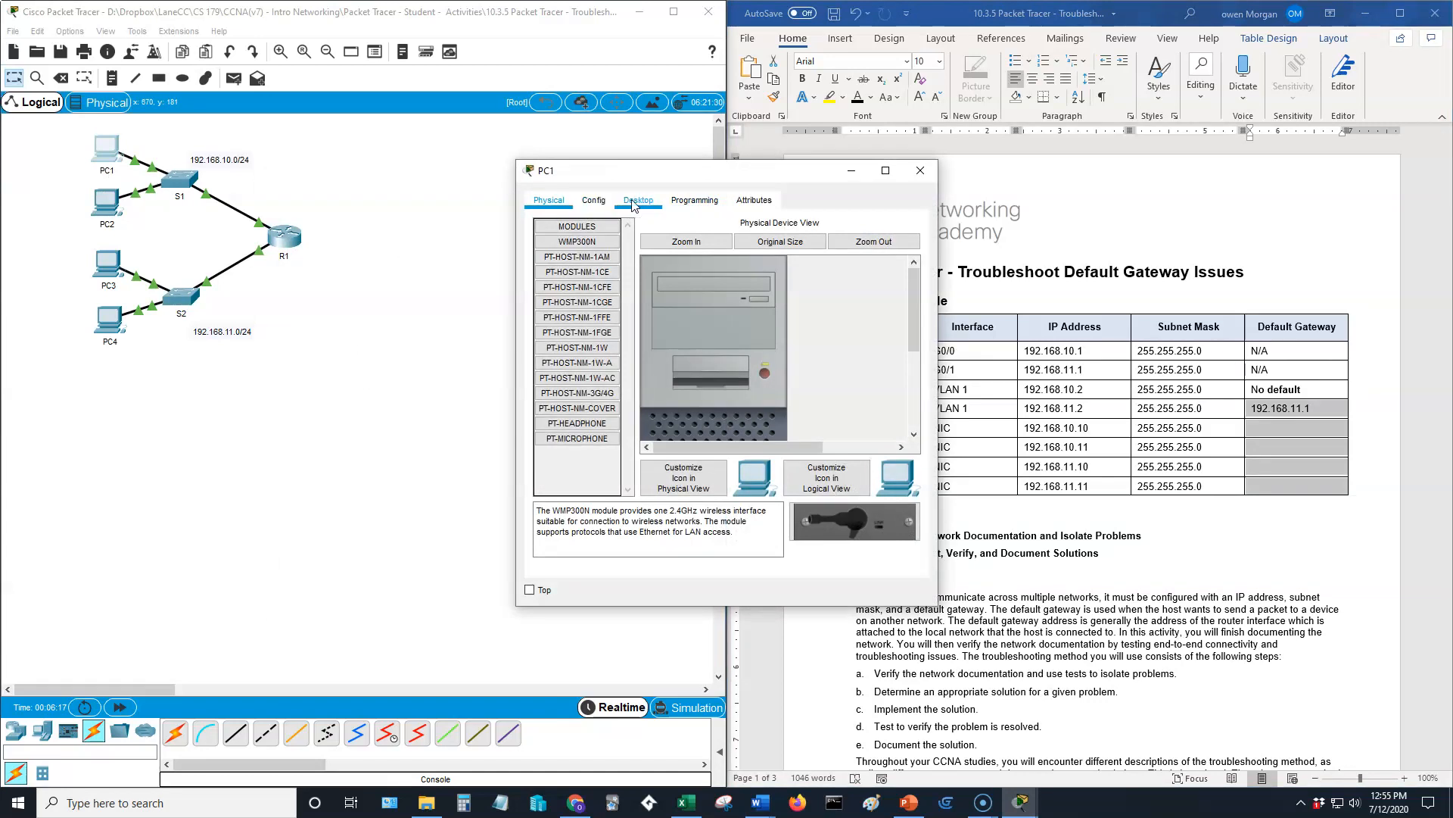
{"action": "left_click", "coordinate": [595, 200]}
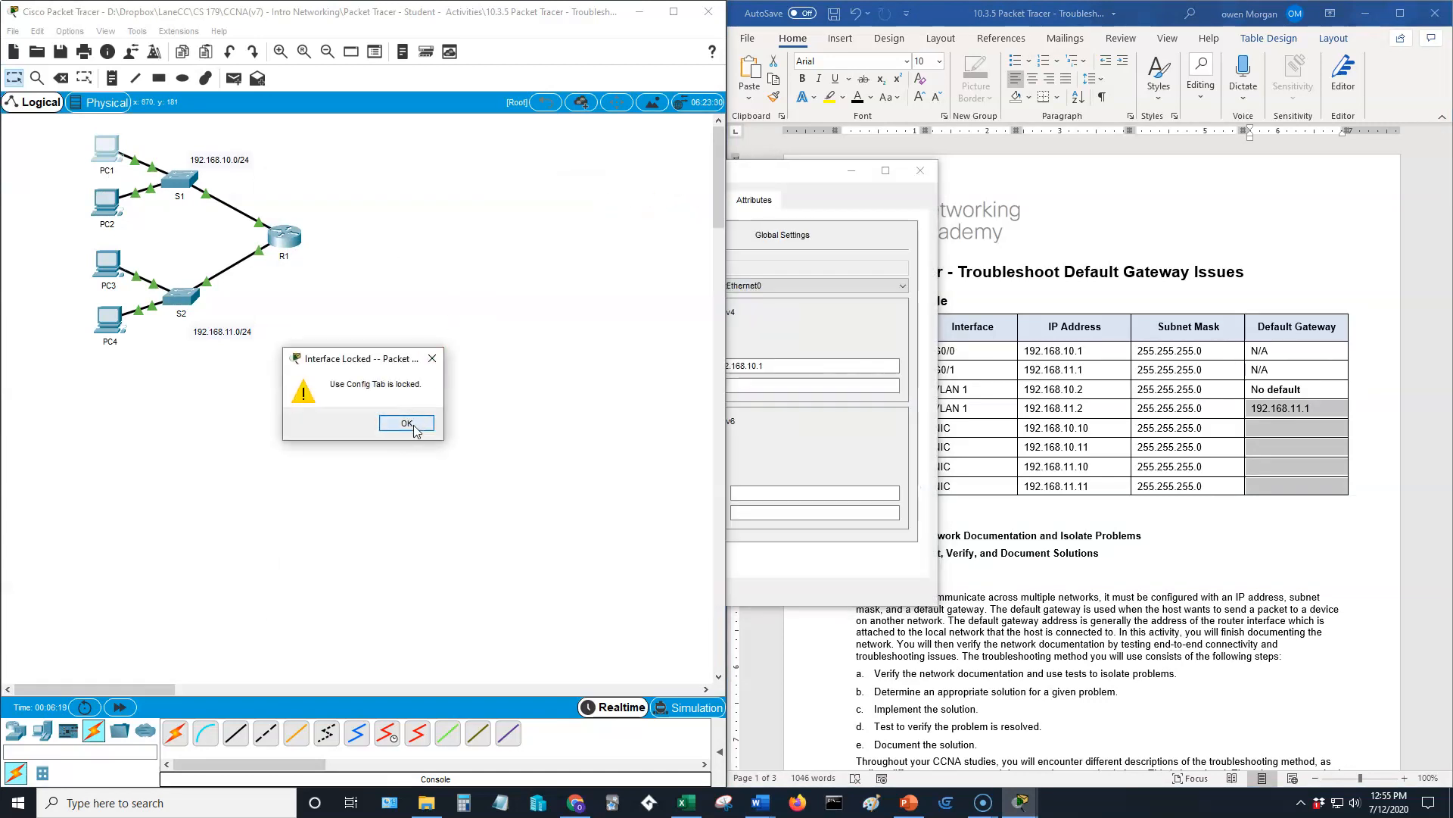
{"action": "left_click", "coordinate": [810, 189]}
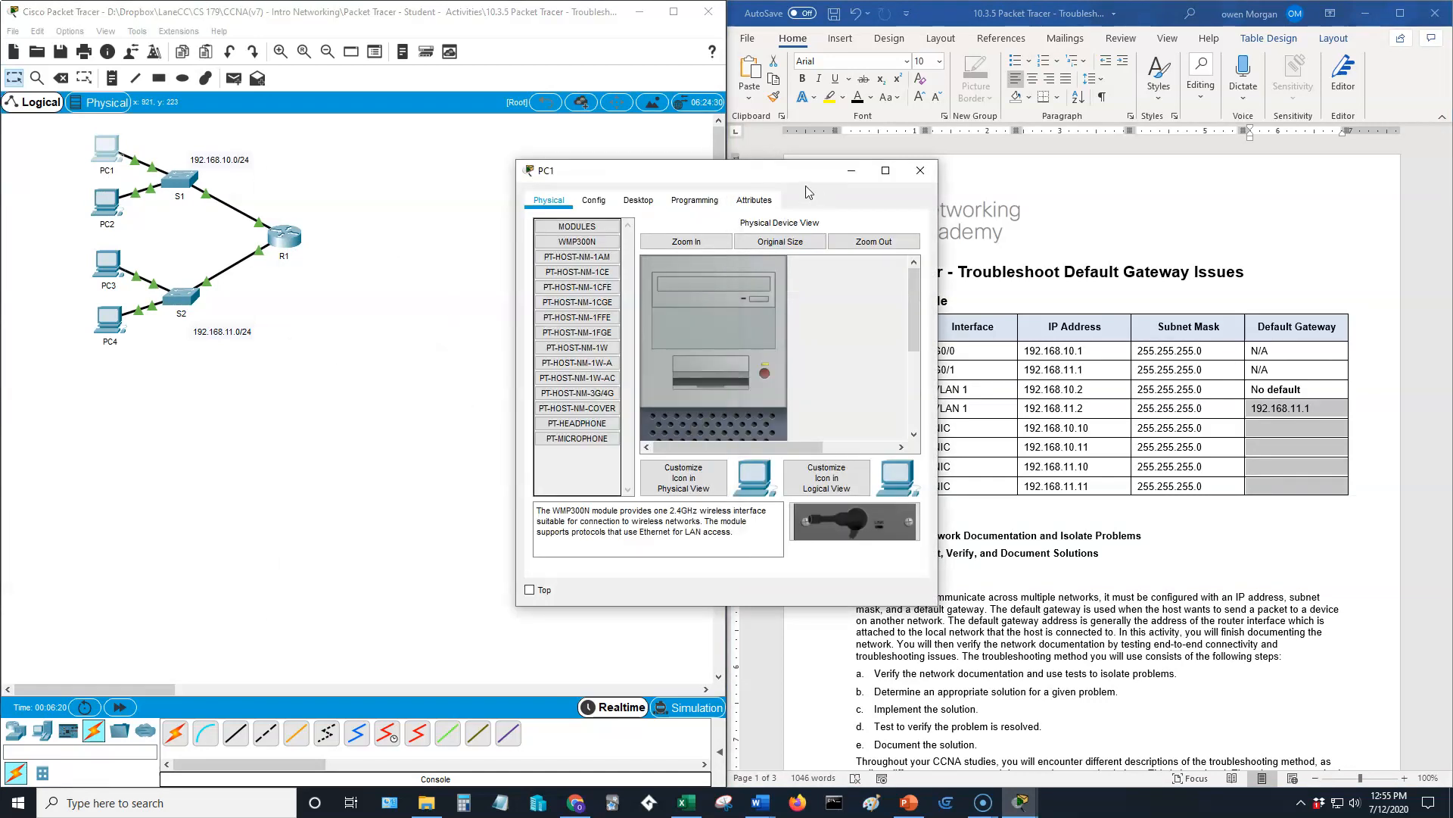
{"action": "left_click", "coordinate": [638, 200]}
{"action": "left_click", "coordinate": [867, 262]}
{"action": "left_click_drag", "start_coordinate": [810, 178], "coordinate": [596, 178]}
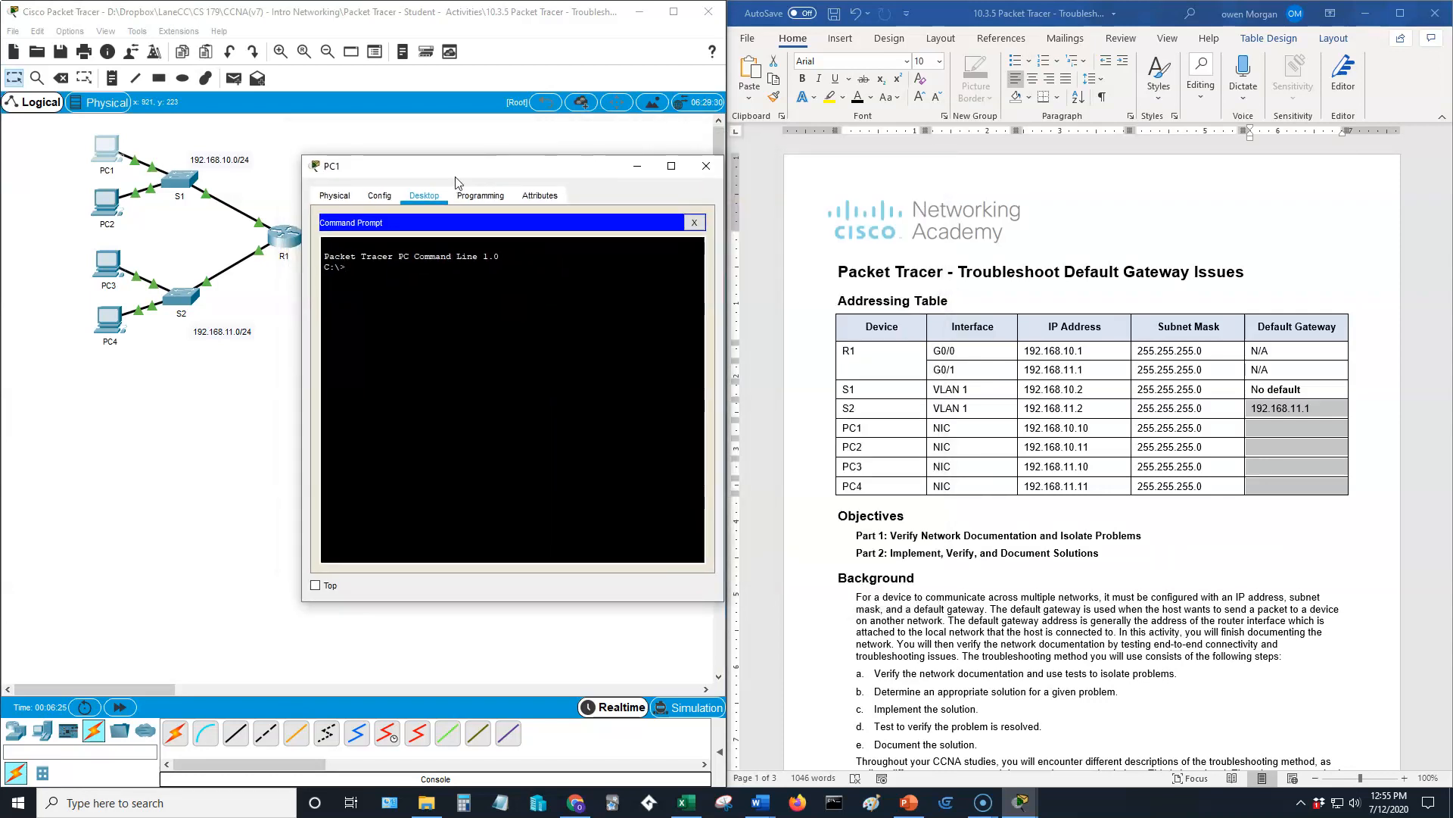
{"action": "type", "text": "config"}
{"action": "key", "text": "Return"}
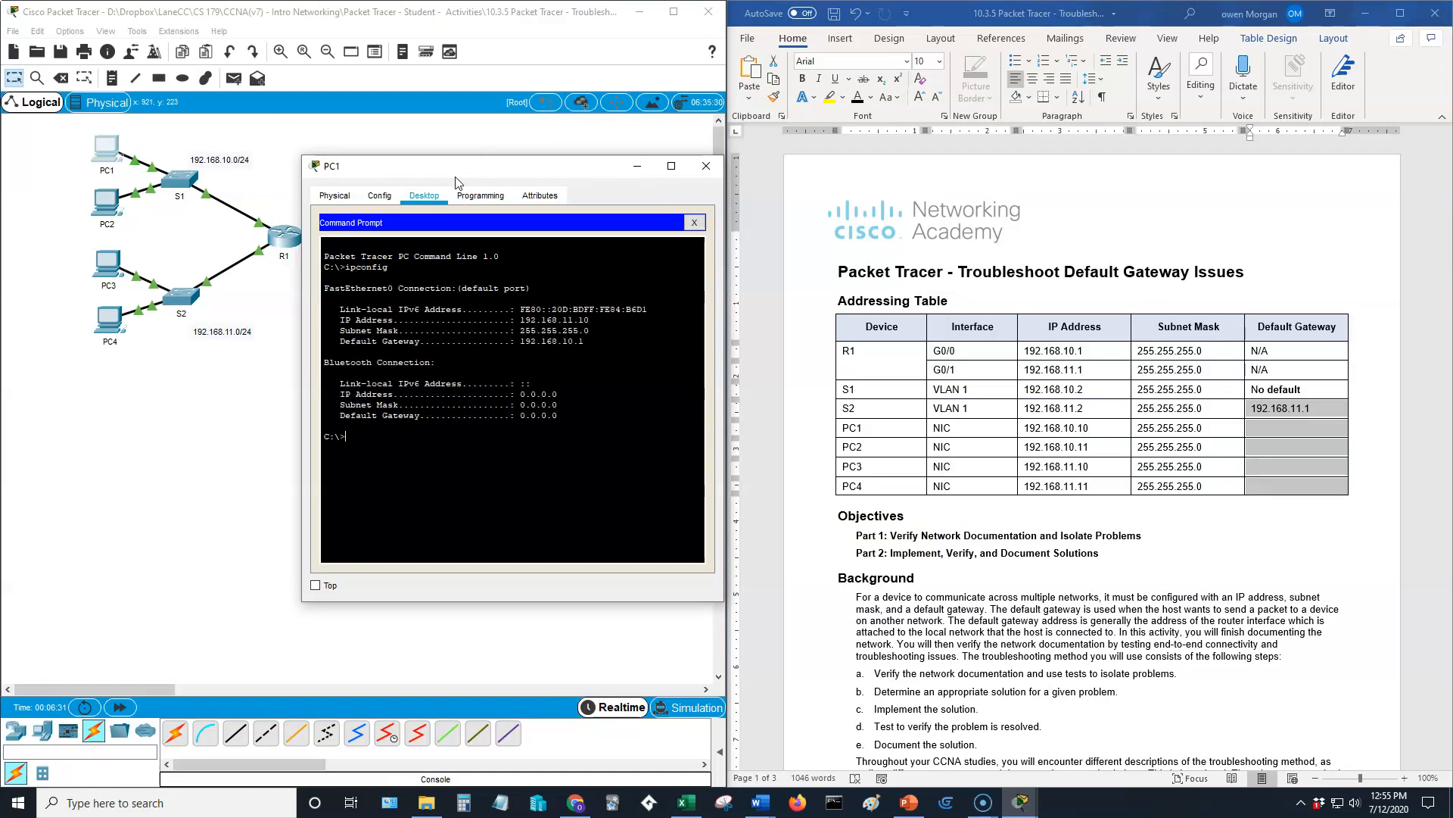
Step: Enter 192.168.10.1 as the default gateway for PC1 in the addressing table
{"action": "left_click", "coordinate": [1287, 428]}
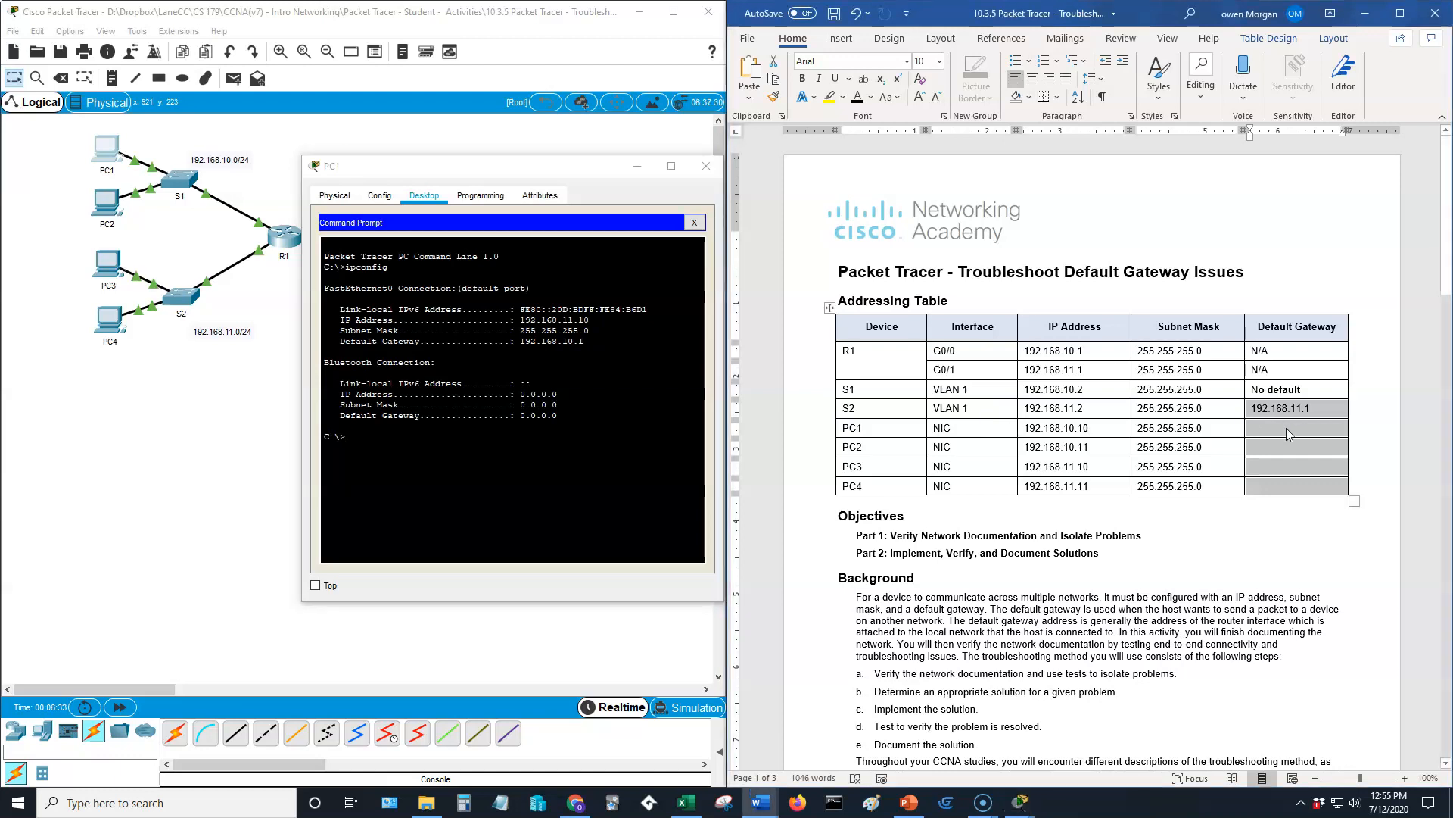
{"action": "left_click", "coordinate": [1287, 429]}
{"action": "type", "text": "192.168."}
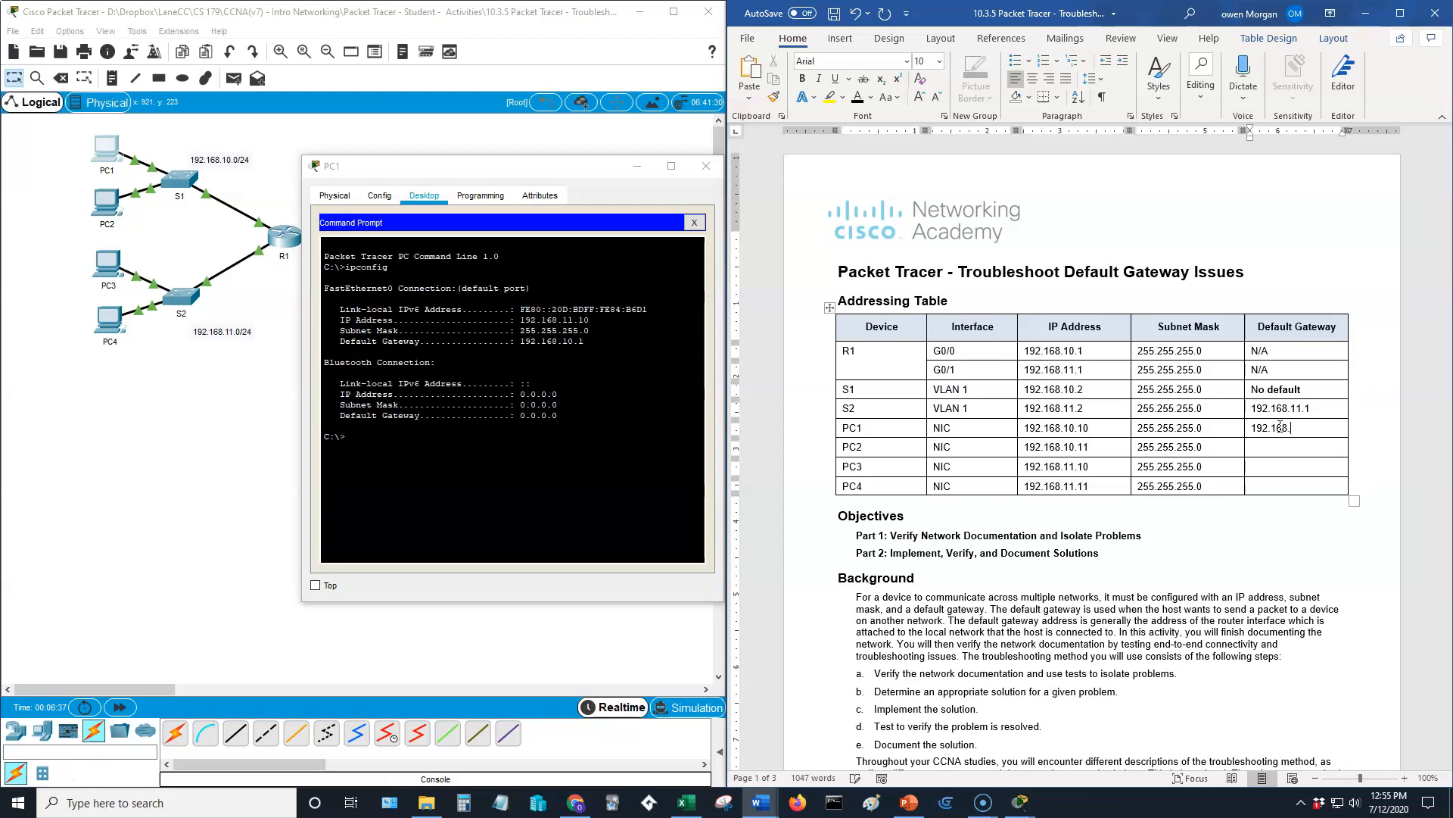
{"action": "type", "text": "10.1"}
Step: Close the PC1 window and run ipconfig in the Command Prompt of PC2 to check its IP settings
{"action": "left_click", "coordinate": [714, 167]}
{"action": "double_click", "coordinate": [101, 208]}
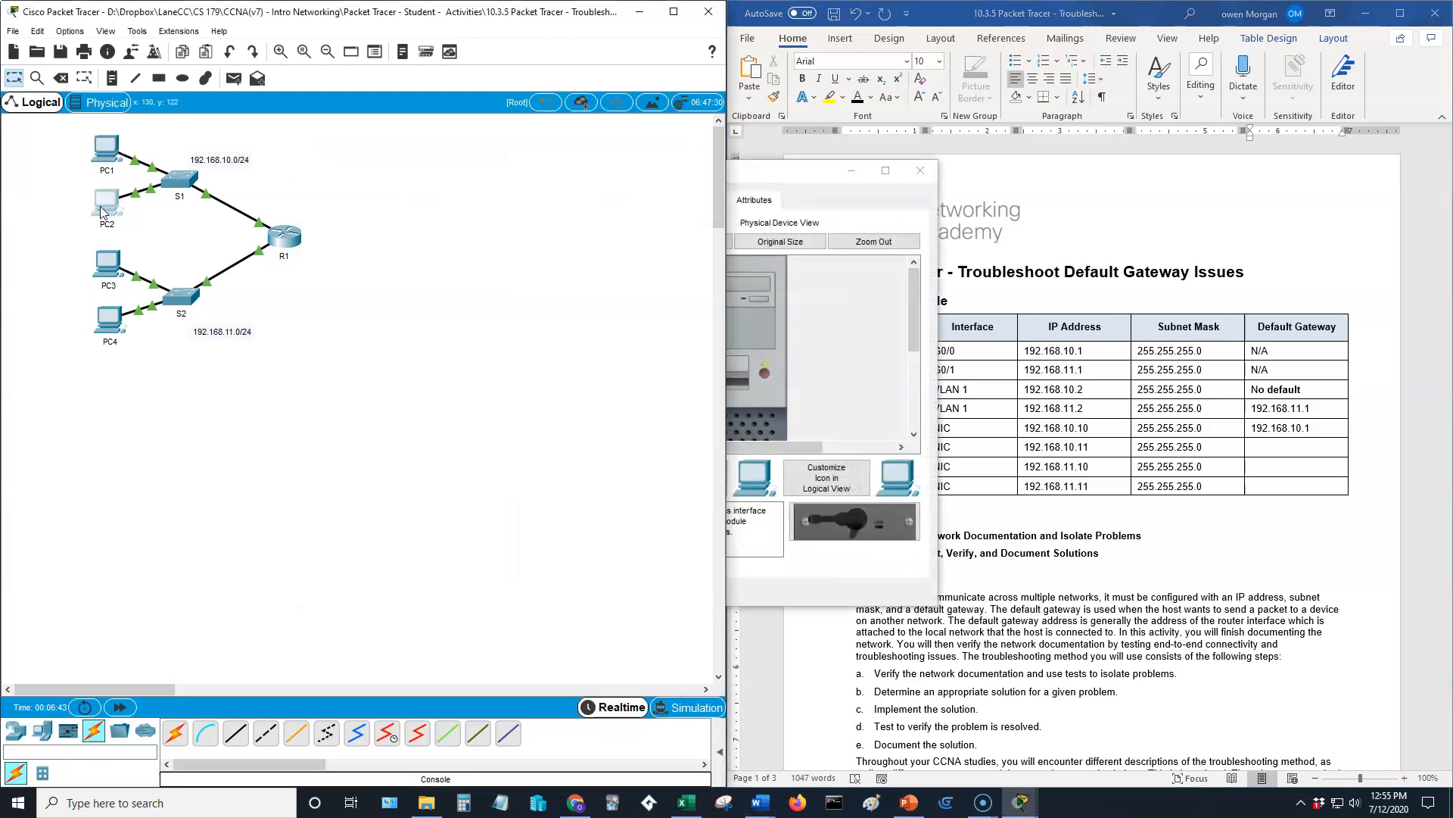
{"action": "left_click", "coordinate": [768, 270]}
{"action": "left_click", "coordinate": [638, 200]}
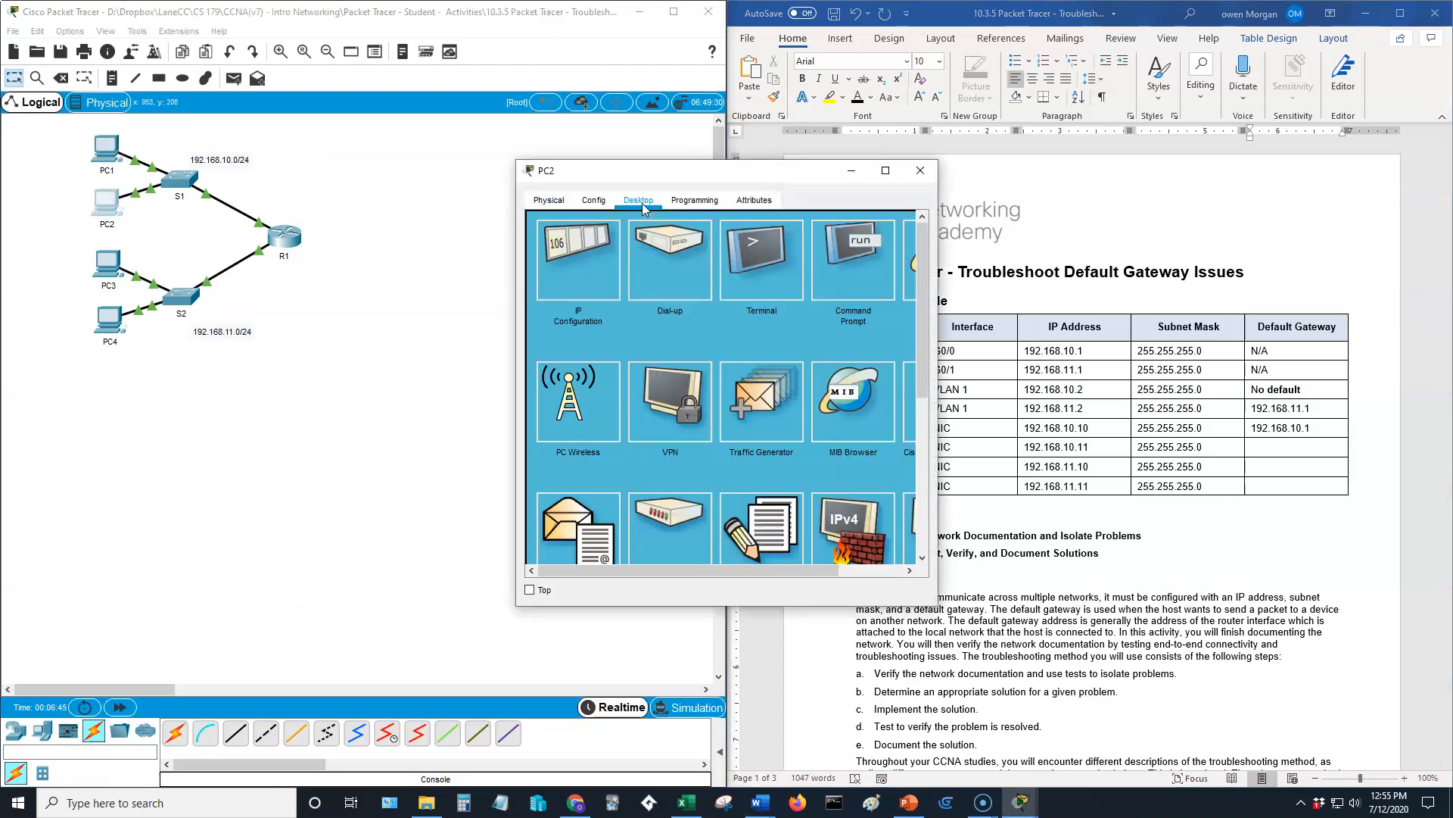
{"action": "left_click", "coordinate": [855, 268]}
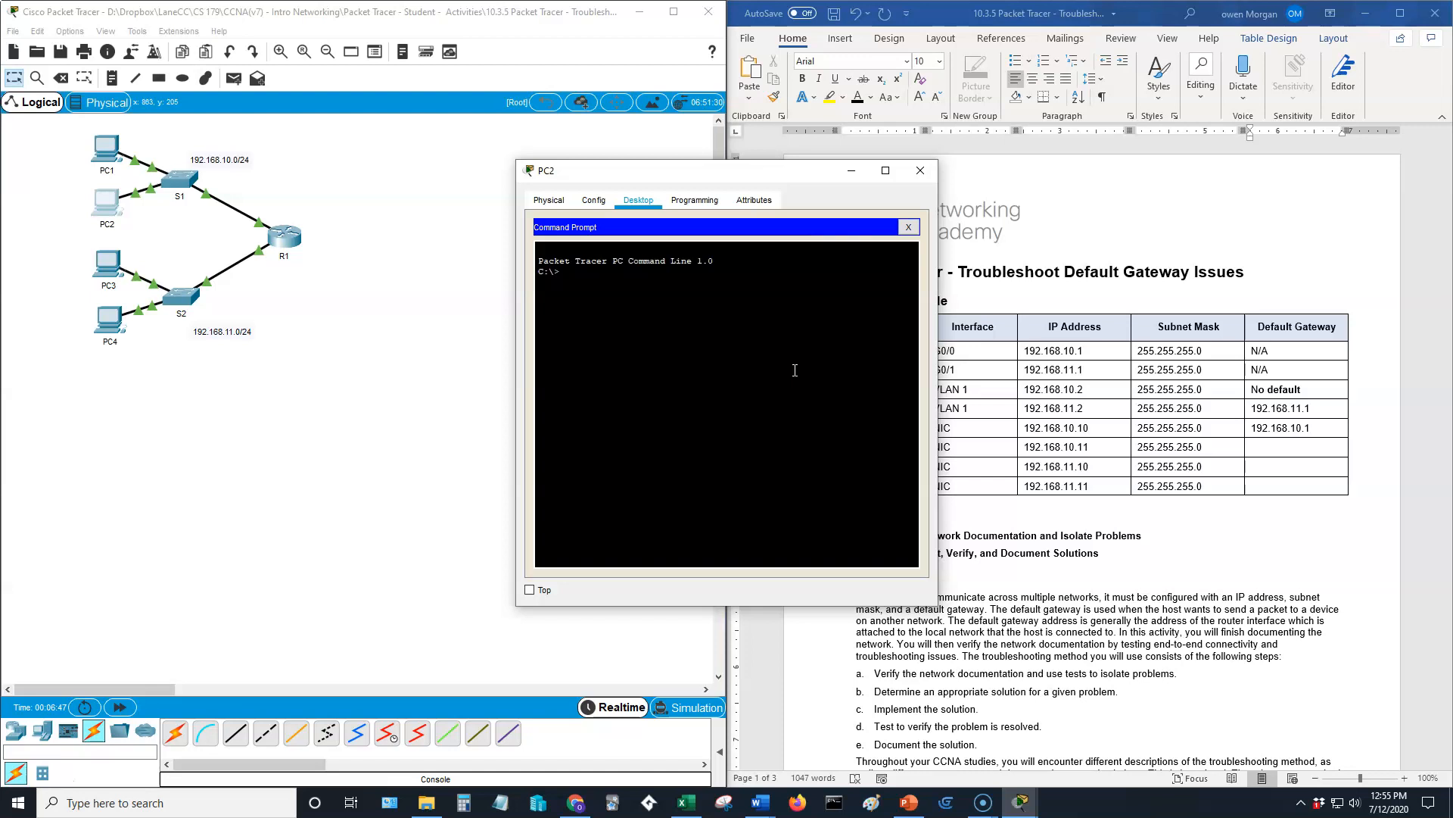
{"action": "type", "text": "ipconfig"}
{"action": "key", "text": "Return"}
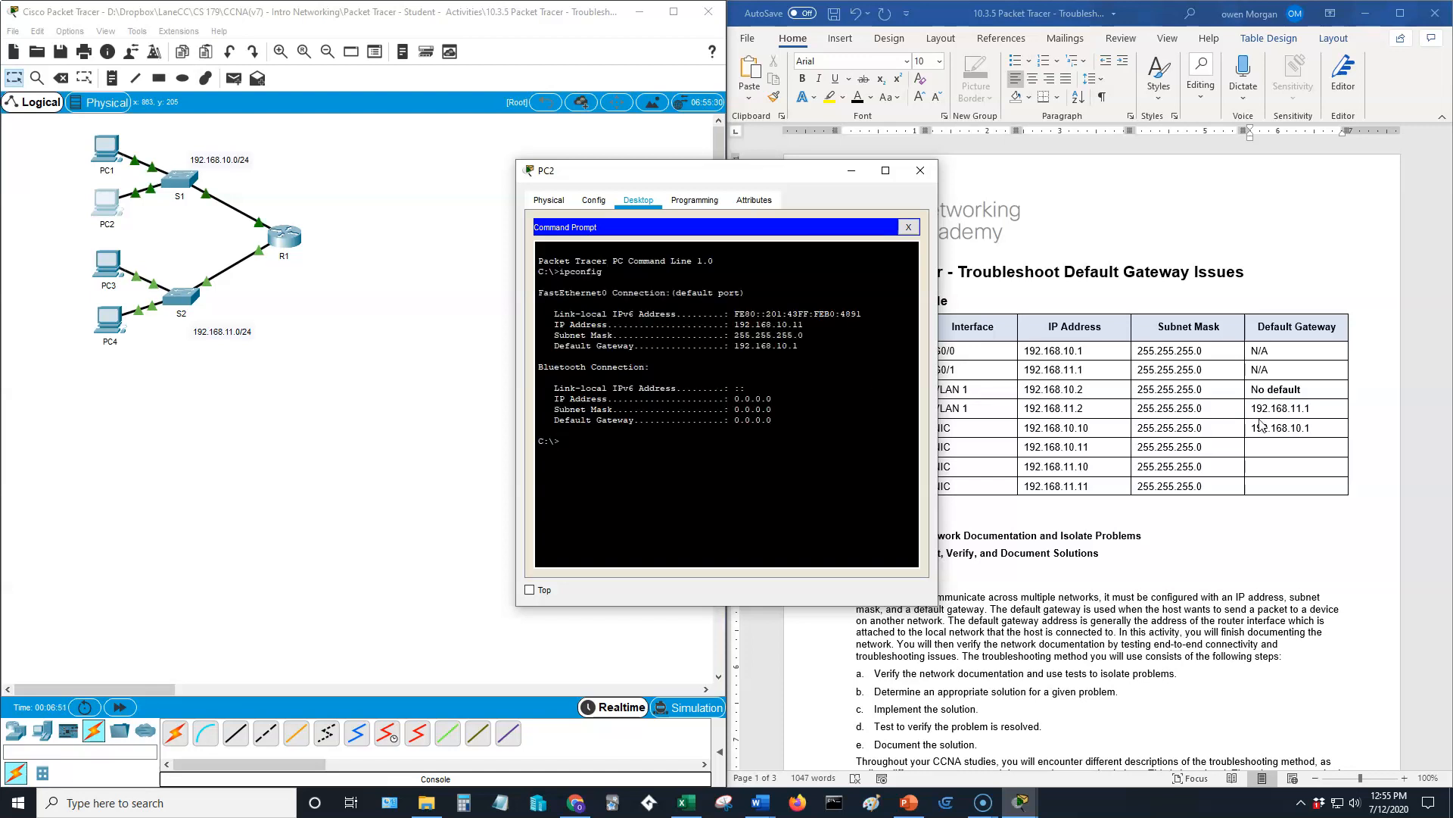
Step: Copy PC1's default gateway entry, 192.168.10.1, into PC2's Default Gateway cell in the addressing table
{"action": "left_click", "coordinate": [1326, 432]}
{"action": "left_click_drag", "start_coordinate": [1326, 432], "coordinate": [1258, 434]}
{"action": "key", "text": "ctrl+c"}
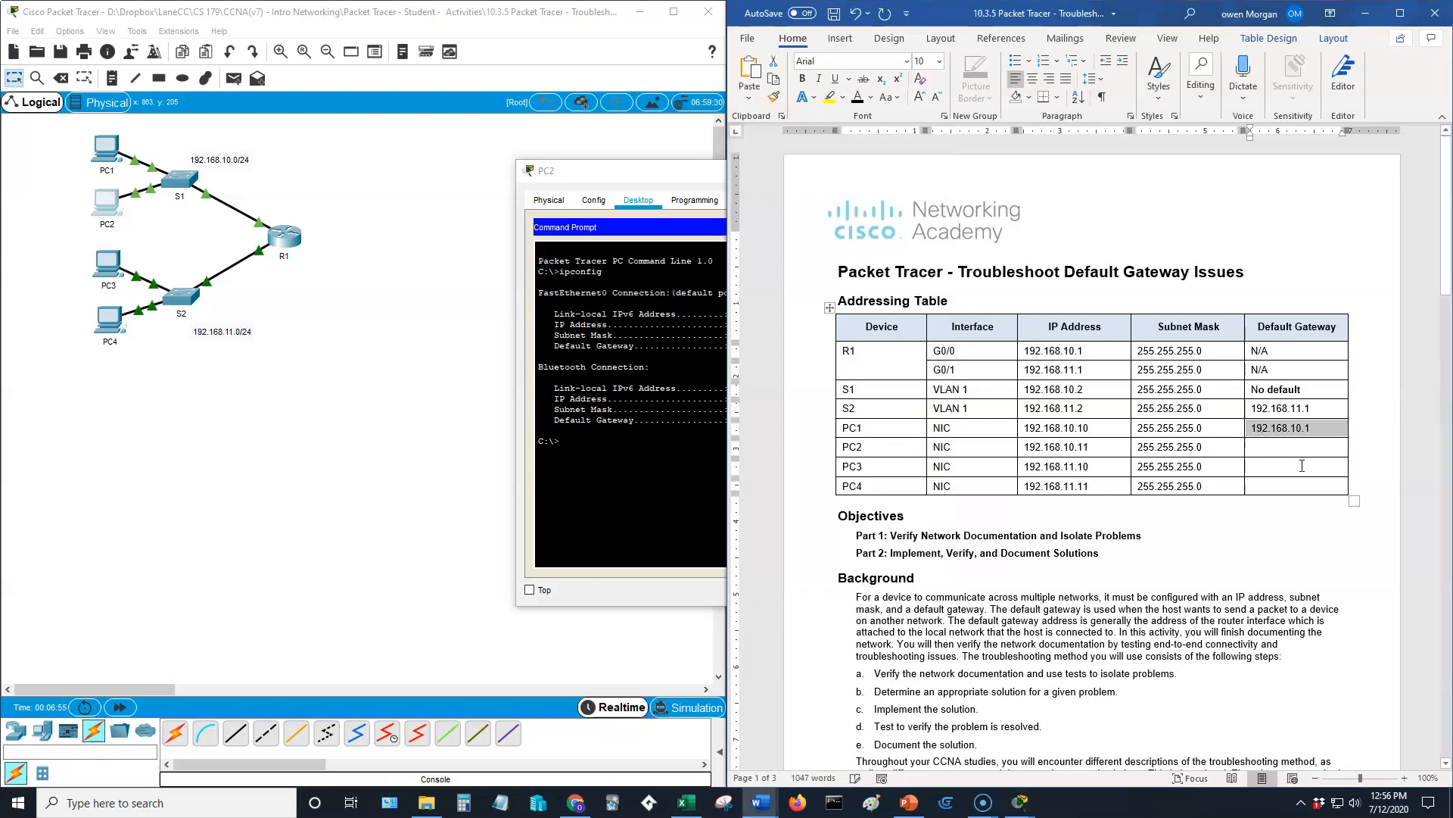
{"action": "left_click", "coordinate": [1291, 448]}
{"action": "key", "text": "ctrl+v"}
Step: Switch back to Packet Tracer and run ipconfig in the Command Prompt of PC3 to check its IP settings
{"action": "left_click", "coordinate": [415, 454]}
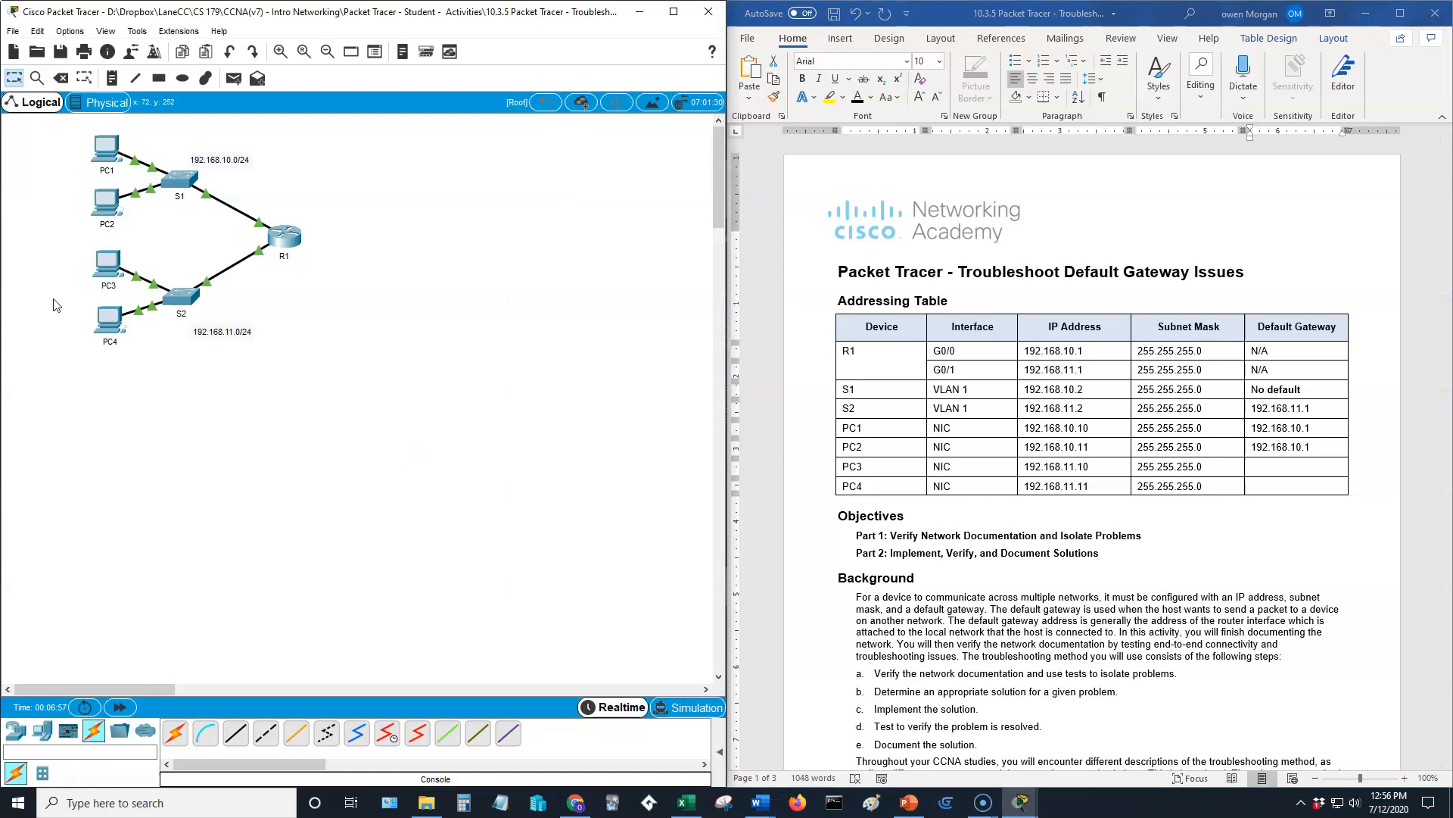
{"action": "left_click", "coordinate": [106, 266]}
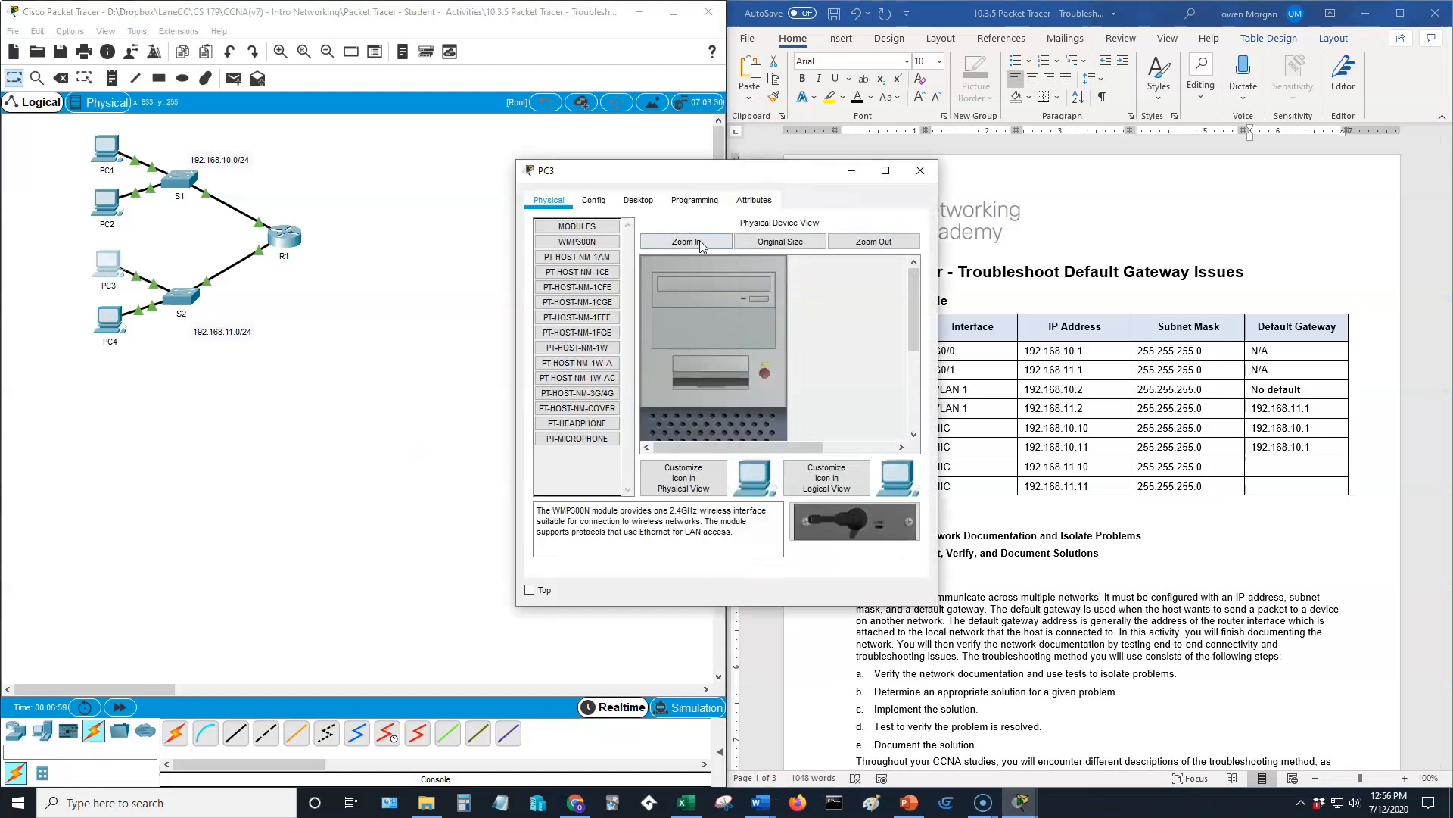
{"action": "left_click", "coordinate": [637, 201]}
{"action": "left_click", "coordinate": [851, 275]}
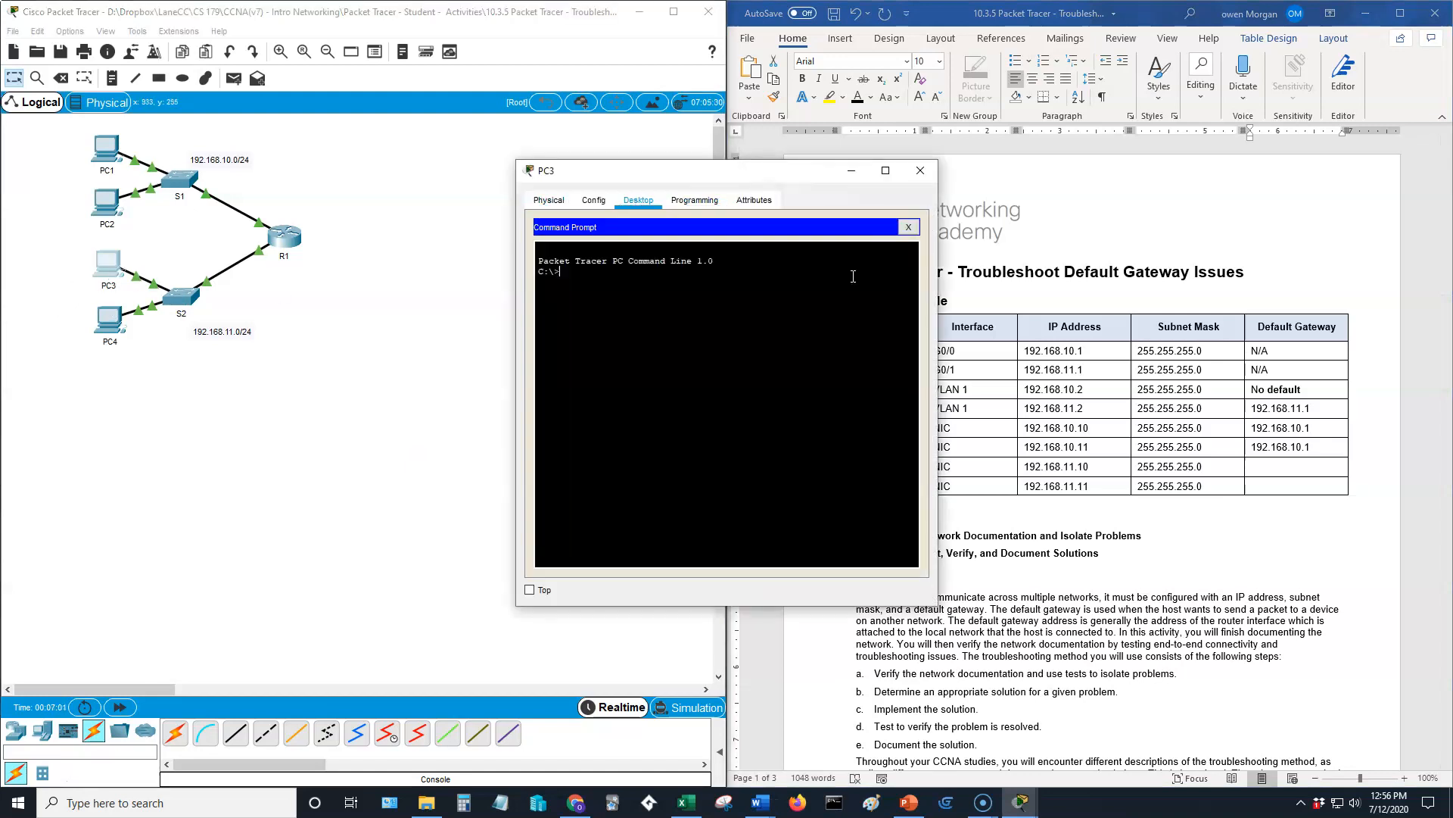
{"action": "type", "text": "iop"}
{"action": "key", "text": "BackSpace"}
{"action": "type", "text": "pconfig"}
{"action": "key", "text": "Return"}
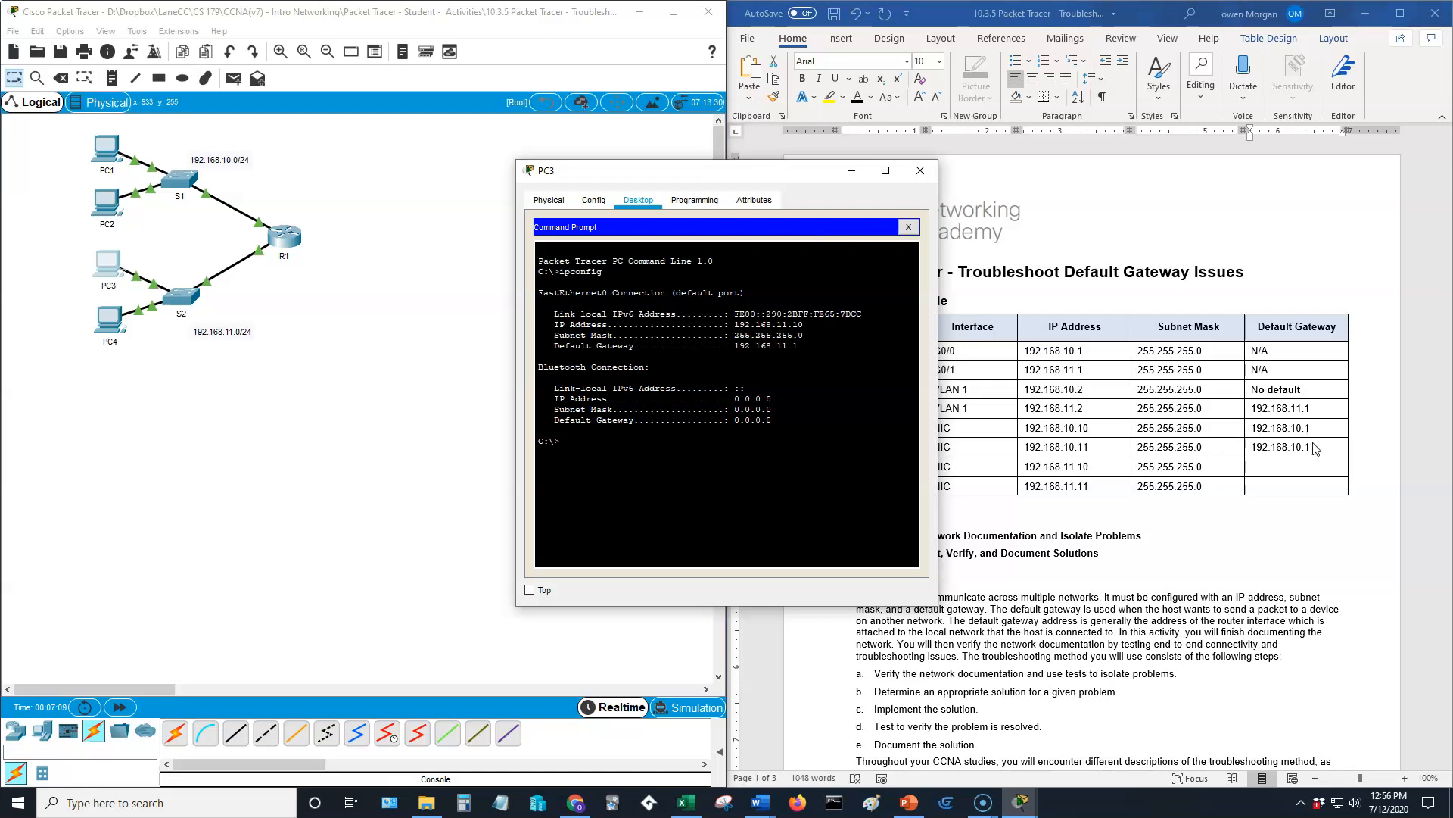
Step: Enter 192.168.11.1 as the default gateway for PC3 in the addressing table
{"action": "left_click", "coordinate": [1296, 467]}
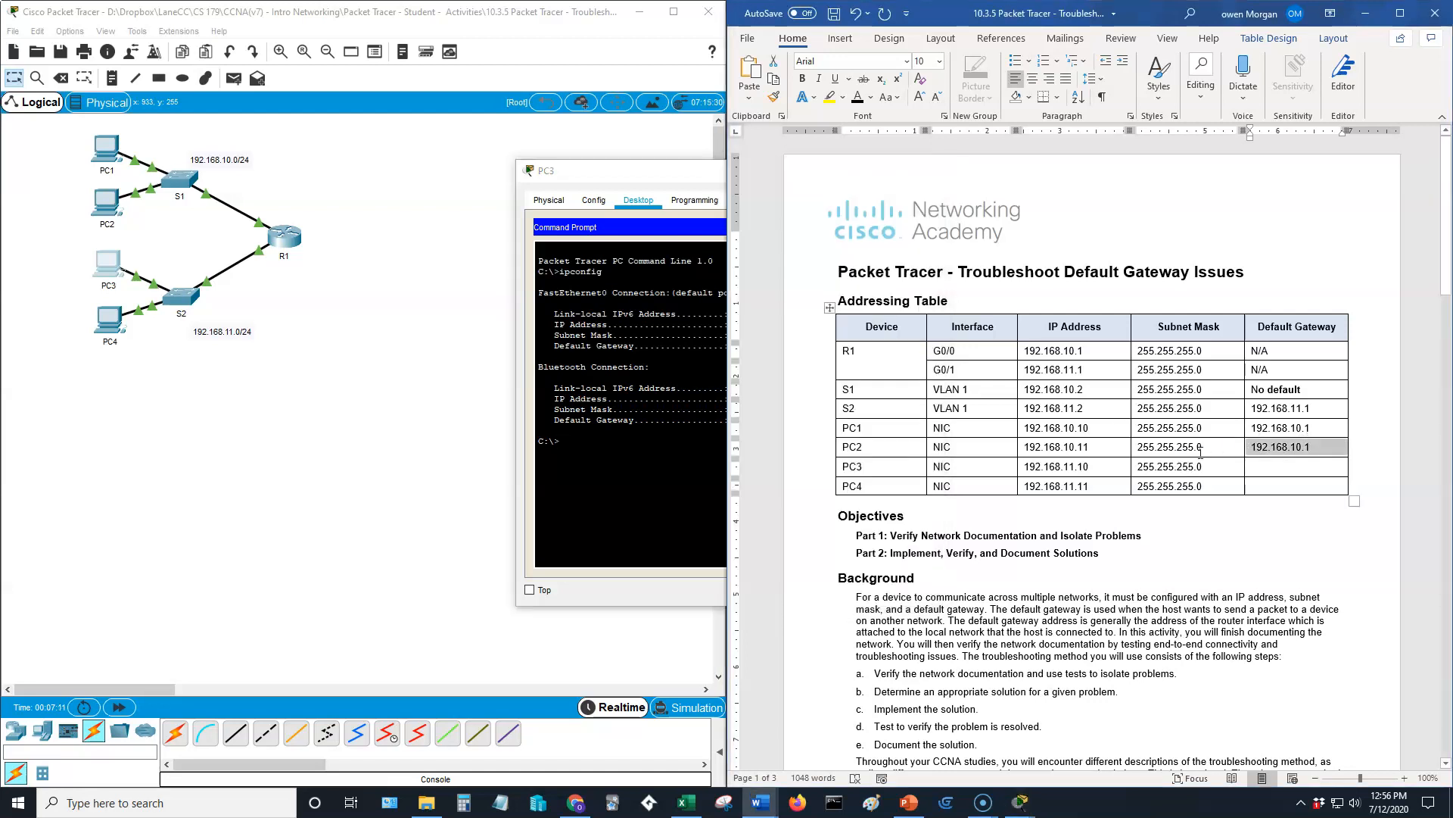
{"action": "left_click", "coordinate": [1277, 470]}
{"action": "type", "text": "192.168.11.1"}
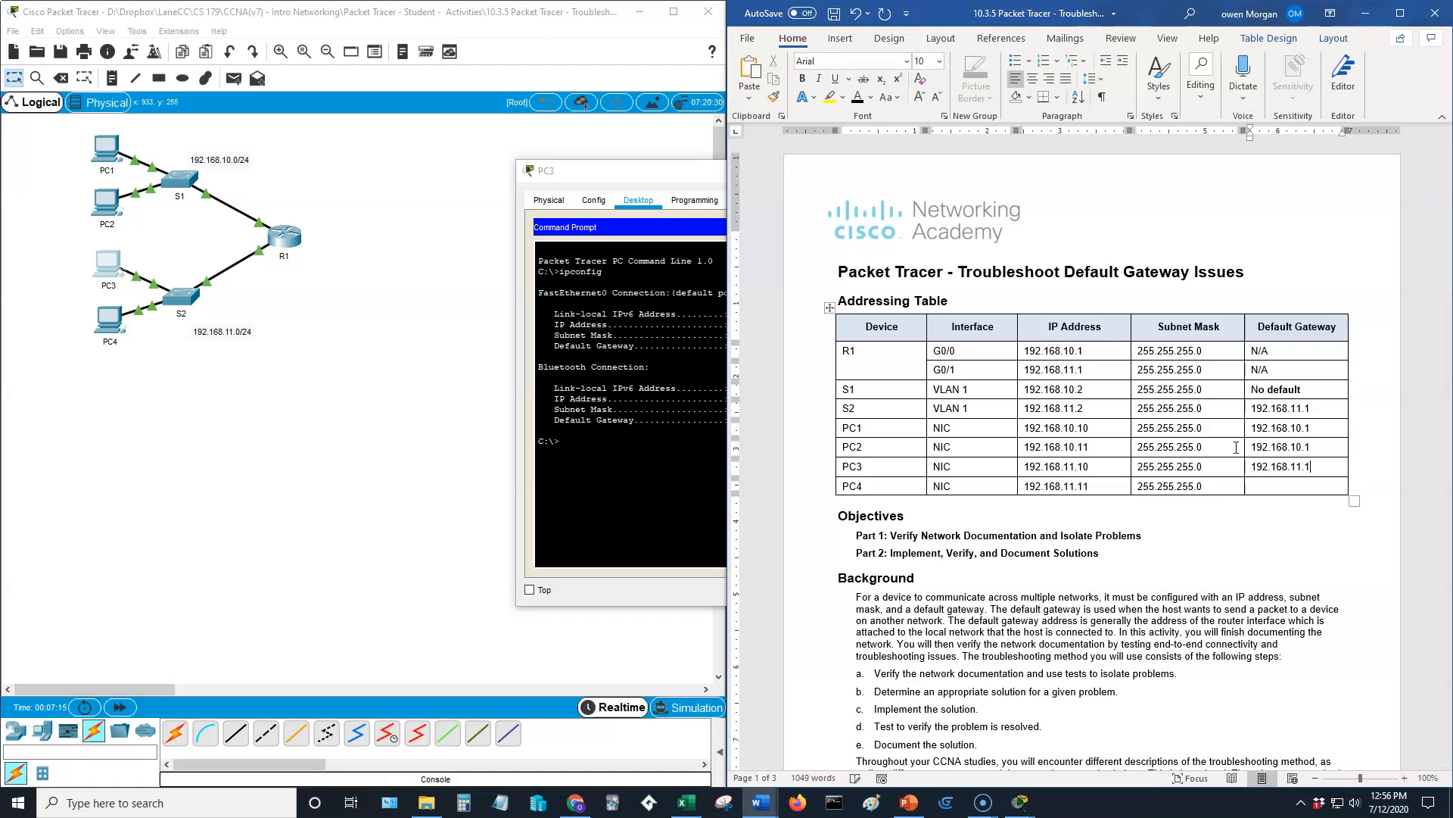
{"action": "key", "text": "Return"}
{"action": "key", "text": "BackSpace"}
Step: Run ipconfig in the Command Prompt of PC4 to check its IP settings
{"action": "left_click", "coordinate": [121, 320]}
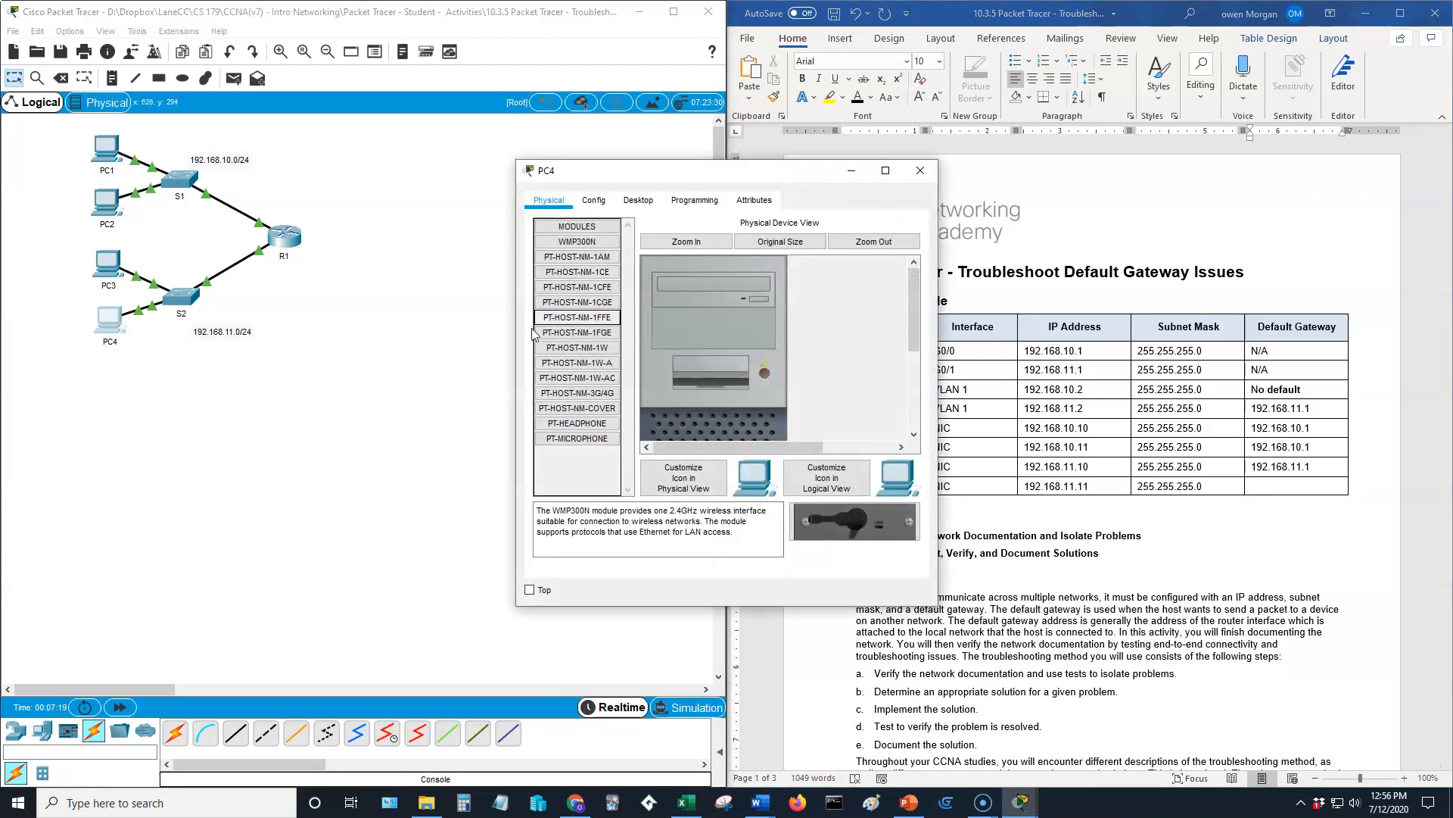
{"action": "left_click", "coordinate": [638, 200]}
{"action": "left_click", "coordinate": [848, 261]}
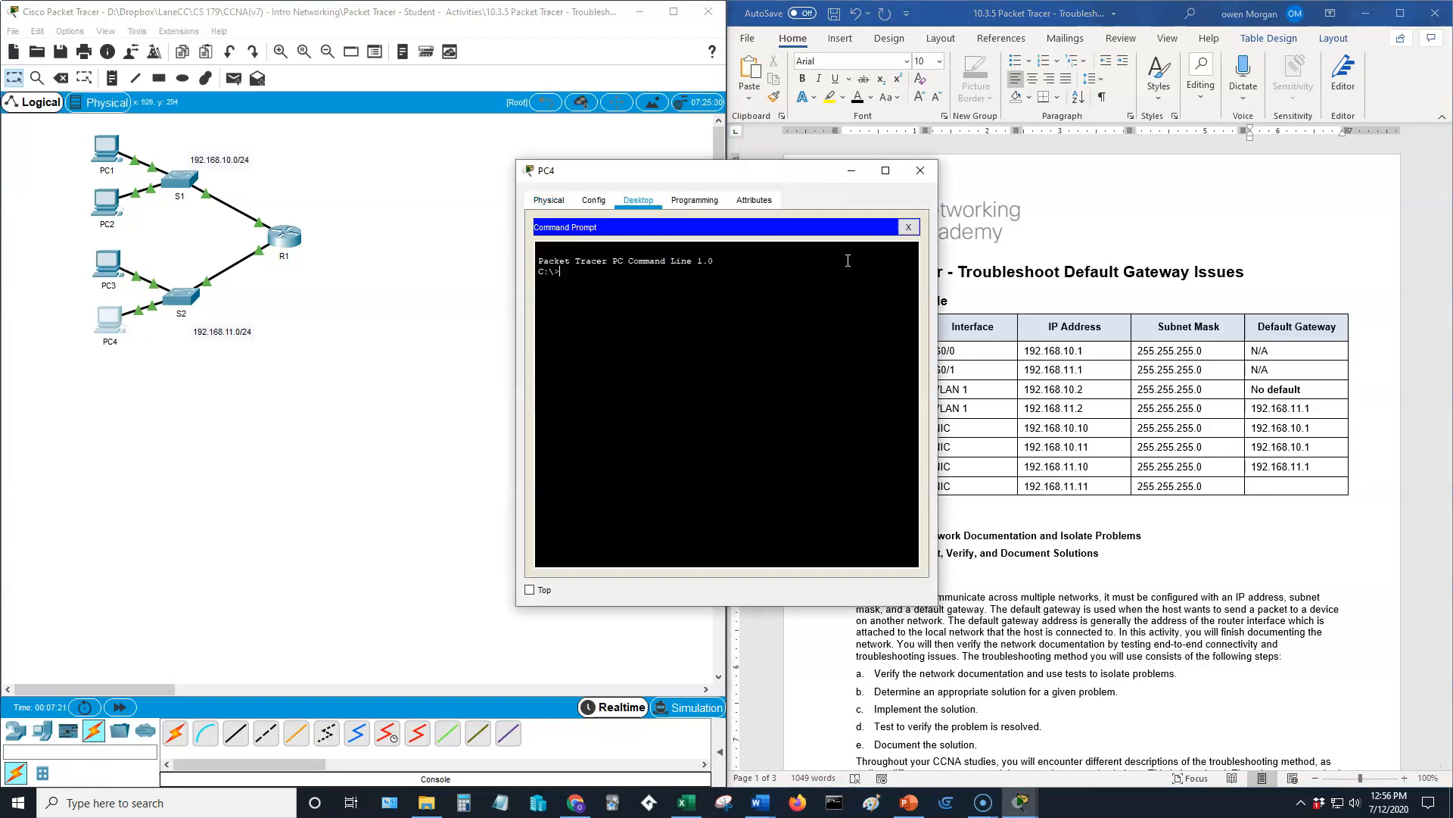
{"action": "type", "text": "ipconfig"}
{"action": "key", "text": "Return"}
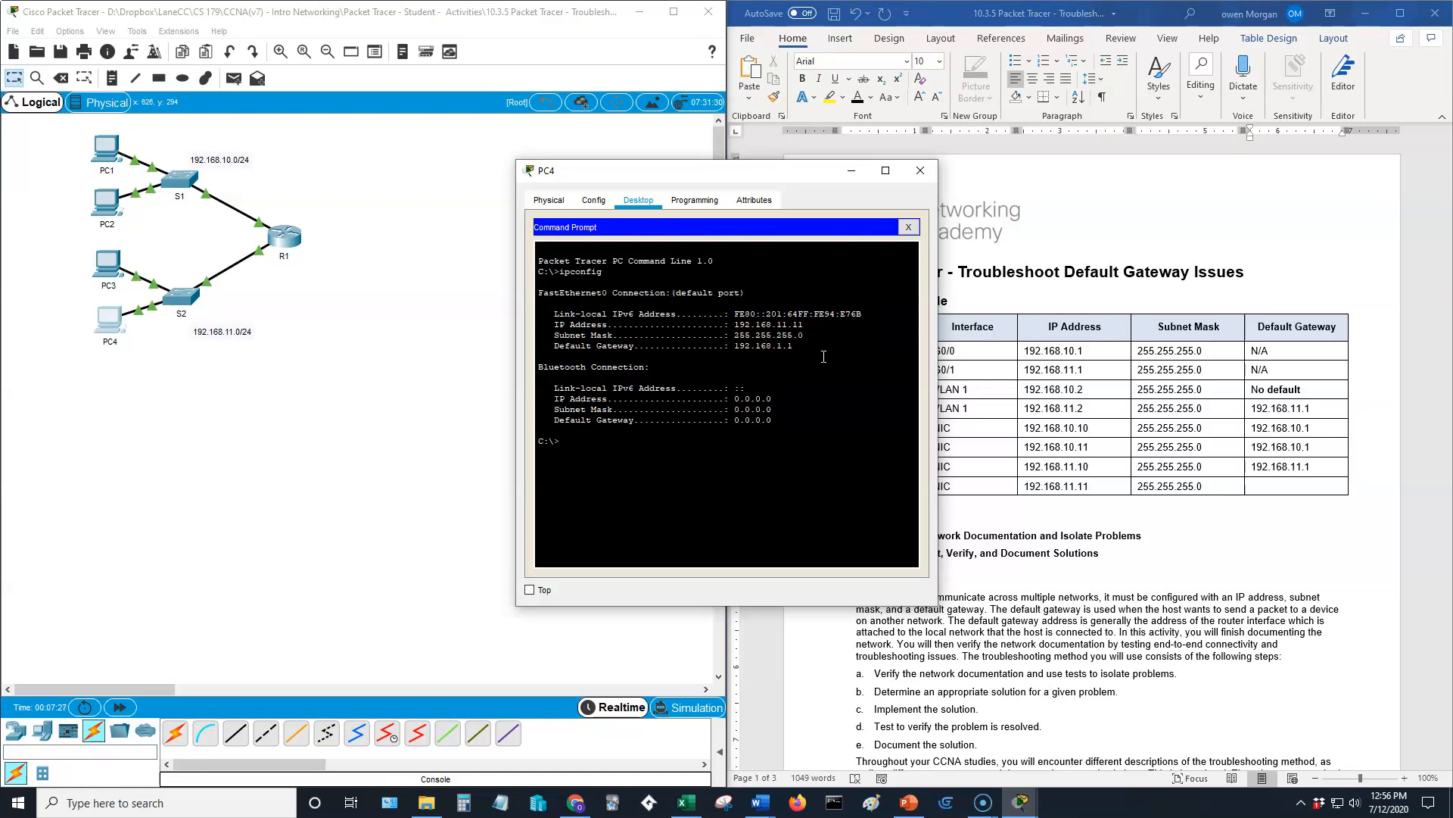
Step: Enter 192.168.1.1 as the default gateway for PC4 in the addressing table
{"action": "left_click", "coordinate": [1301, 489]}
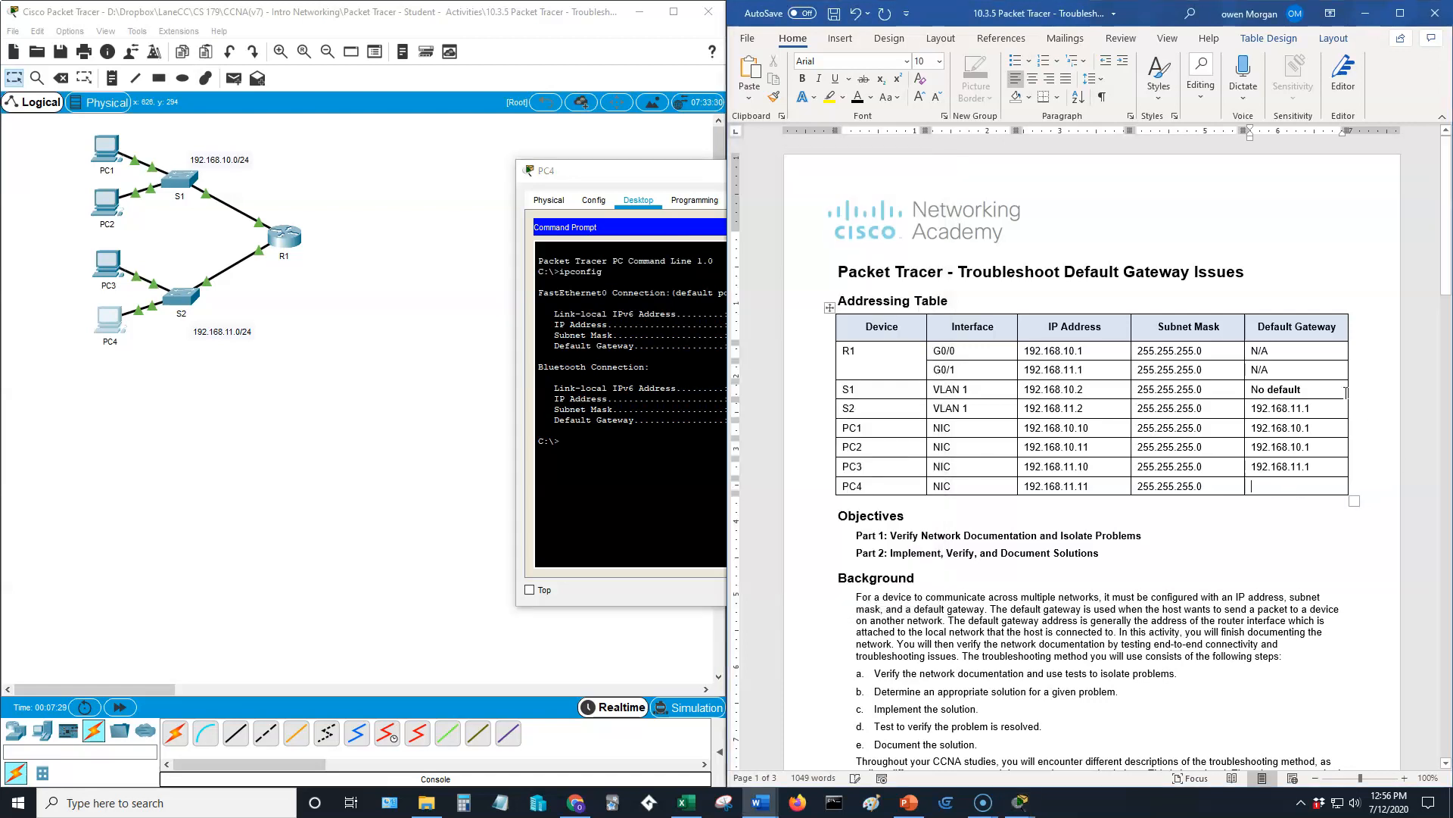
{"action": "type", "text": "192.168.1.1"}
{"action": "left_click", "coordinate": [1325, 537]}
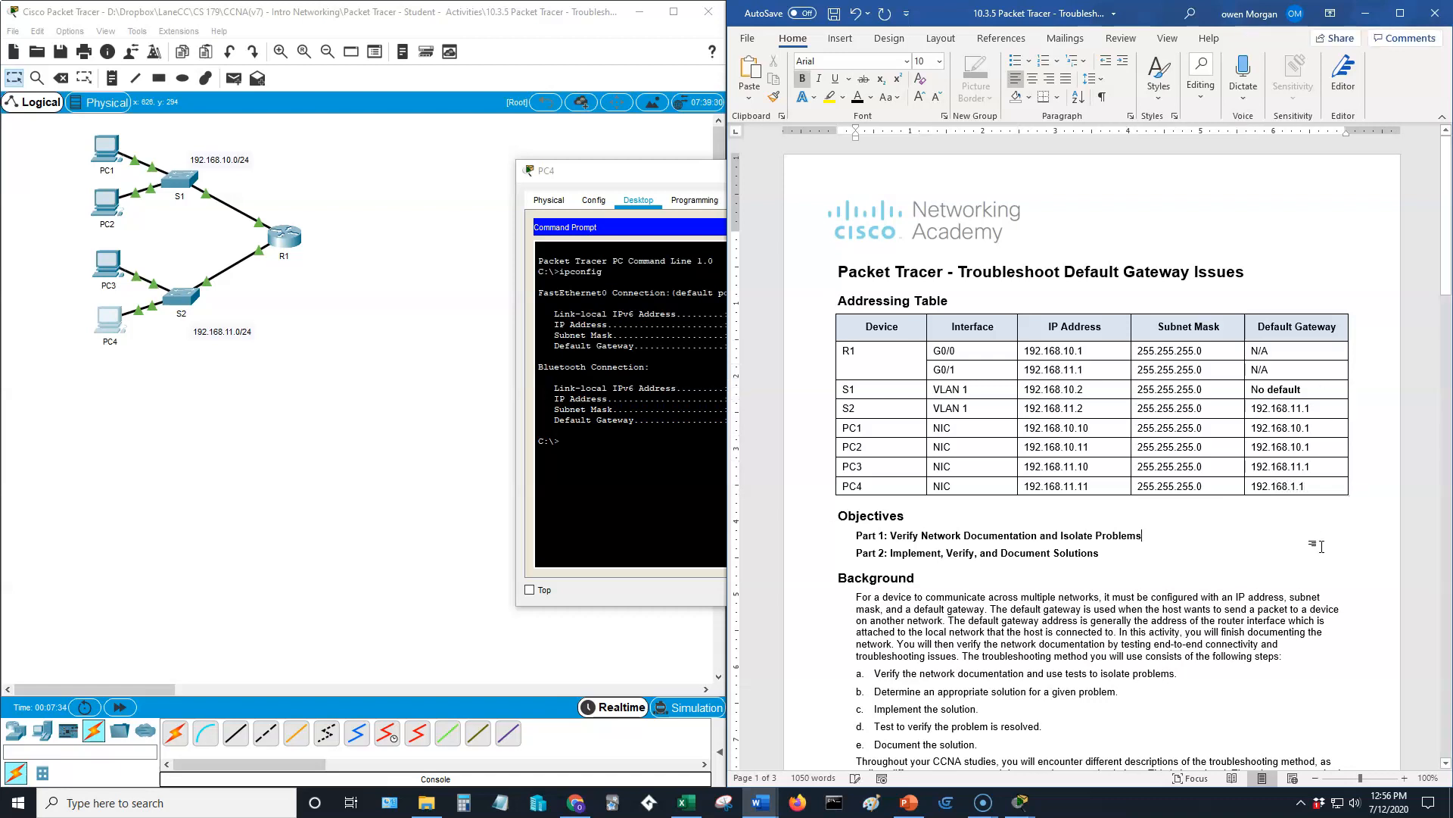
Step: Close the PC4 window and review the Part 1 instructions and the Testing and Verification Documentation table
{"action": "key", "text": "alt+Tab"}
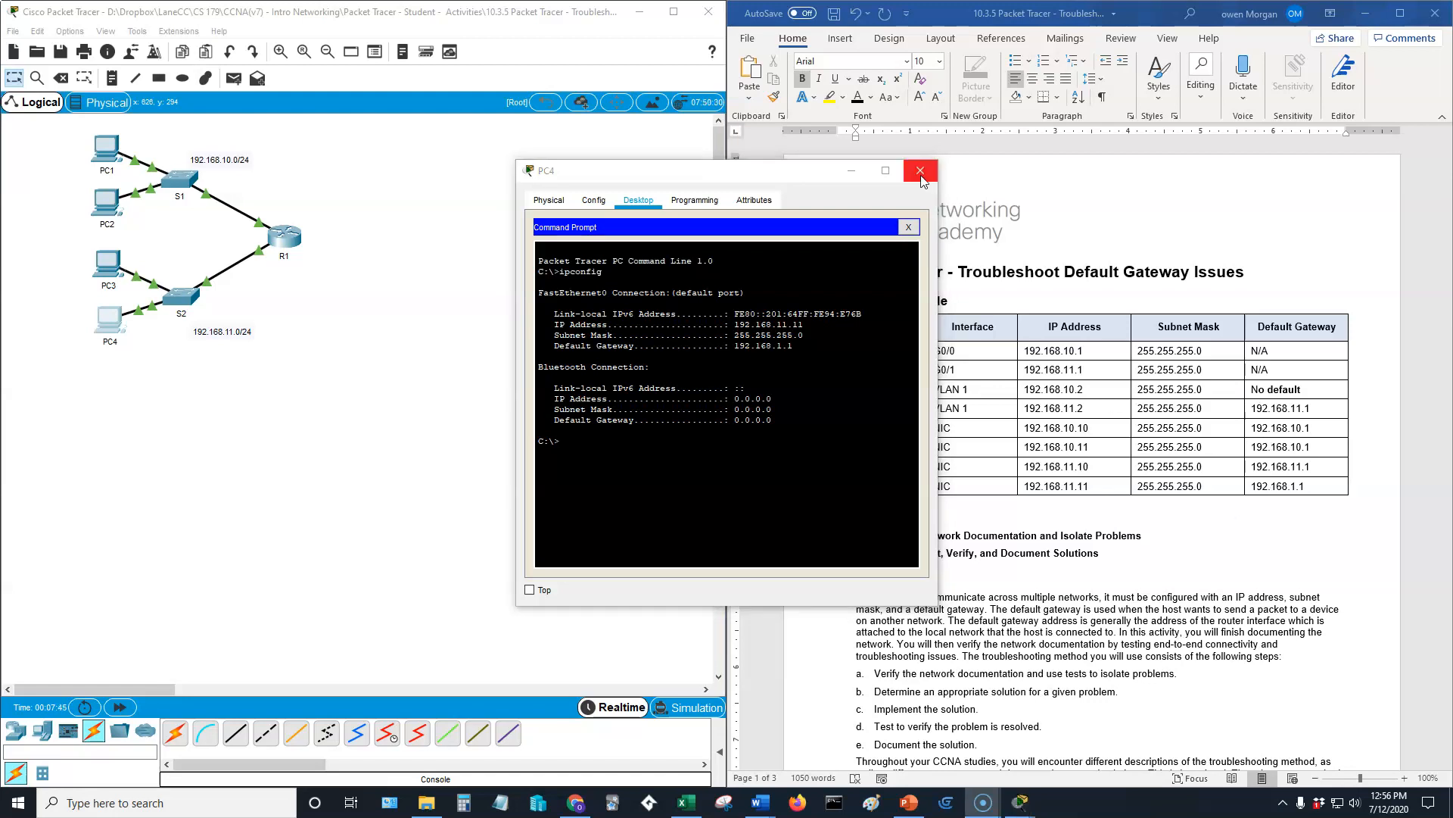
{"action": "left_click", "coordinate": [921, 171]}
{"action": "scroll", "coordinate": [1245, 473], "scroll_direction": "down", "scroll_amount": 3}
{"action": "scroll", "coordinate": [1245, 473], "scroll_direction": "down", "scroll_amount": 12}
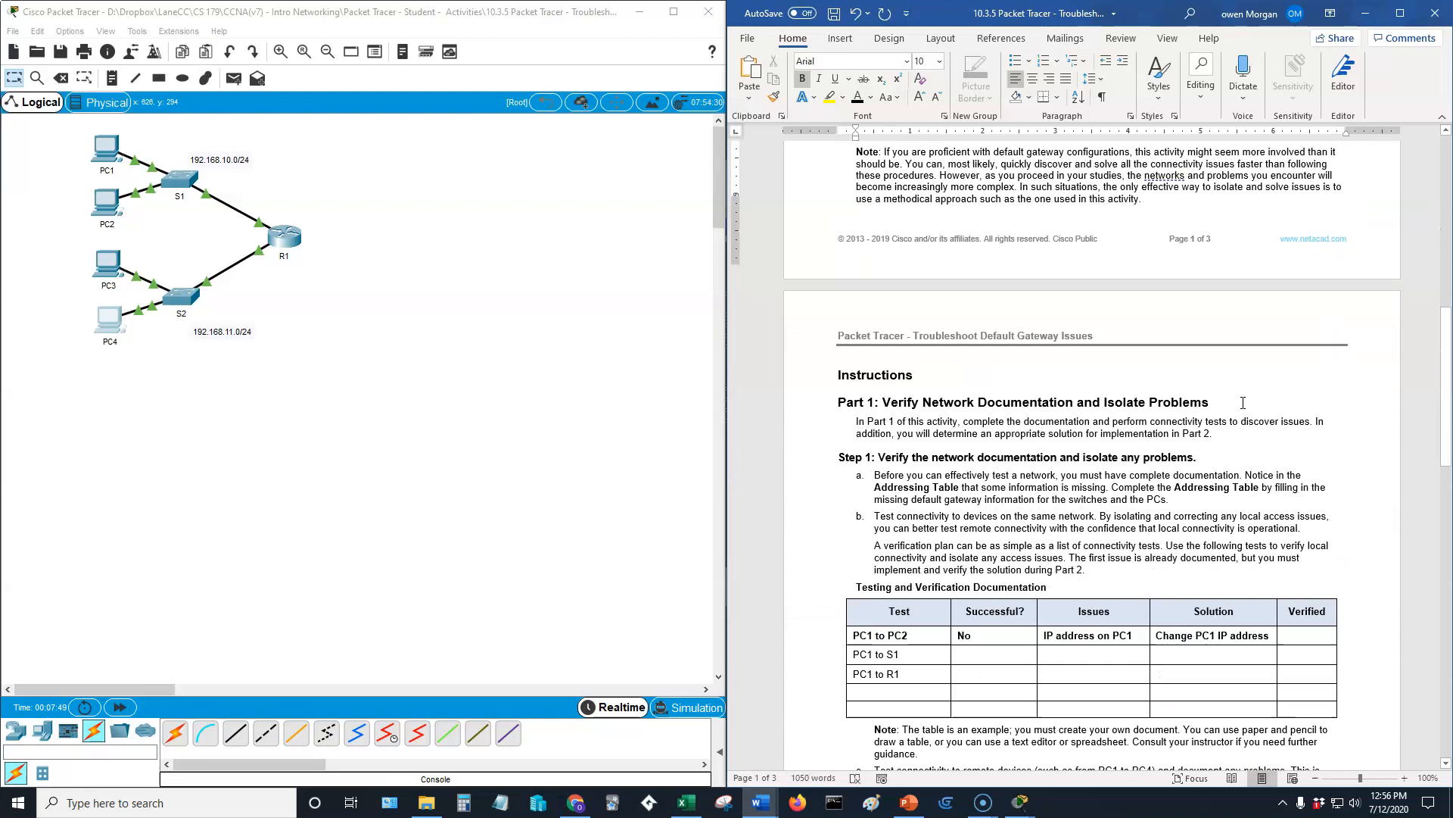
{"action": "scroll", "coordinate": [1243, 403], "scroll_direction": "down", "scroll_amount": 1}
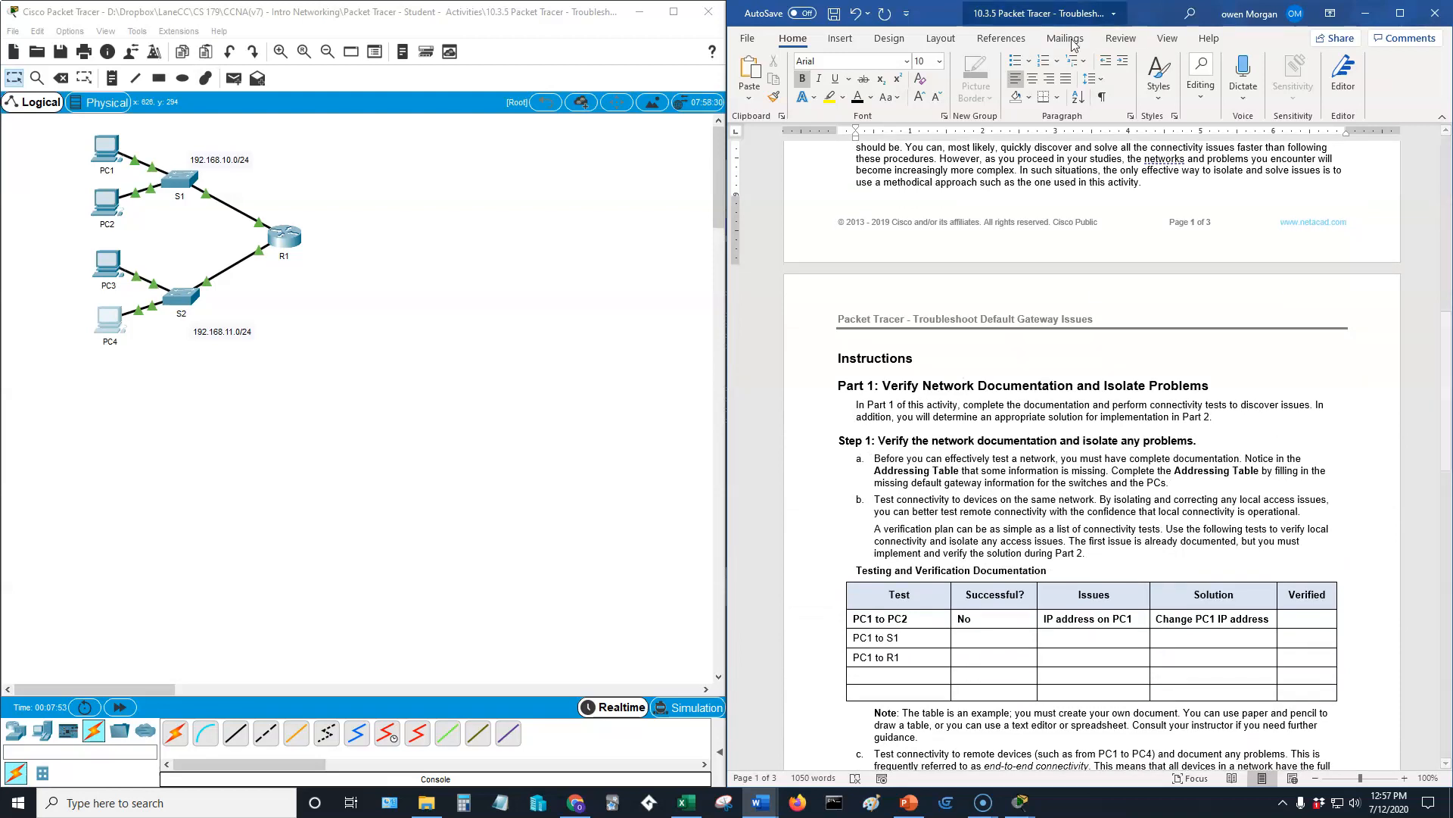
{"action": "scroll", "coordinate": [1037, 449], "scroll_direction": "up", "scroll_amount": 5}
{"action": "scroll", "coordinate": [1037, 449], "scroll_direction": "up", "scroll_amount": 4}
{"action": "scroll", "coordinate": [1060, 424], "scroll_direction": "down", "scroll_amount": 10}
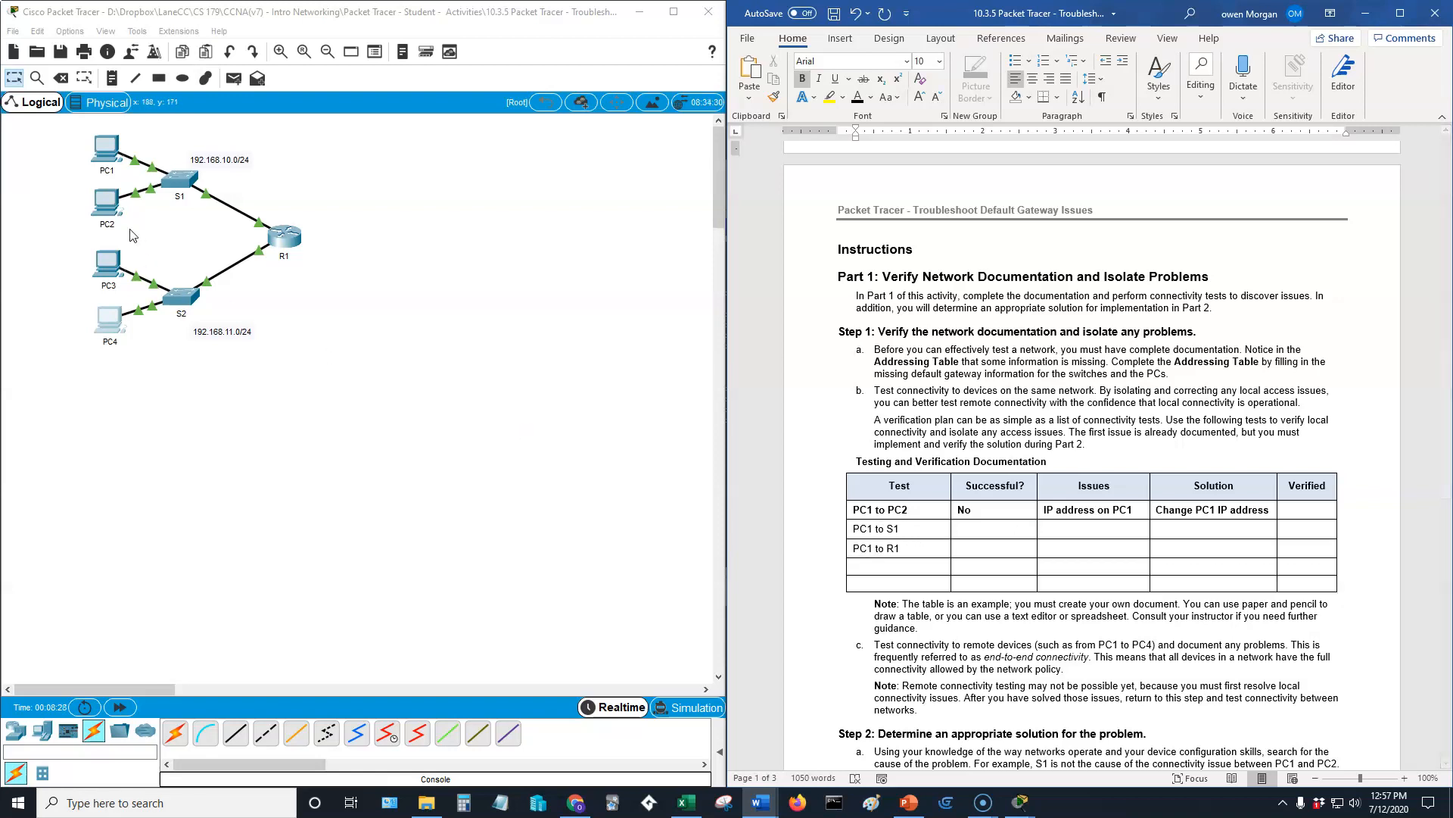
Step: Test connectivity from PC1 to switch S1 by pinging 192.168.10.2 in PC1's Command Prompt
{"action": "left_click", "coordinate": [114, 157]}
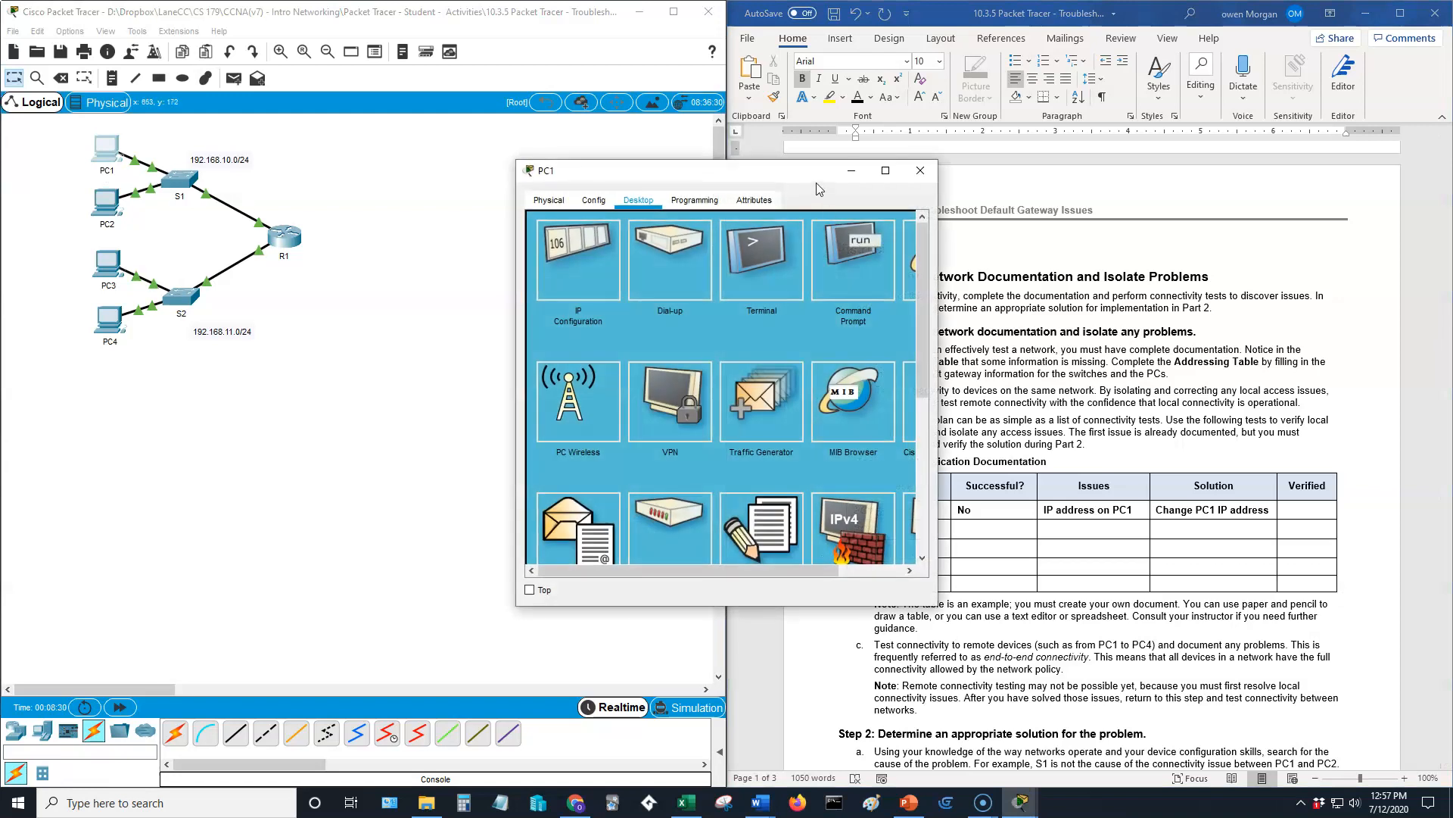
{"action": "left_click_drag", "start_coordinate": [725, 179], "coordinate": [496, 157]}
{"action": "left_click", "coordinate": [616, 234]}
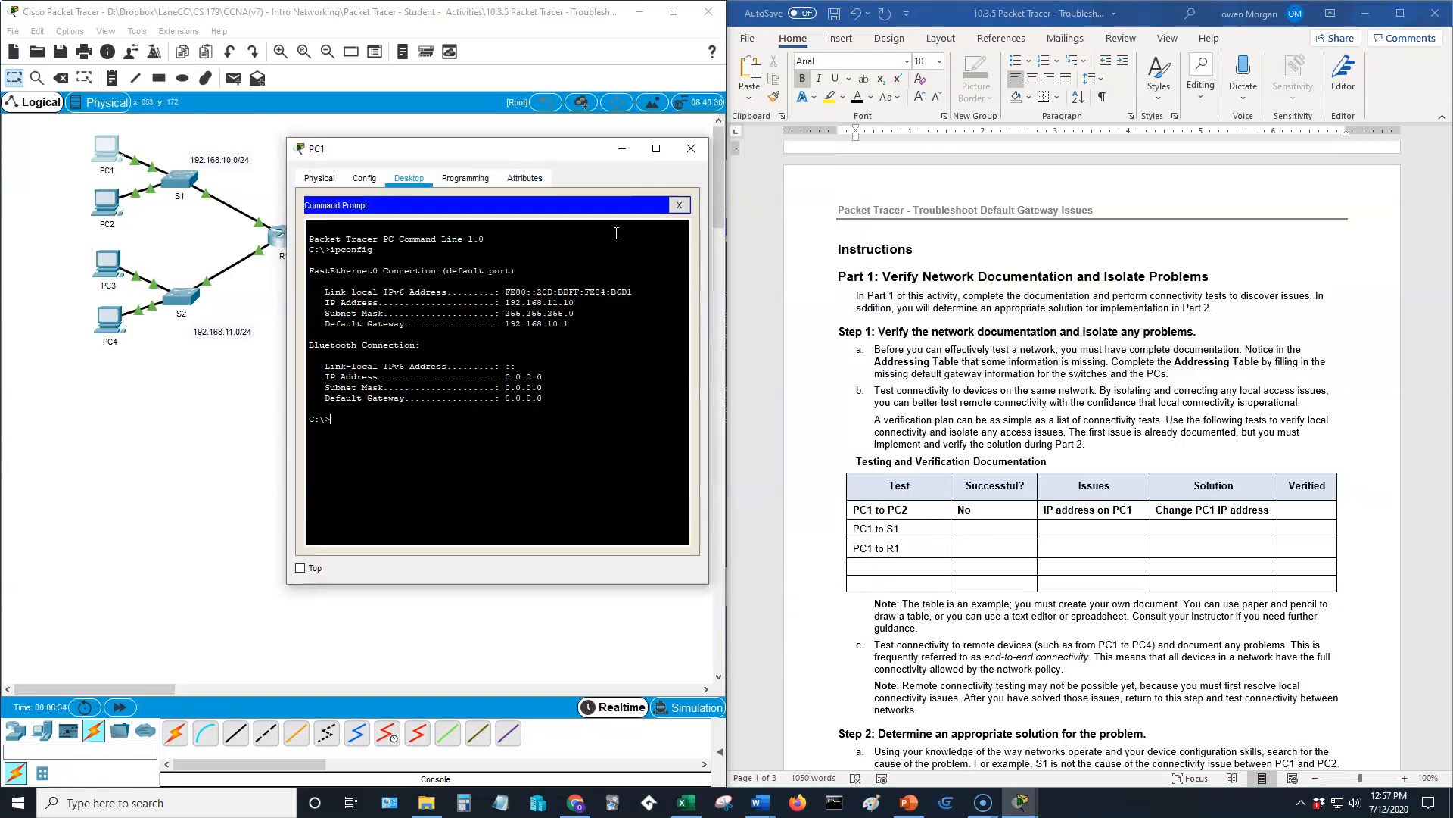
{"action": "type", "text": "ping"}
{"action": "scroll", "coordinate": [967, 369], "scroll_direction": "up", "scroll_amount": 15}
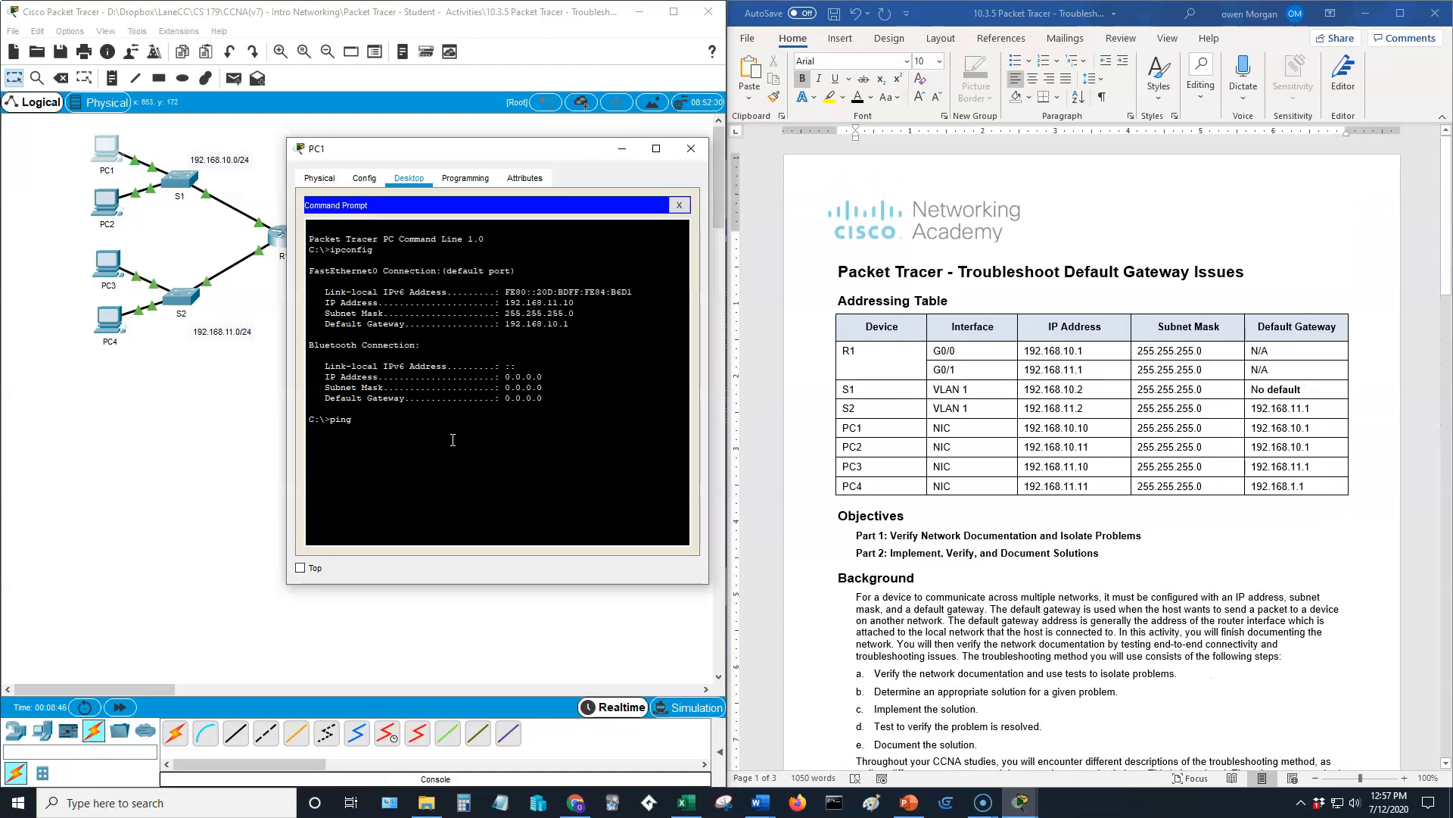
{"action": "type", "text": "192.168.10.2"}
{"action": "key", "text": "Return"}
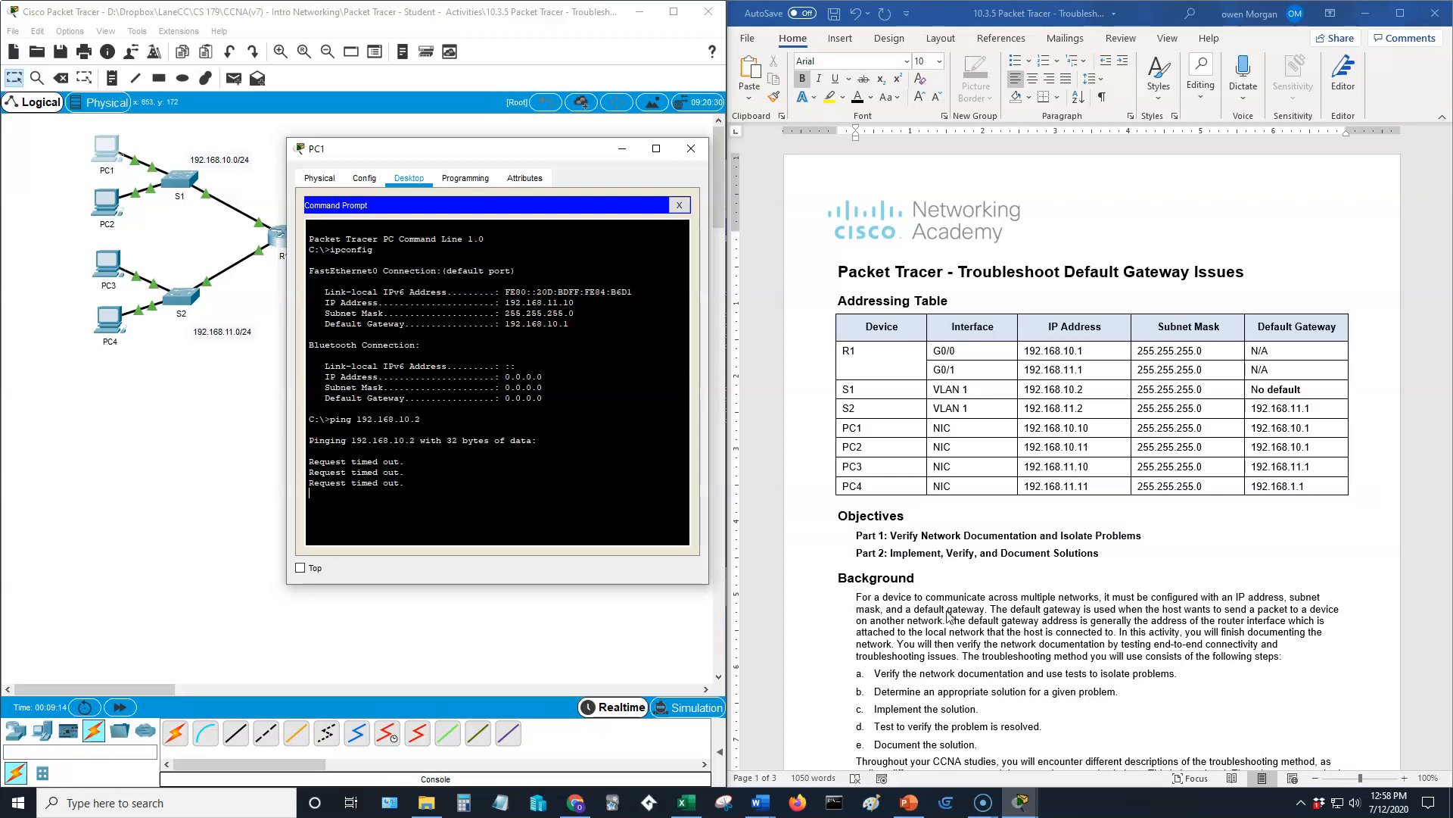
{"action": "scroll", "coordinate": [961, 605], "scroll_direction": "down", "scroll_amount": 15}
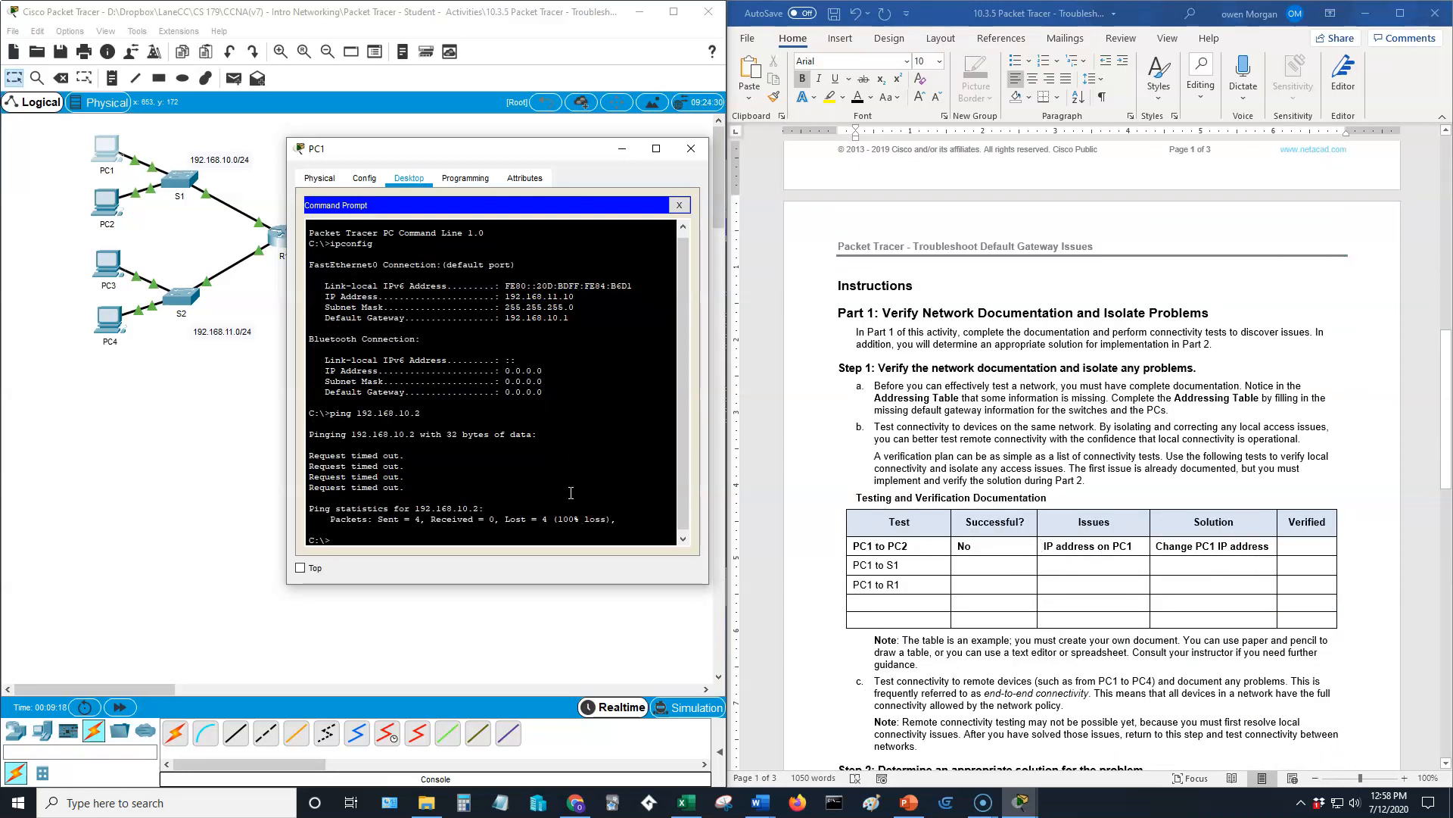
{"action": "left_click", "coordinate": [972, 564]}
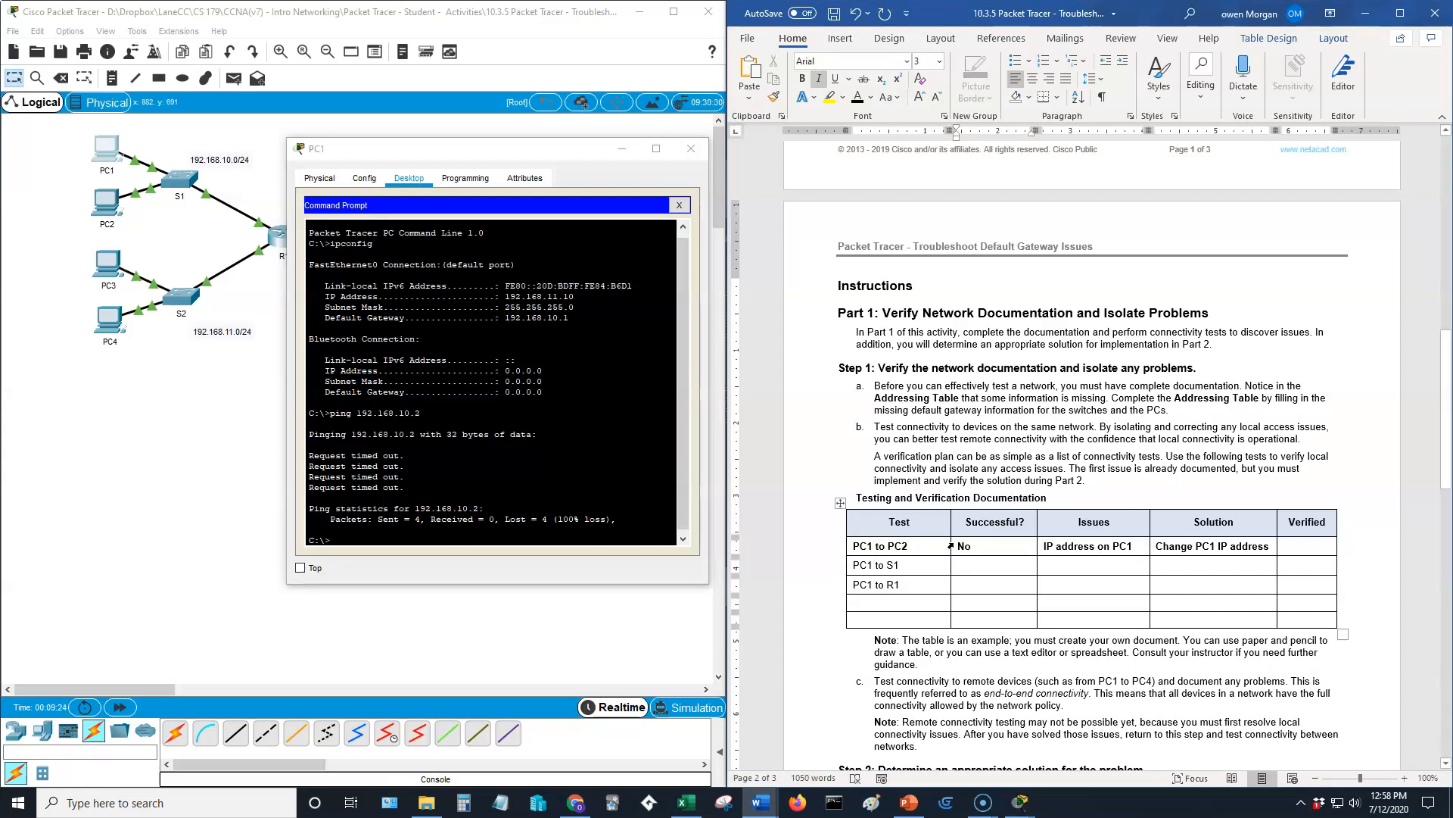
{"action": "mouse_move", "coordinate": [956, 546]}
{"action": "left_mouse_down"}
{"action": "mouse_move", "coordinate": [984, 583]}
{"action": "mouse_move", "coordinate": [972, 546]}
{"action": "left_mouse_up"}
{"action": "left_click", "coordinate": [773, 96]}
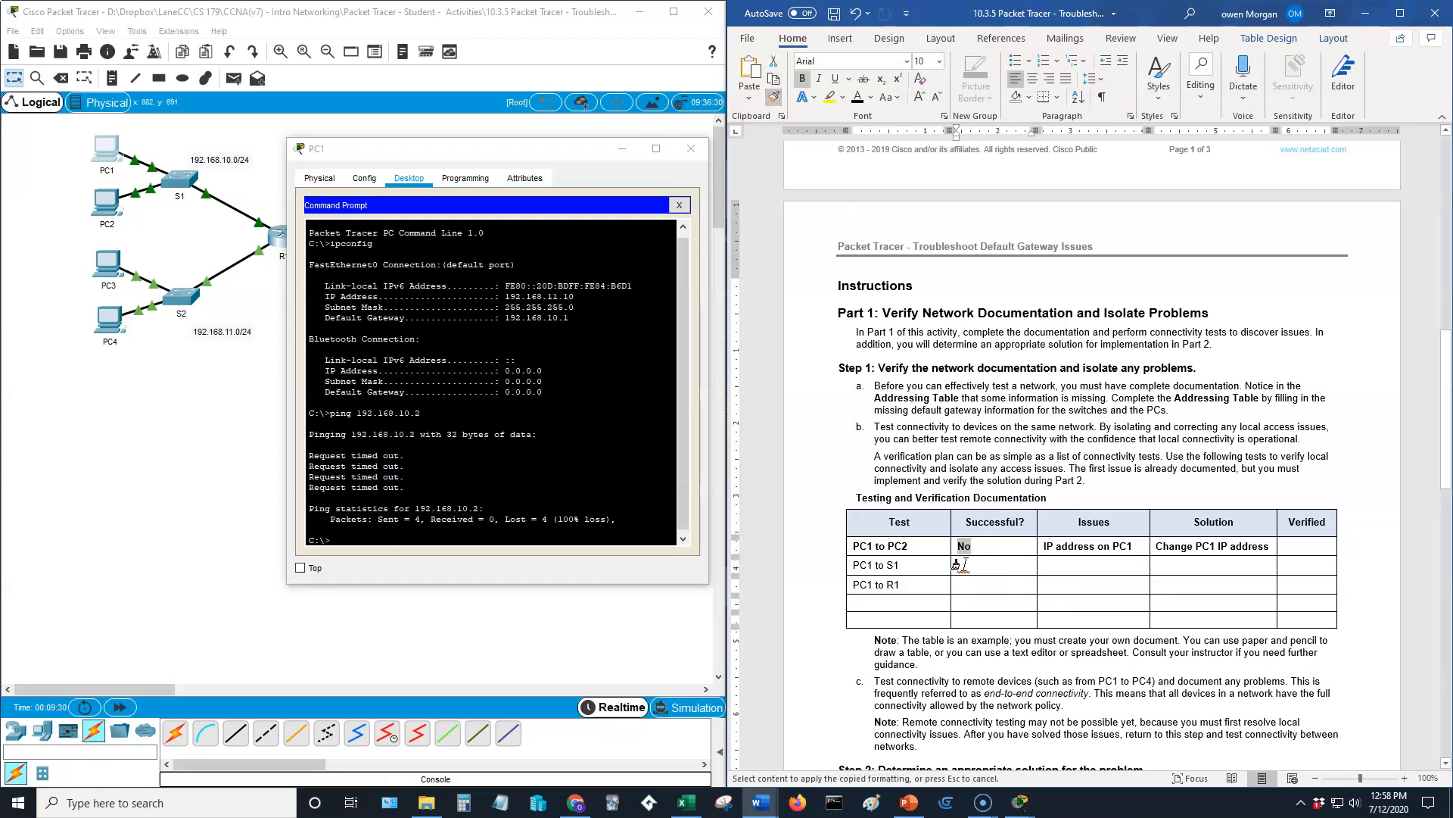
{"action": "key", "text": "Escape"}
Step: Copy the formatting of the "PC1 to S1" entry to the Successful? through Verified cells of the four rows below "PC1 to PC2"
{"action": "left_click_drag", "start_coordinate": [902, 565], "coordinate": [852, 566]}
{"action": "left_click", "coordinate": [773, 96]}
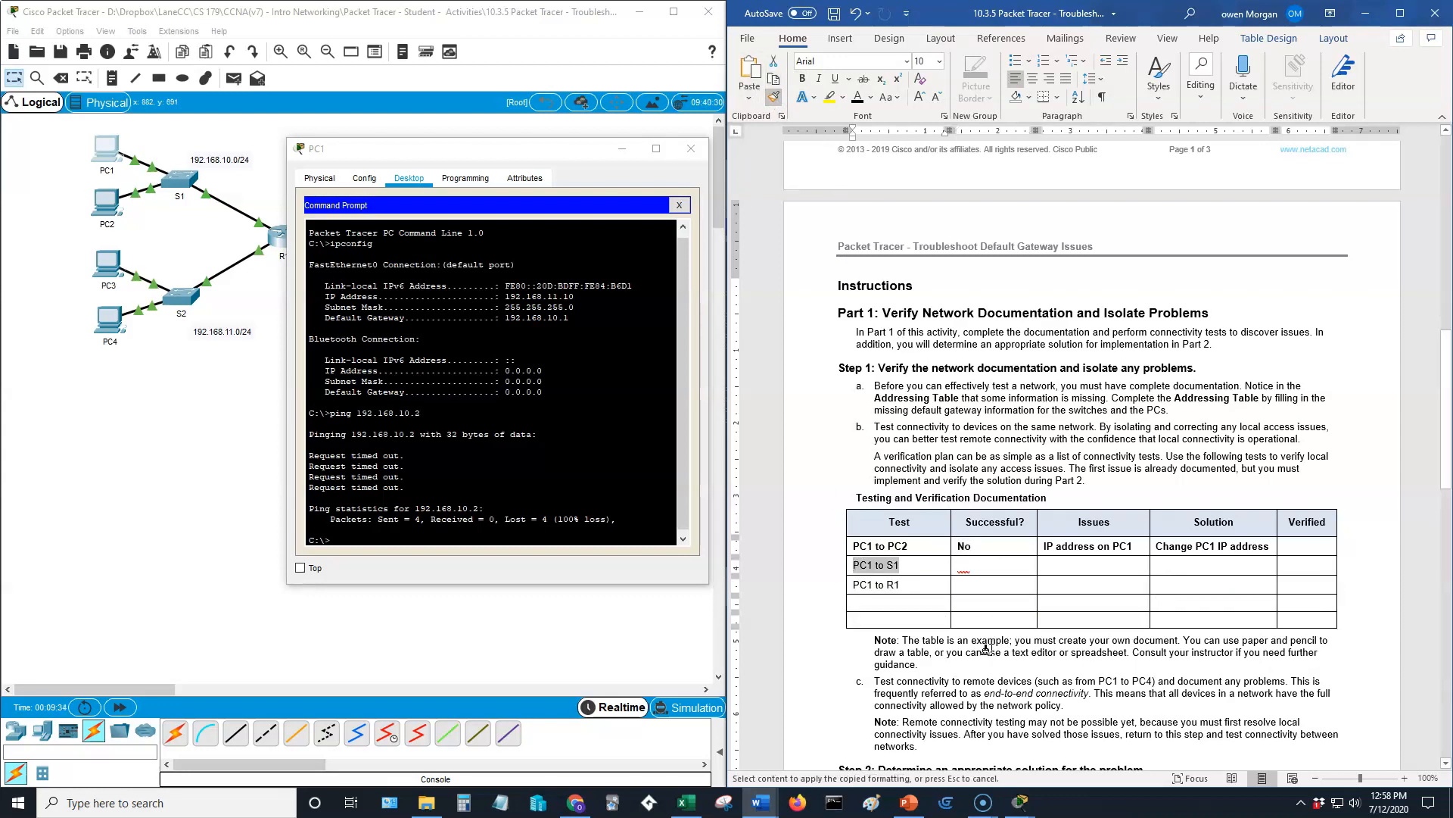
{"action": "mouse_move", "coordinate": [954, 562]}
{"action": "left_mouse_down"}
{"action": "mouse_move", "coordinate": [1136, 605]}
{"action": "mouse_move", "coordinate": [1302, 622]}
{"action": "left_mouse_up"}
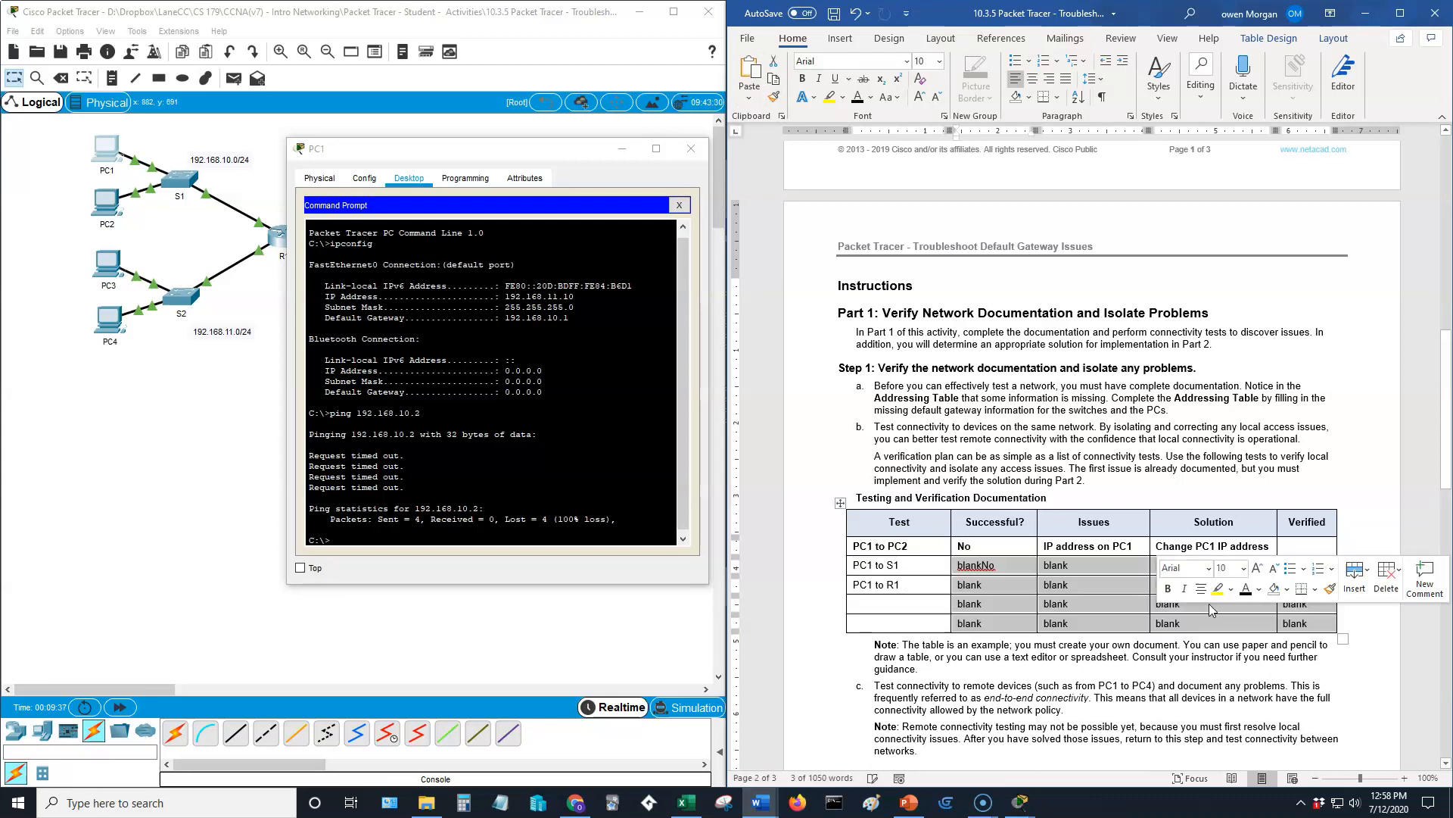
Step: Clear the placeholder text from the newly formatted testing table cells and enter "No" under Successful? for the PC1 to S1 test
{"action": "left_click", "coordinate": [1021, 567]}
{"action": "left_click", "coordinate": [953, 571]}
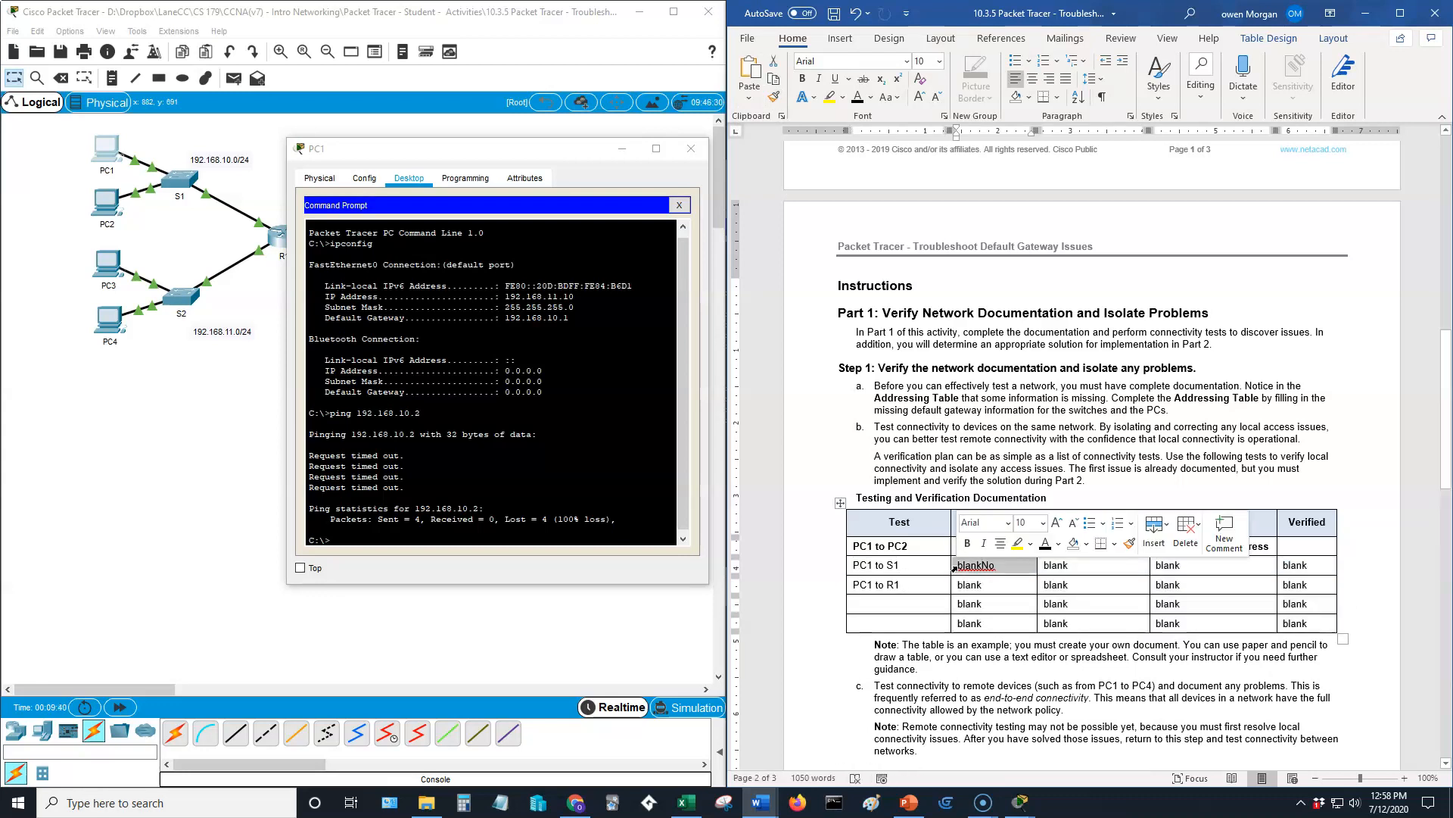
{"action": "left_click", "coordinate": [960, 568]}
{"action": "left_click_drag", "start_coordinate": [961, 570], "coordinate": [1289, 629]}
{"action": "key", "text": "Delete"}
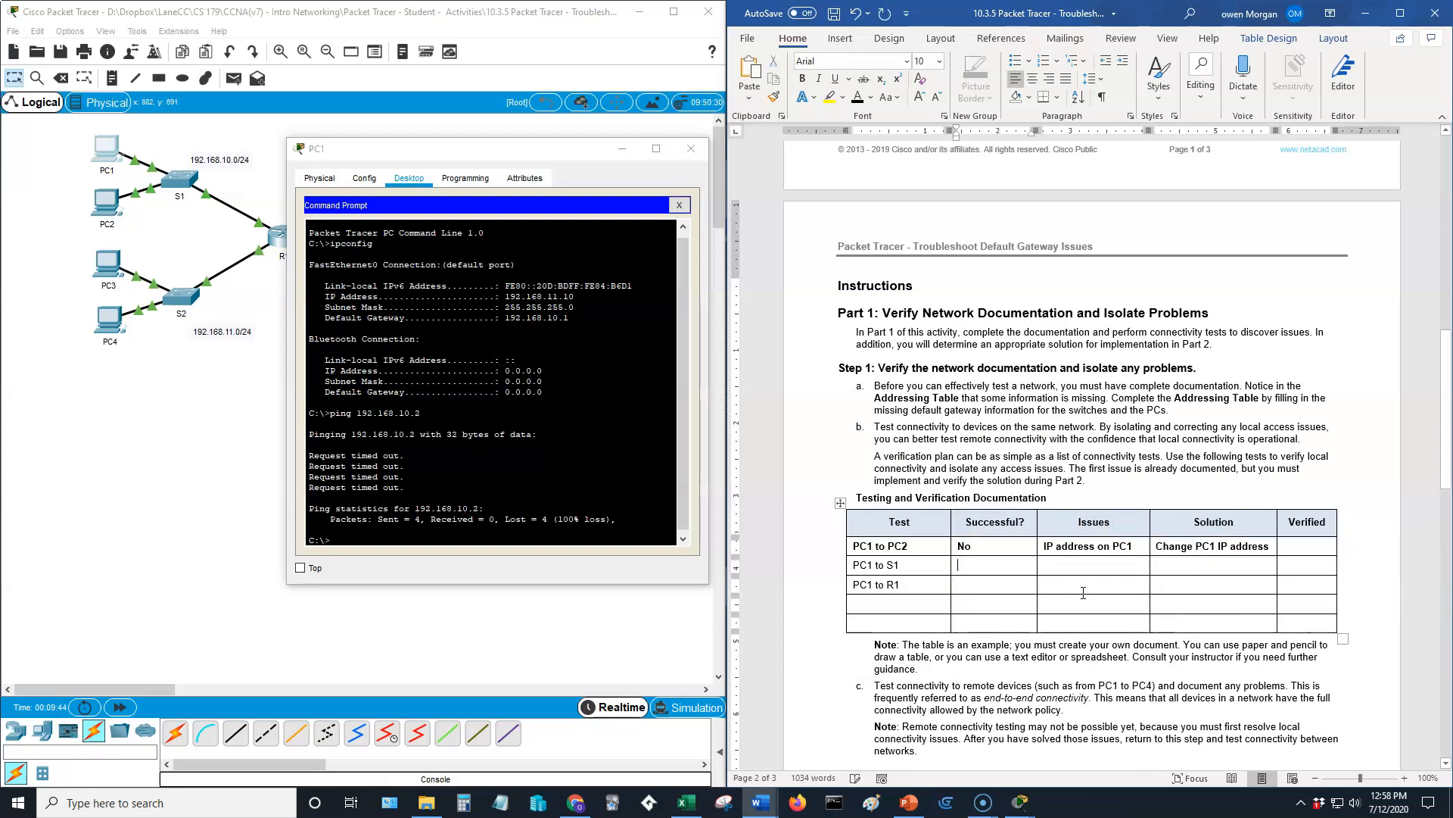
{"action": "type", "text": "No"}
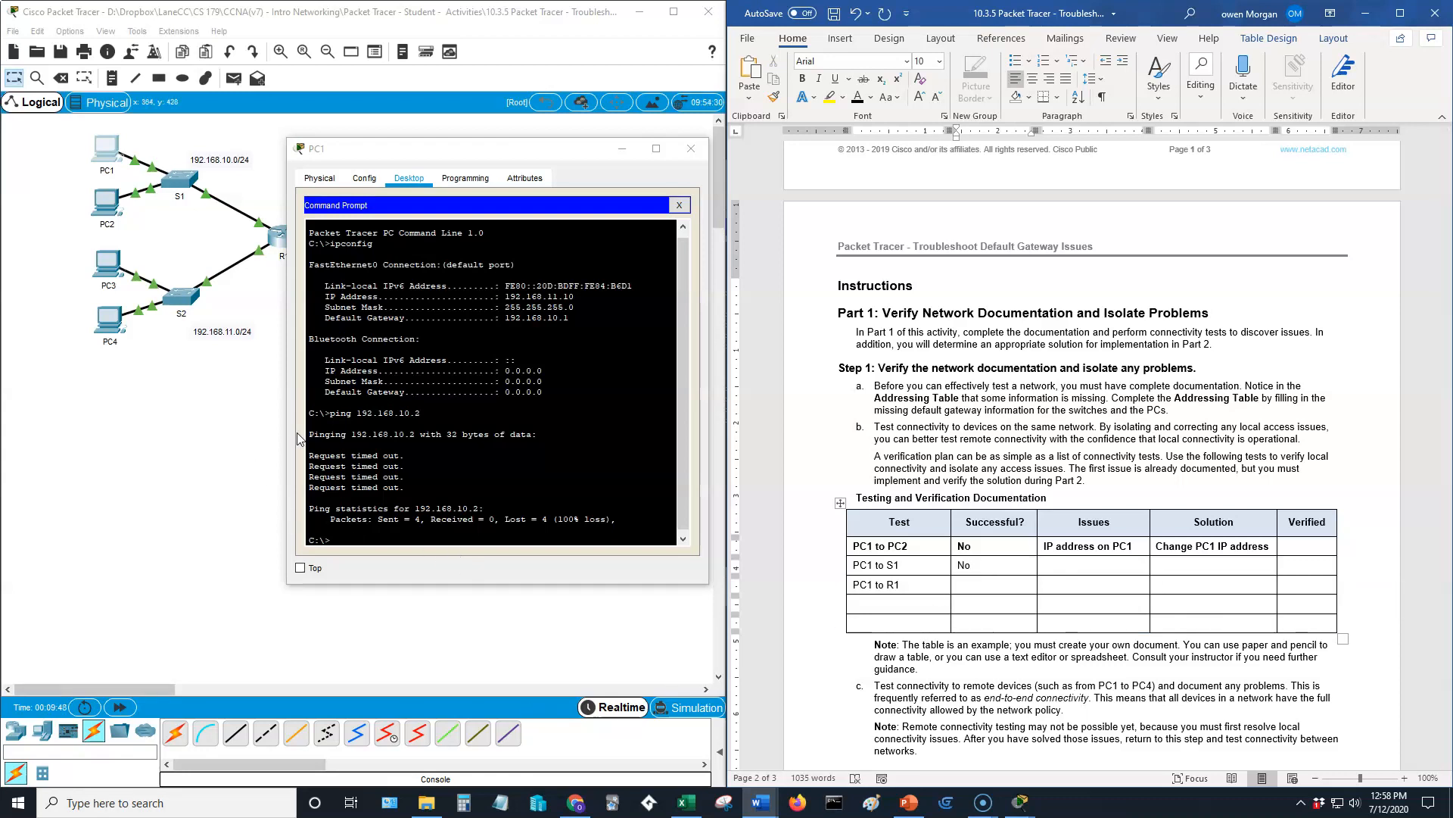
Step: Test connectivity from PC1 to router R1 by pinging 192.168.10.1 in PC1's Command Prompt
{"action": "left_click", "coordinate": [1138, 494]}
{"action": "scroll", "coordinate": [1158, 455], "scroll_direction": "up", "scroll_amount": 6}
{"action": "scroll", "coordinate": [1158, 455], "scroll_direction": "up", "scroll_amount": 5}
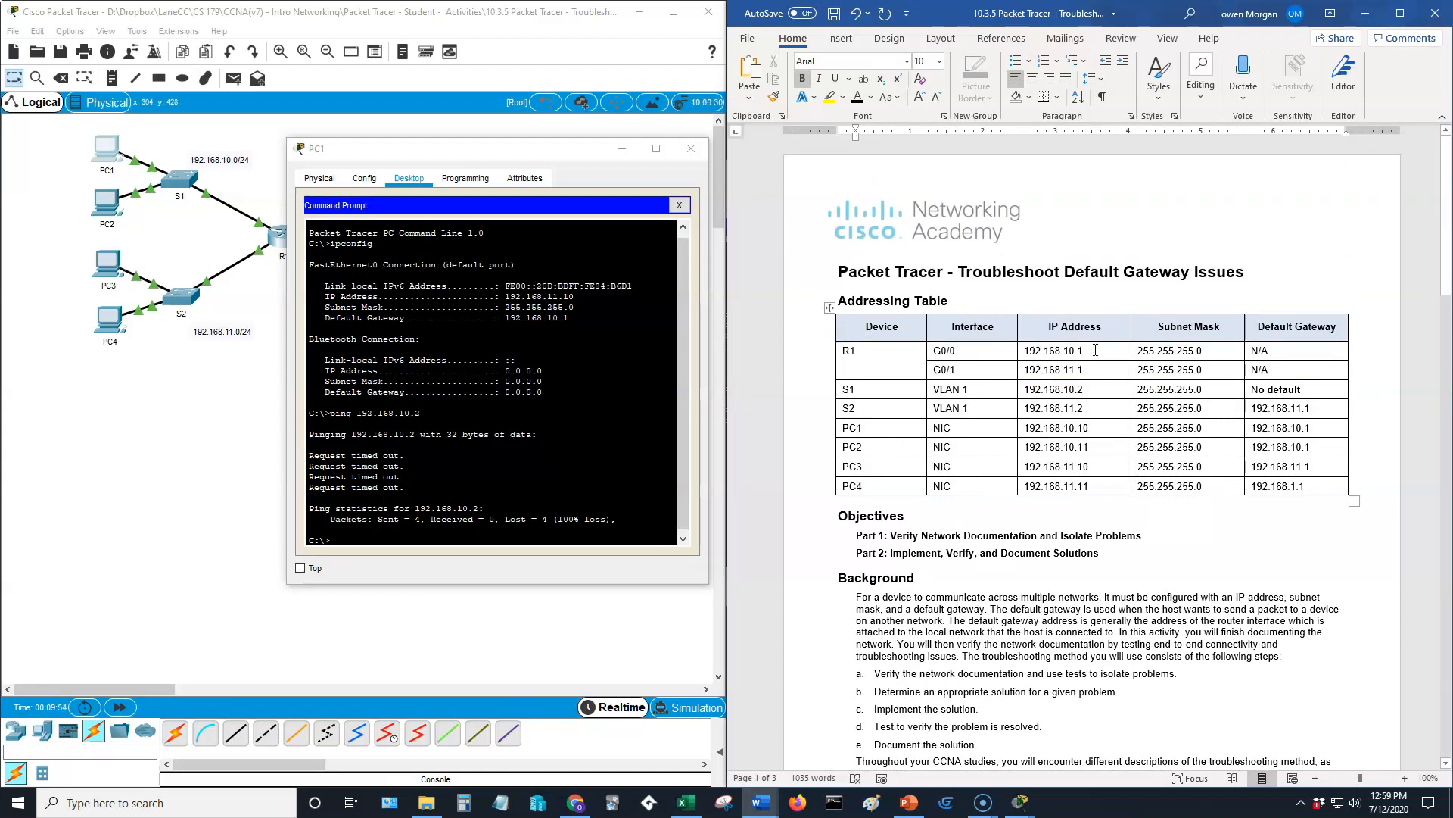
{"action": "left_click", "coordinate": [527, 526]}
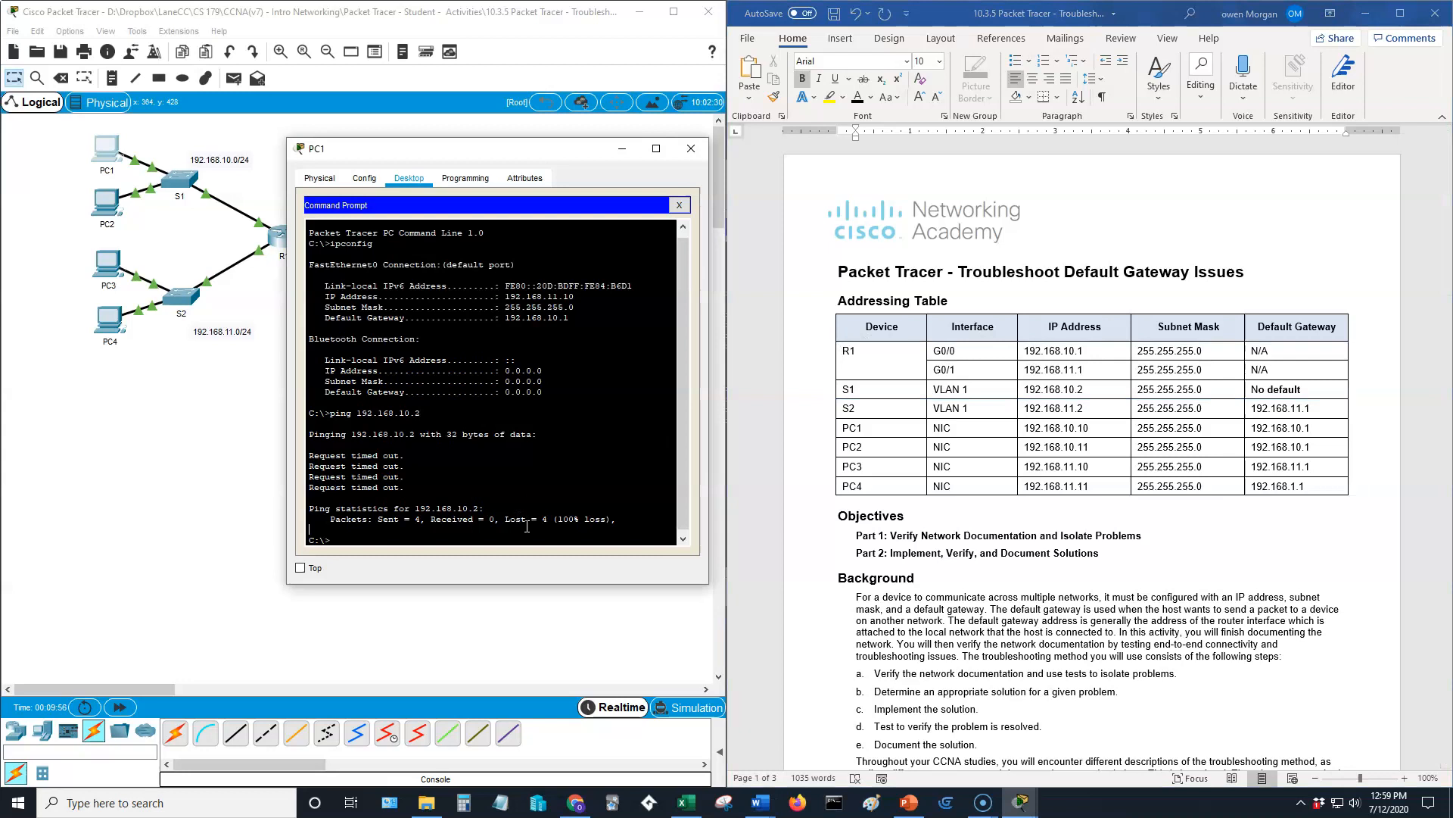
{"action": "key", "text": "Up"}
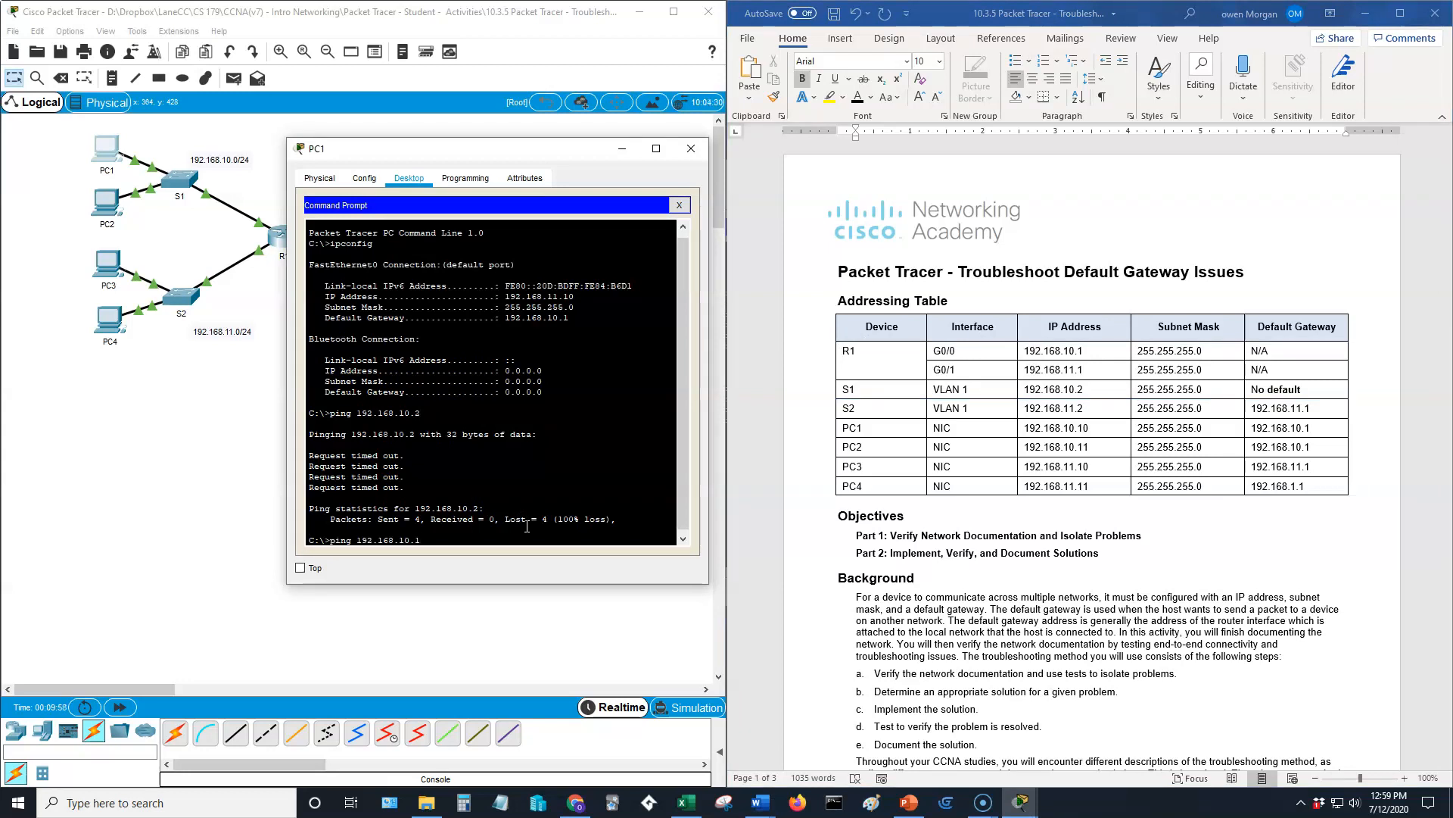
{"action": "type", "text": "1"}
{"action": "key", "text": "Return"}
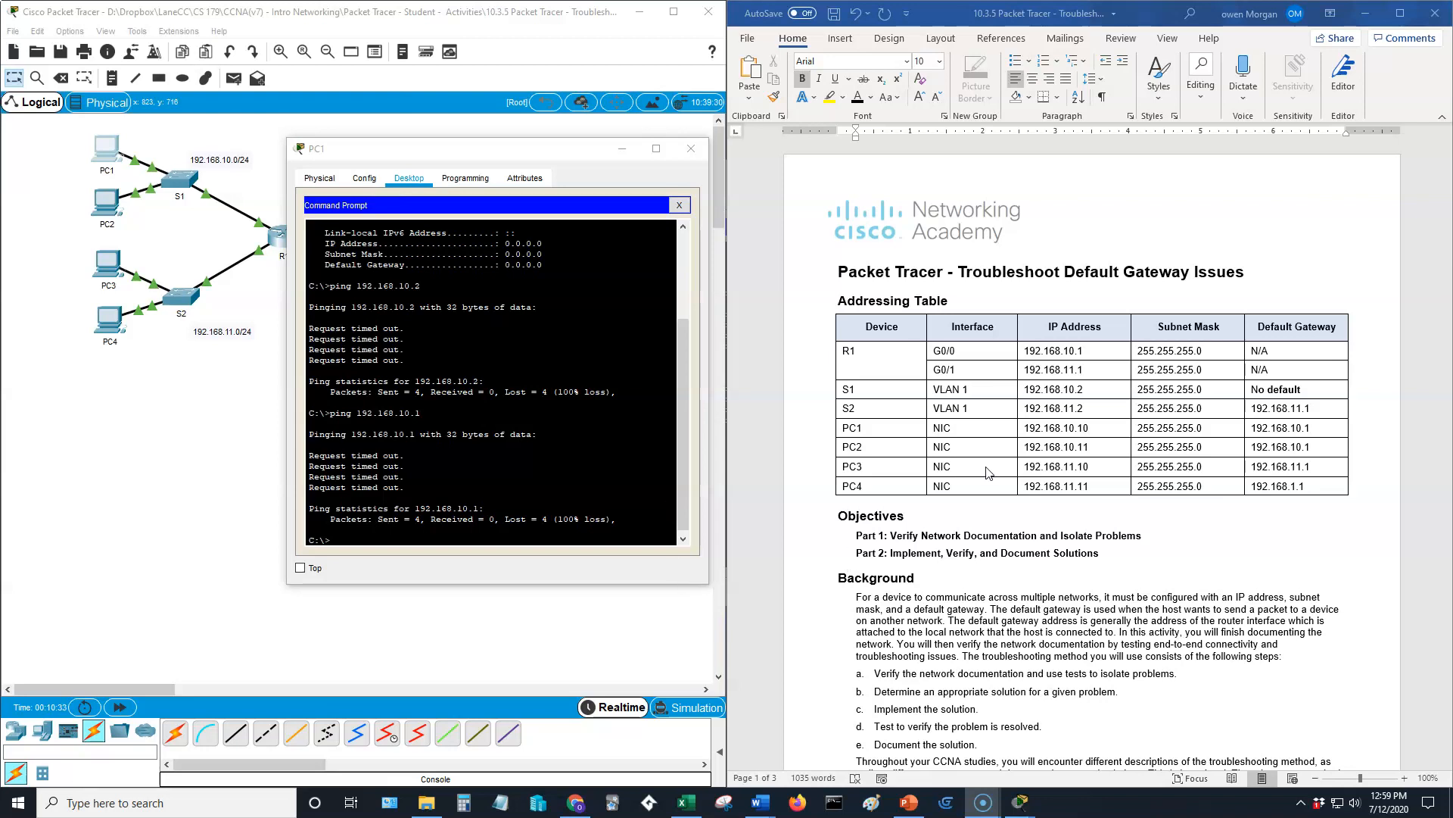
Step: Enter "no" under Successful? for the PC1 to R1 test in the Testing and Verification Documentation table
{"action": "scroll", "coordinate": [1059, 552], "scroll_direction": "down", "scroll_amount": 18}
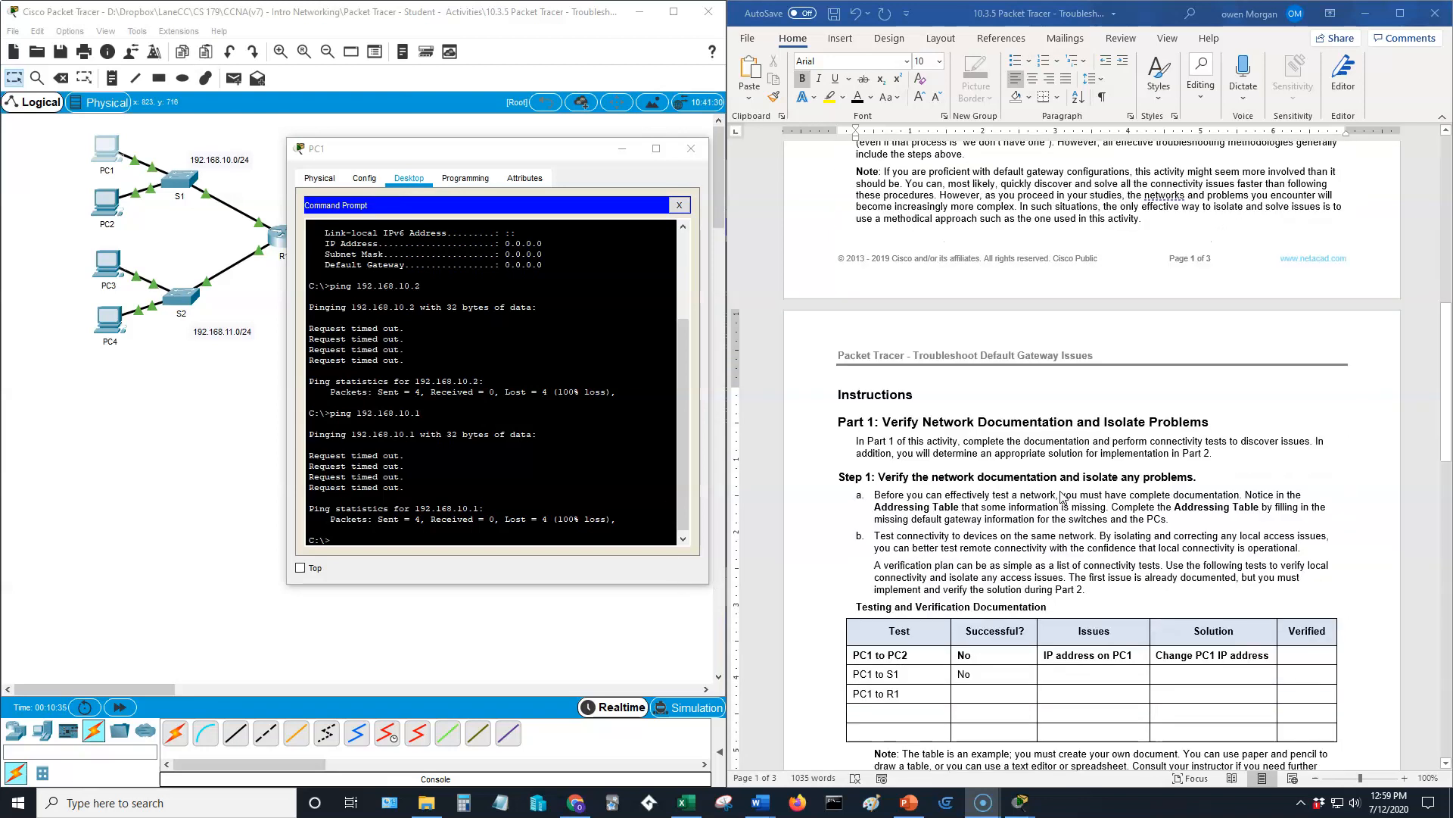
{"action": "left_click", "coordinate": [986, 514]}
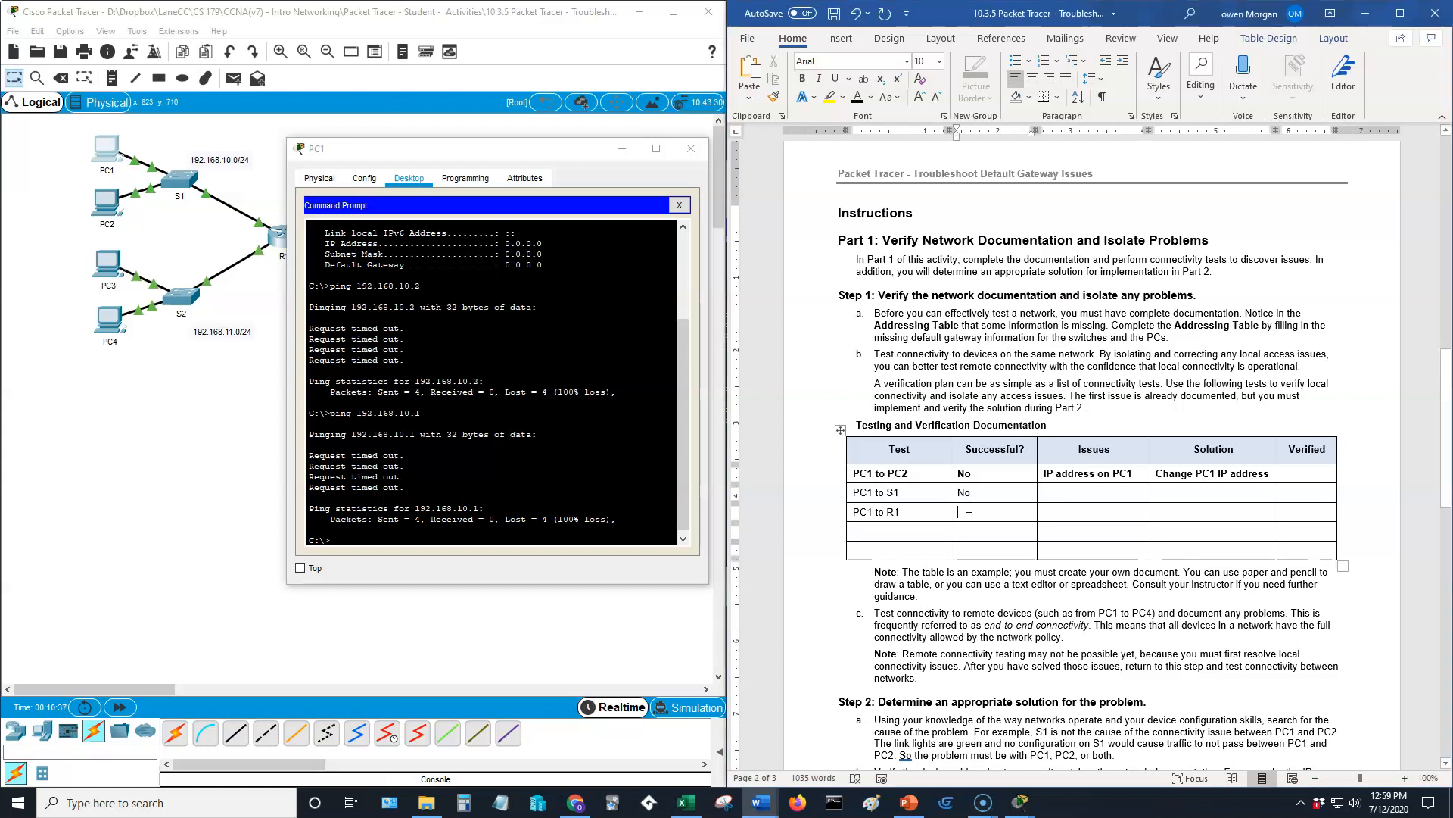
{"action": "type", "text": "no"}
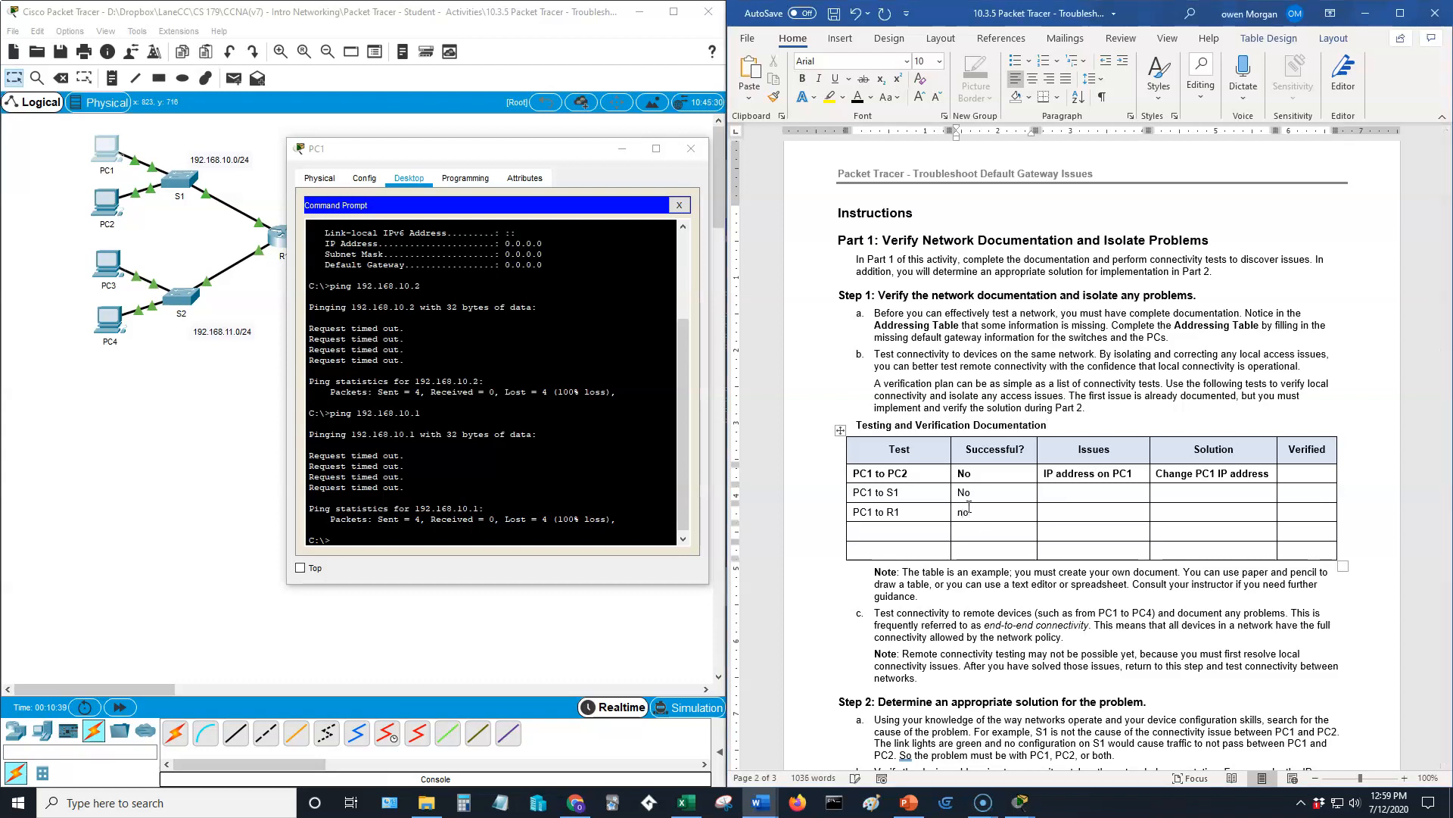
Step: Copy the formatting of the "PC1 to R1" entry to the two Test cells below it and clear their placeholder text
{"action": "left_click", "coordinate": [907, 532]}
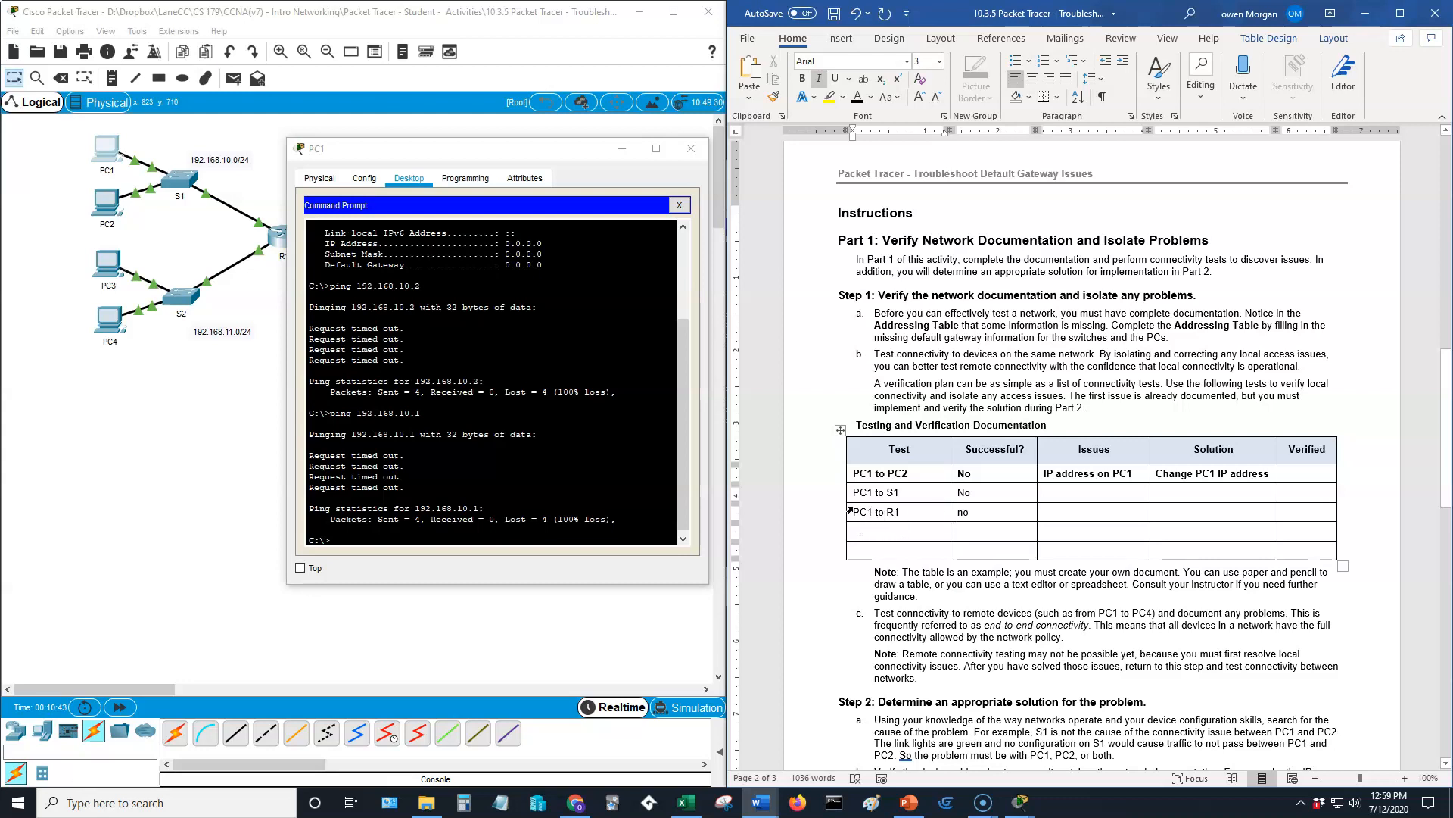
{"action": "mouse_move", "coordinate": [843, 546]}
{"action": "left_click_drag", "start_coordinate": [853, 511], "coordinate": [901, 512]}
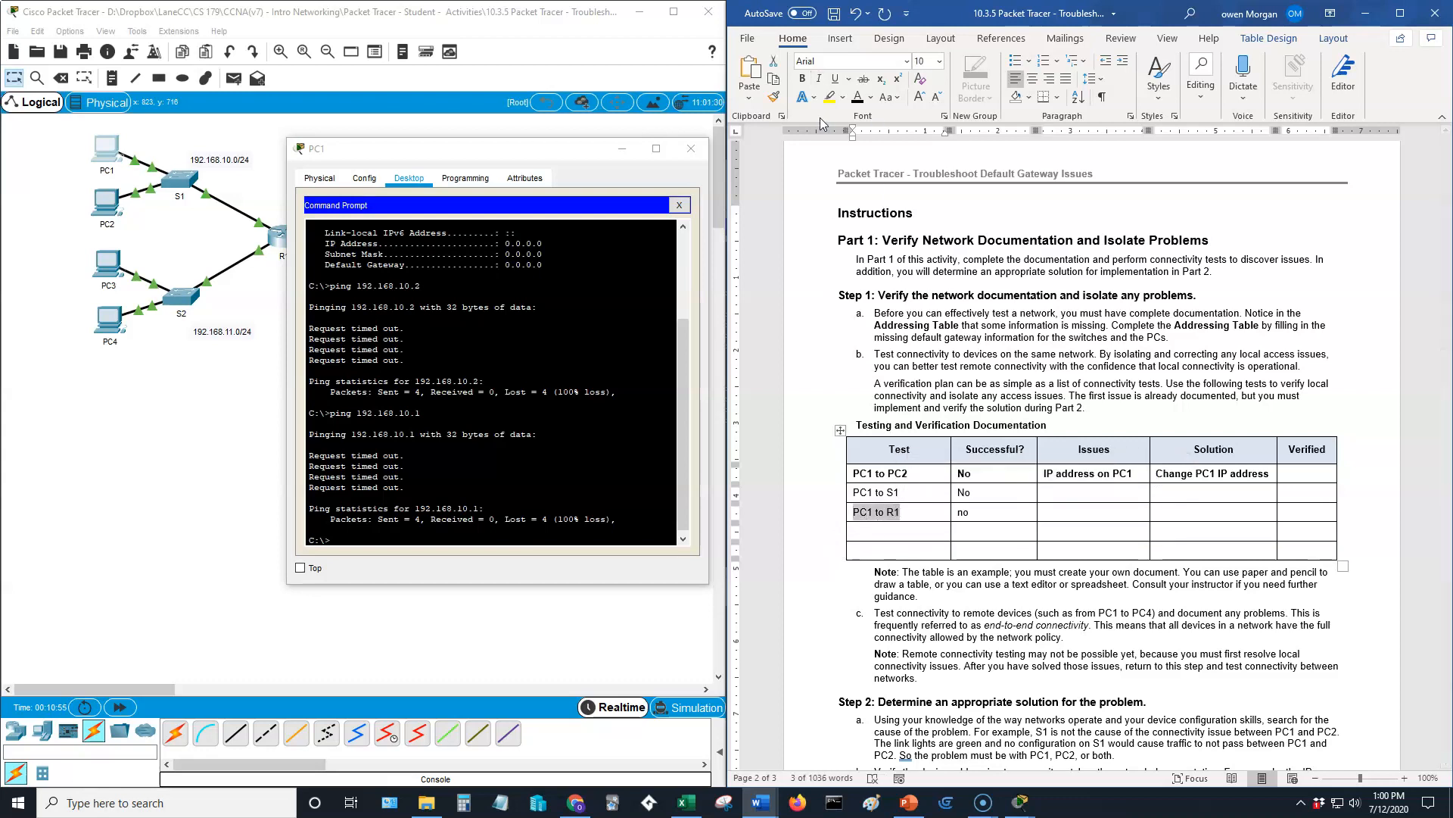
{"action": "left_click", "coordinate": [773, 96]}
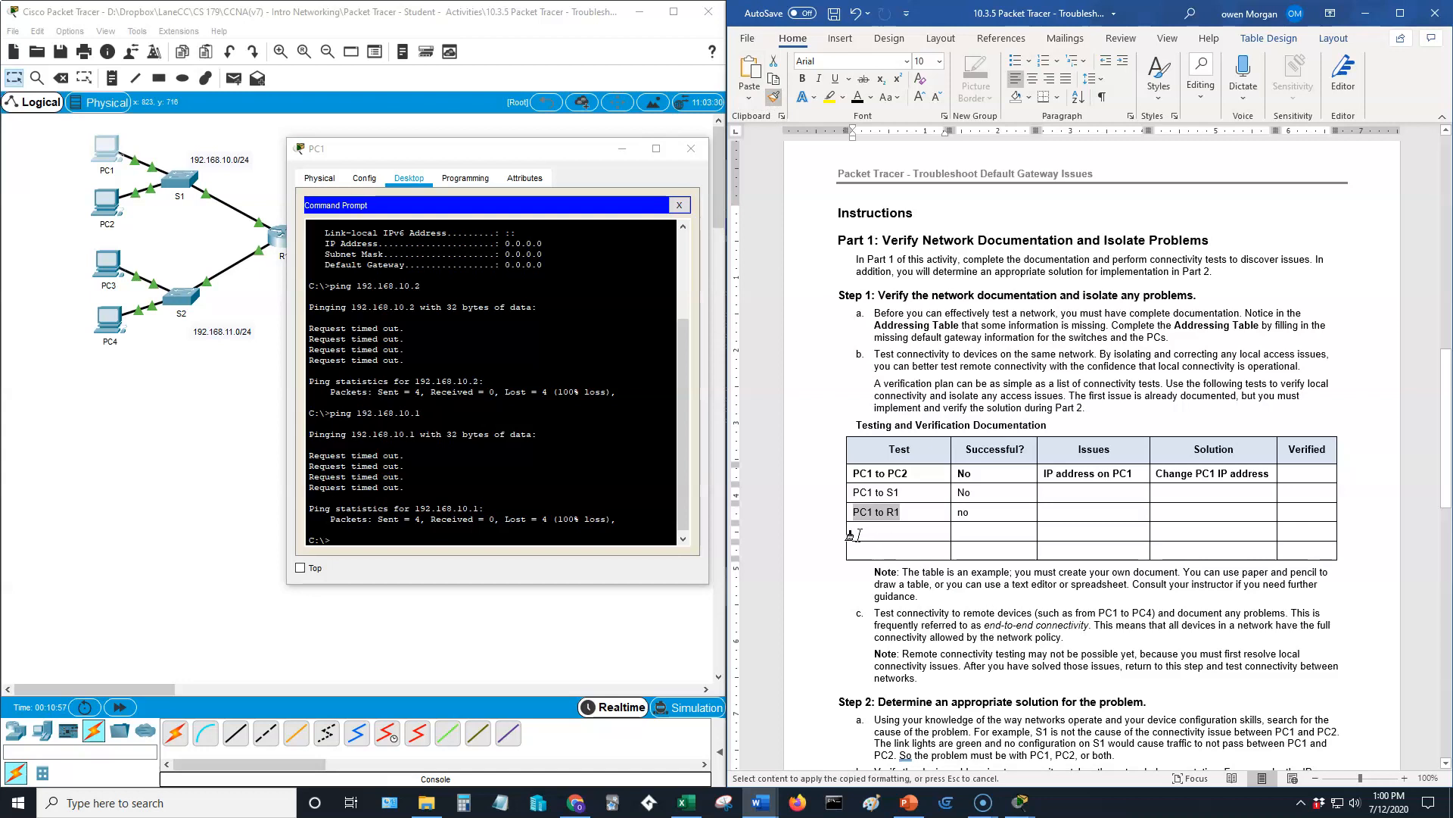
{"action": "left_click_drag", "start_coordinate": [852, 530], "coordinate": [901, 550]}
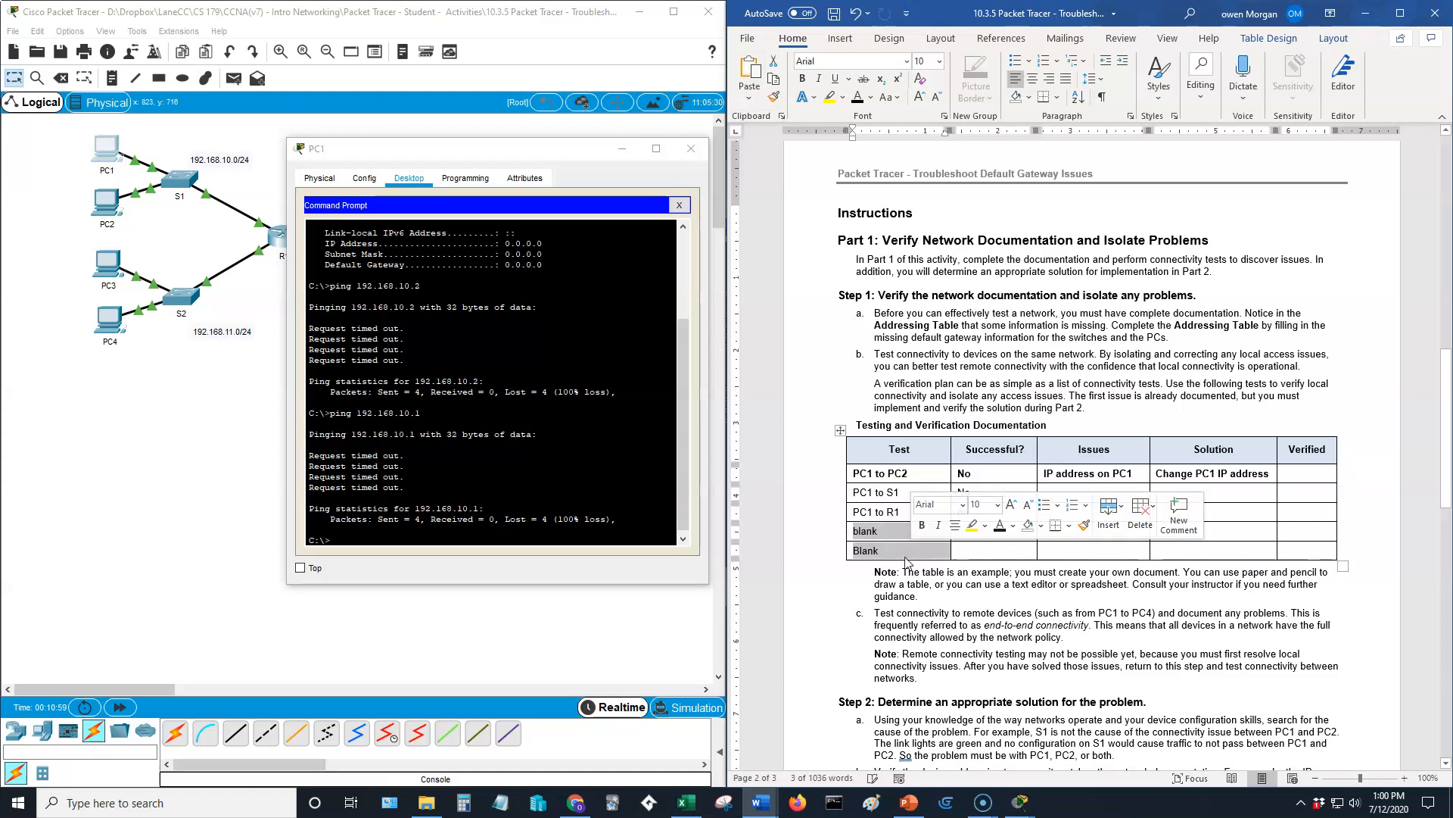
{"action": "left_click", "coordinate": [890, 540]}
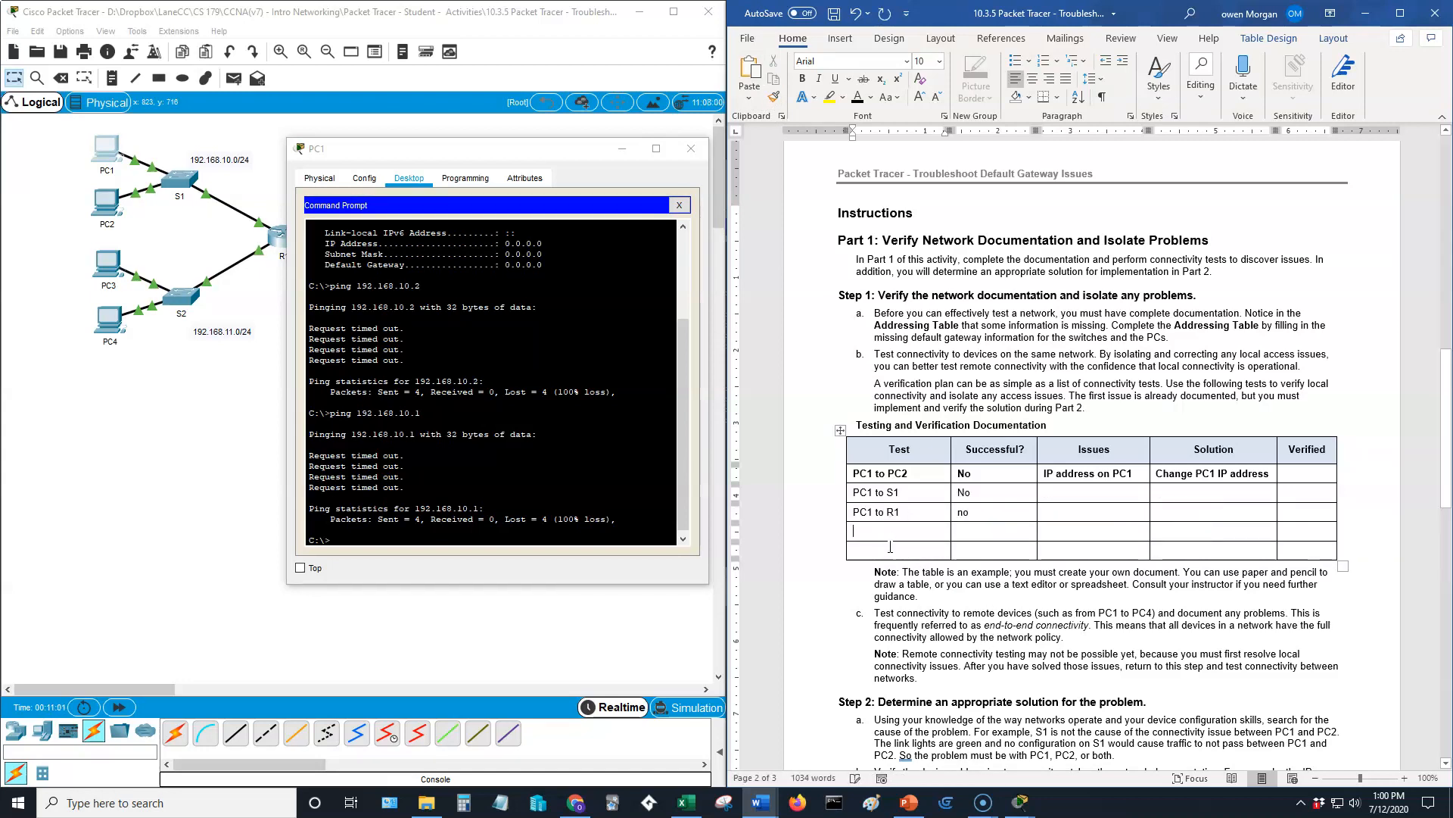
{"action": "key", "text": "ctrl+z"}
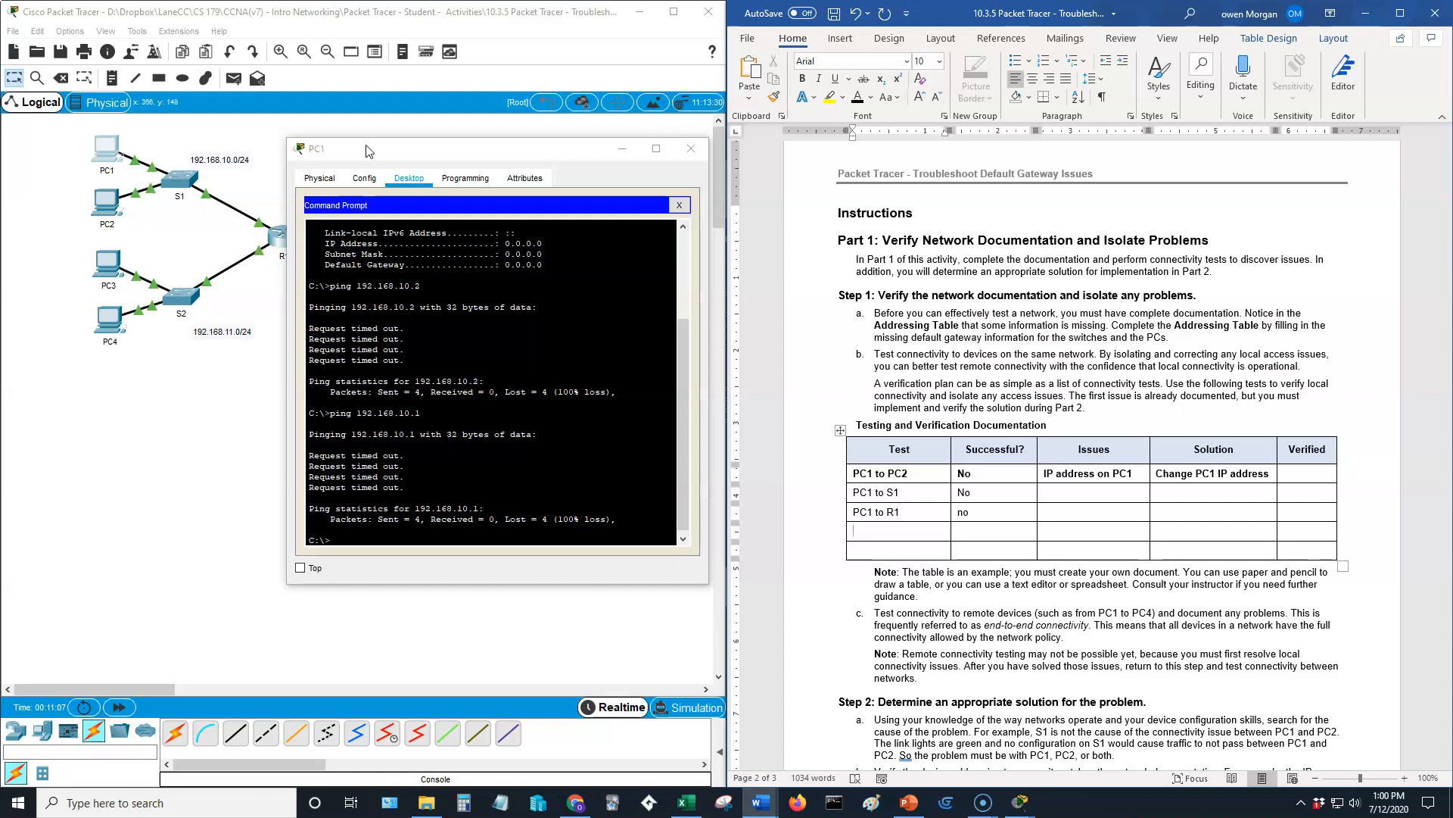
Step: Move the PC1 window off router R1 in the topology and enter the tests "PC2 to S1" and "PC2 to R1" in the table
{"action": "left_click_drag", "start_coordinate": [369, 150], "coordinate": [363, 291]}
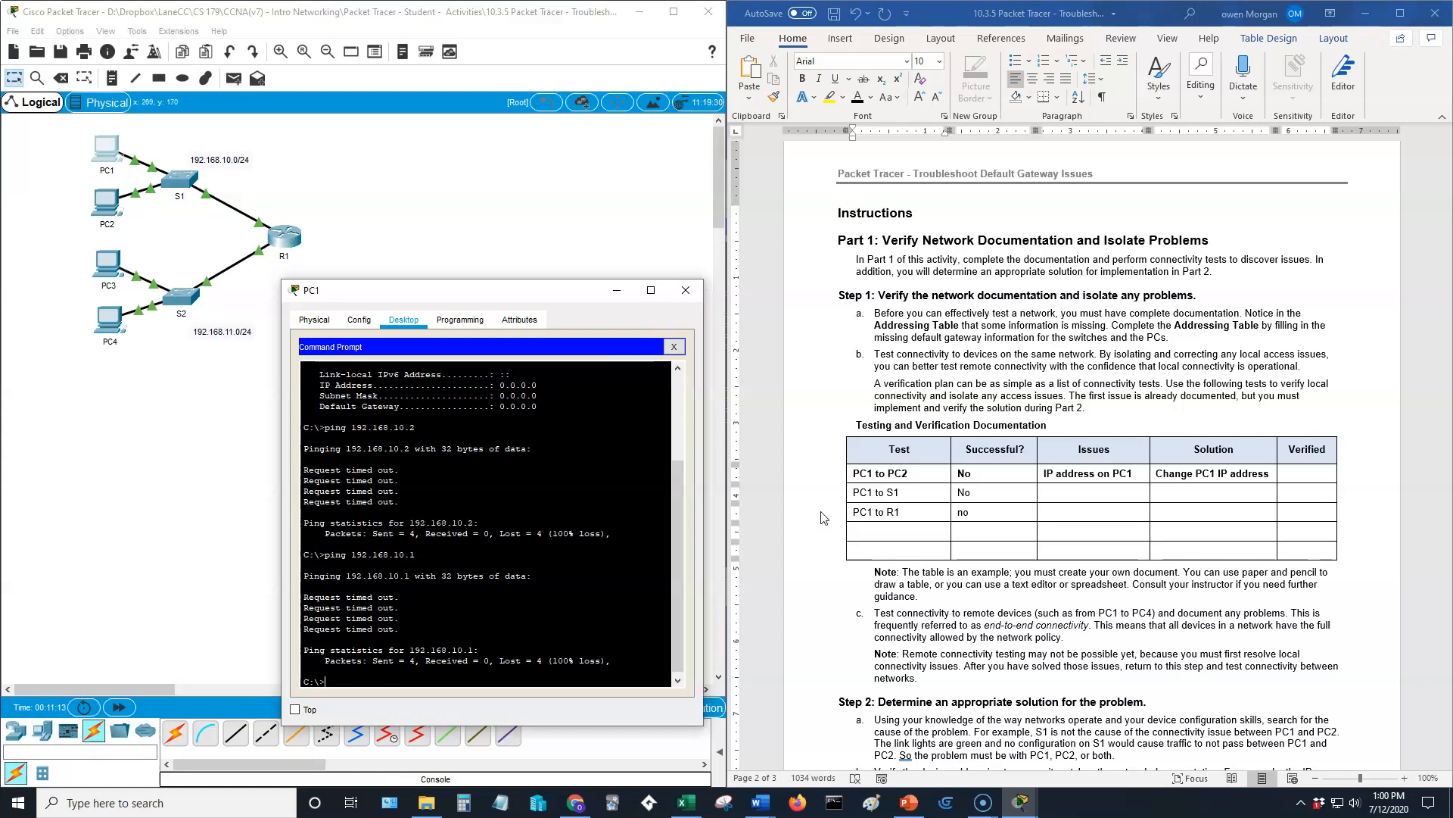
{"action": "left_click", "coordinate": [897, 534]}
{"action": "type", "text": "PC2 to S1"}
{"action": "key", "text": "Tab"}
{"action": "key", "text": "Tab"}
{"action": "key", "text": "Tab"}
{"action": "key", "text": "Tab"}
{"action": "type", "text": "PC2 to R1"}
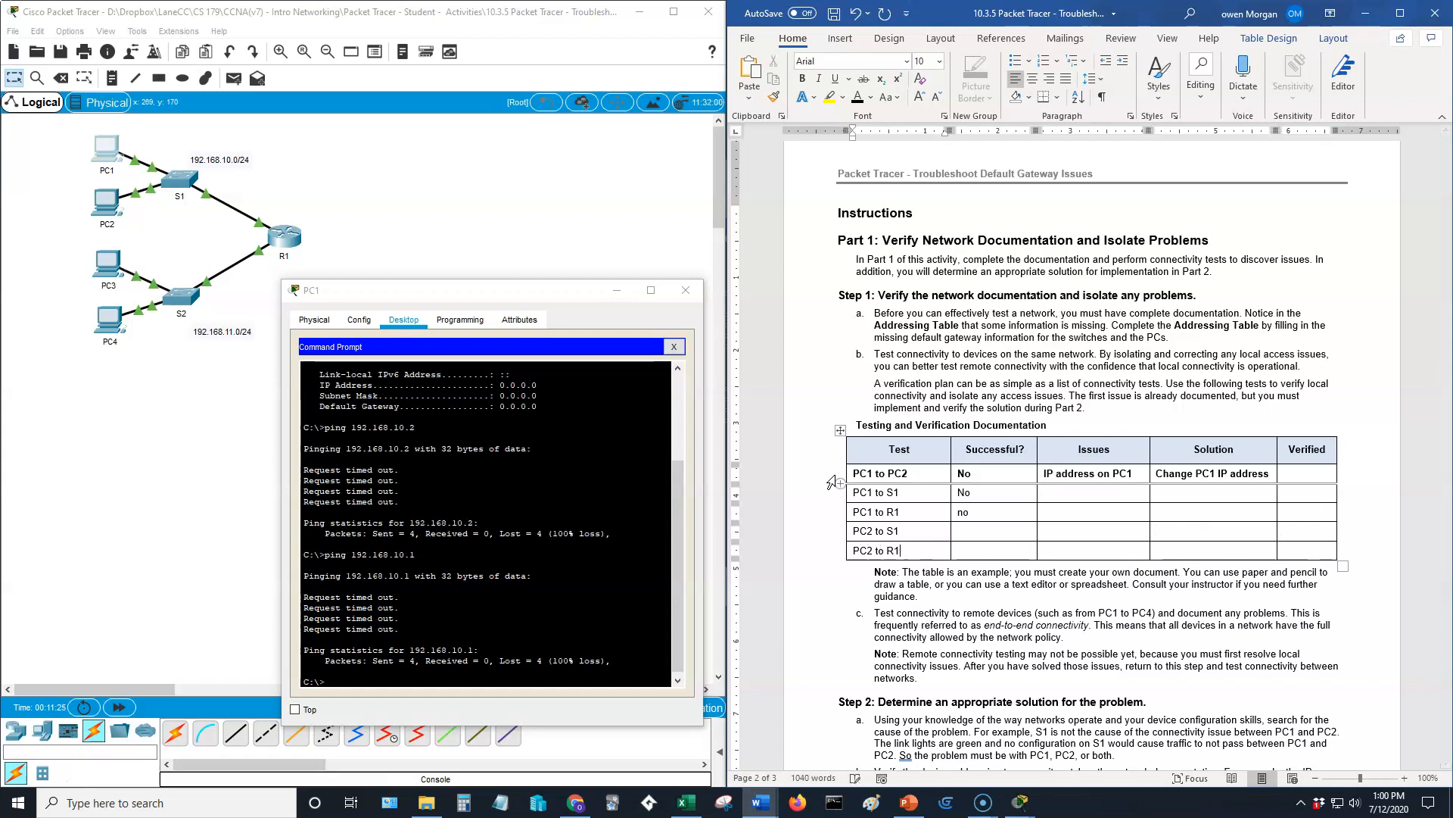
Step: Add five rows below "PC2 to R1" and enter the test "S1 to R1" in the first new row
{"action": "left_click", "coordinate": [840, 561]}
{"action": "left_click", "coordinate": [840, 561]}
{"action": "left_click", "coordinate": [840, 561]}
{"action": "left_click", "coordinate": [840, 561]}
{"action": "left_click", "coordinate": [841, 561]}
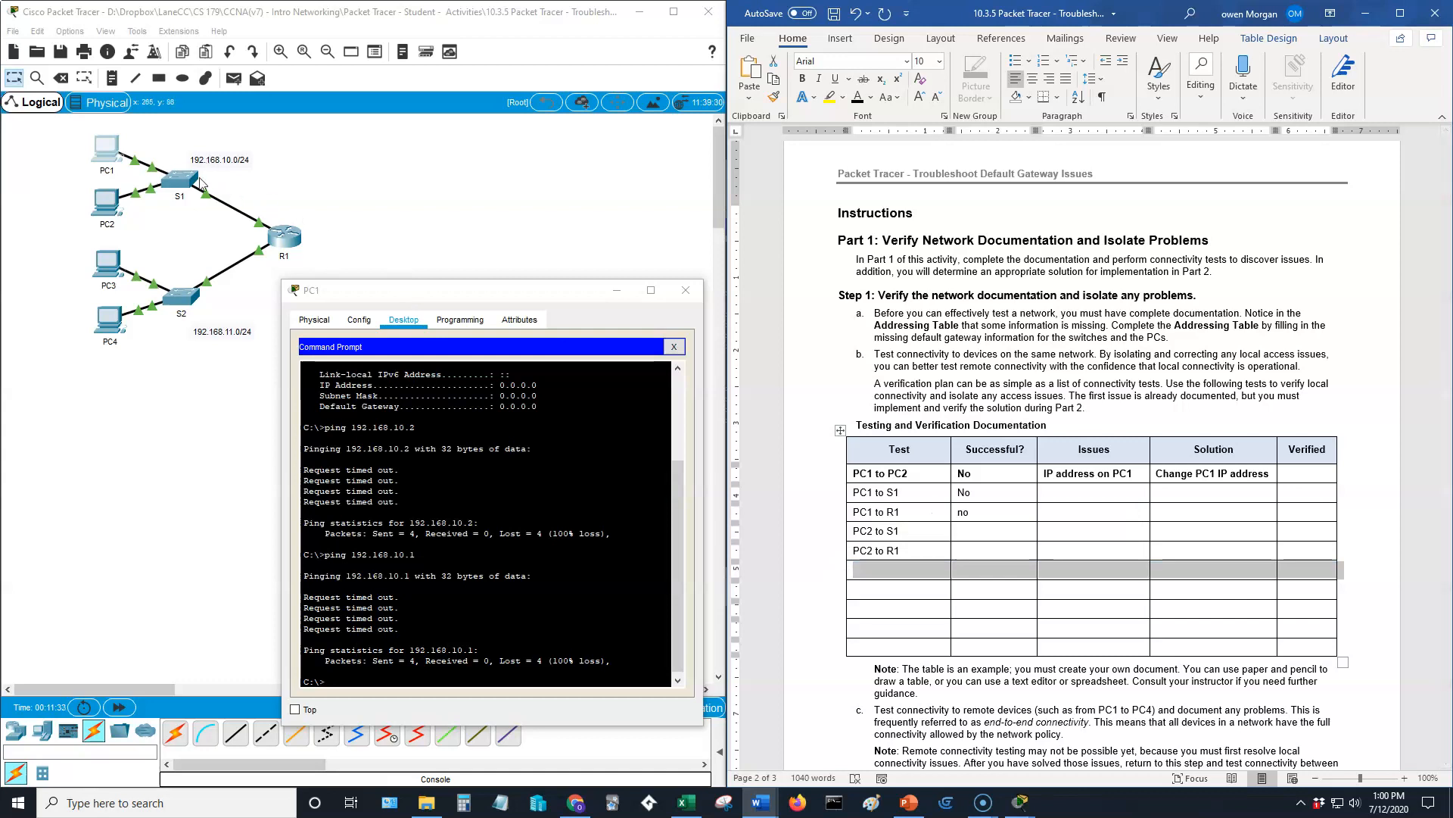
{"action": "left_click", "coordinate": [898, 568]}
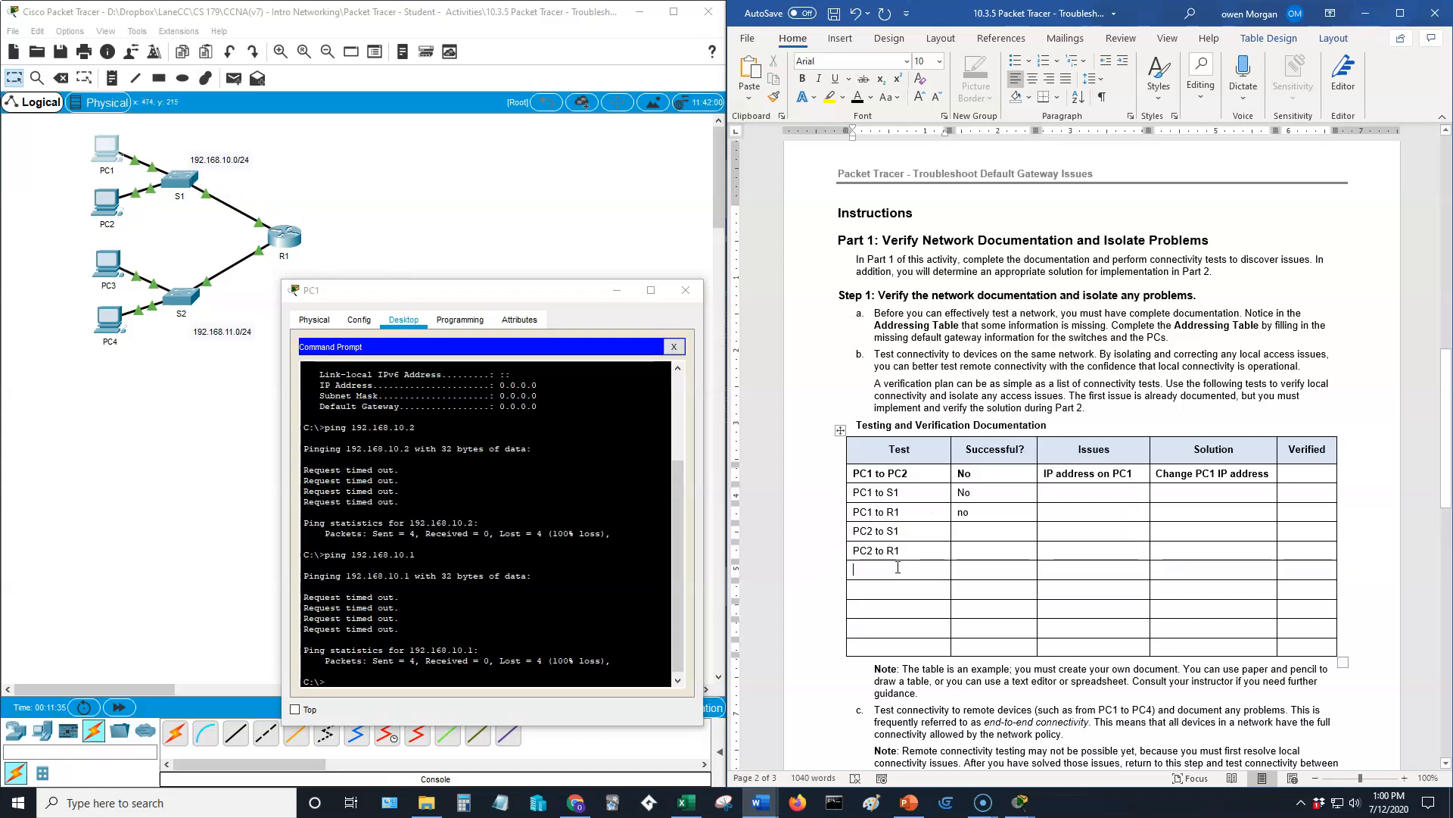
{"action": "type", "text": "S1"}
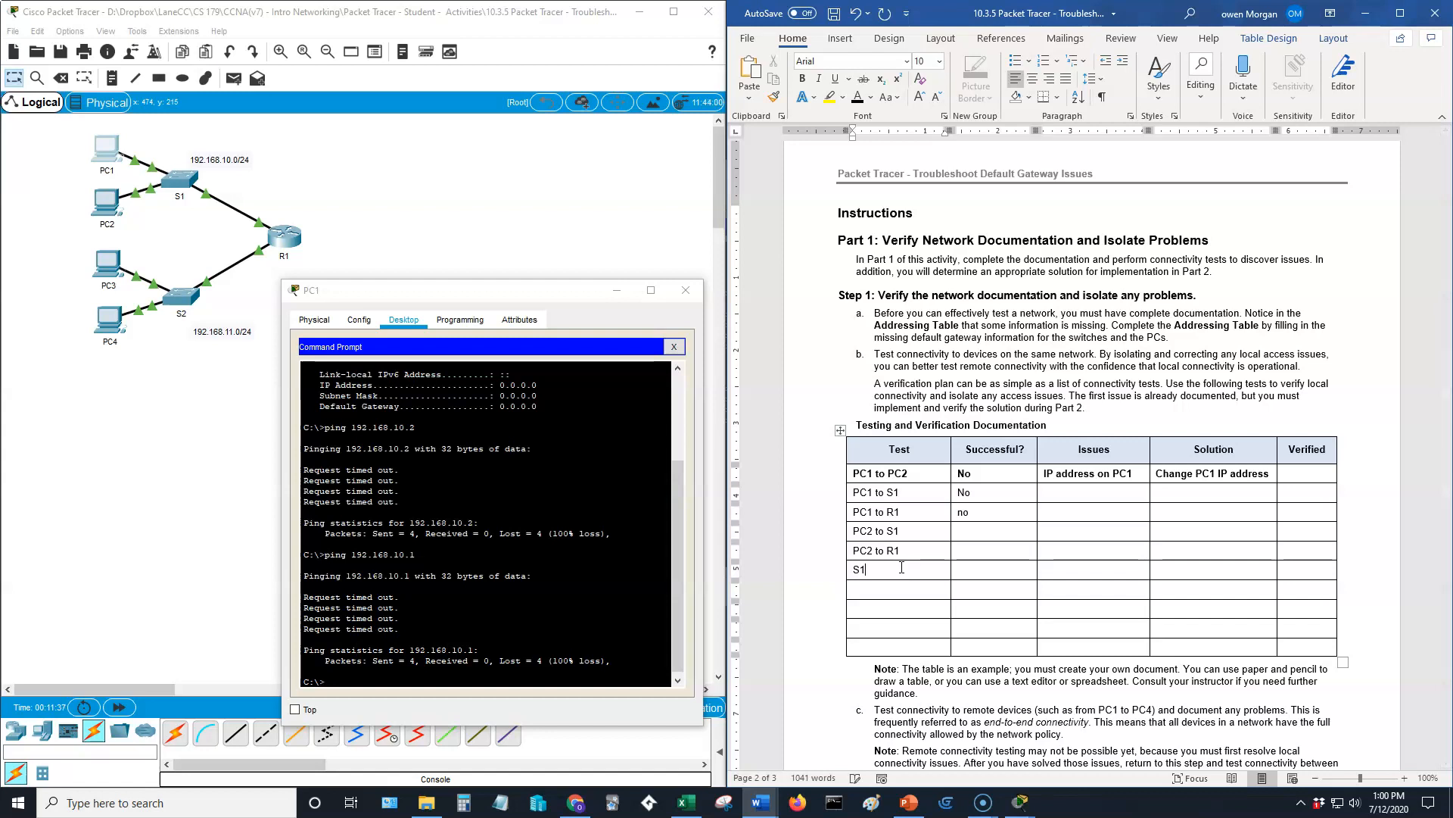
{"action": "type", "text": " to RA"}
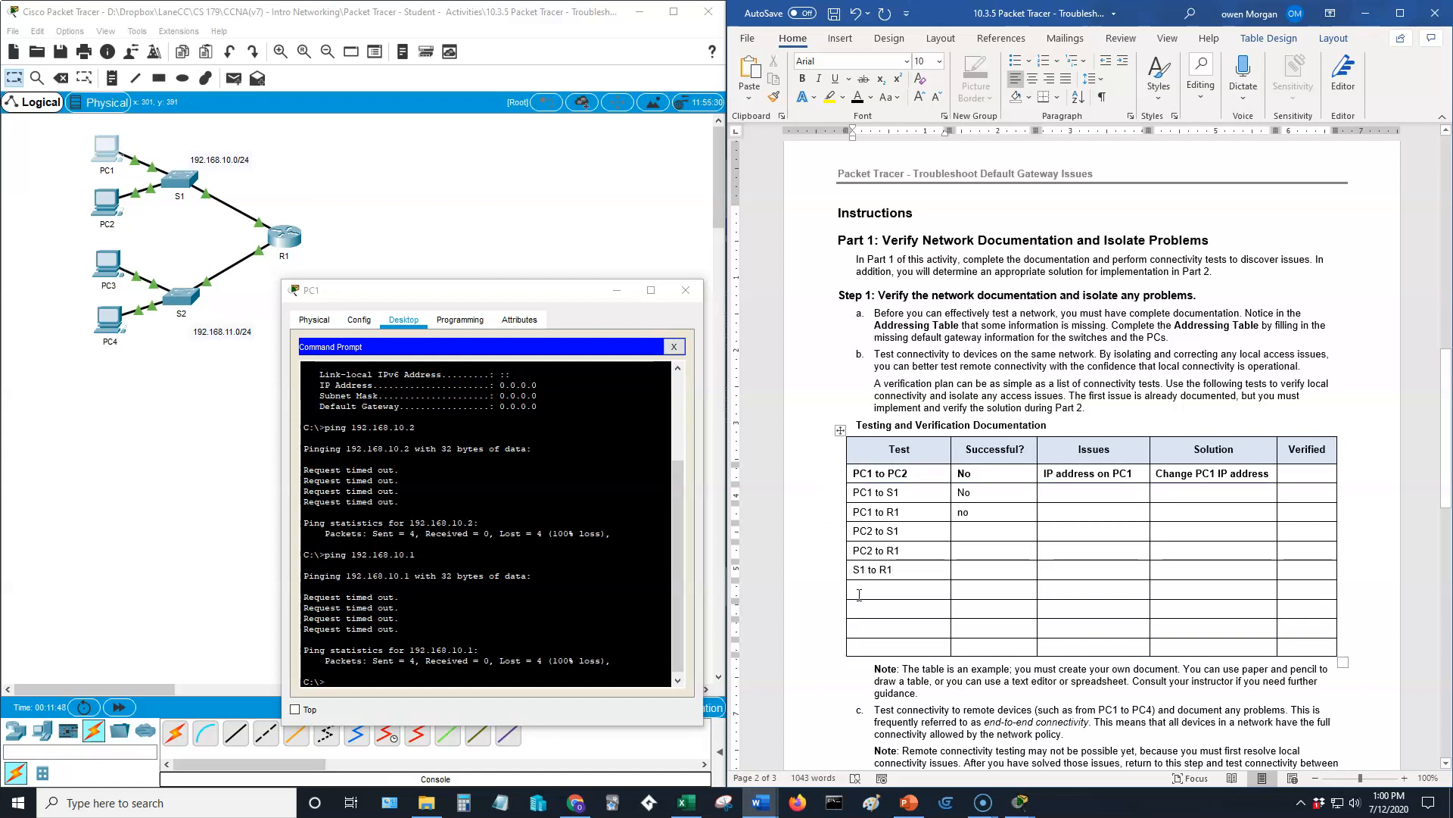
Step: Add six more table rows and copy the six test names, leaving one blank row below "S1 to R1" before the copies
{"action": "left_click", "coordinate": [841, 639]}
{"action": "left_click", "coordinate": [840, 639]}
{"action": "left_click", "coordinate": [841, 640]}
{"action": "left_click", "coordinate": [841, 639]}
{"action": "left_click", "coordinate": [841, 640]}
{"action": "left_click", "coordinate": [840, 640]}
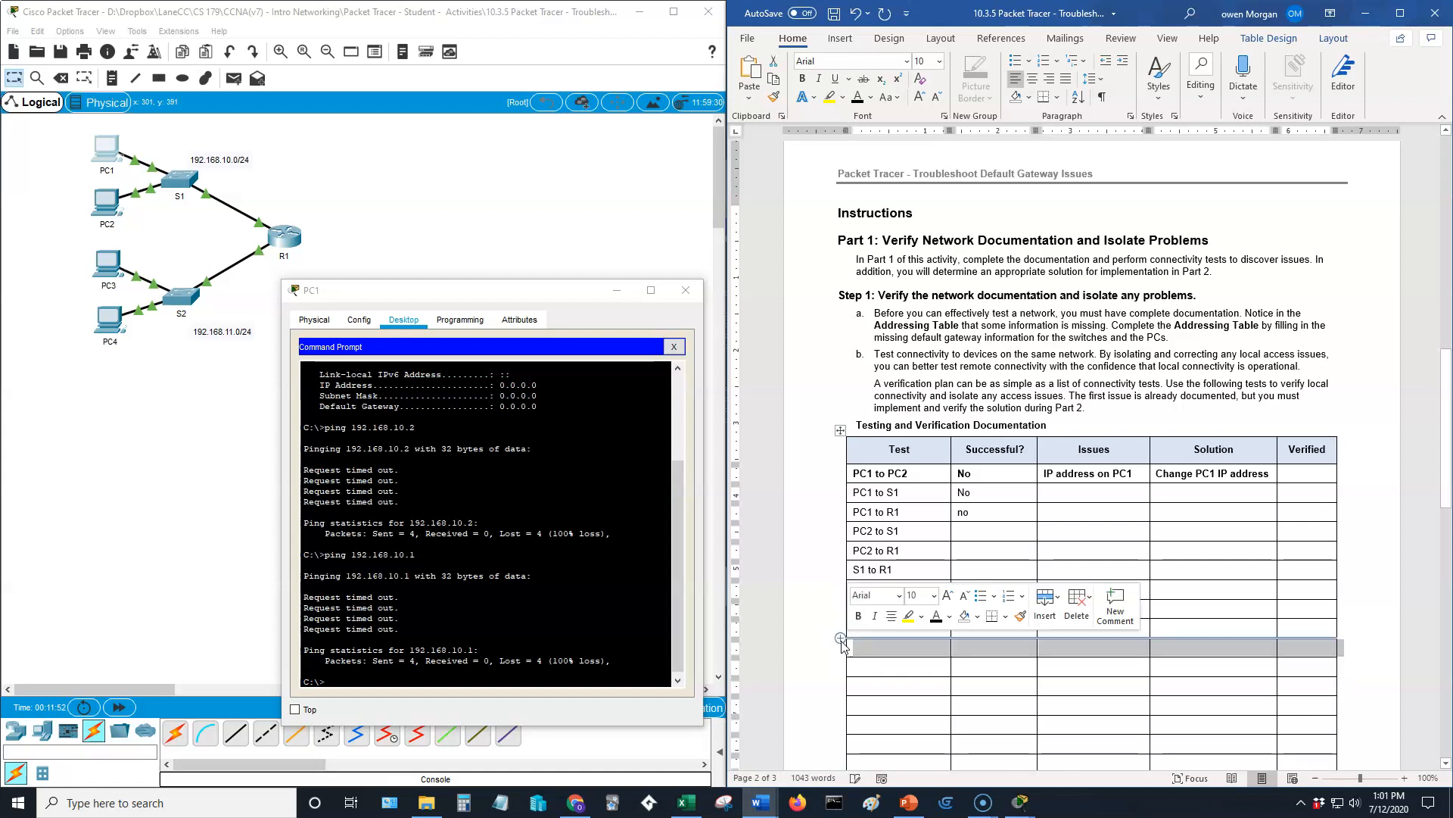
{"action": "left_click_drag", "start_coordinate": [853, 473], "coordinate": [875, 573]}
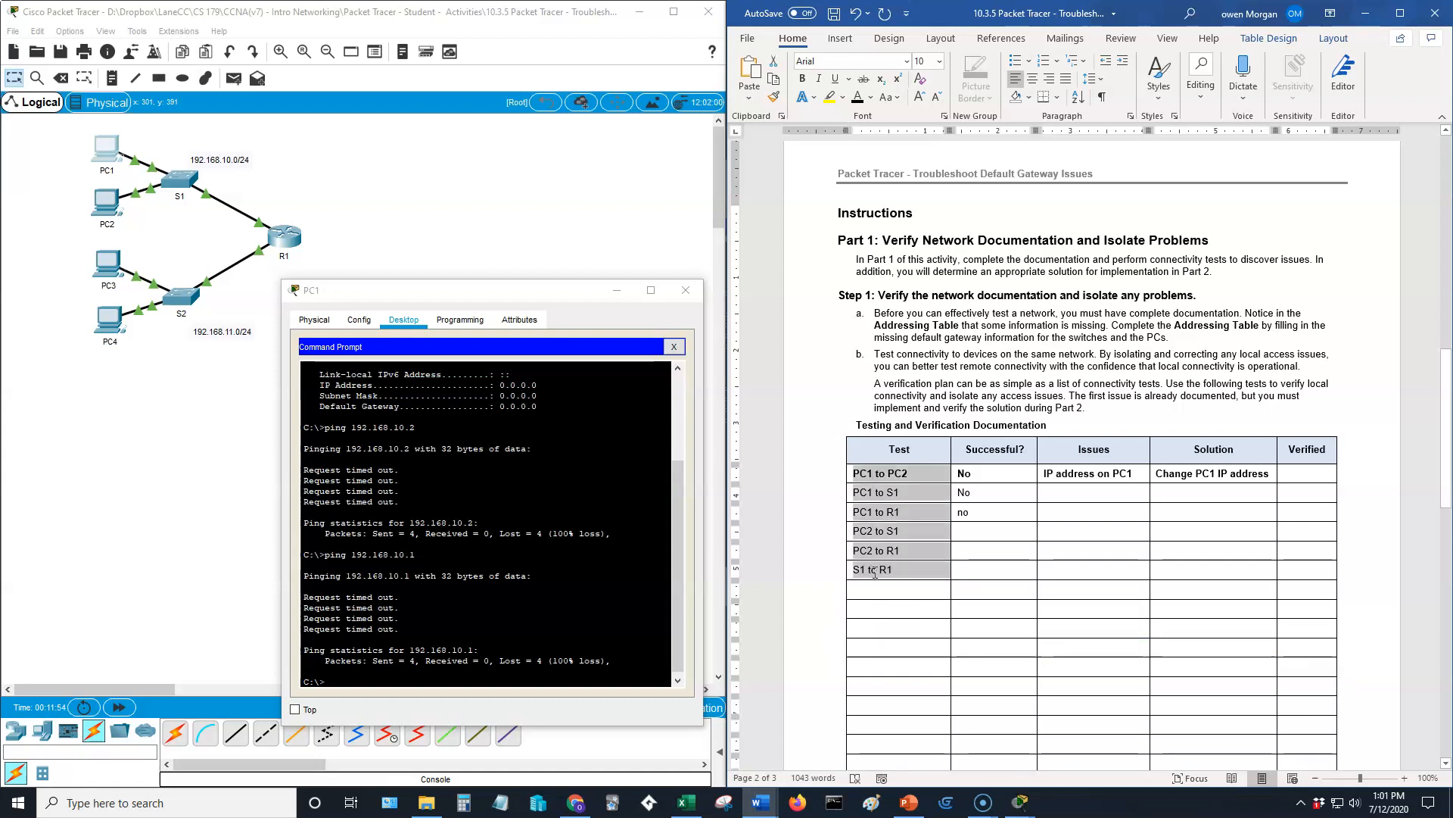
{"action": "key", "text": "ctrl+c"}
{"action": "left_click", "coordinate": [880, 606]}
{"action": "key", "text": "ctrl+v"}
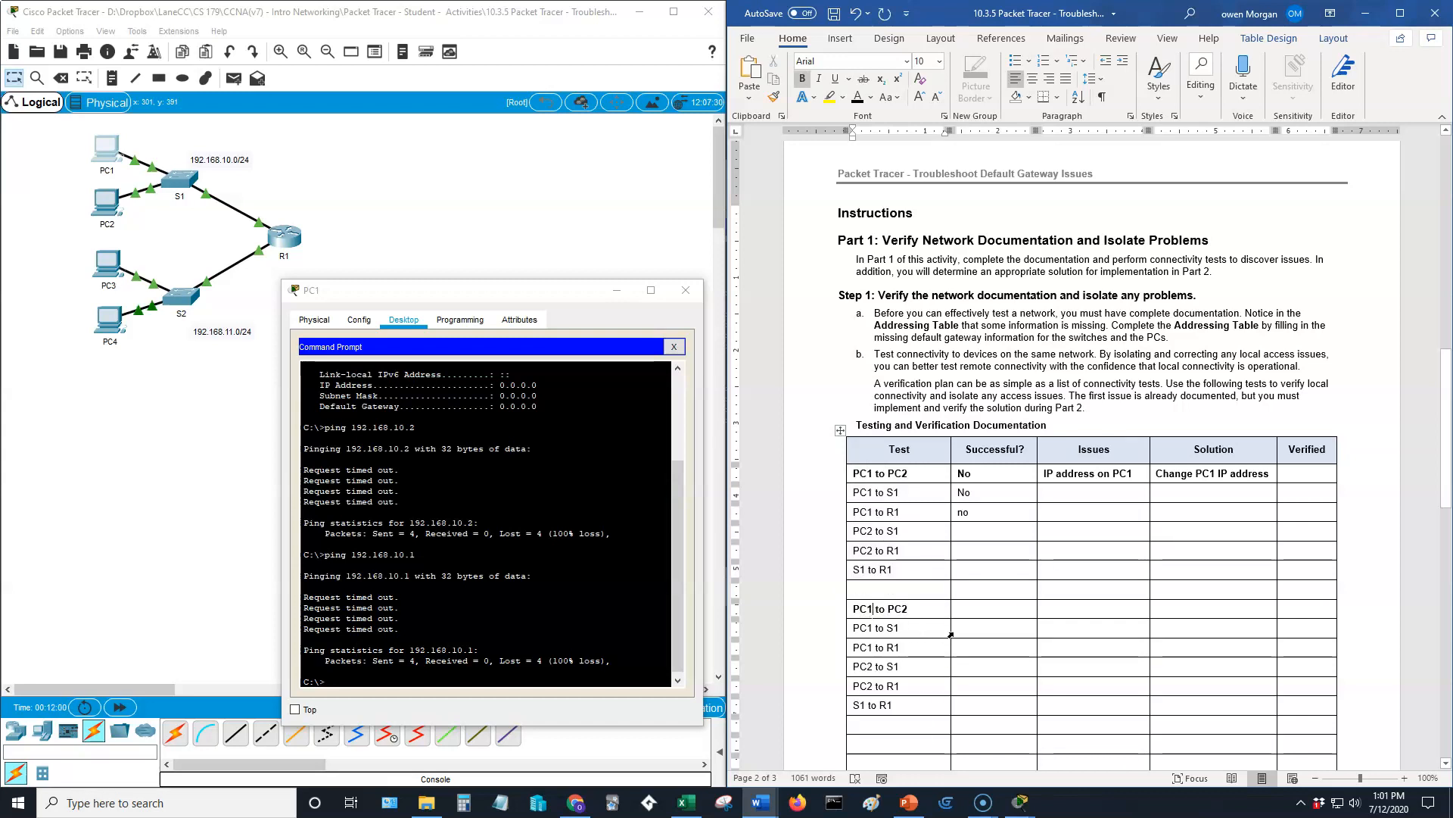
Step: Change the first copied test to "PC3 to PC4" and the switch in the second copied test to S2
{"action": "key", "text": "BackSpace"}
{"action": "type", "text": "3"}
{"action": "key", "text": "End"}
{"action": "key", "text": "BackSpace"}
{"action": "type", "text": "4"}
{"action": "key", "text": "Down"}
{"action": "key", "text": "BackSpace"}
{"action": "type", "text": "2"}
{"action": "key", "text": "Down"}
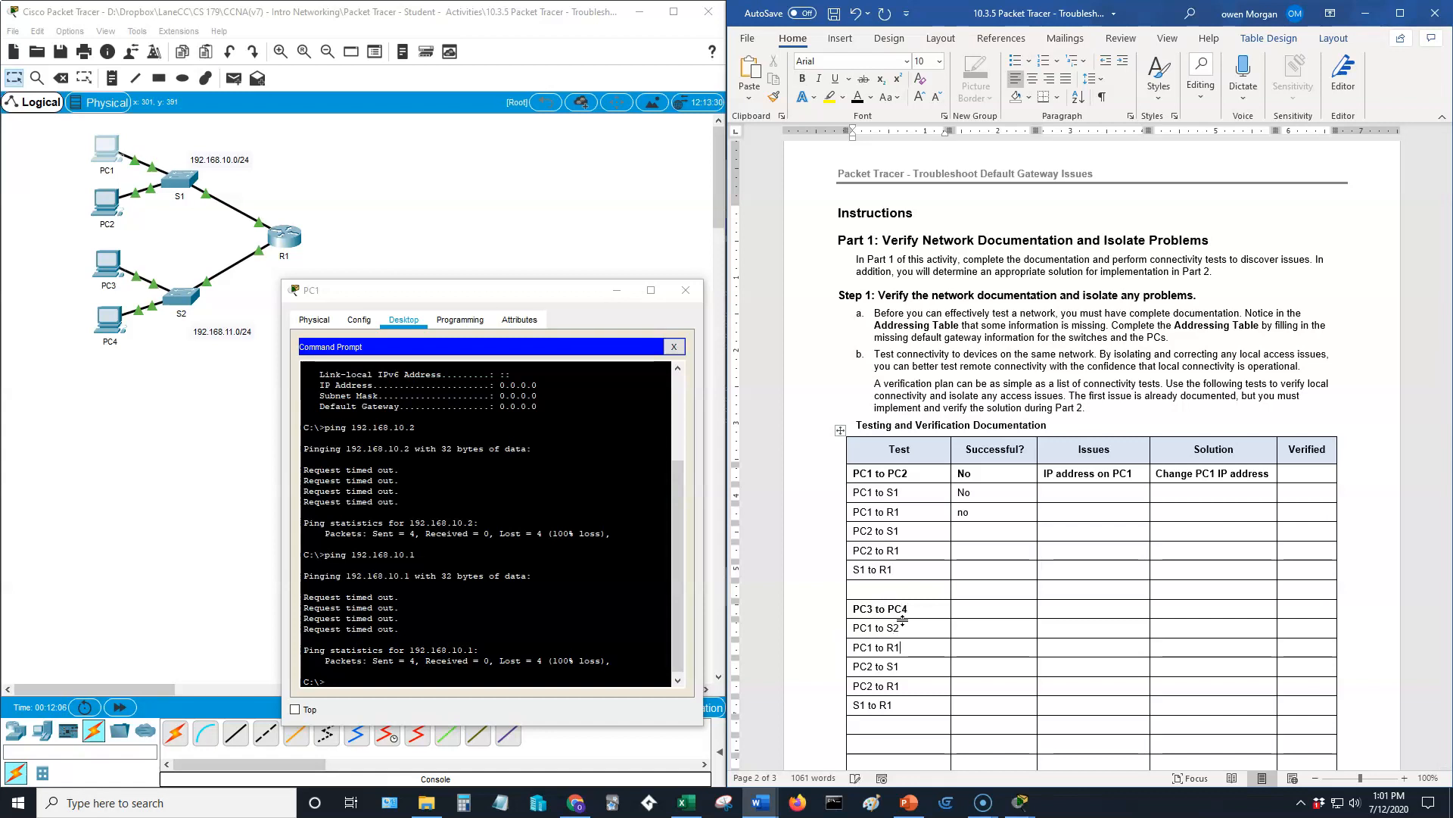
Step: Edit the remaining copied tests to read "PC3 to S2", "PC3 to R2", "PC4 to S2", "PC4 to R2" and "S2 to R2"
{"action": "key", "text": "BackSpace"}
{"action": "type", "text": "2"}
{"action": "key", "text": "BackSpace"}
{"action": "type", "text": "22"}
{"action": "key", "text": "Down"}
{"action": "key", "text": "BackSpace"}
{"action": "type", "text": "2"}
{"action": "key", "text": "Left"}
{"action": "key", "text": "Left"}
{"action": "key", "text": "Left"}
{"action": "key", "text": "BackSpace"}
{"action": "type", "text": "2"}
{"action": "key", "text": "BackSpace"}
{"action": "type", "text": "4"}
{"action": "key", "text": "Up"}
{"action": "key", "text": "Up"}
{"action": "key", "text": "BackSpace"}
{"action": "type", "text": "3"}
{"action": "key", "text": "Up"}
{"action": "key", "text": "BackSpace"}
{"action": "type", "text": "3"}
Step: Enter the remote tests "P1 to P3" and "P1 to P4" in the last two rows, leaving a blank row below "S2 to R2"
{"action": "scroll", "coordinate": [956, 671], "scroll_direction": "down", "scroll_amount": 2}
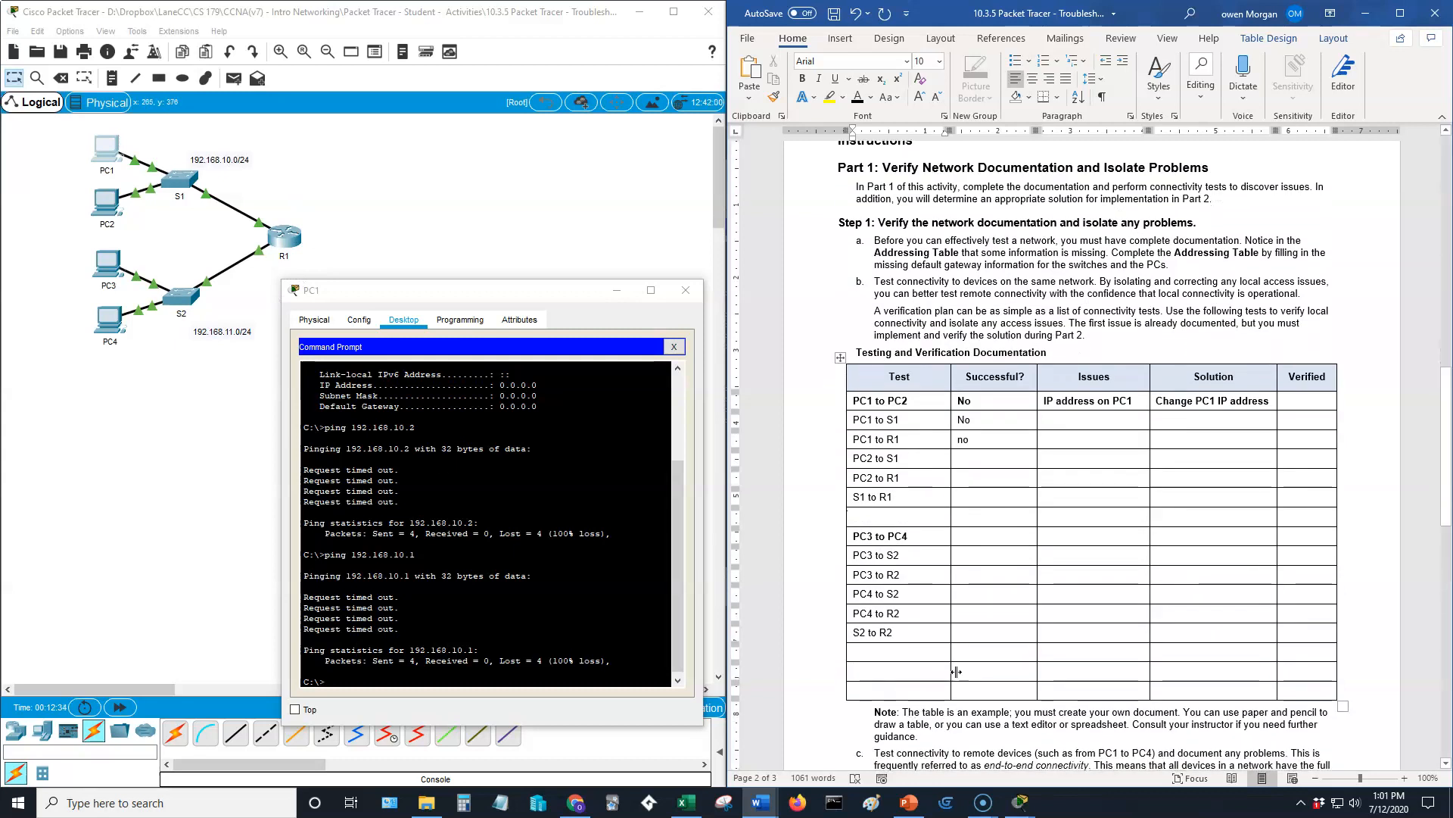
{"action": "type", "text": "S"}
{"action": "key", "text": "BackSpace"}
{"action": "type", "text": "P1 to P"}
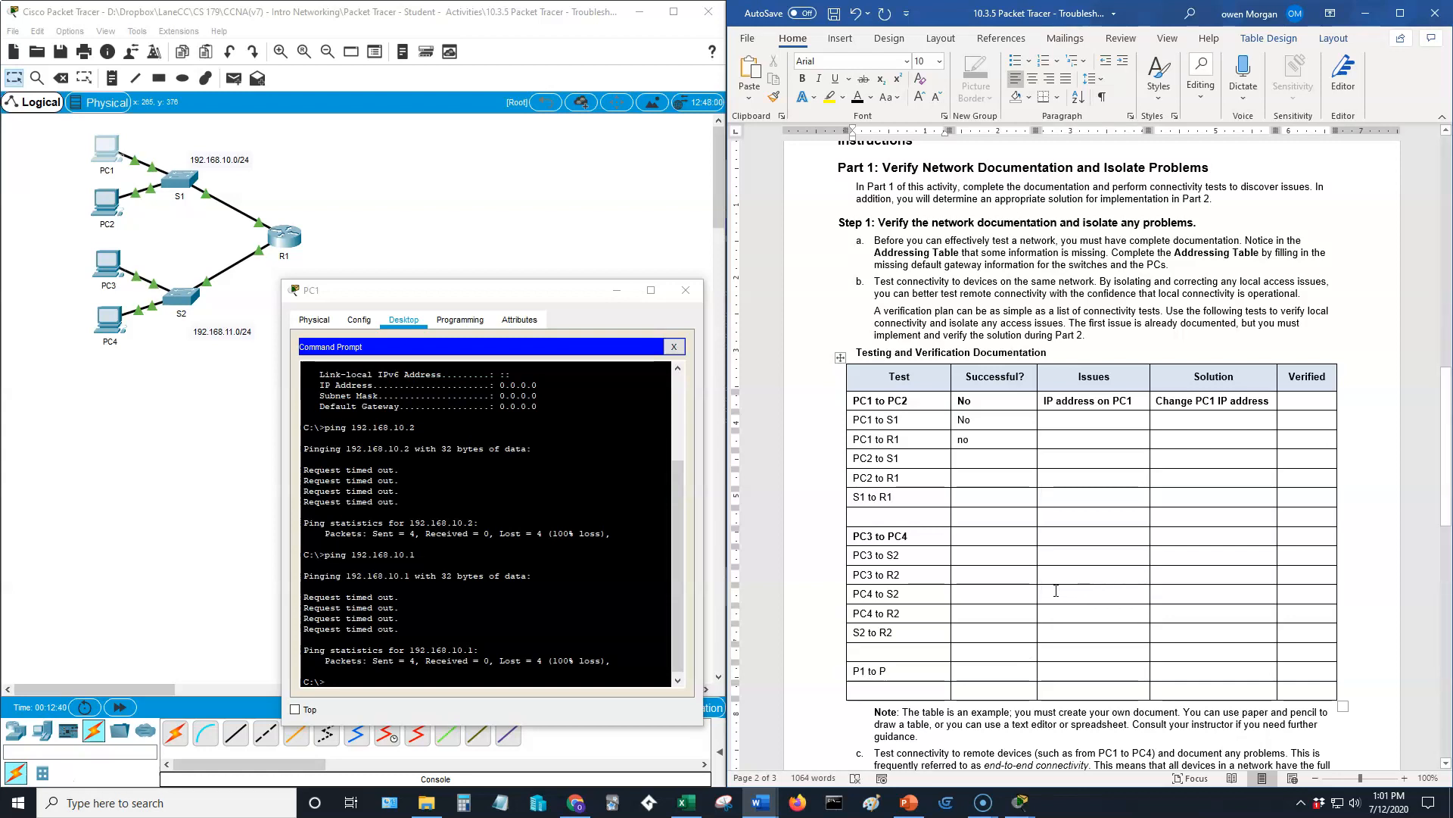
{"action": "type", "text": "s3"}
{"action": "key", "text": "BackSpace"}
{"action": "key", "text": "BackSpace"}
{"action": "type", "text": "3"}
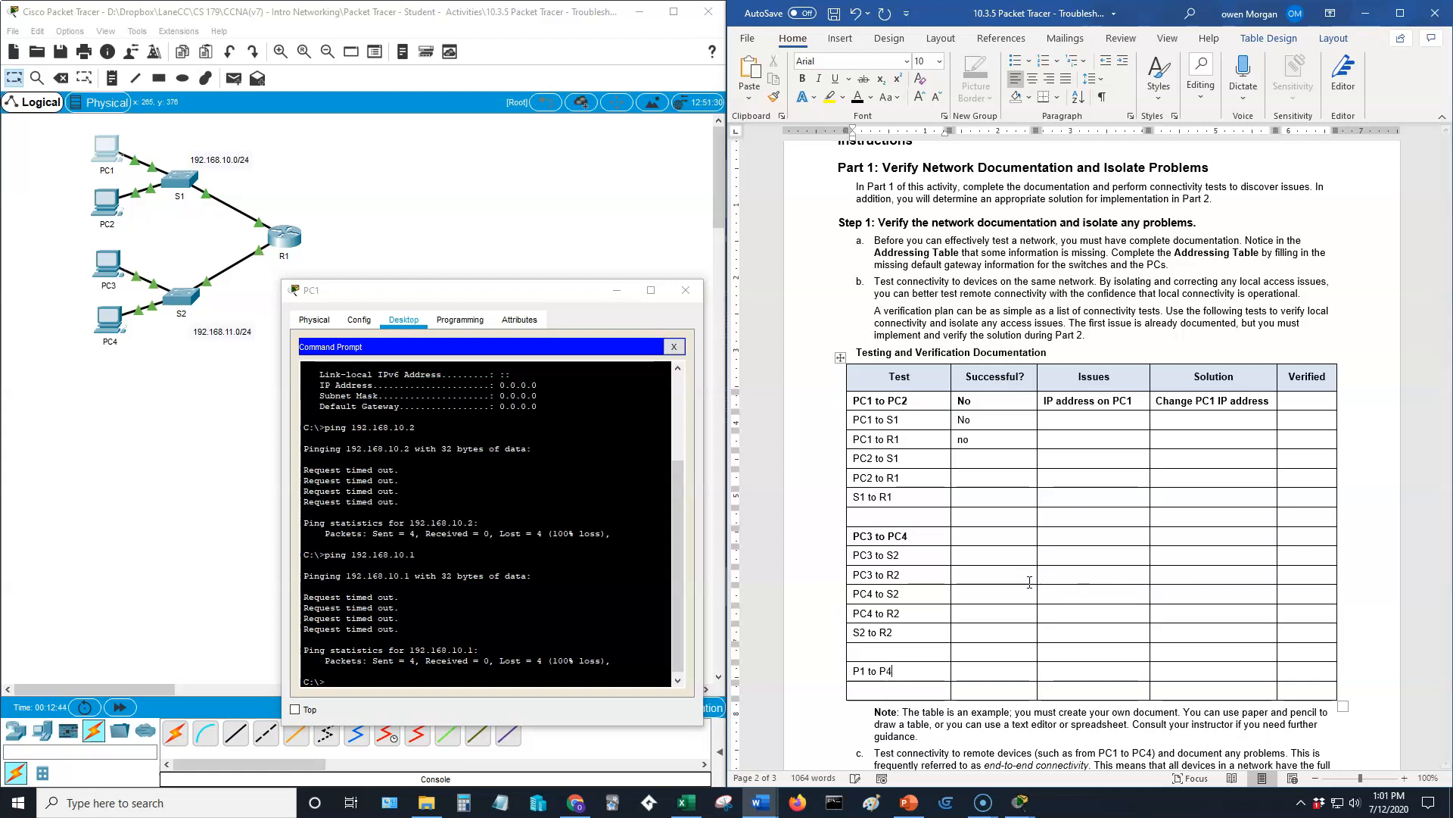
{"action": "key", "text": "Down"}
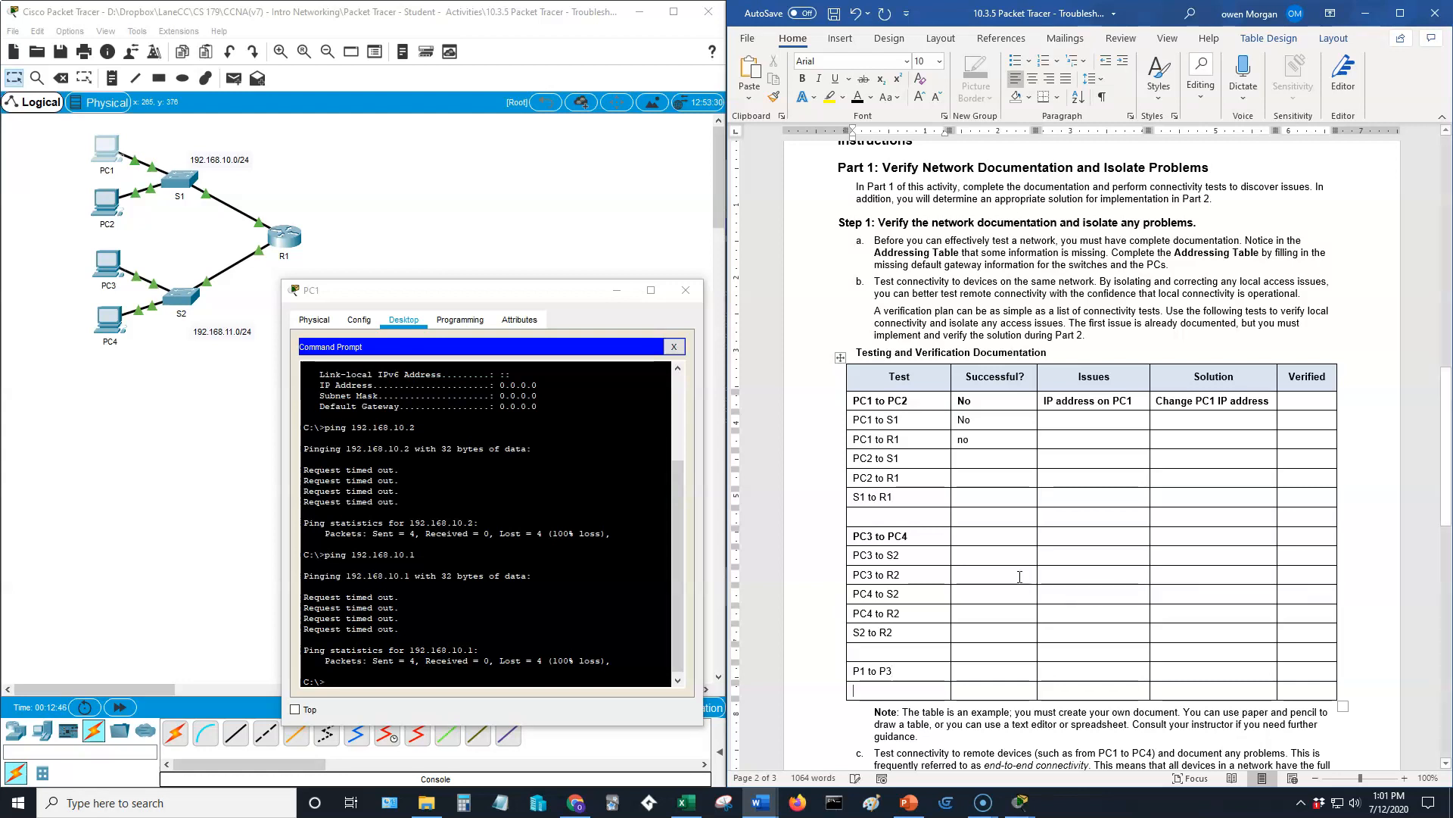
{"action": "type", "text": "P1 to P4"}
Step: Add two rows at the end of the table and copy the "P1 to P3" and "P1 to P4" entries into them
{"action": "left_click", "coordinate": [840, 700]}
{"action": "left_click", "coordinate": [840, 701]}
{"action": "scroll", "coordinate": [842, 706], "scroll_direction": "down", "scroll_amount": 3}
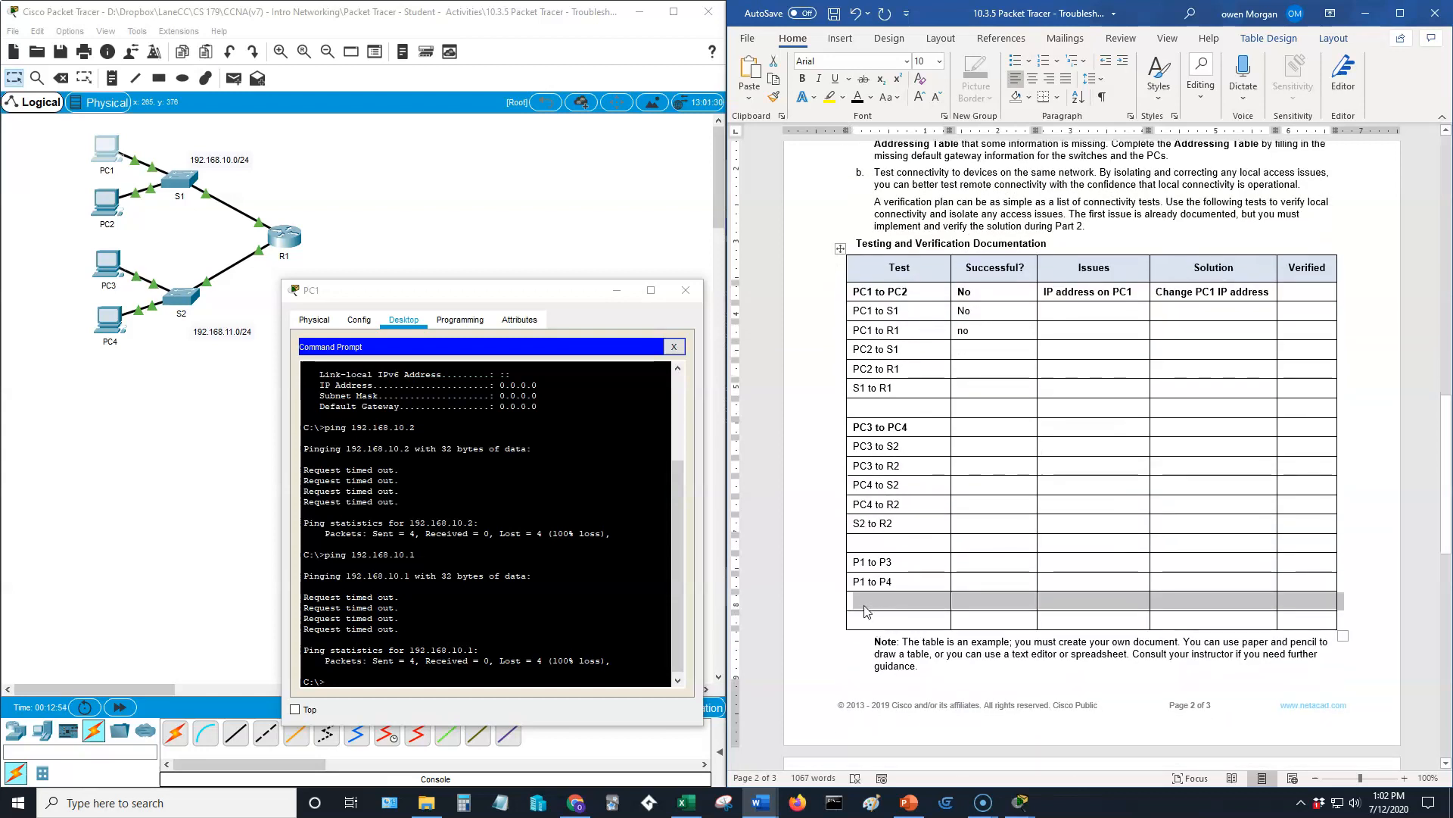
{"action": "left_click_drag", "start_coordinate": [866, 583], "coordinate": [863, 564]}
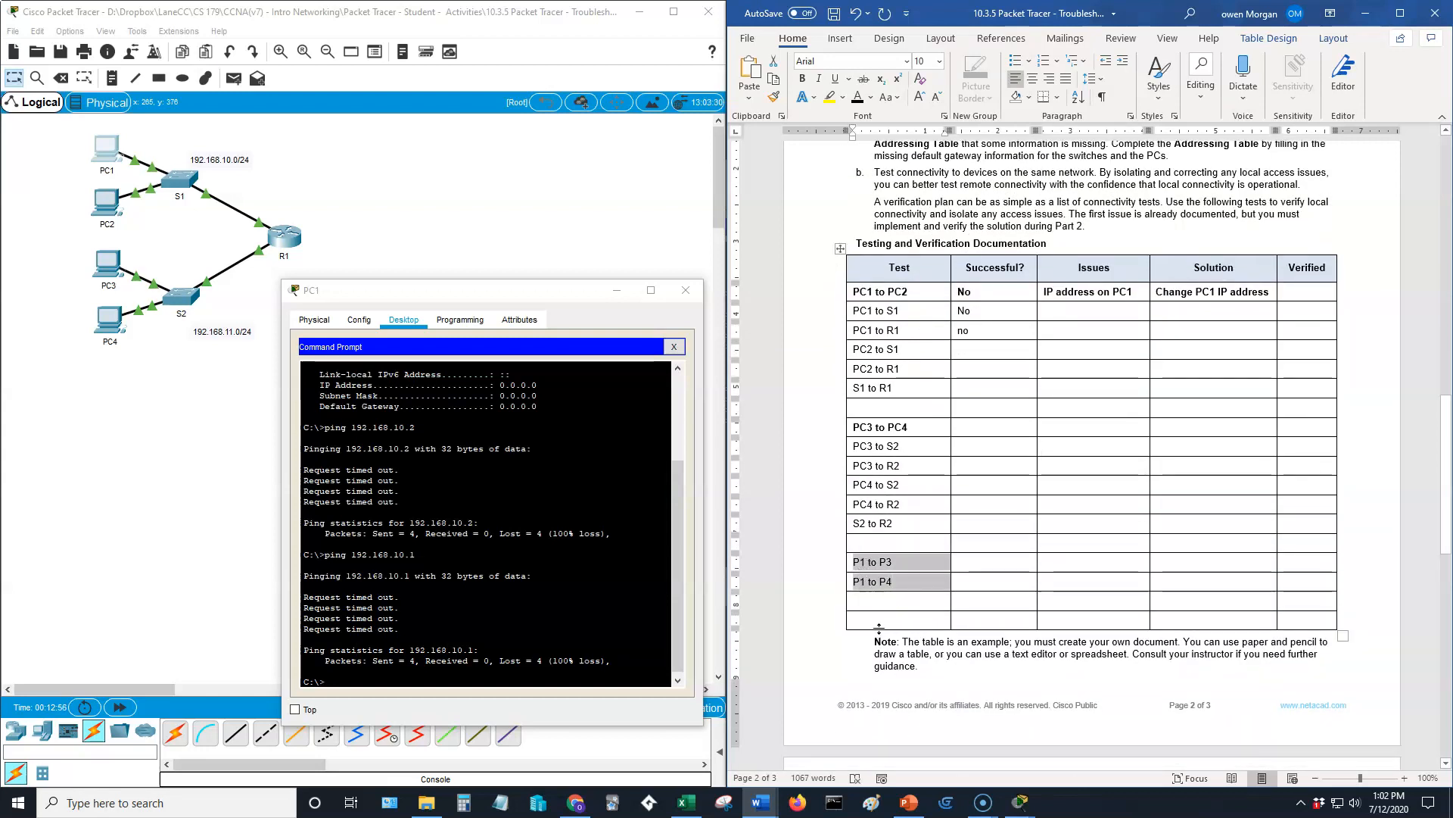
{"action": "left_click", "coordinate": [873, 602]}
{"action": "key", "text": "ctrl+v"}
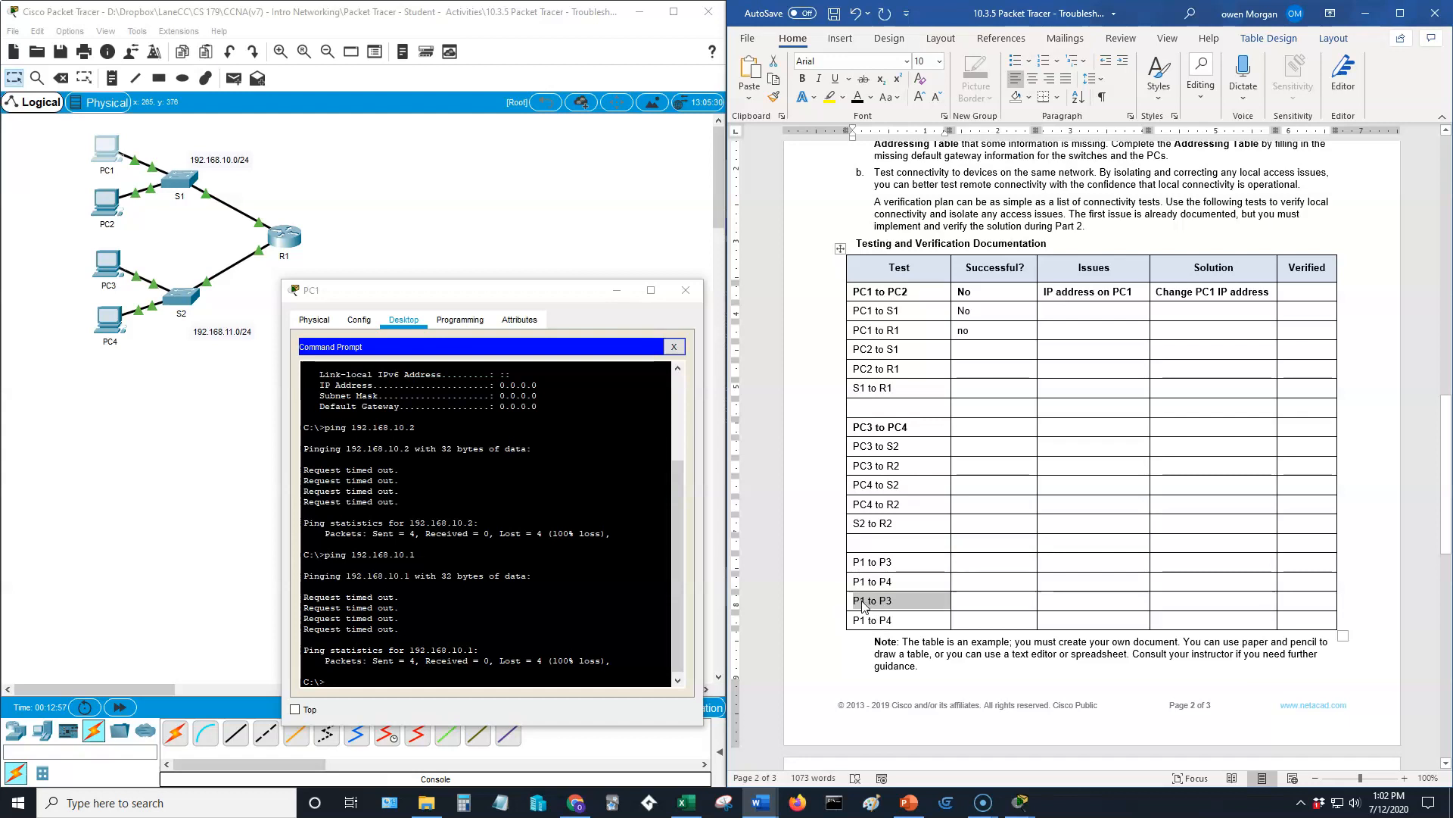
Step: Change the two copied remote tests to "P2 to P3" and "P2 to P4"
{"action": "left_click", "coordinate": [864, 600]}
{"action": "key", "text": "BackSpace"}
{"action": "type", "text": "2"}
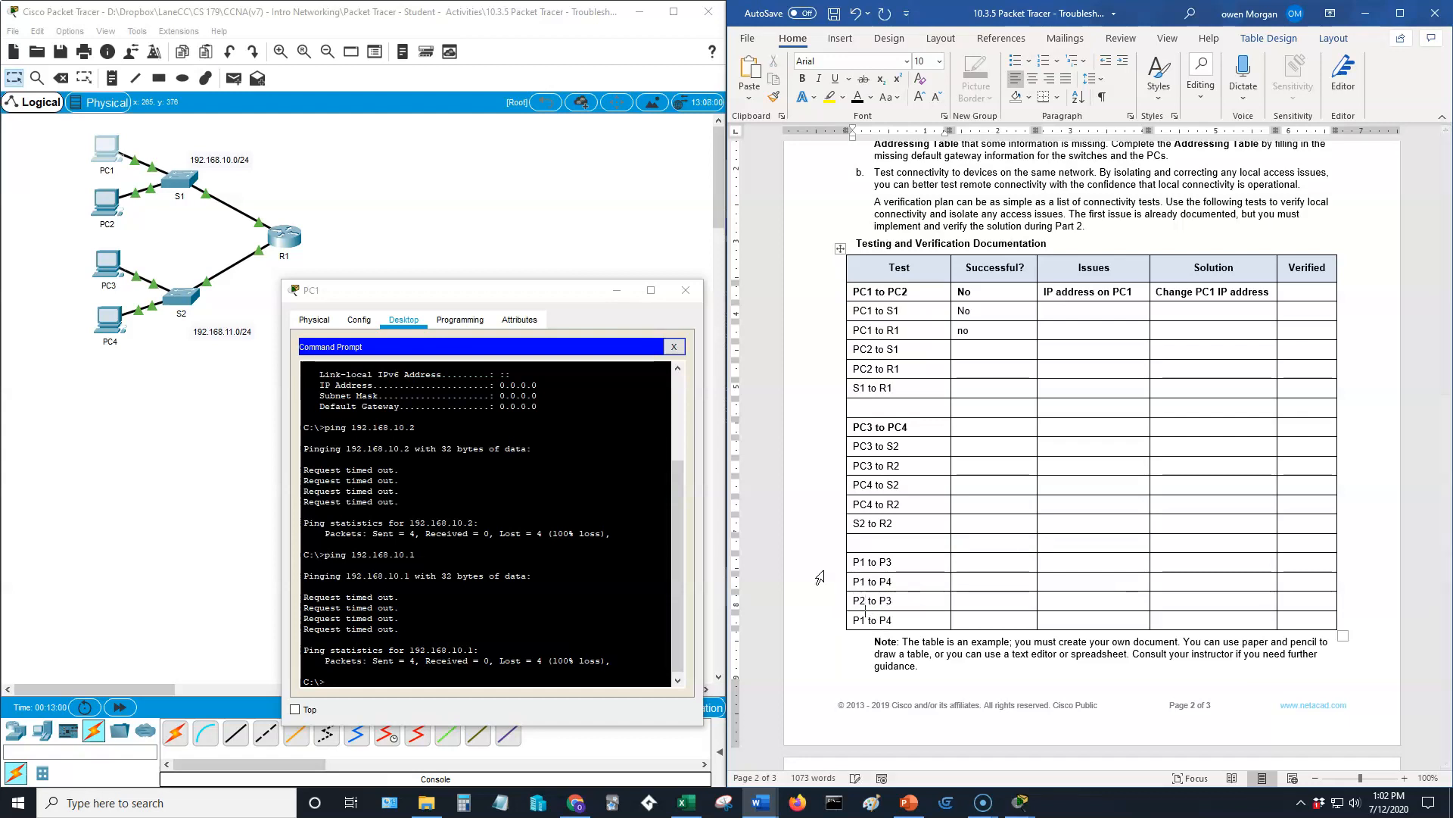
{"action": "key", "text": "BackSpace"}
{"action": "type", "text": "2"}
Step: Open a command prompt on PC1 and display the usage help for the ipconfig command
{"action": "key", "text": "alt"}
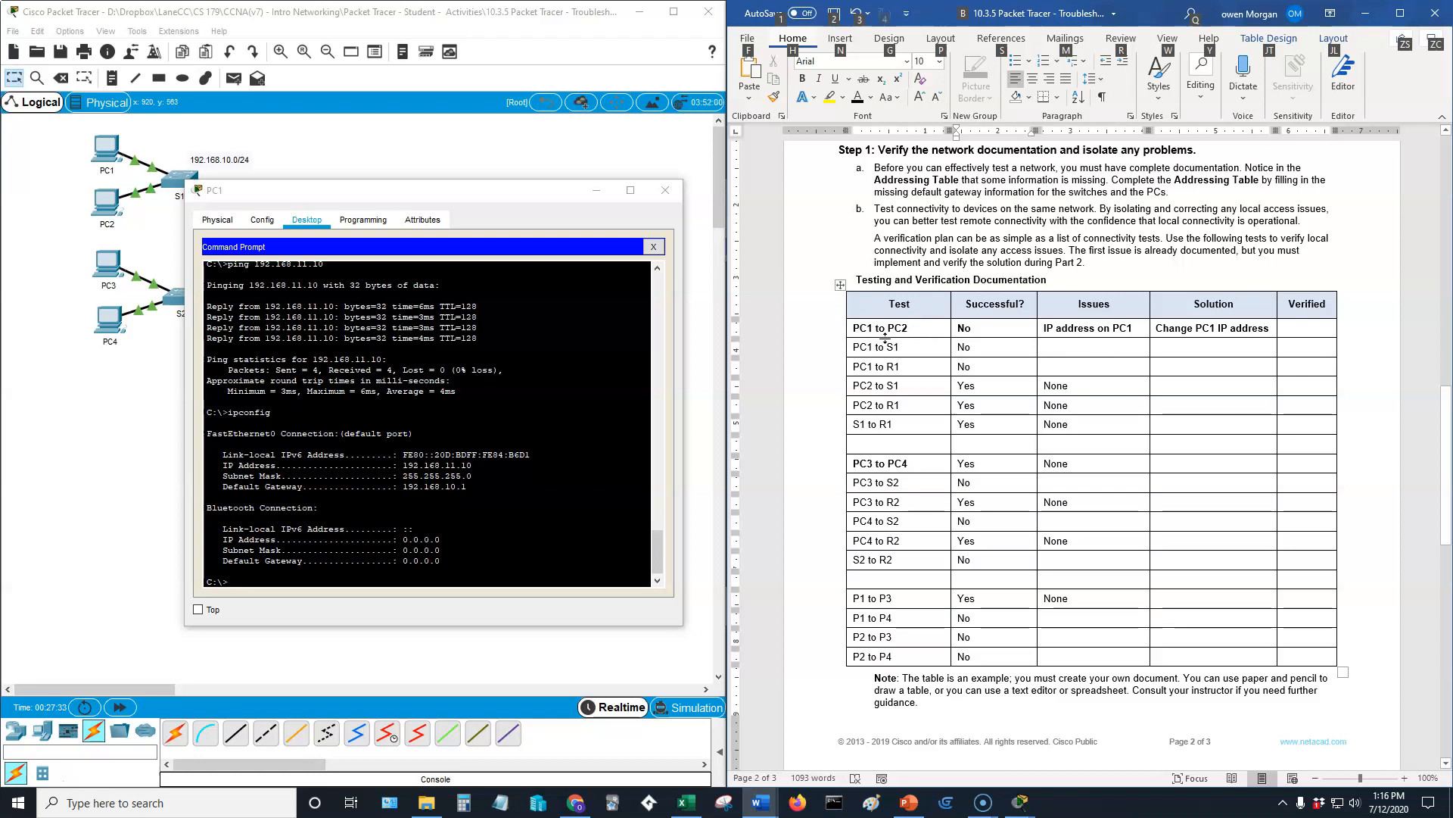
{"action": "left_click", "coordinate": [652, 194]}
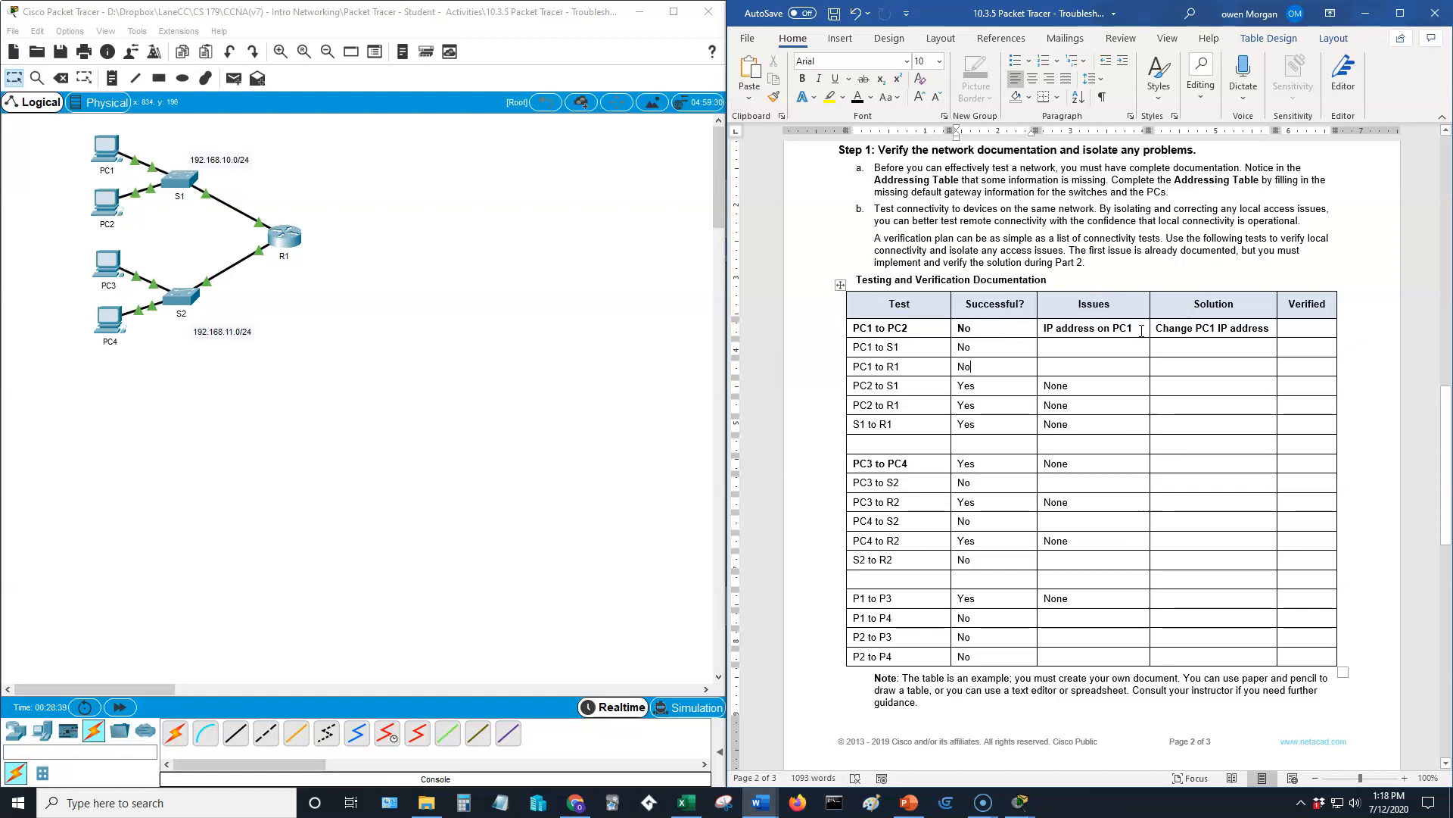
{"action": "left_click", "coordinate": [107, 150]}
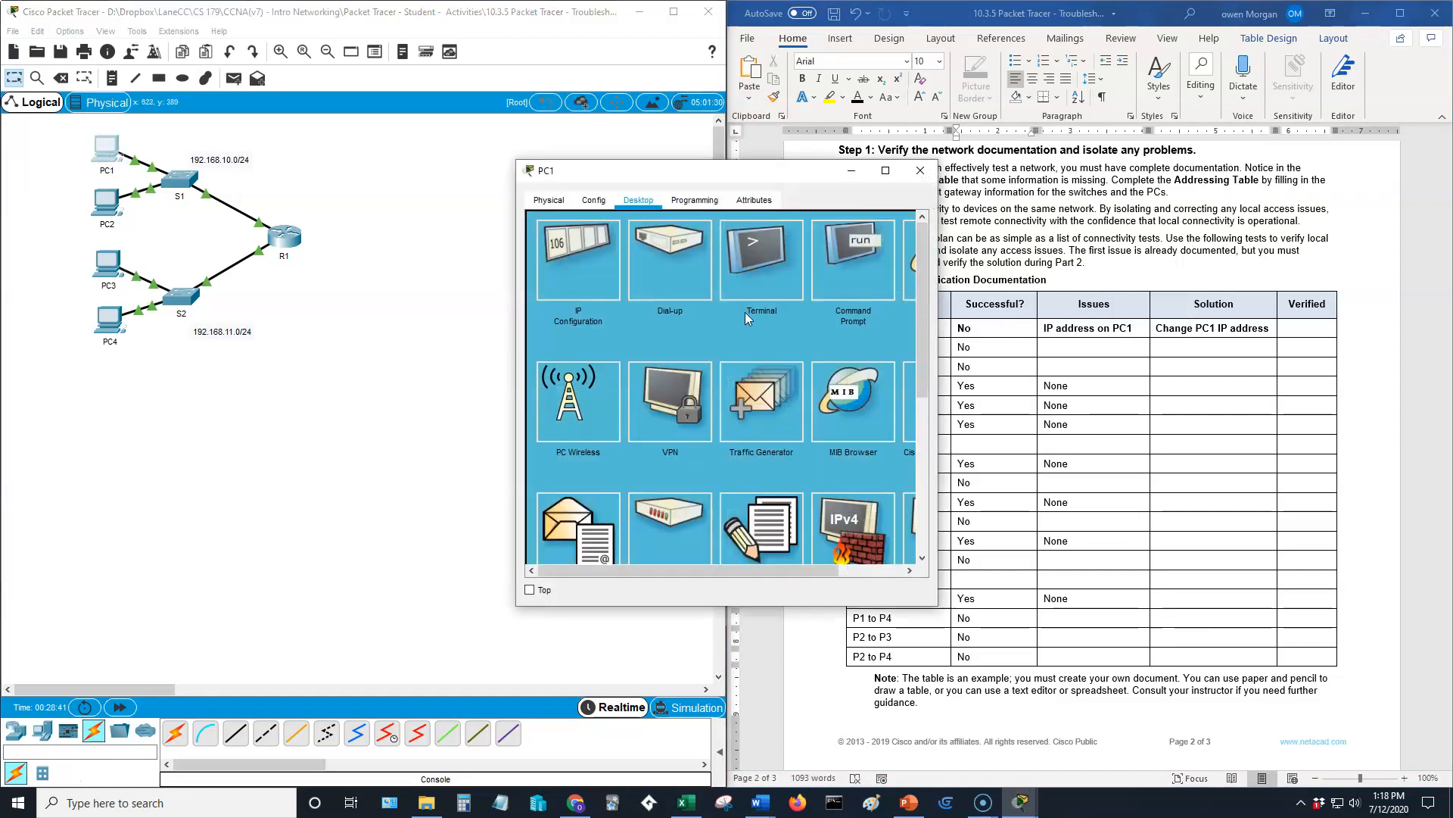
{"action": "left_click", "coordinate": [834, 256]}
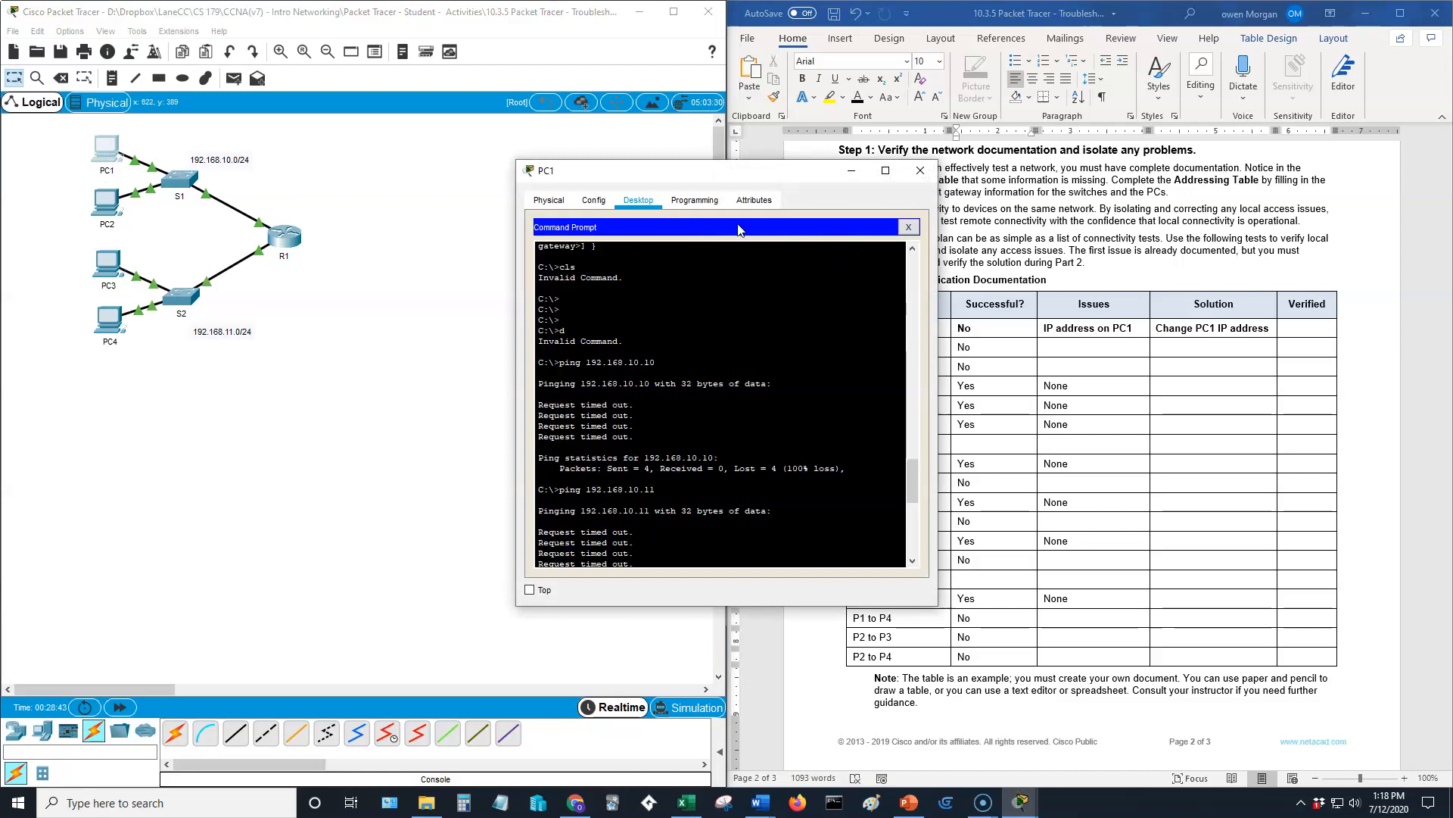
{"action": "left_click_drag", "start_coordinate": [787, 175], "coordinate": [565, 147]}
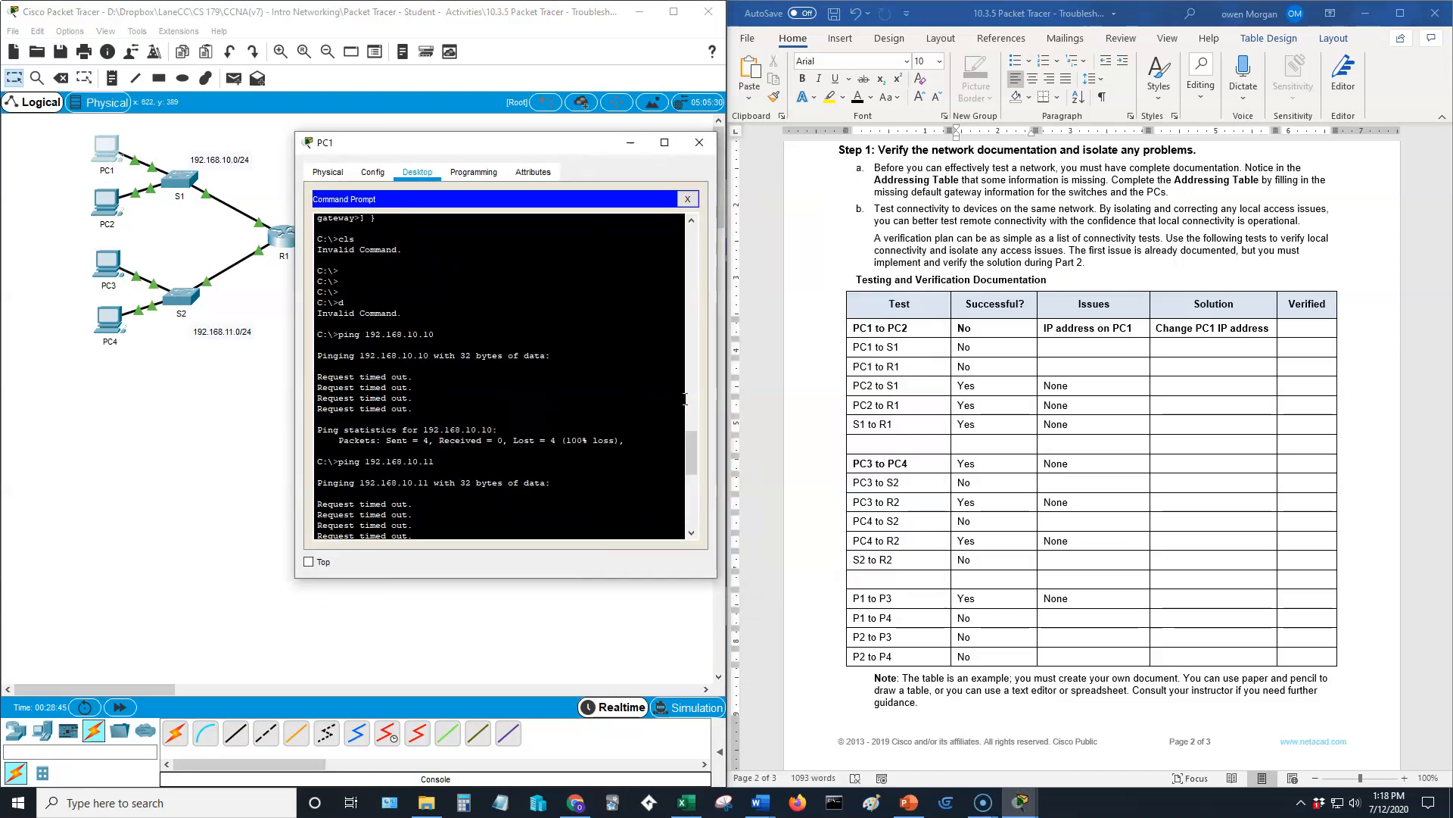
{"action": "scroll", "coordinate": [695, 451], "scroll_direction": "down", "scroll_amount": 5}
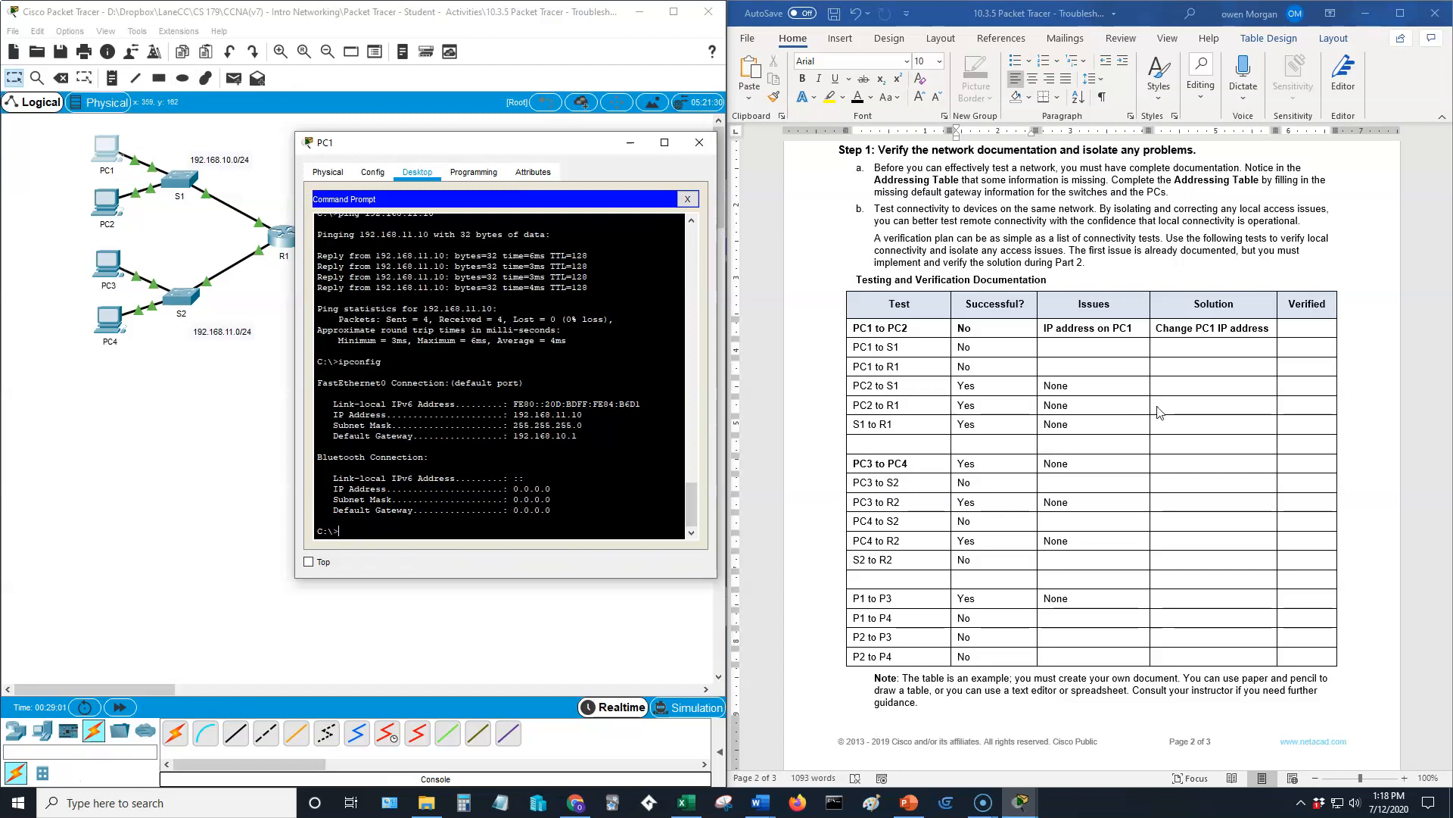
{"action": "left_click", "coordinate": [454, 517]}
{"action": "type", "text": "ipconfig /?"}
{"action": "key", "text": "Return"}
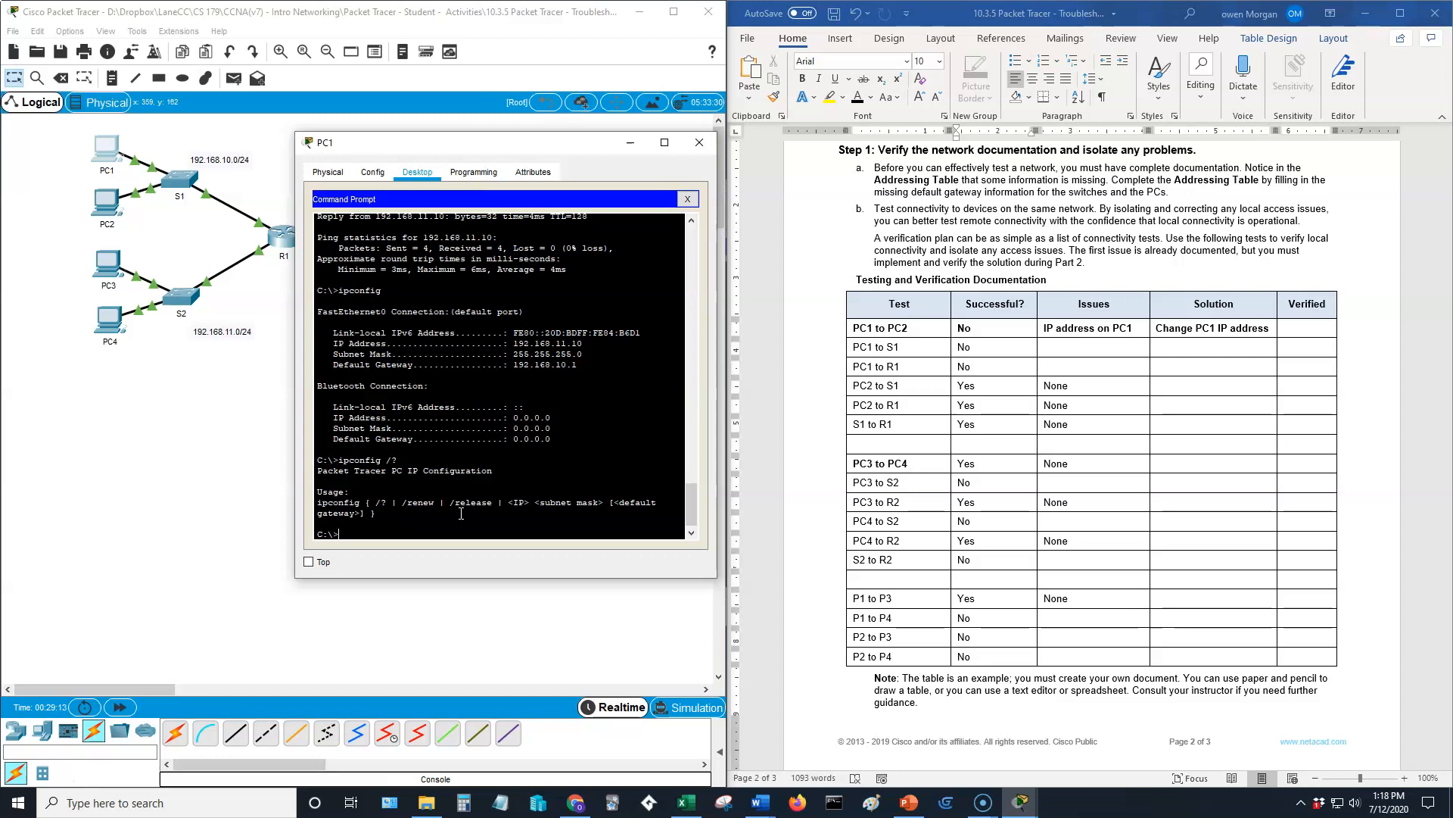
Step: Set PC1's IP address to 192.168.10.10 with mask 255.255.255.0 using ipconfig, then check the configuration and ping 192.168.10.11
{"action": "type", "text": "ipconfig 192.168.10.10 255.255.255.0"}
{"action": "key", "text": "Return"}
{"action": "type", "text": "ipconfig"}
{"action": "key", "text": "Return"}
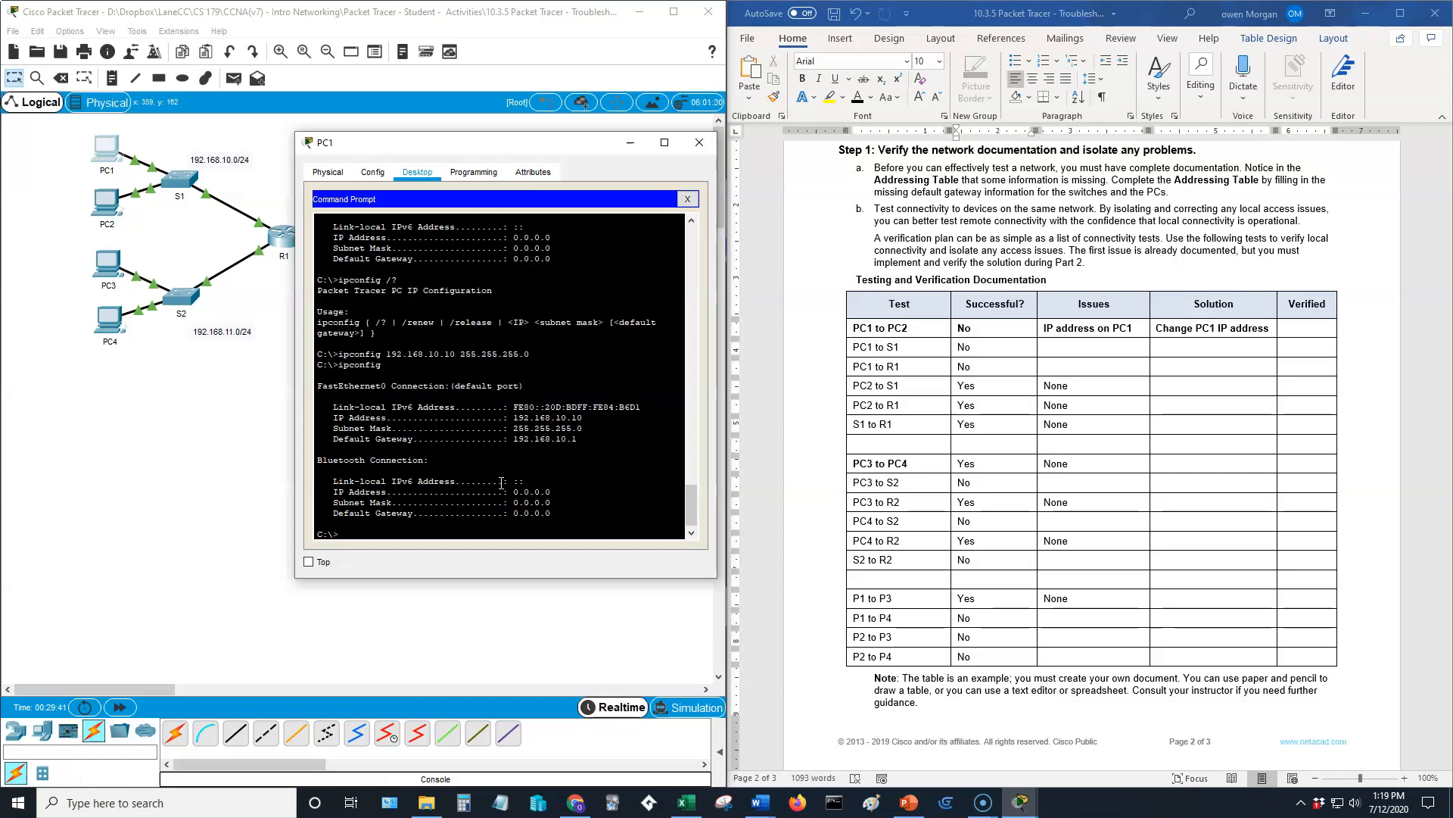
{"action": "type", "text": "ping 192.168.10.11"}
{"action": "key", "text": "Return"}
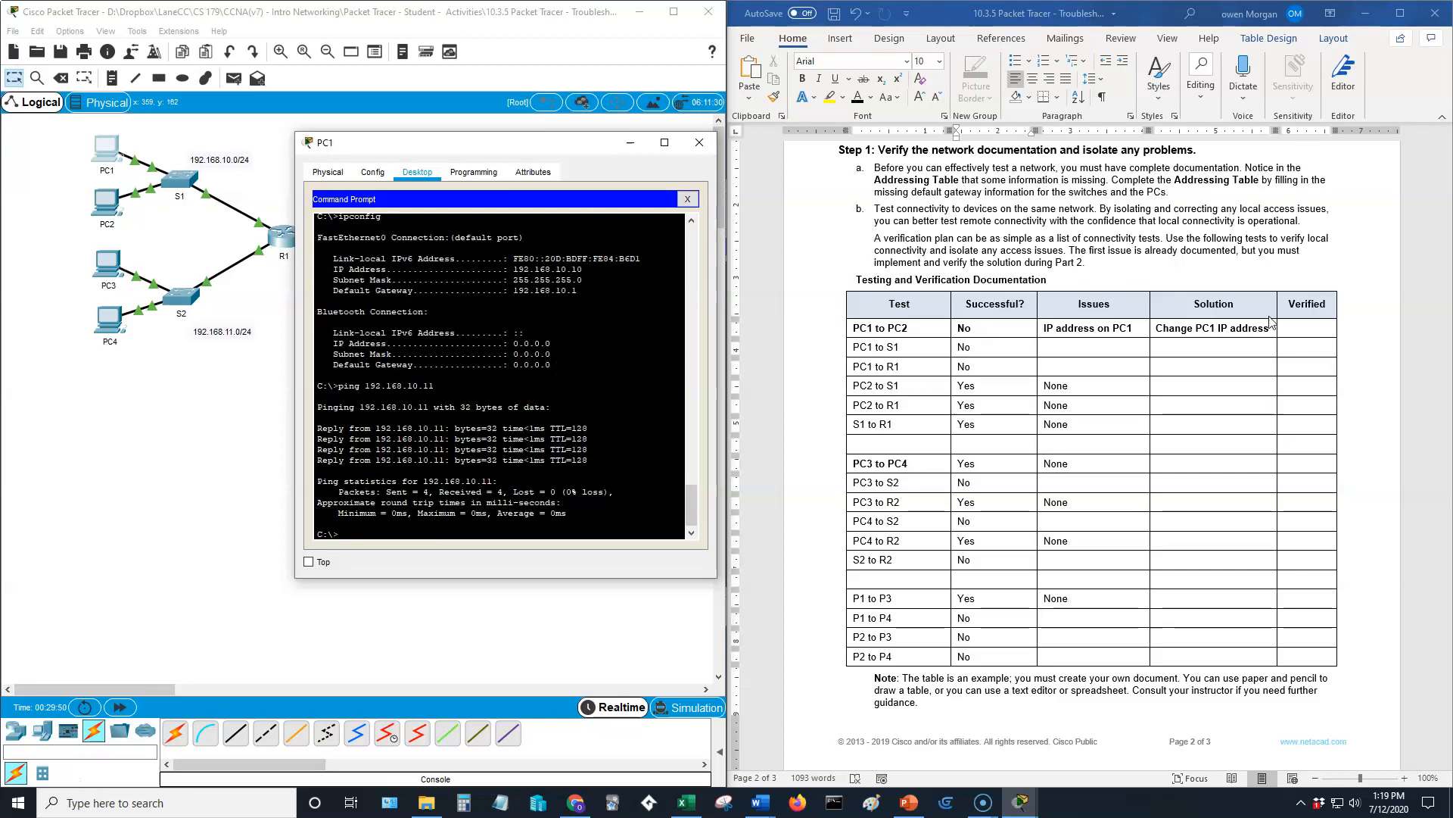
Step: Copy the "IP address on PC1" formatting to the Verified column and enter "Yes" there for the PC1 to PC2 test
{"action": "left_click", "coordinate": [1313, 328]}
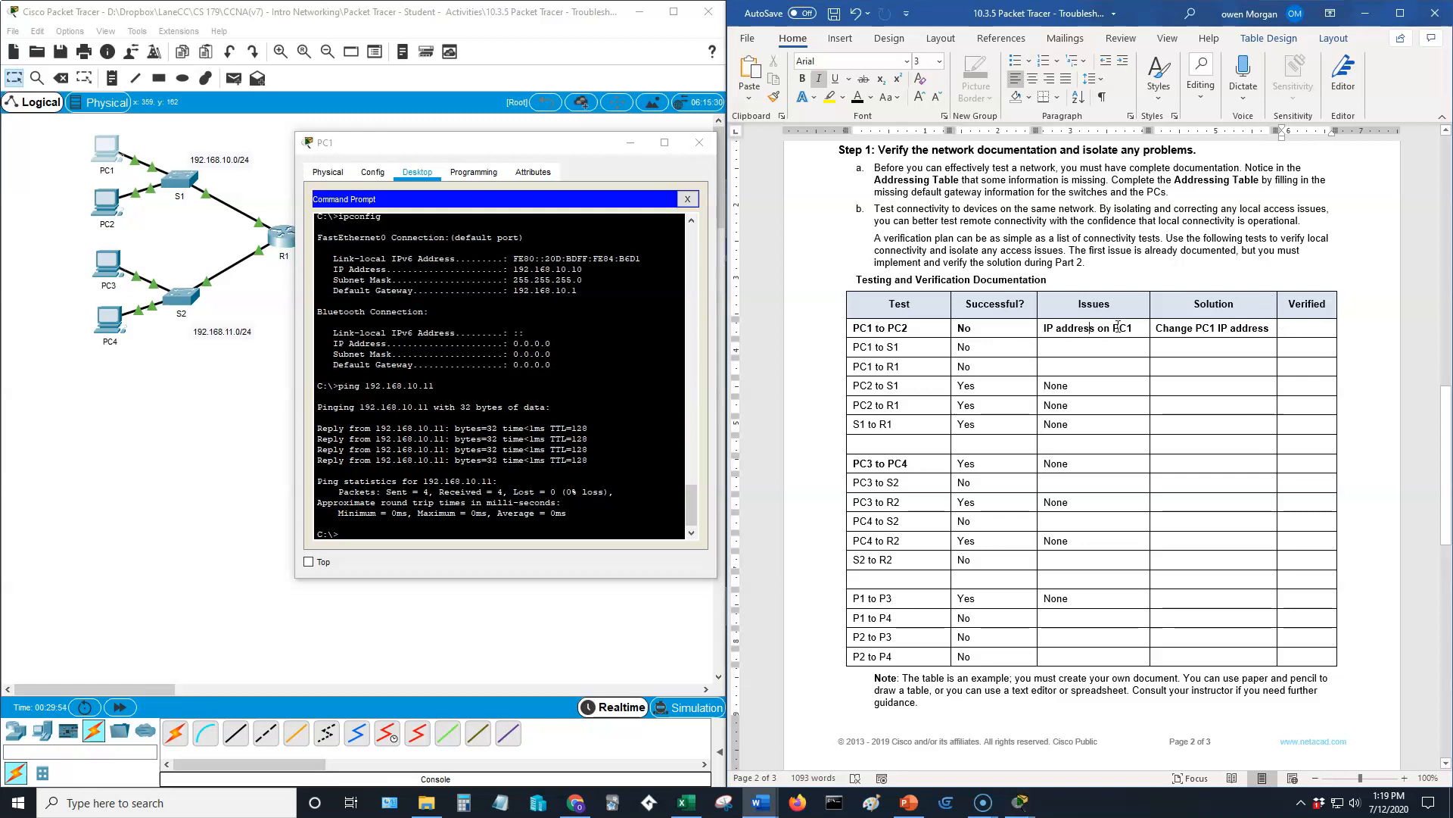
{"action": "left_click_drag", "start_coordinate": [1056, 329], "coordinate": [1134, 328]}
{"action": "left_click", "coordinate": [772, 97]}
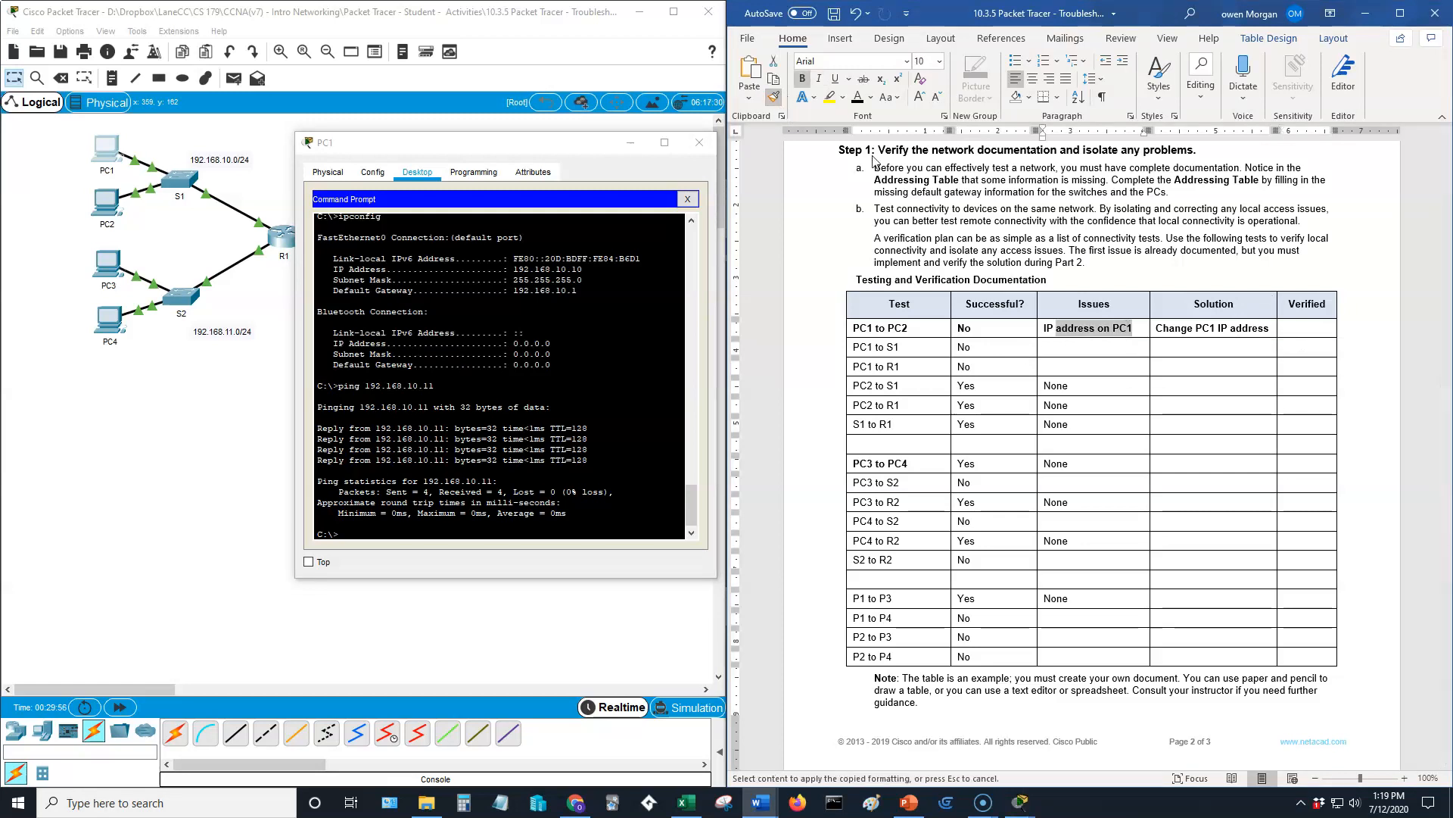
{"action": "left_click_drag", "start_coordinate": [1292, 325], "coordinate": [1335, 657]}
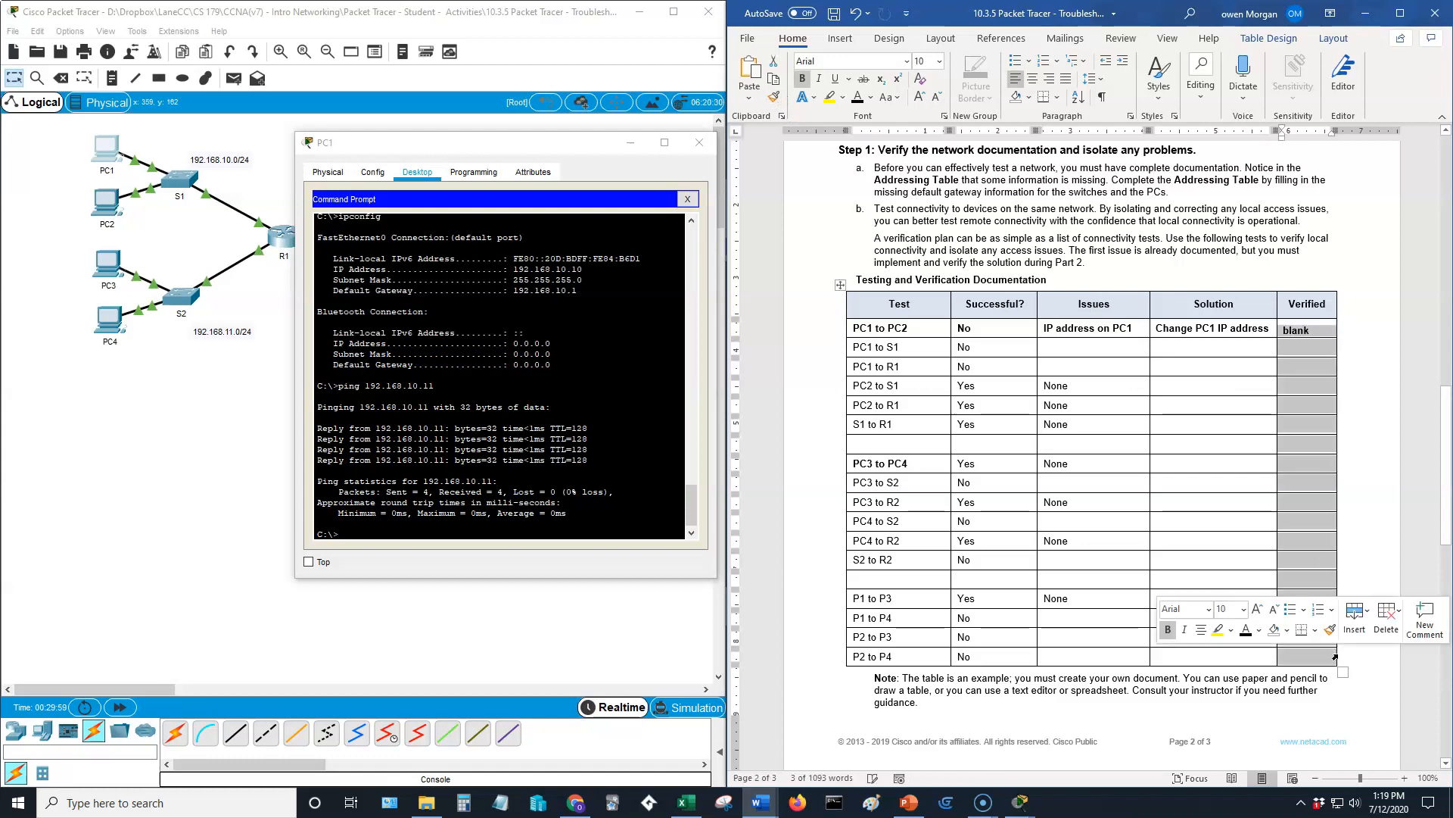
{"action": "left_click", "coordinate": [1305, 328]}
{"action": "double_click", "coordinate": [1305, 327]}
{"action": "type", "text": "Y"}
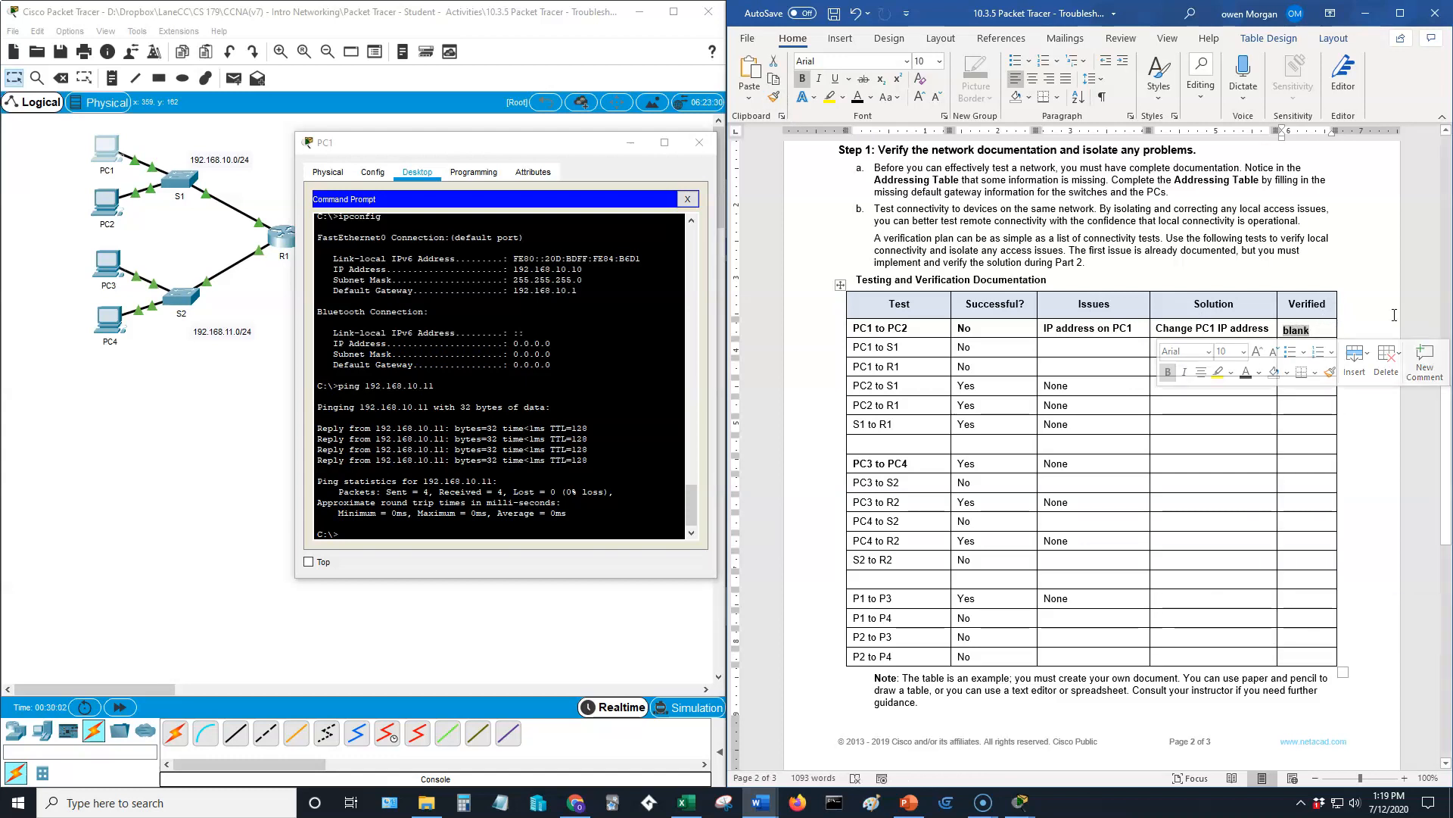
{"action": "type", "text": "es"}
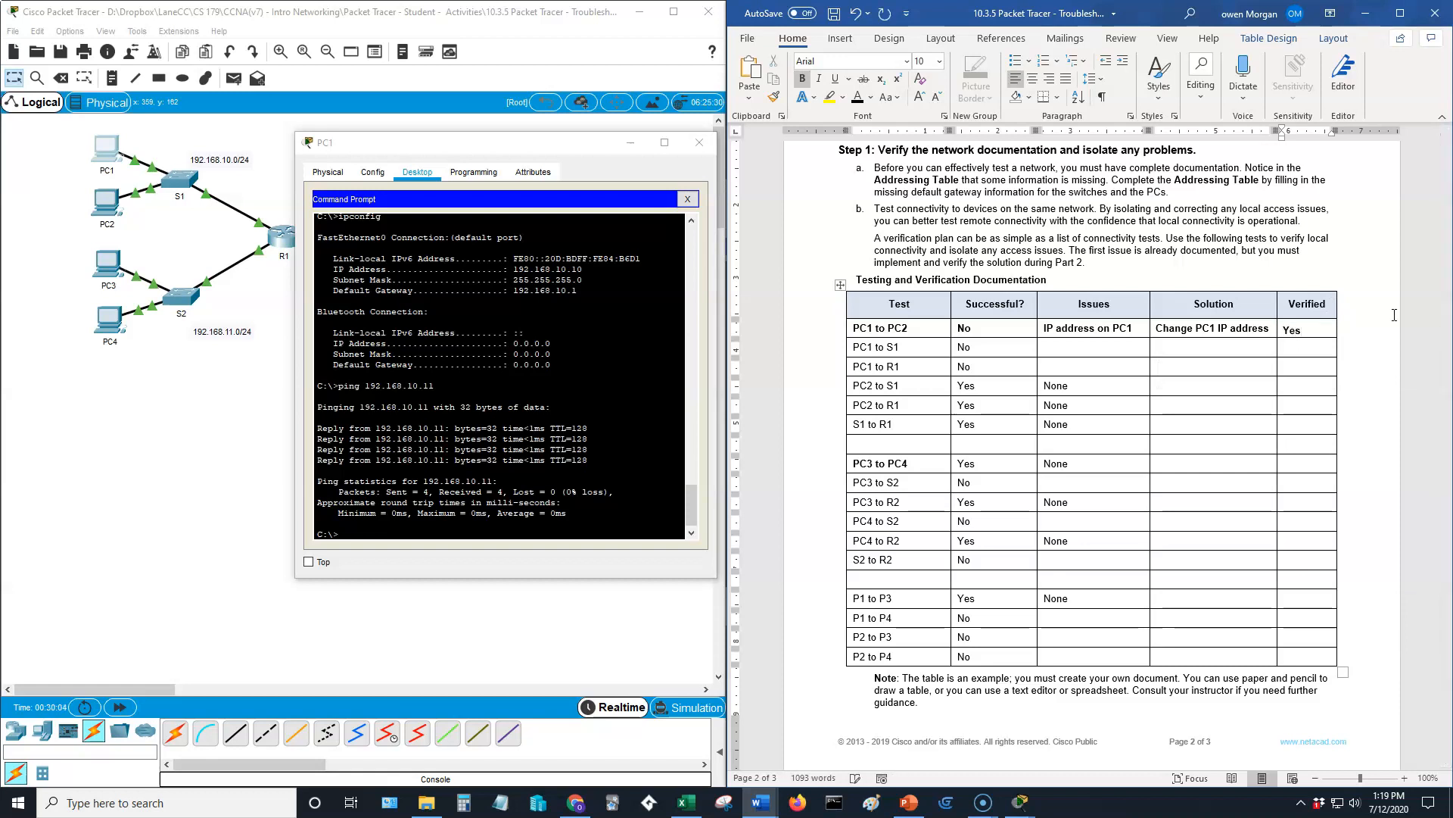
Step: Ping 192.168.10.2 from PC1's command prompt to retest its connection to S1
{"action": "left_click", "coordinate": [486, 533]}
{"action": "type", "text": "ping 192.168.10.2"}
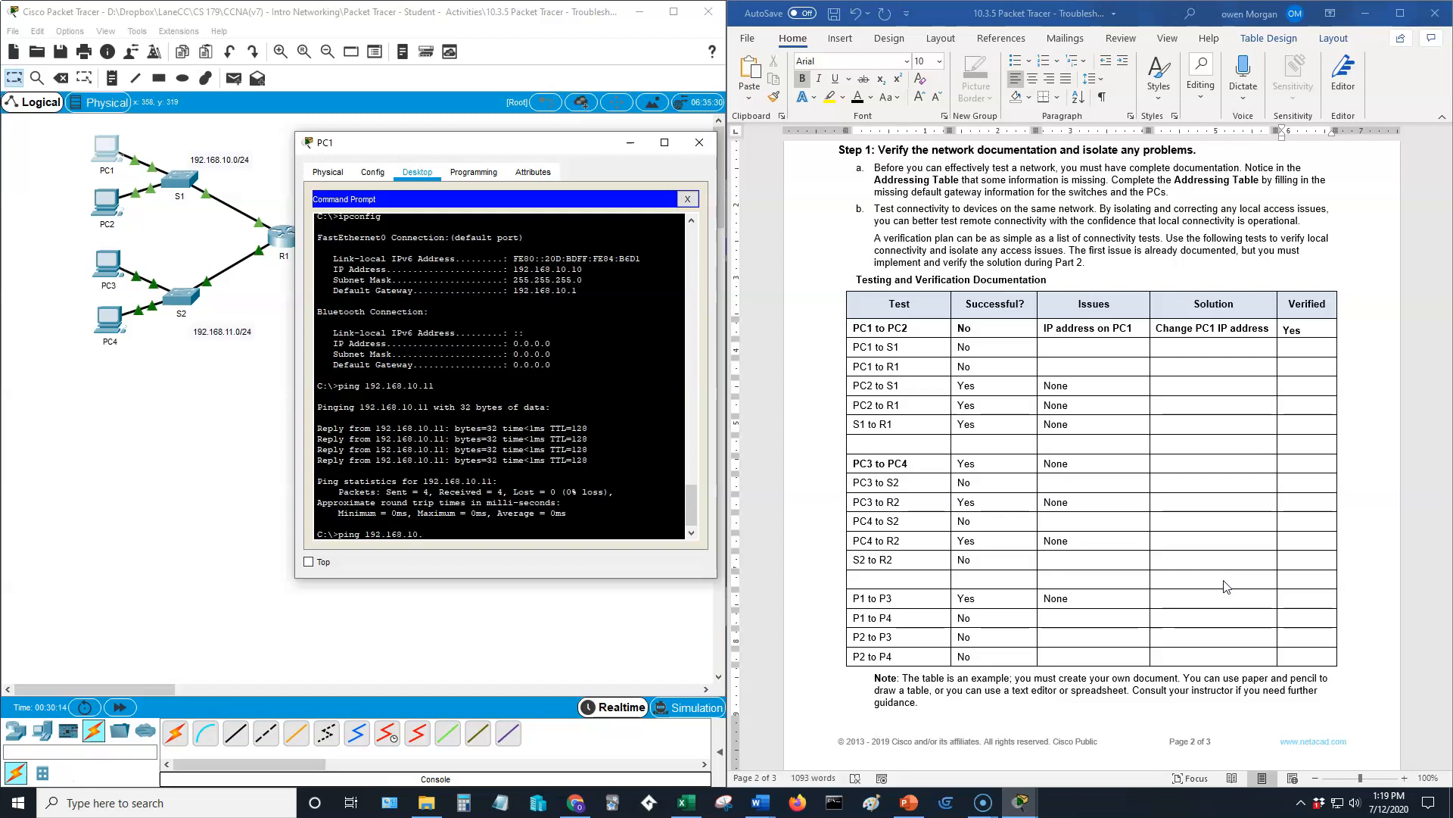
{"action": "key", "text": "Return"}
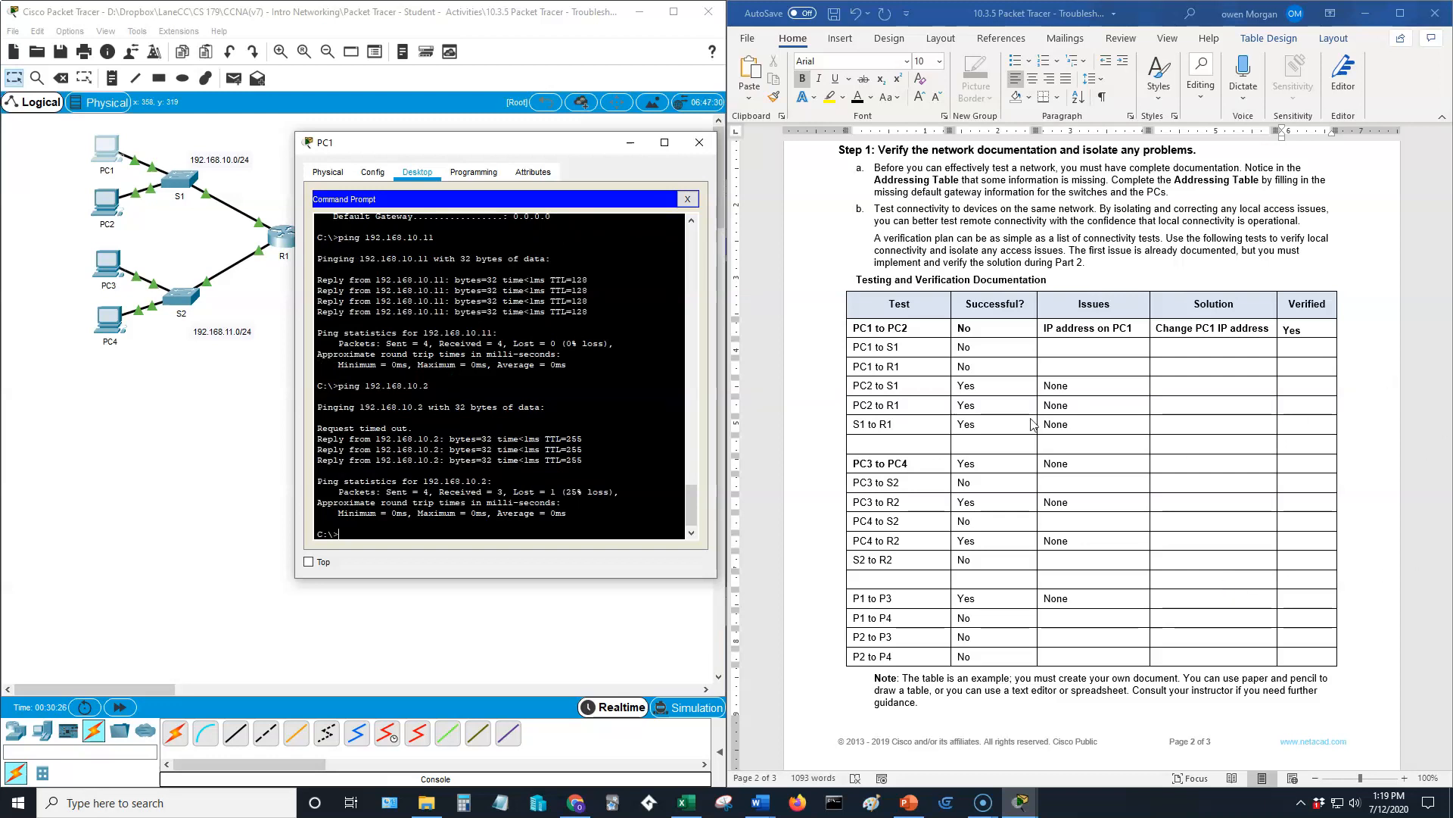
Step: Copy "IP address on PC1" and "Change PC1 IP address" into the PC1 to S1 row and mark it verified with "Yes"
{"action": "left_click", "coordinate": [1092, 324]}
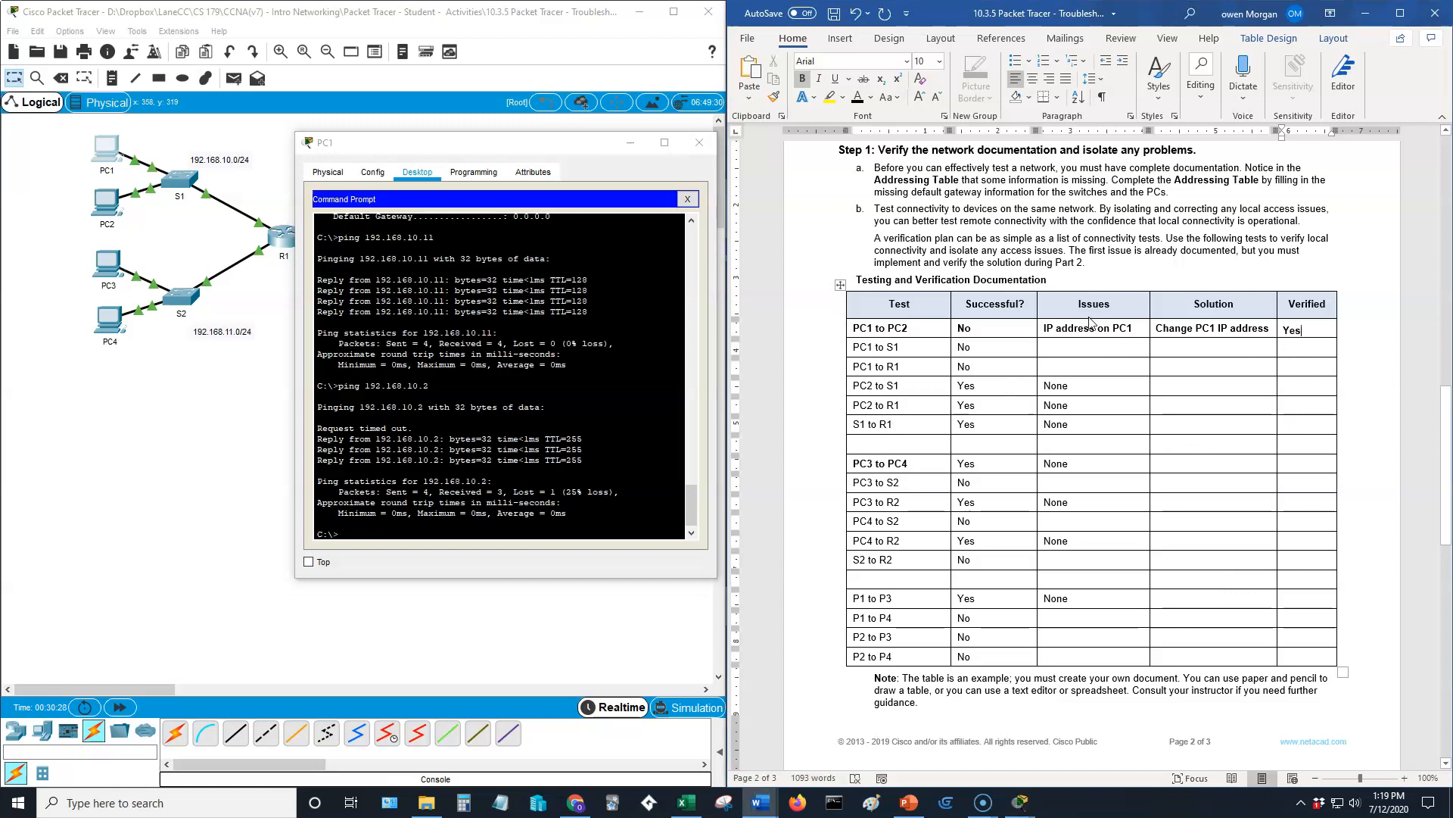
{"action": "left_click_drag", "start_coordinate": [1041, 327], "coordinate": [1133, 328]}
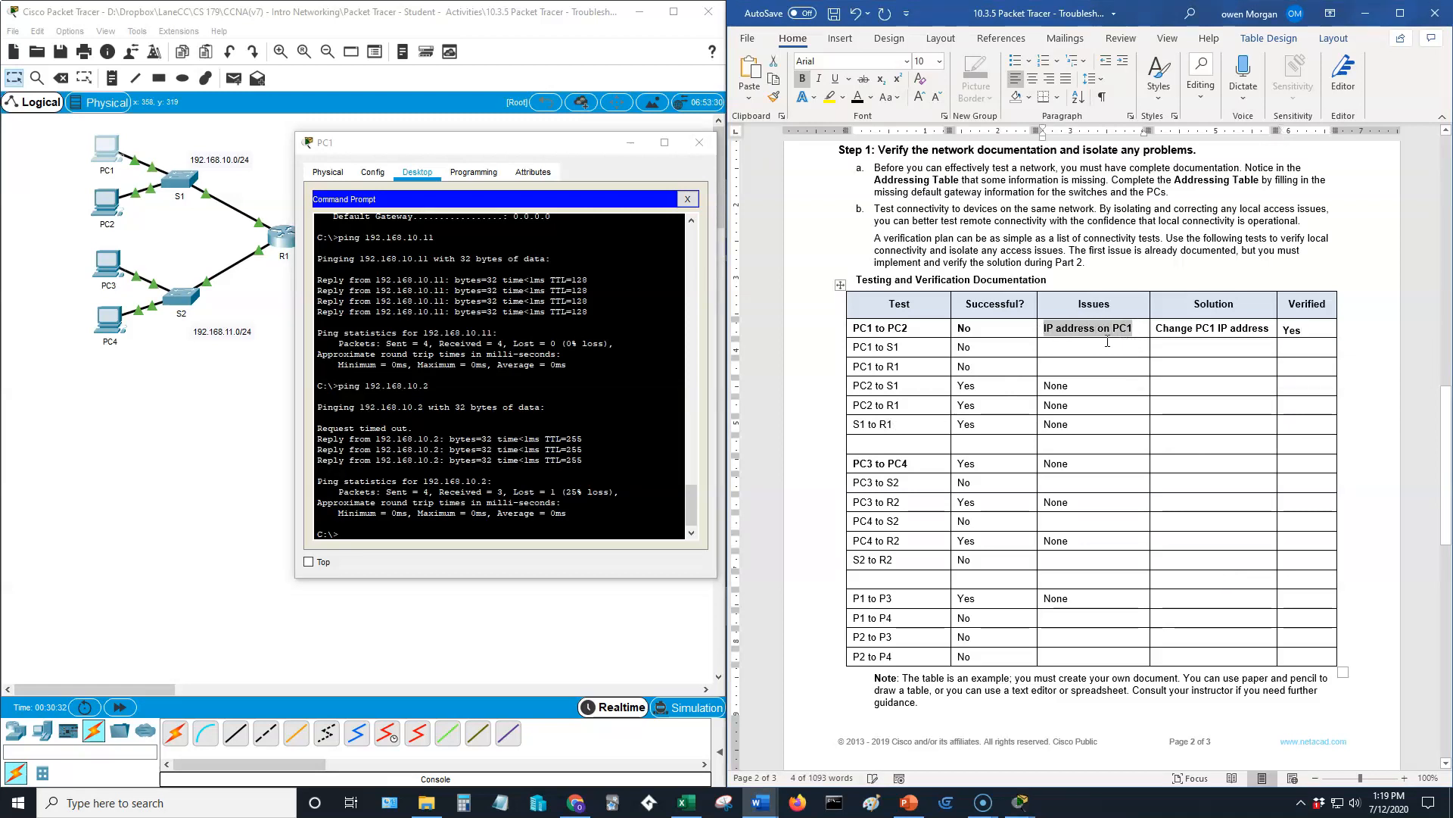
{"action": "key", "text": "ctrl+c"}
{"action": "left_click", "coordinate": [1083, 349]}
{"action": "key", "text": "ctrl+v"}
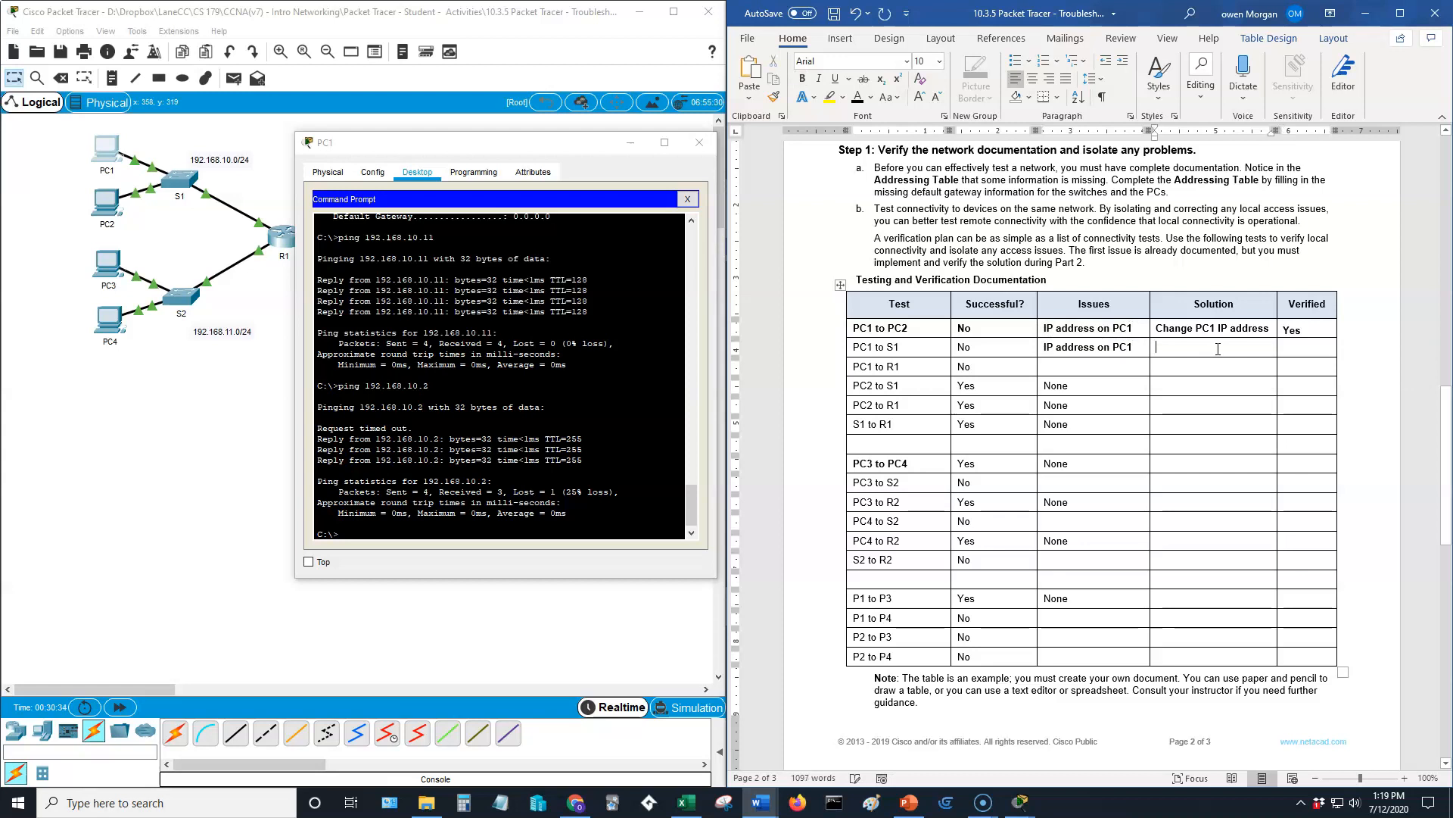
{"action": "left_click_drag", "start_coordinate": [1156, 328], "coordinate": [1264, 337]}
{"action": "key", "text": "ctrl+c"}
{"action": "left_click", "coordinate": [1238, 351]}
{"action": "key", "text": "ctrl+v"}
{"action": "left_click", "coordinate": [1292, 350]}
{"action": "type", "text": "es"}
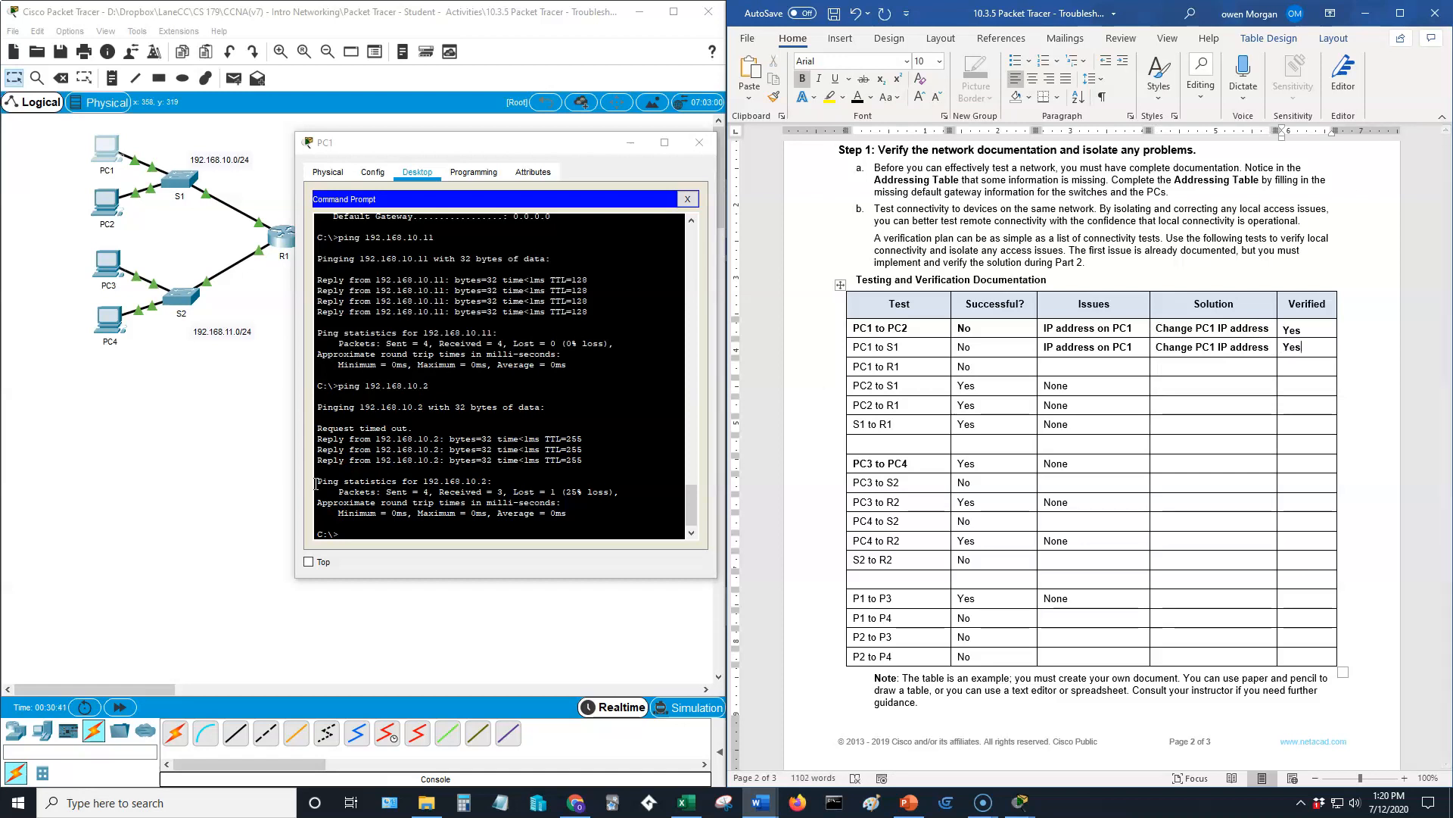
Step: Ping 192.168.10.1 from PC1's command prompt to retest its connection to R1
{"action": "left_click", "coordinate": [423, 553]}
{"action": "type", "text": "ping 192.168.10."}
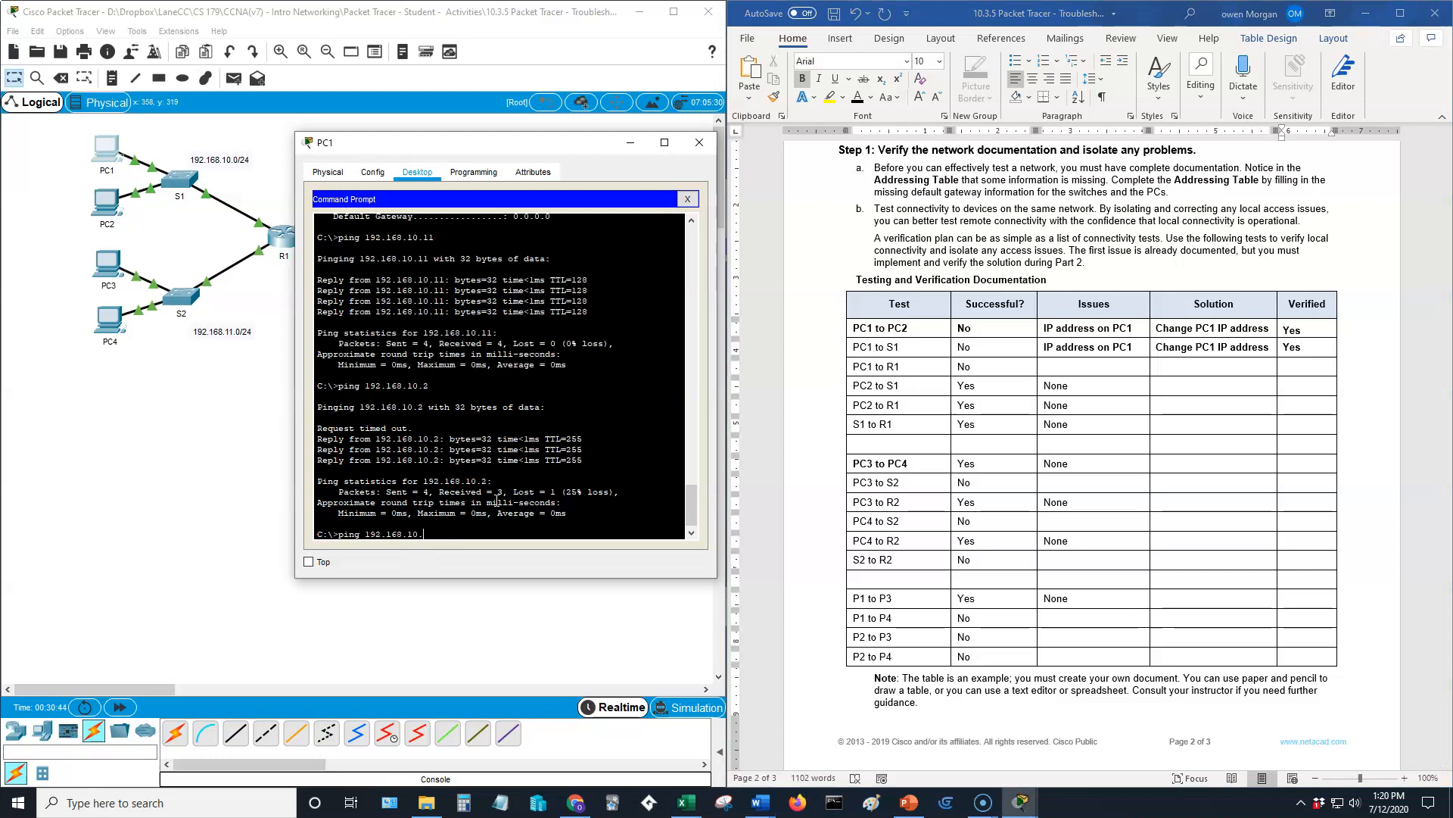
{"action": "type", "text": "1"}
{"action": "key", "text": "Return"}
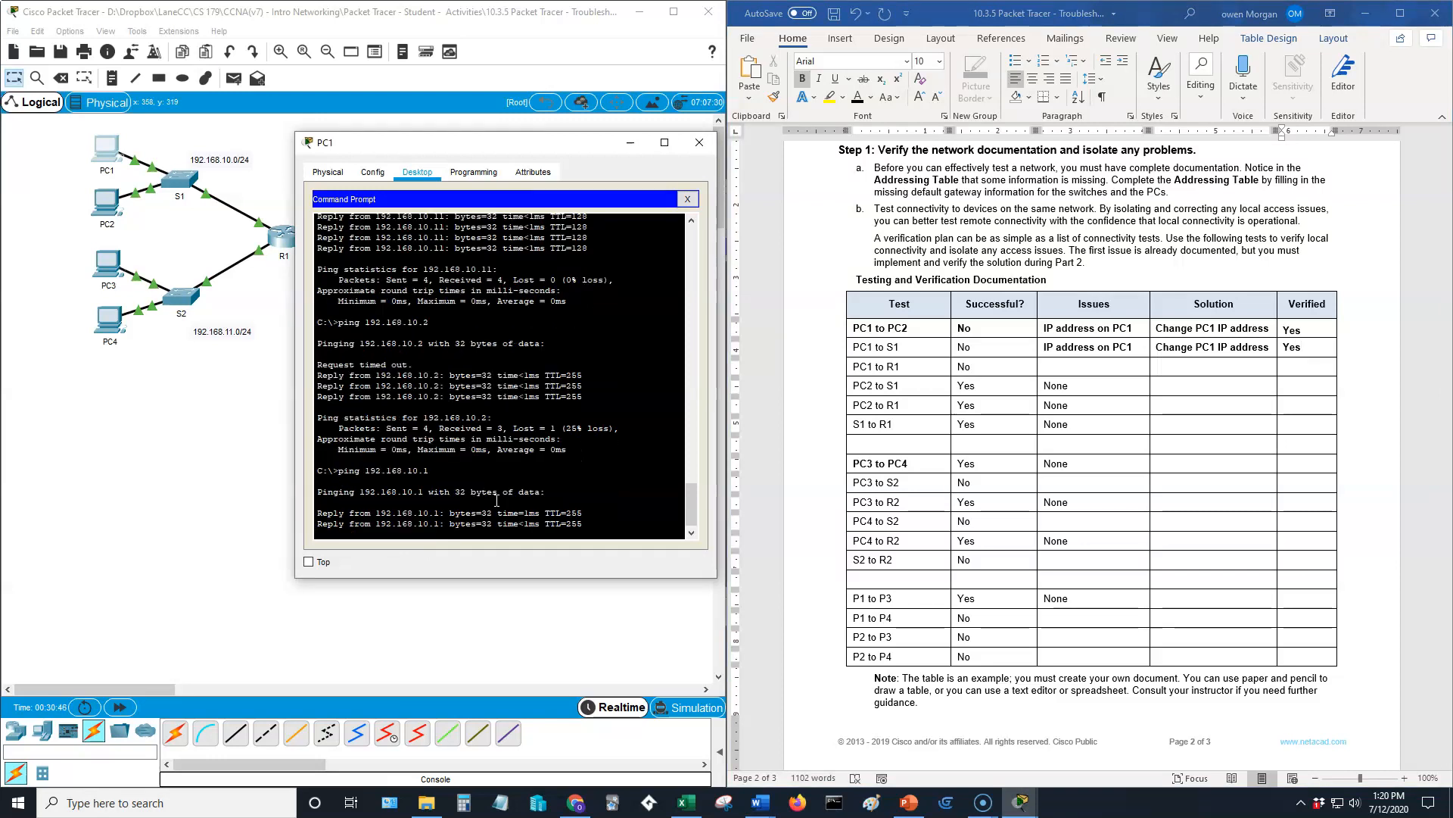
Step: Fill in the PC1 to R1 row with "IP address on PC1" and "Change PC1 IP address", and close the PC1 window
{"action": "left_click", "coordinate": [1072, 367]}
{"action": "left_click_drag", "start_coordinate": [1046, 347], "coordinate": [1234, 347]}
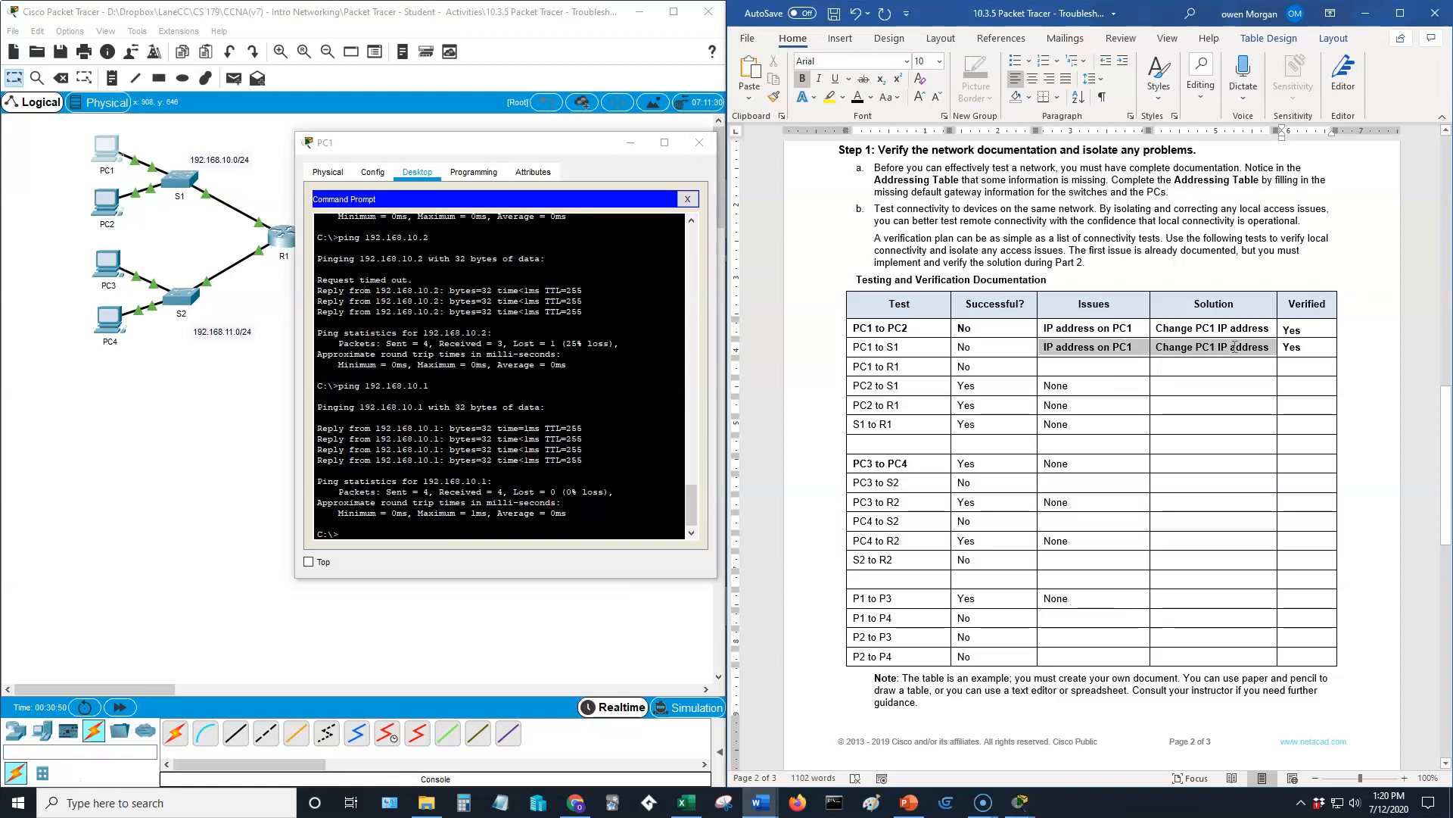
{"action": "left_click", "coordinate": [1085, 369]}
{"action": "key", "text": "ctrl+v"}
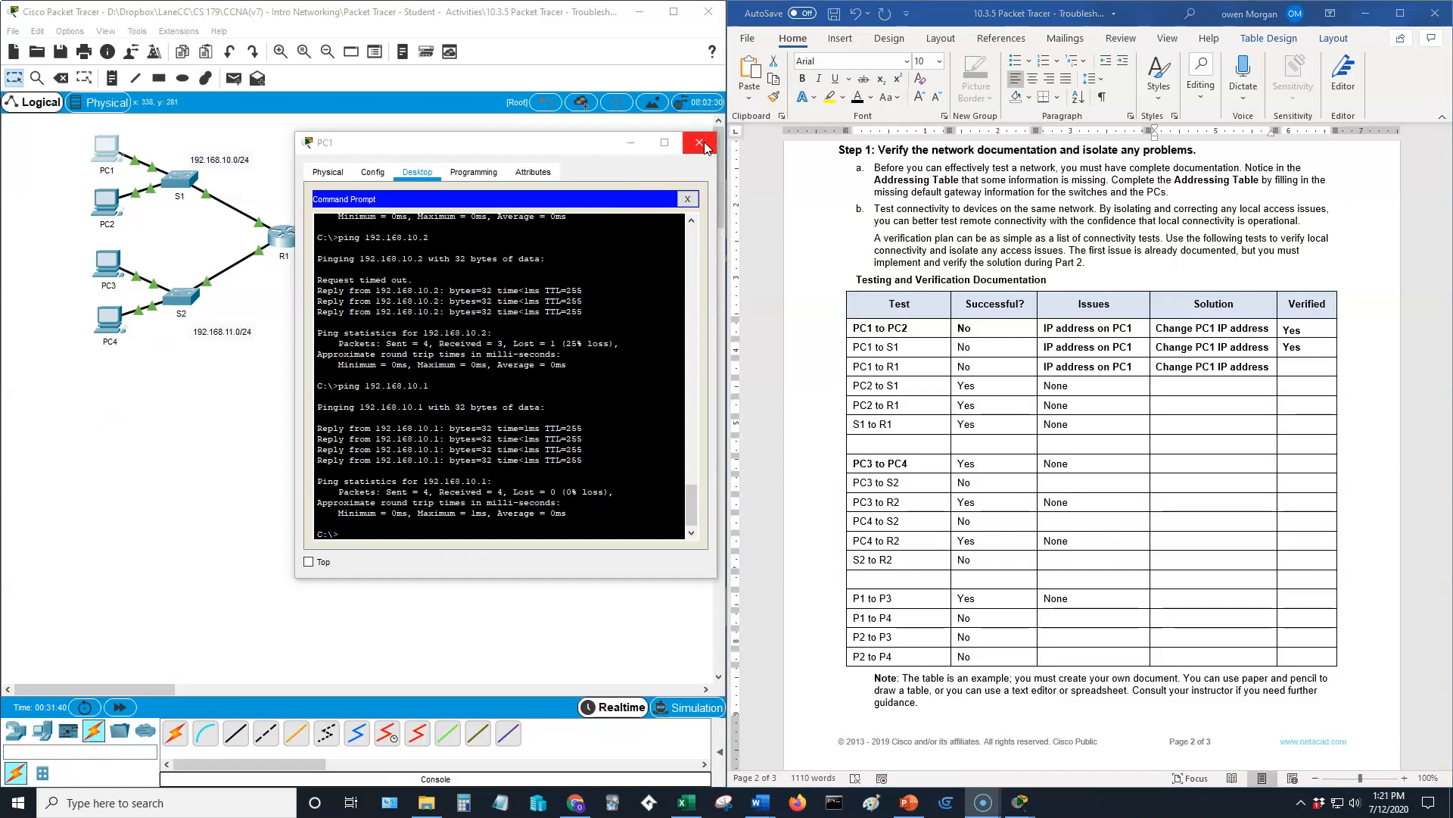
{"action": "left_click", "coordinate": [699, 142]}
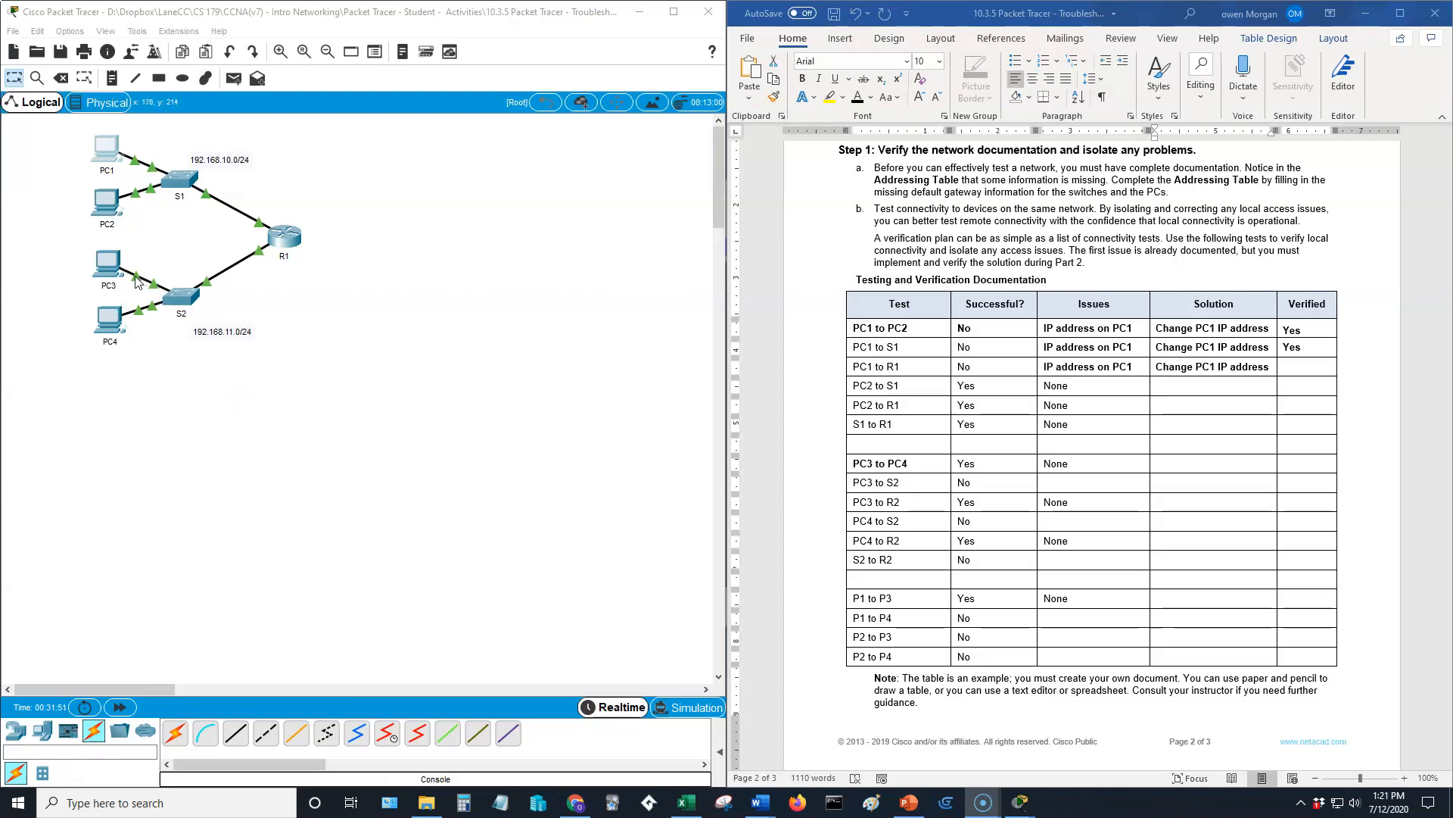
Step: Check PC3's IP configuration with ipconfig in its command prompt, then close the PC3 window
{"action": "left_click", "coordinate": [104, 262]}
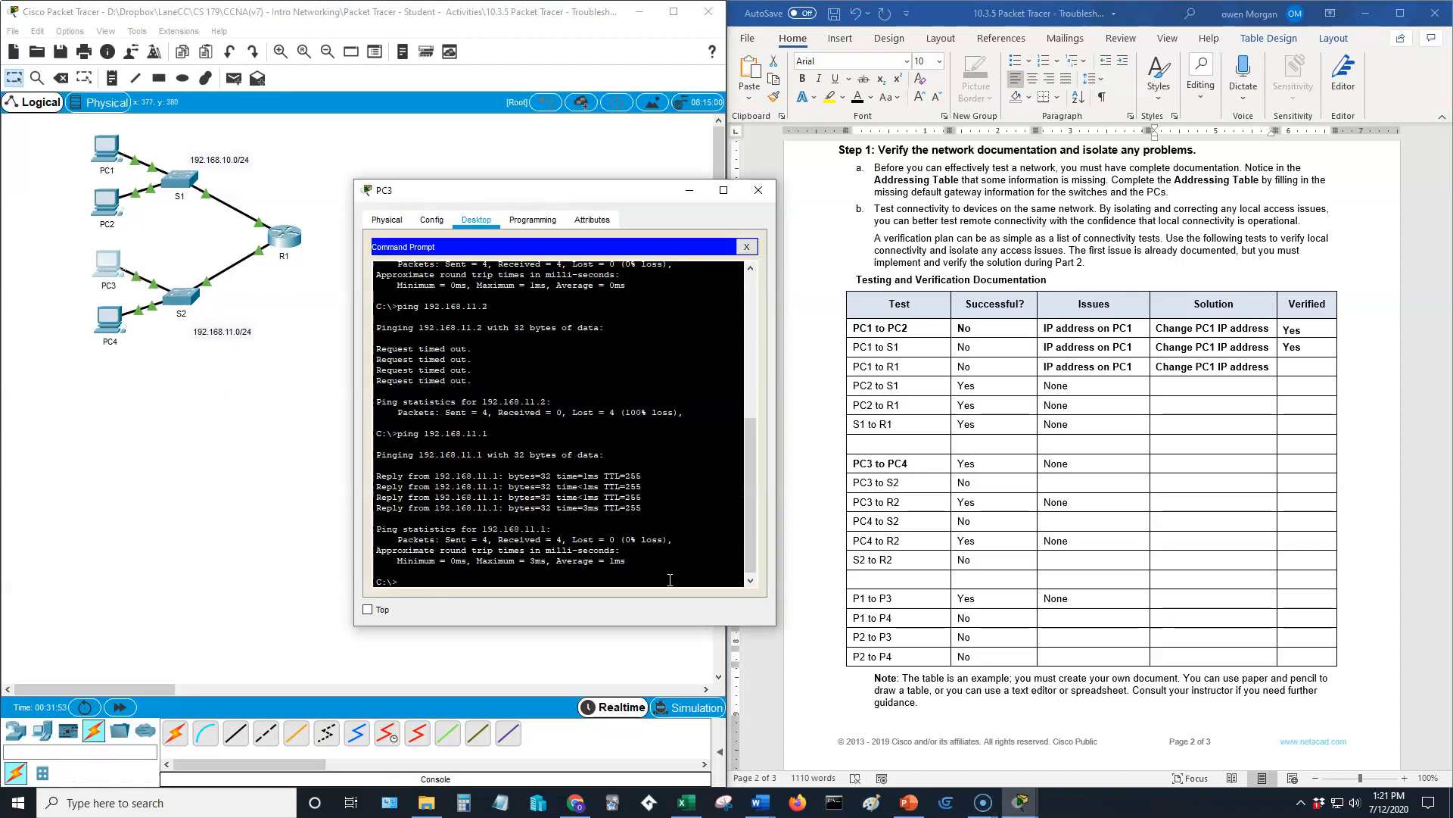
{"action": "key", "text": "Return"}
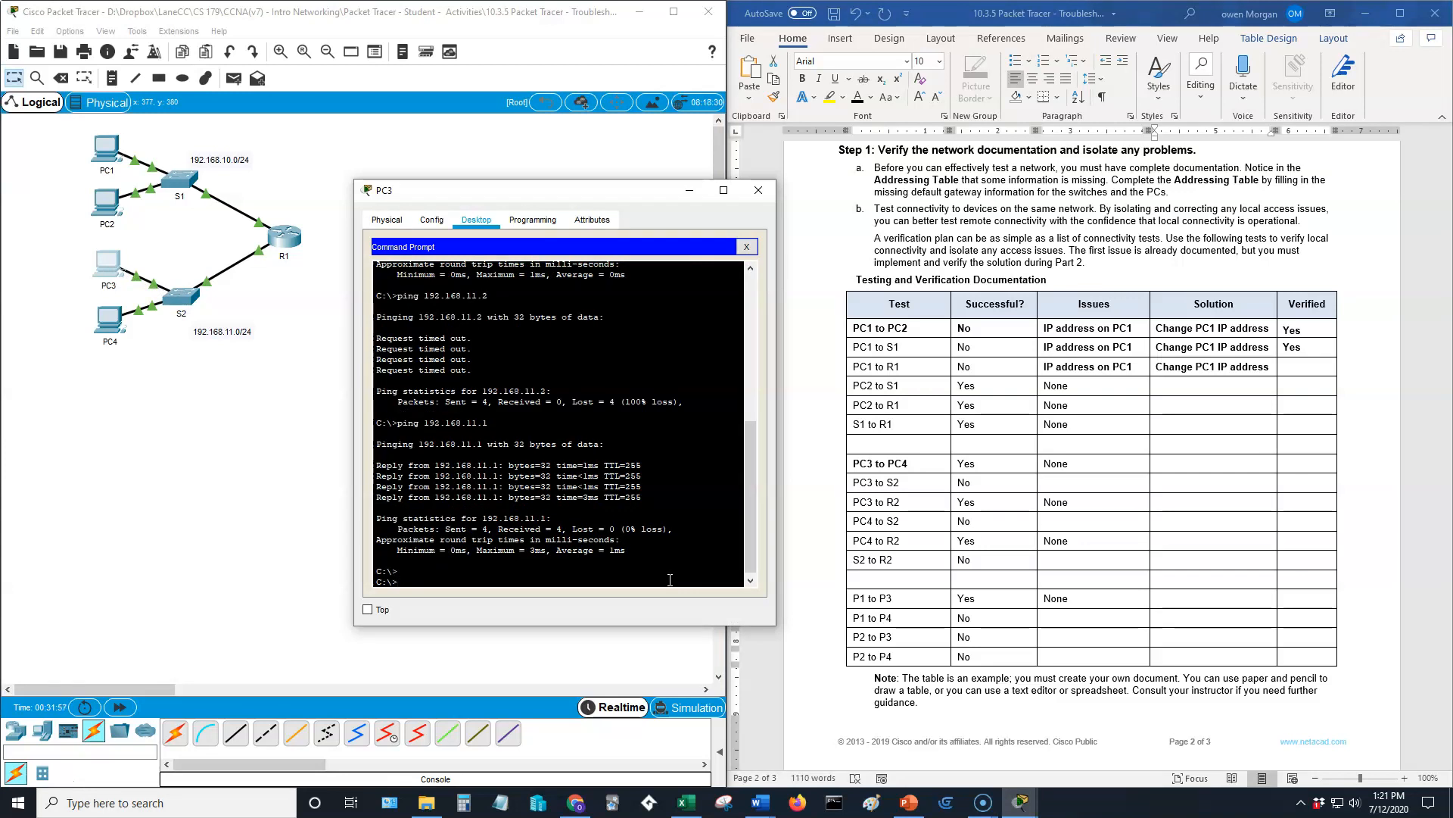
{"action": "type", "text": "ipconfig"}
{"action": "key", "text": "Return"}
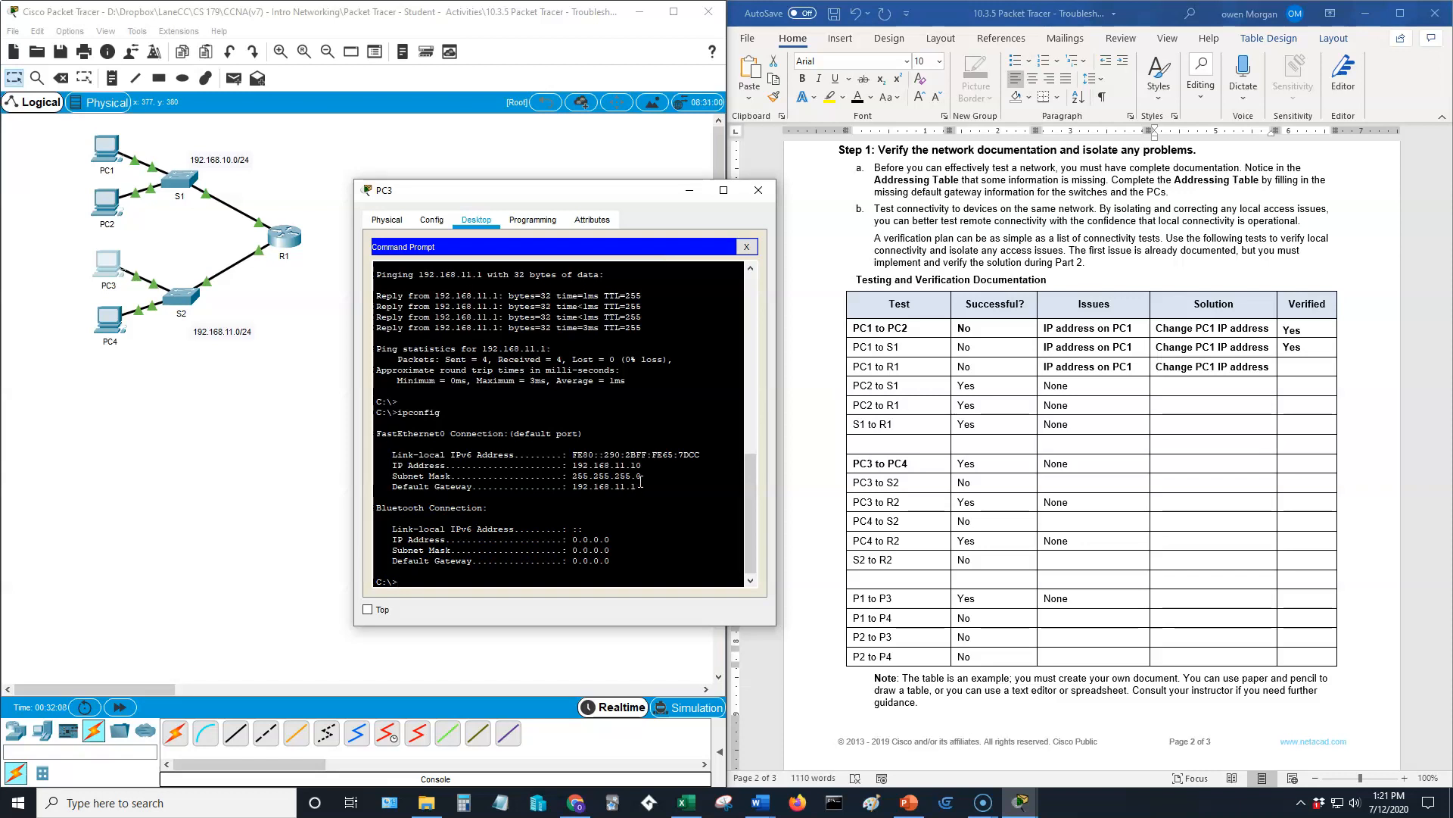
{"action": "left_click", "coordinate": [754, 195]}
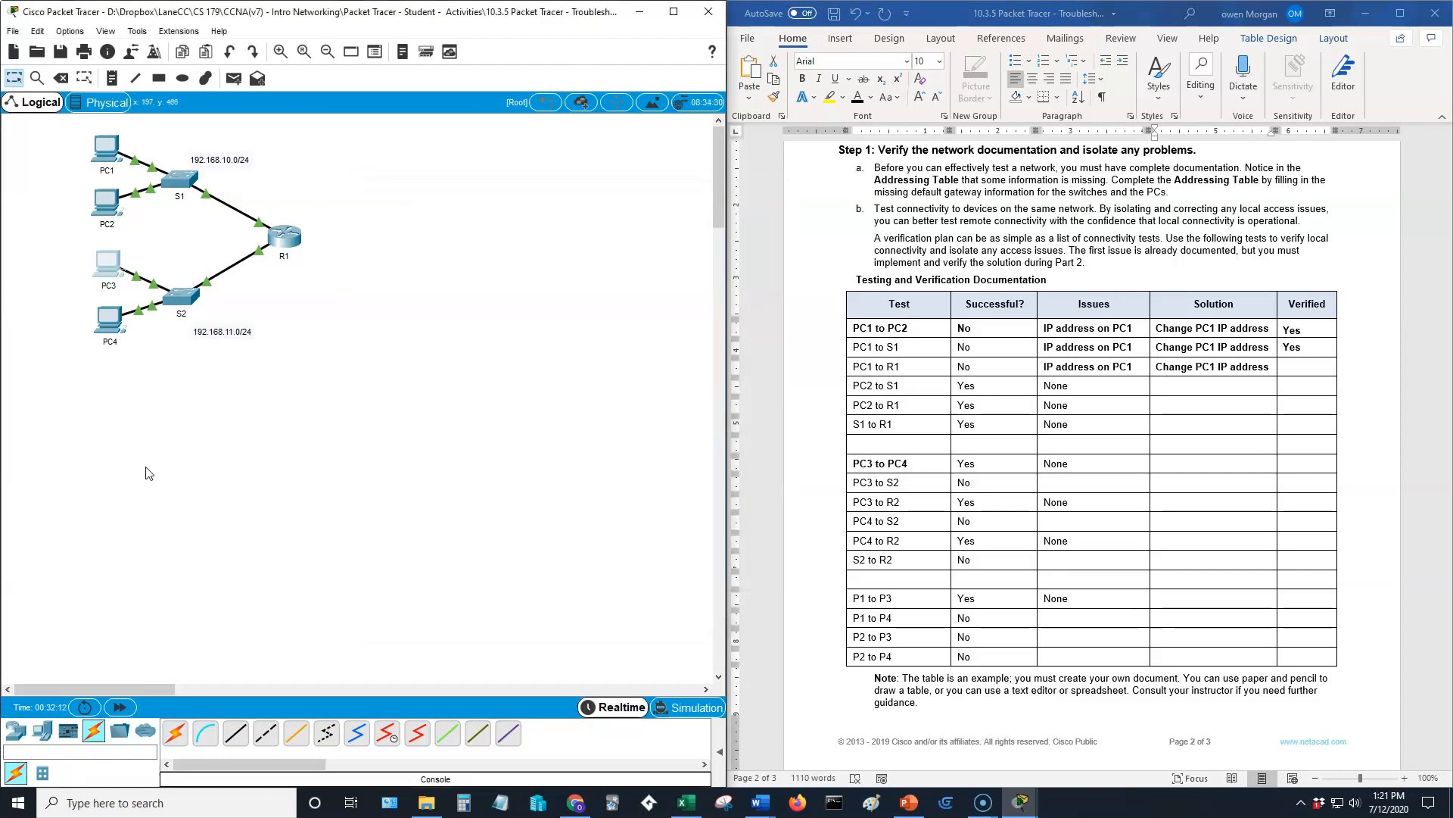
Step: Enter privileged mode on switch S2 and page through its running configuration to examine the VLAN 1 and default gateway settings
{"action": "left_click", "coordinate": [181, 297]}
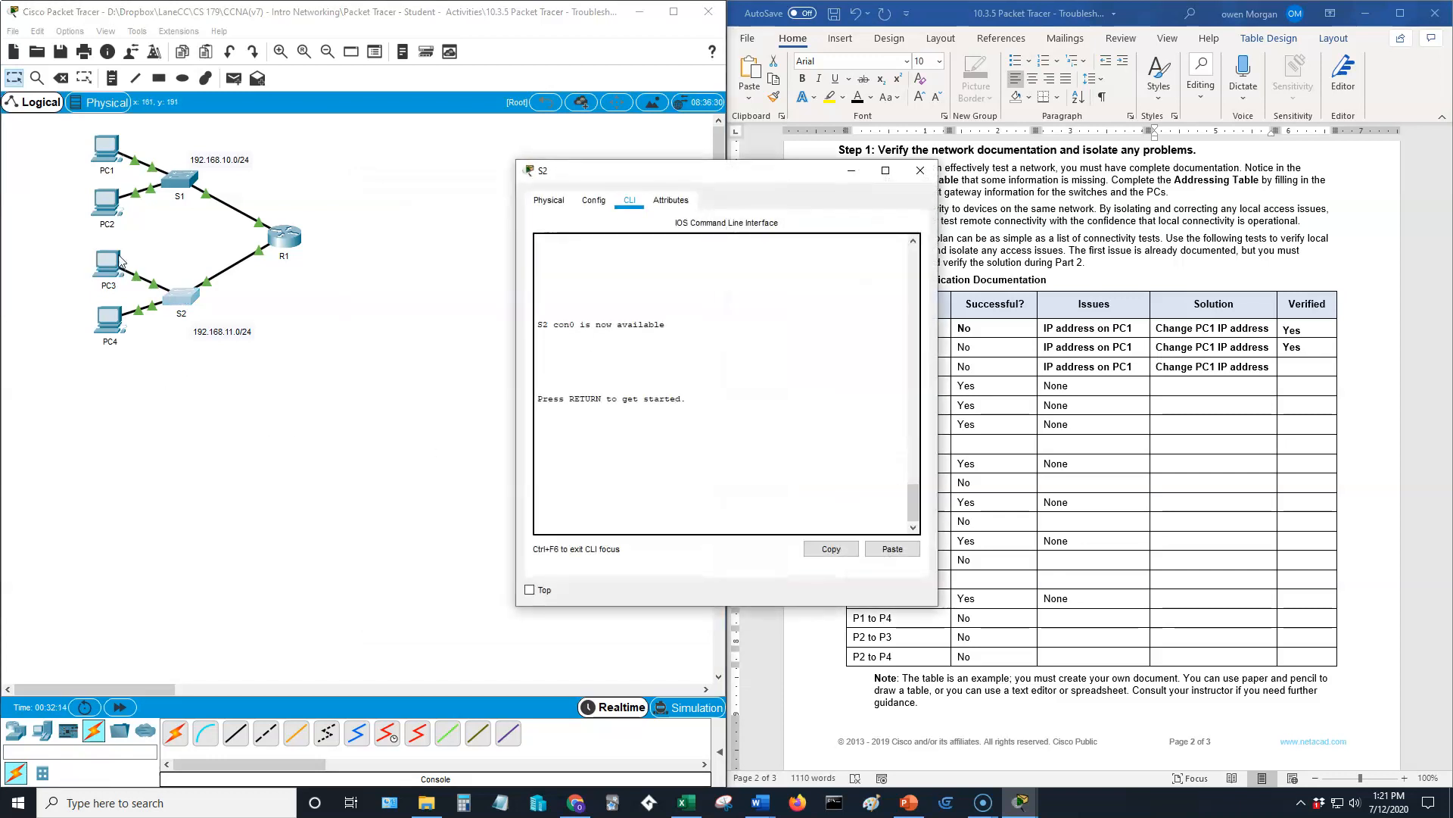
{"action": "key", "text": "Return"}
{"action": "type", "text": "enable"}
{"action": "key", "text": "Return"}
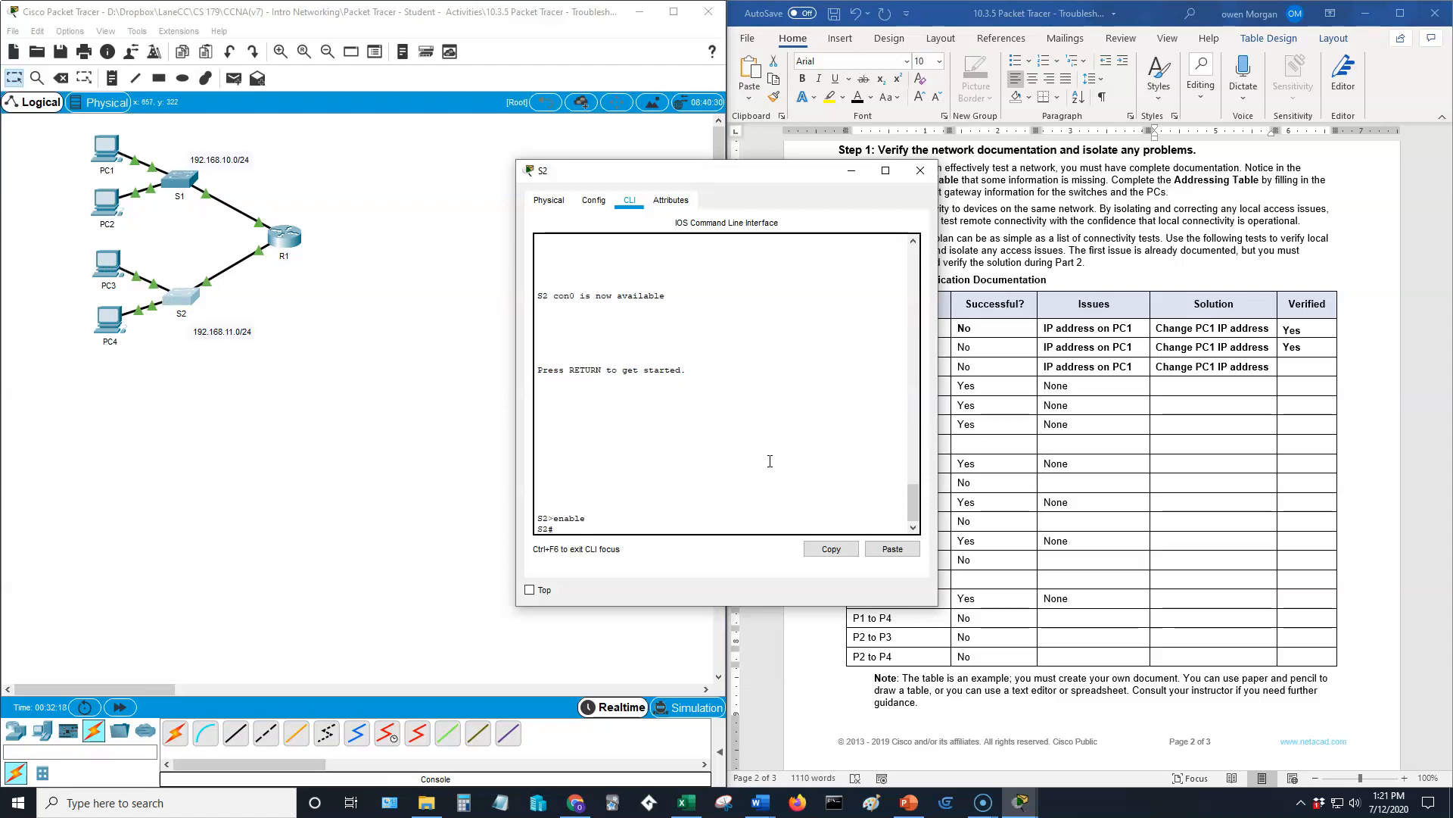
{"action": "type", "text": "show s"}
{"action": "type", "text": "un"}
{"action": "key", "text": "Return"}
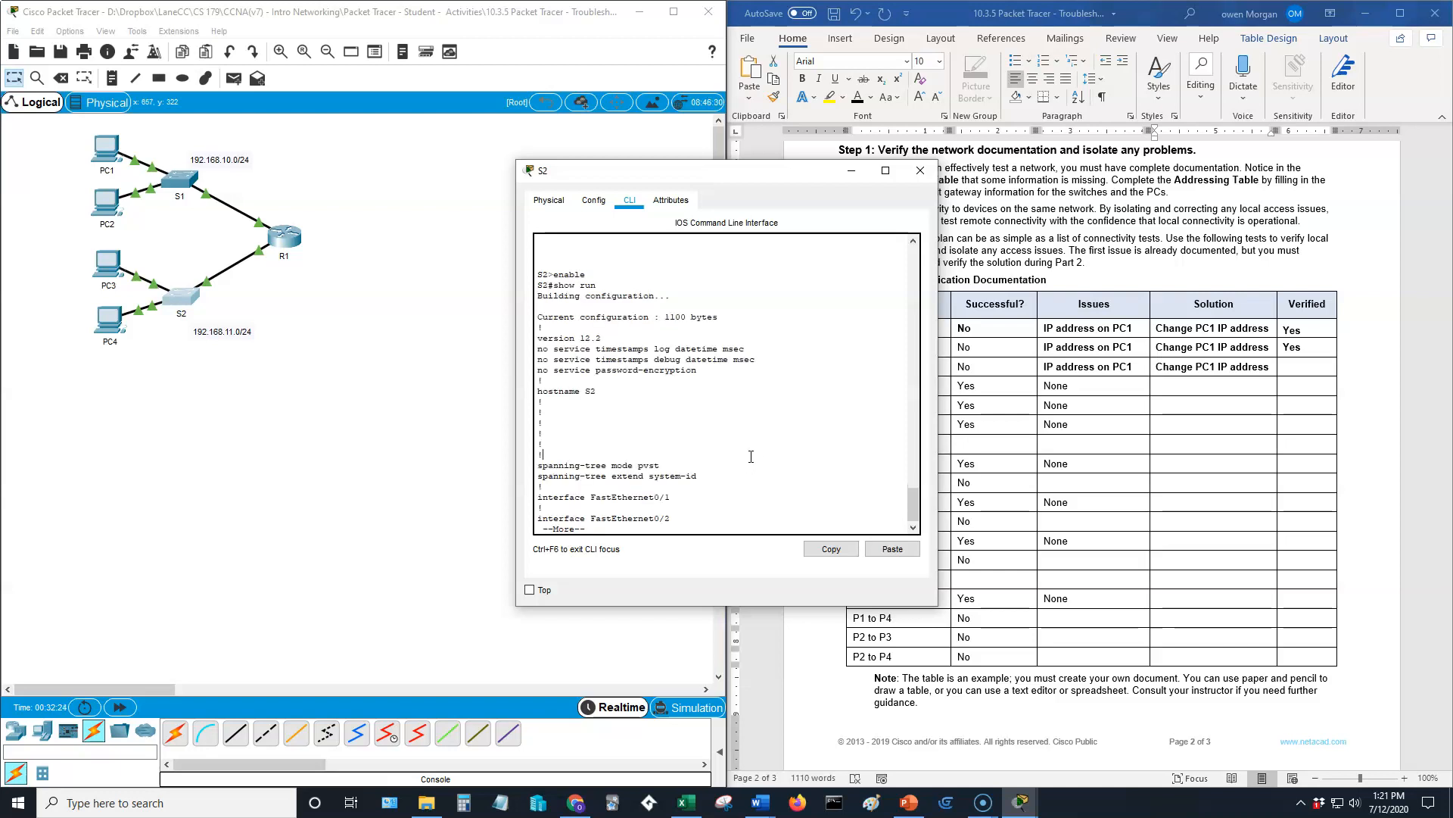
{"action": "key", "text": "space"}
{"action": "key", "text": "space"}
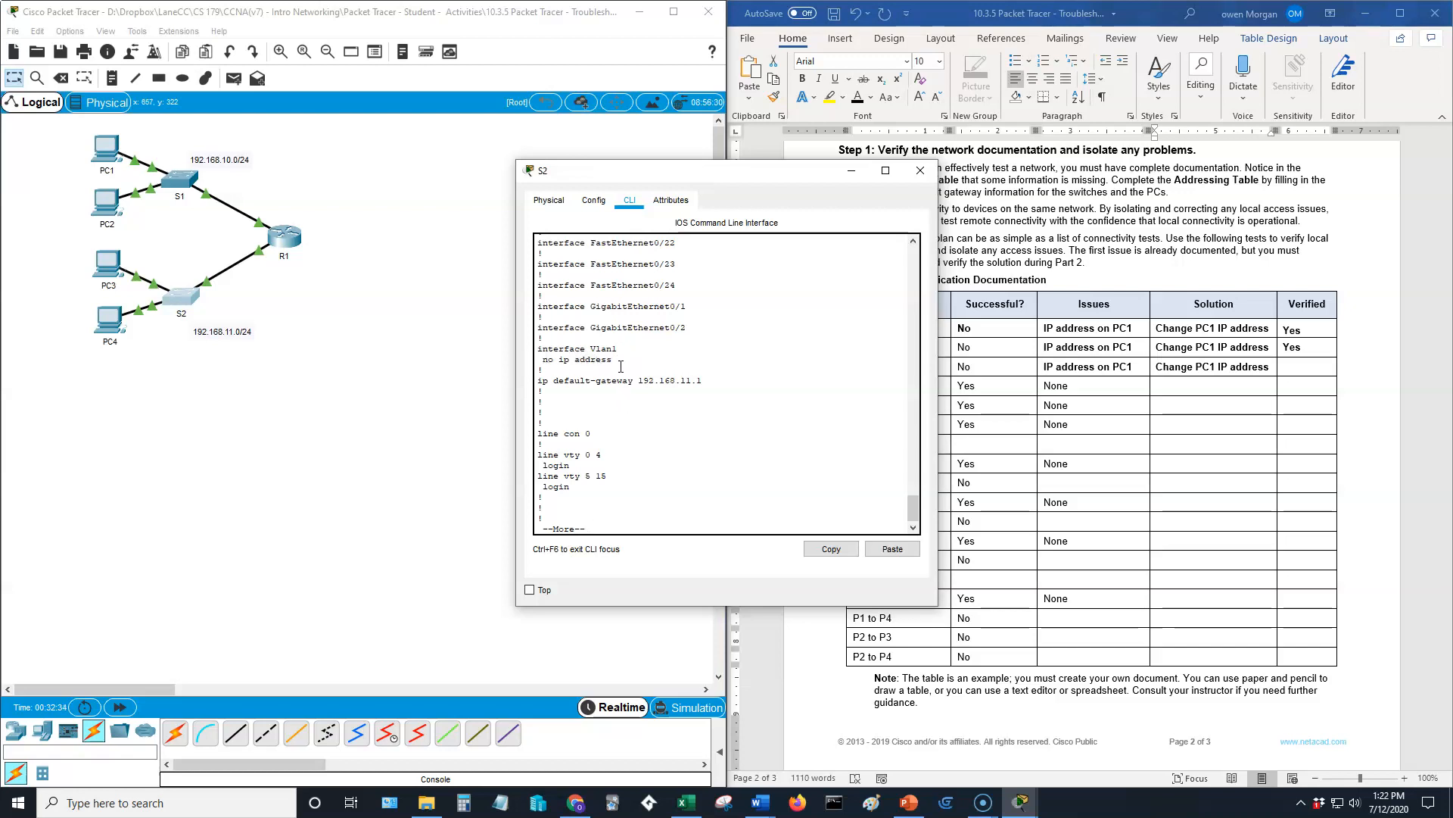
{"action": "key", "text": "space"}
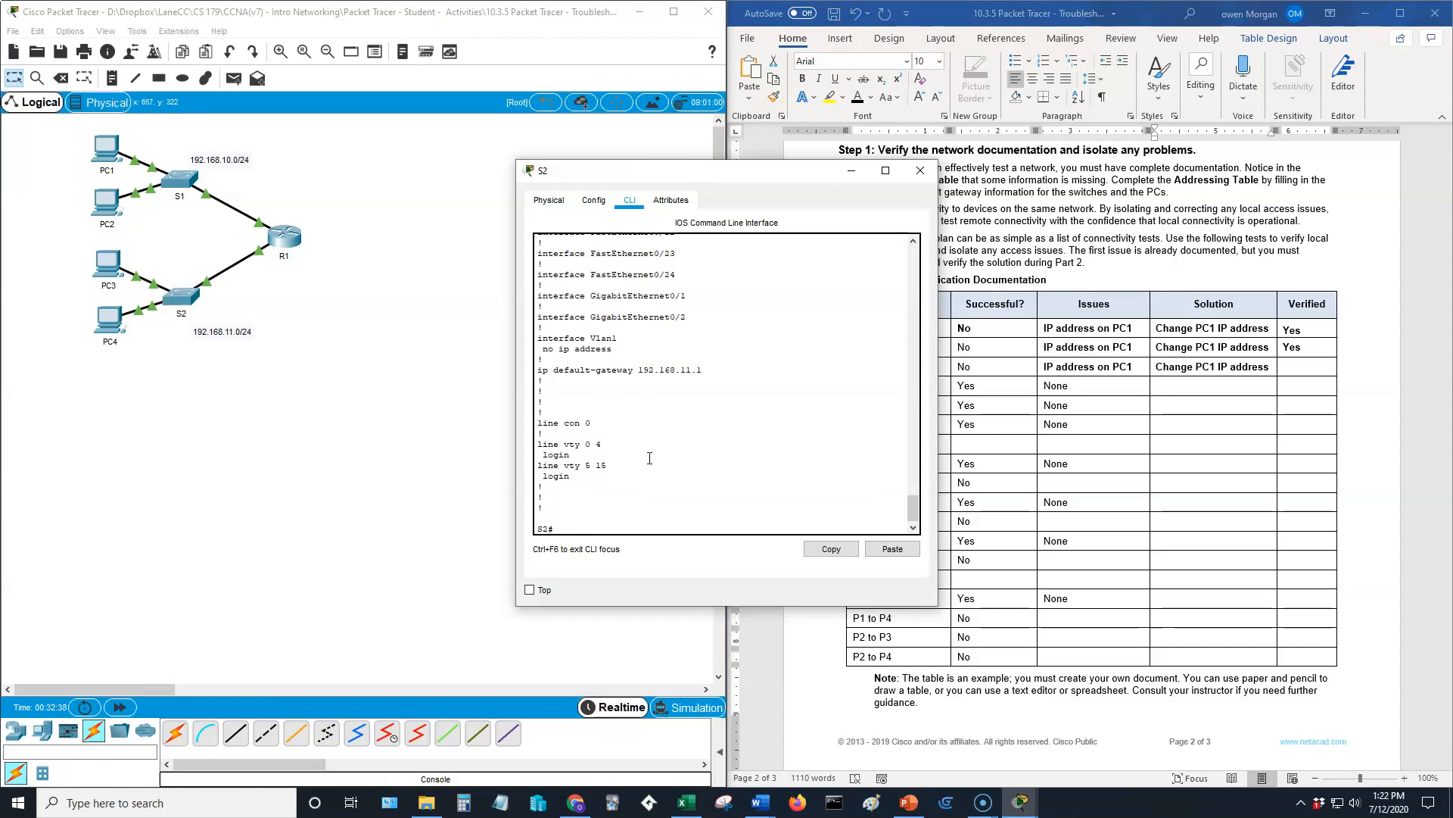
Step: Fill in the PC3 to S2 row with the issue "No ip address on S2" and the solution "Add ip address"
{"action": "left_click", "coordinate": [1036, 482]}
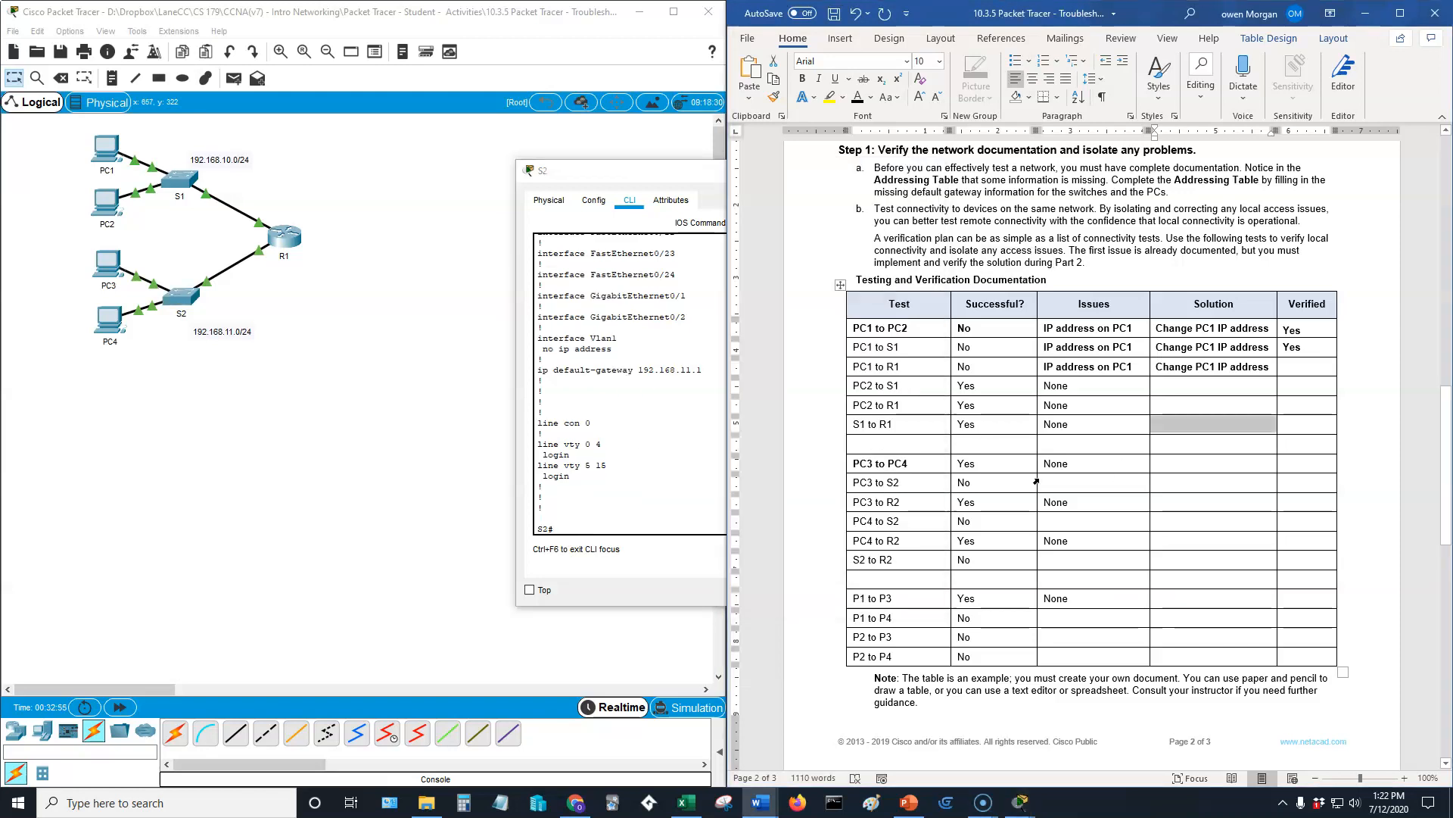
{"action": "left_click", "coordinate": [1084, 481]}
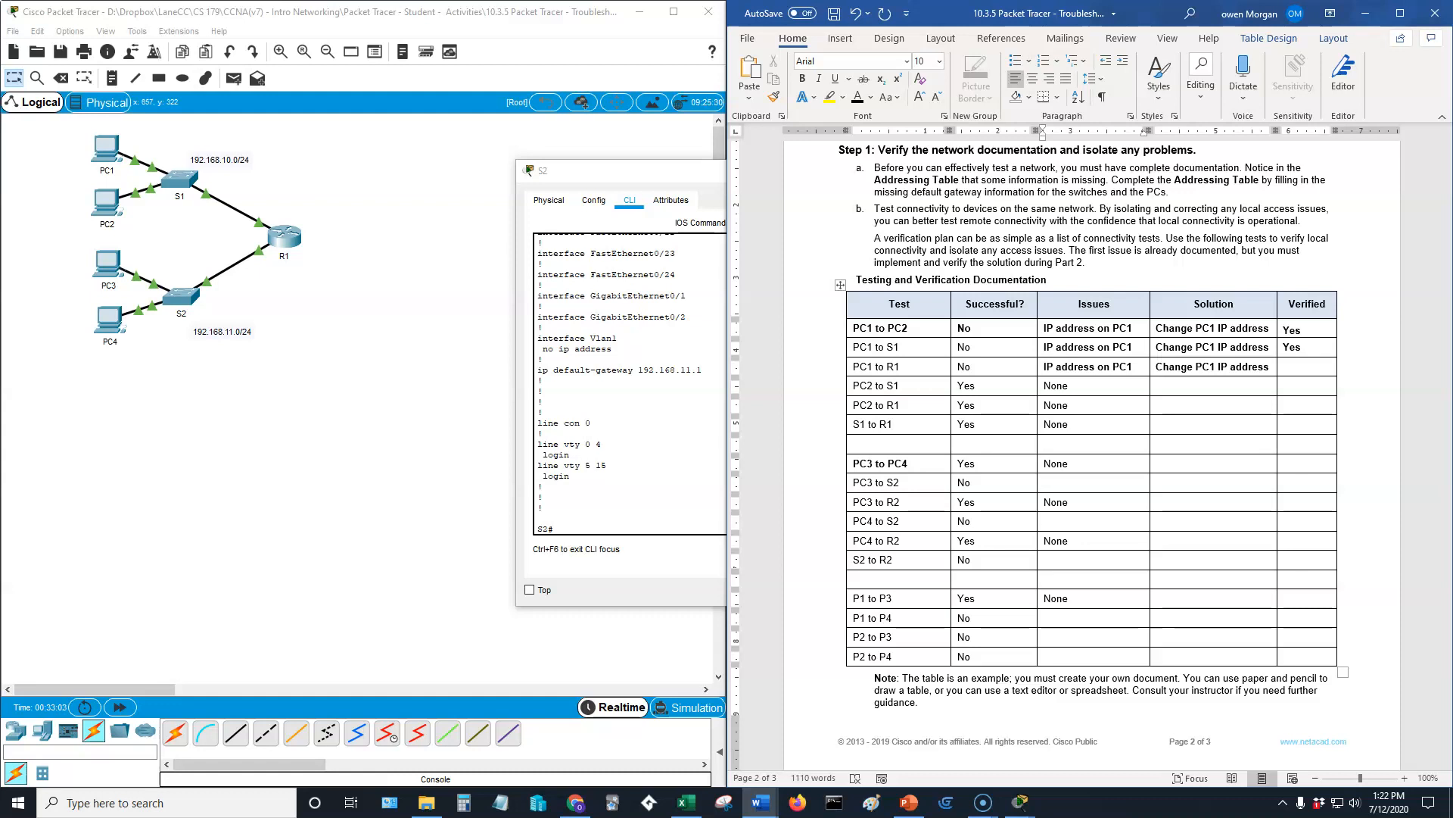
{"action": "type", "text": "No ip address on Sw"}
{"action": "key", "text": "BackSpace"}
{"action": "type", "text": "2"}
{"action": "key", "text": "Tab"}
{"action": "type", "text": "Add ip address"}
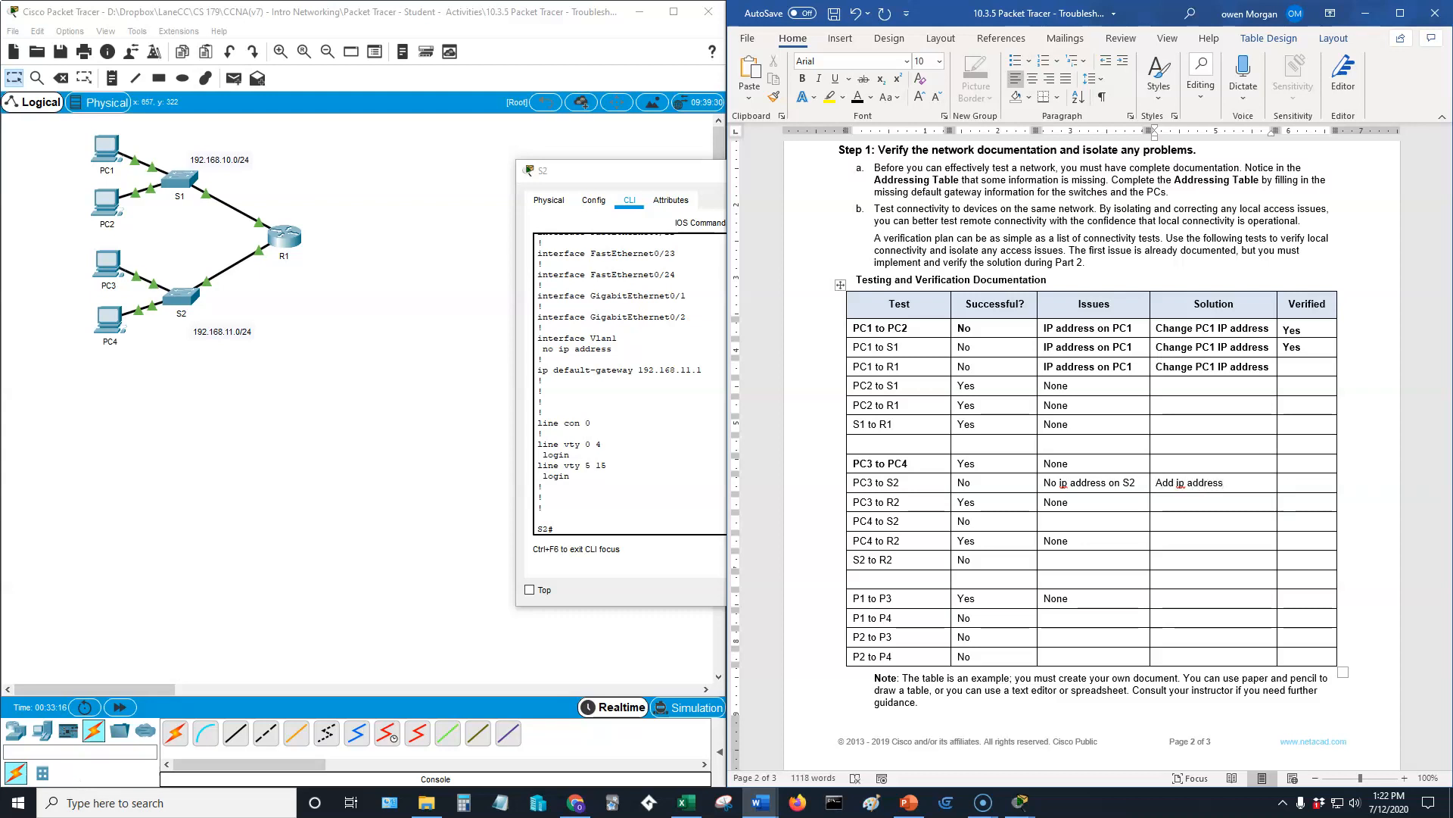
Step: Assign IP address 192.168.11.2 with mask 255.255.255.0 to the VLAN 1 interface on switch S2
{"action": "left_click", "coordinate": [661, 520]}
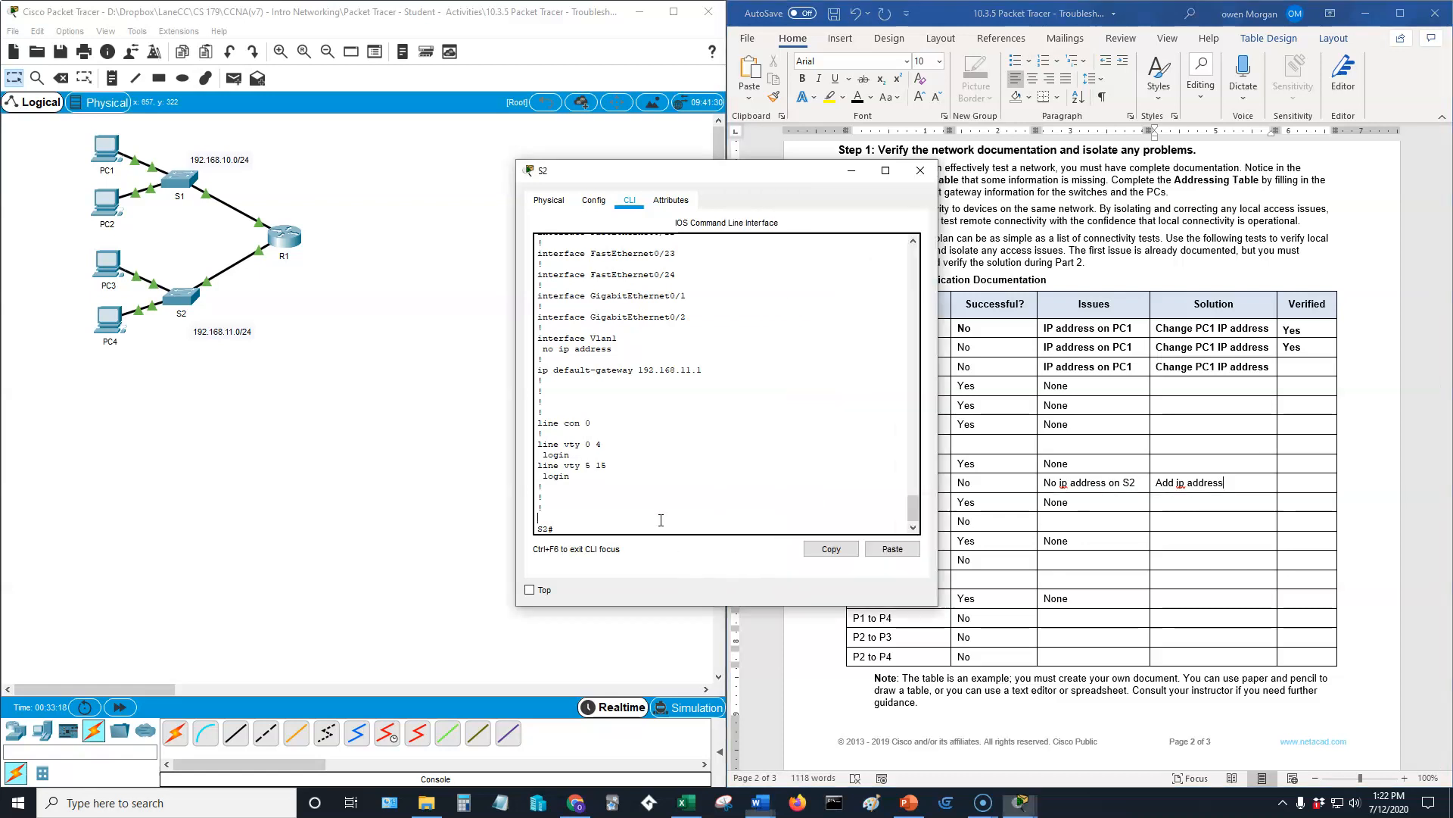
{"action": "type", "text": "config t"}
{"action": "key", "text": "Return"}
{"action": "type", "text": "int vla"}
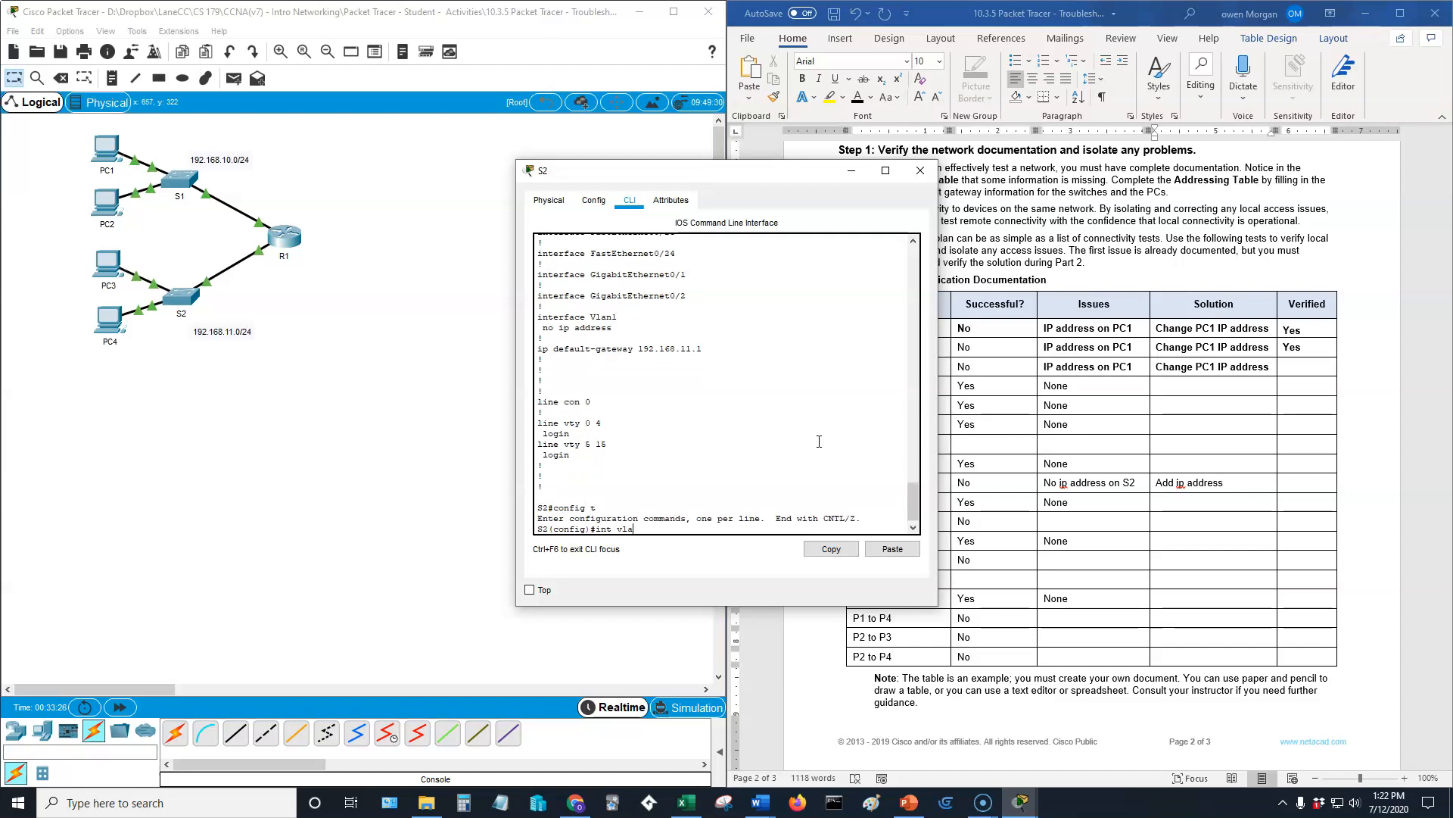
{"action": "type", "text": "n 1"}
{"action": "key", "text": "Return"}
{"action": "type", "text": "ip address 192.16"}
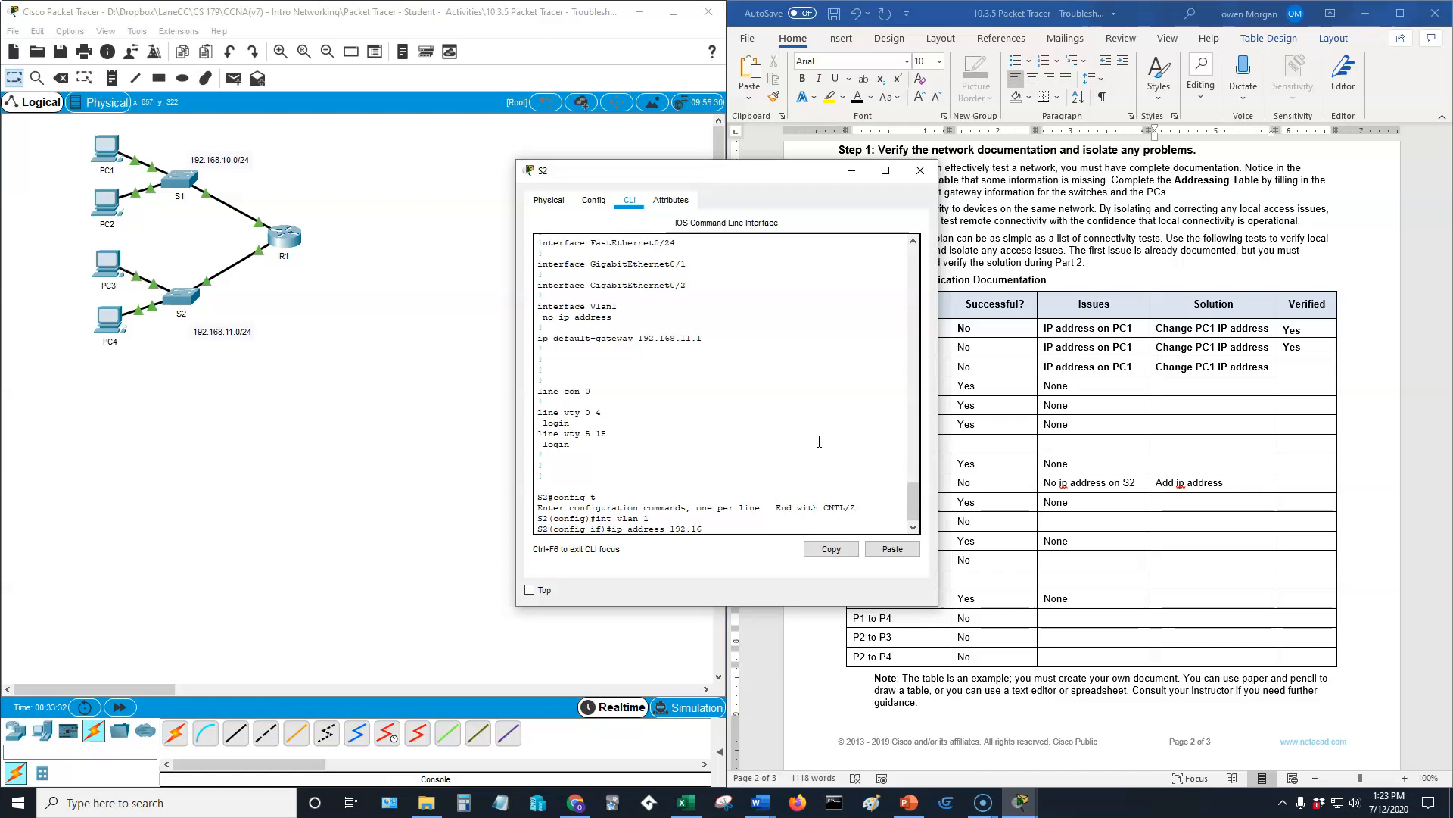
{"action": "type", "text": "8.11.2 255.255.255.0"}
{"action": "key", "text": "Return"}
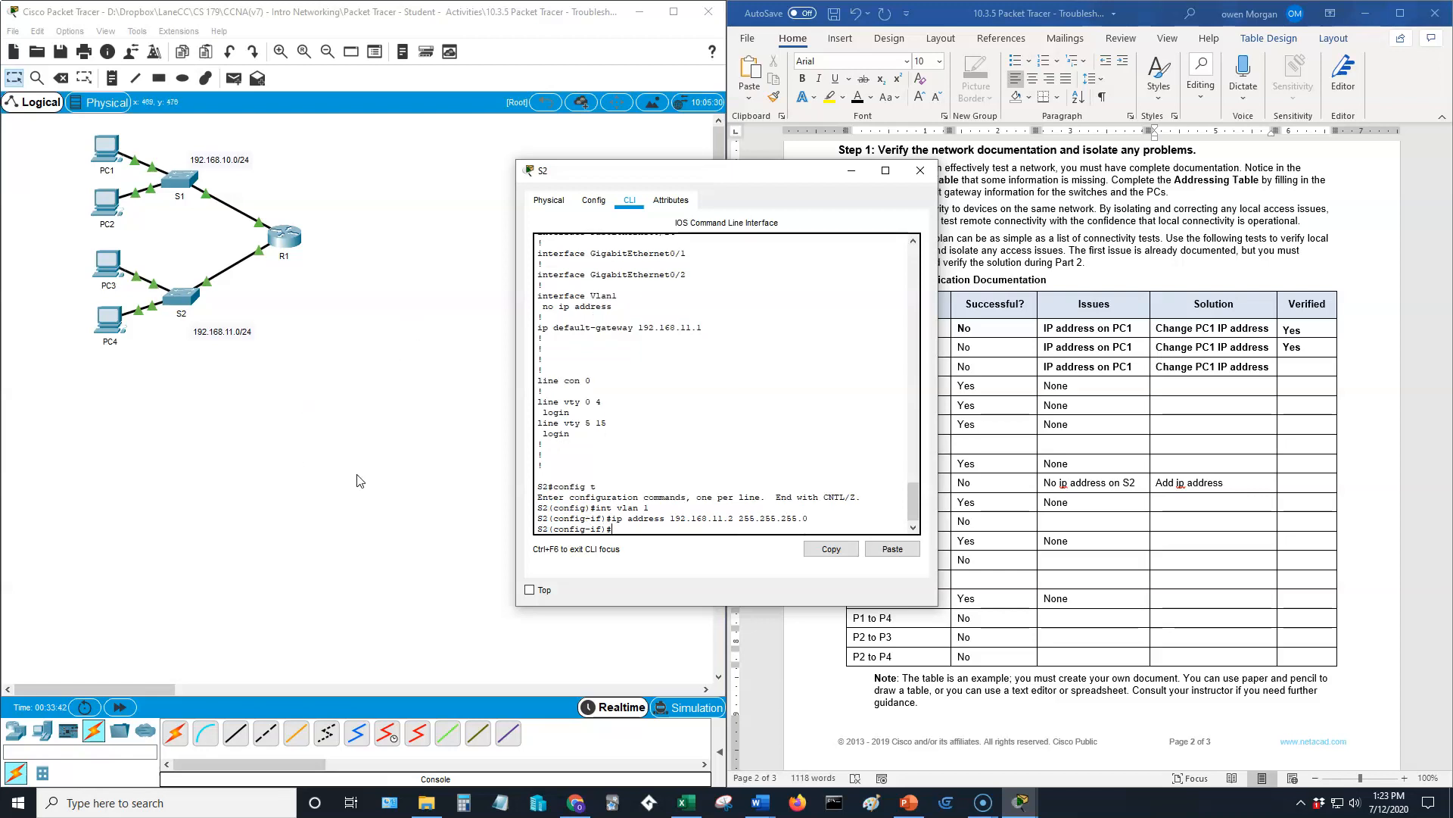
Step: Ping 192.168.11.2 from PC3's command prompt to retest its connection to S2
{"action": "left_click", "coordinate": [115, 261]}
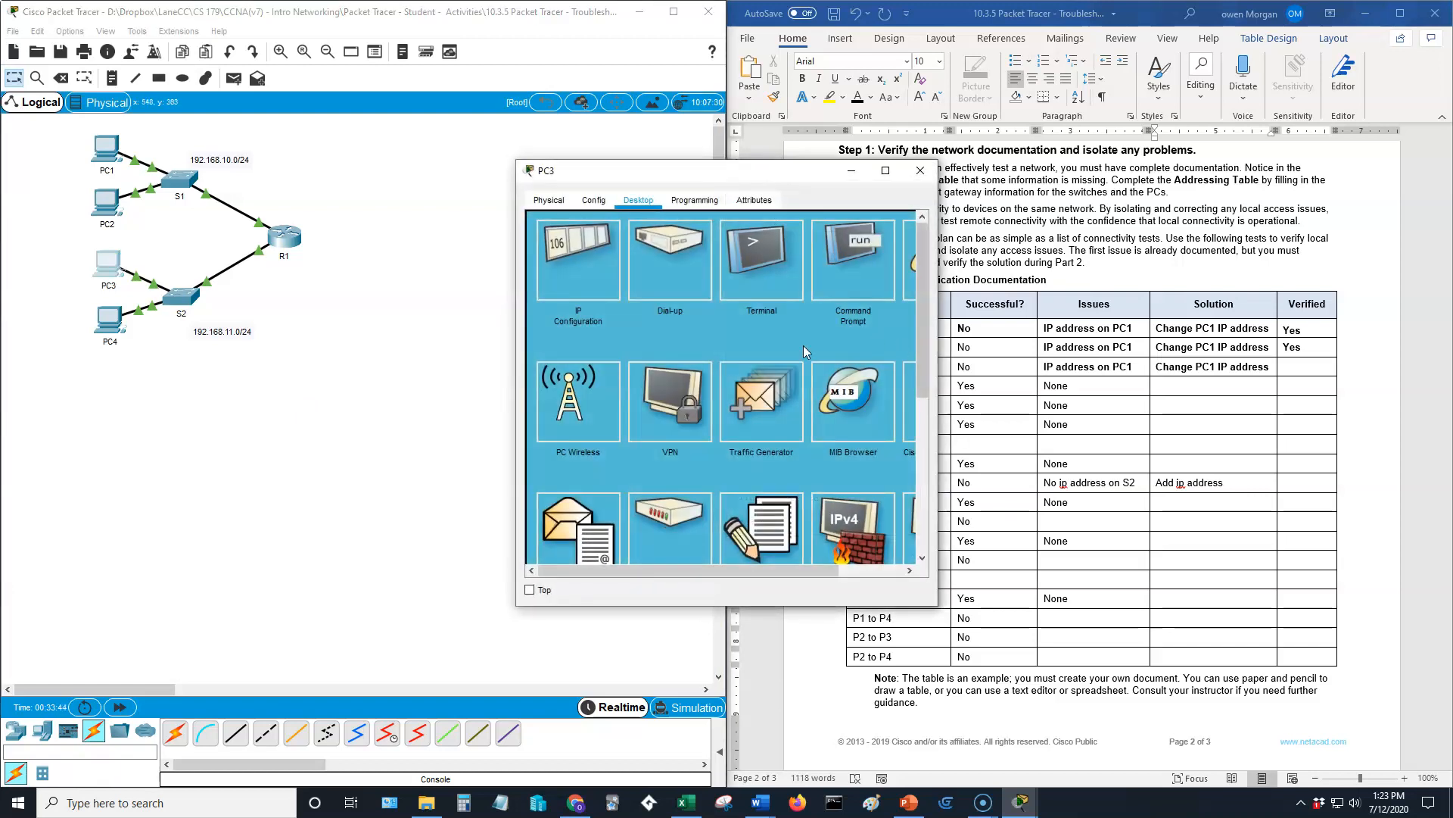
{"action": "left_click", "coordinate": [876, 263]}
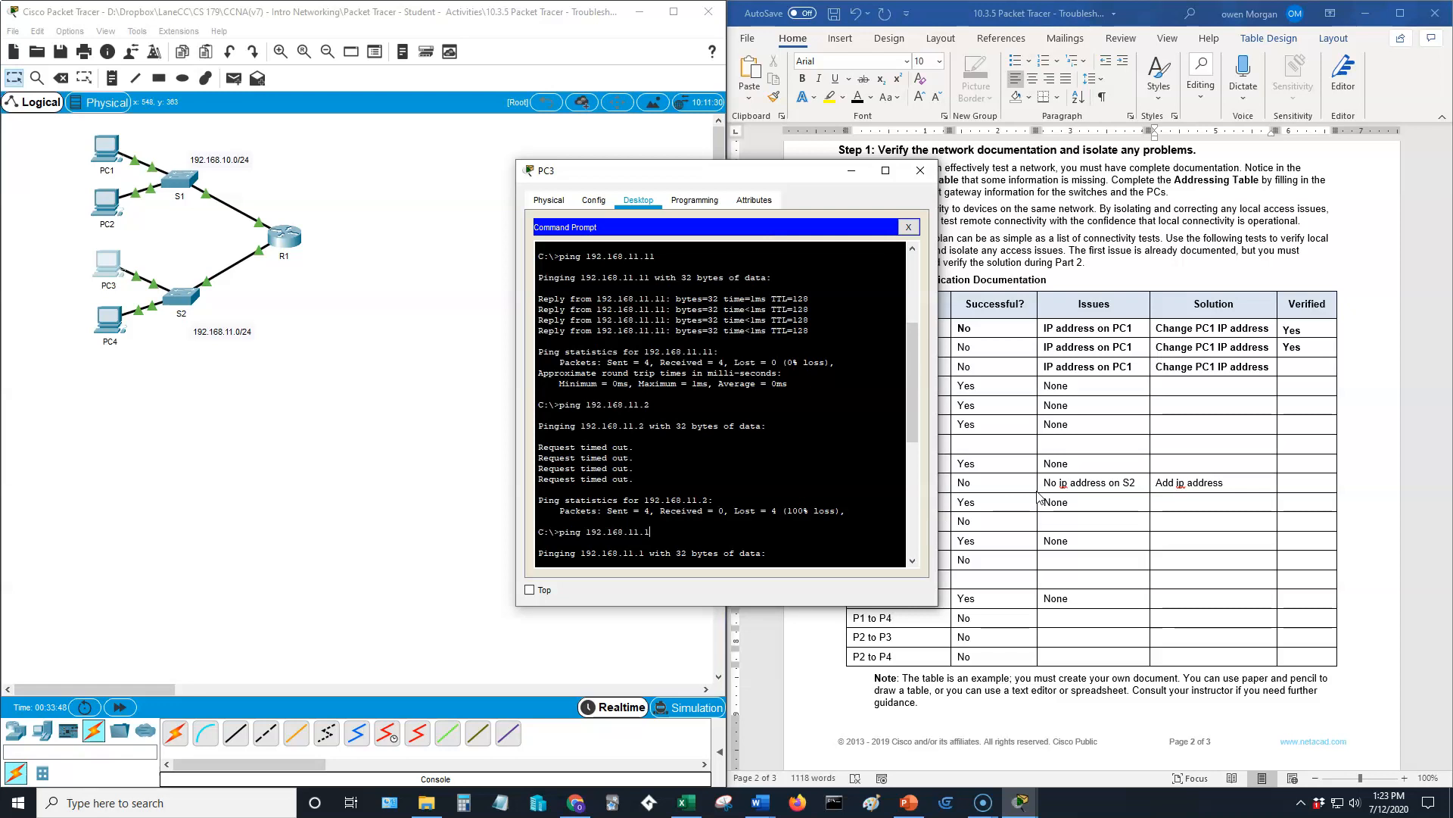
{"action": "left_click_drag", "start_coordinate": [908, 359], "coordinate": [908, 477]}
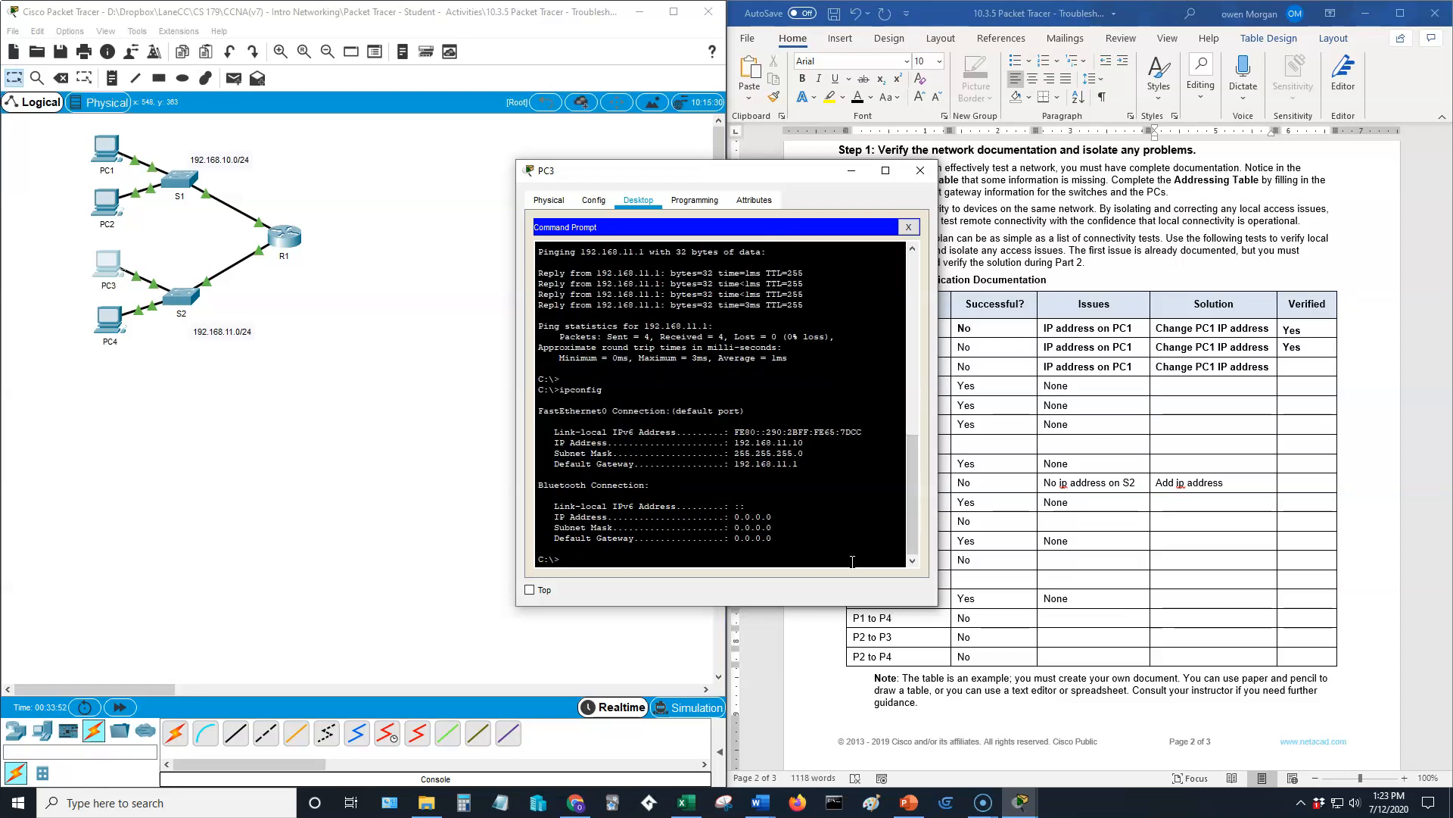
{"action": "type", "text": "ping 192.168.11.2"}
{"action": "key", "text": "Return"}
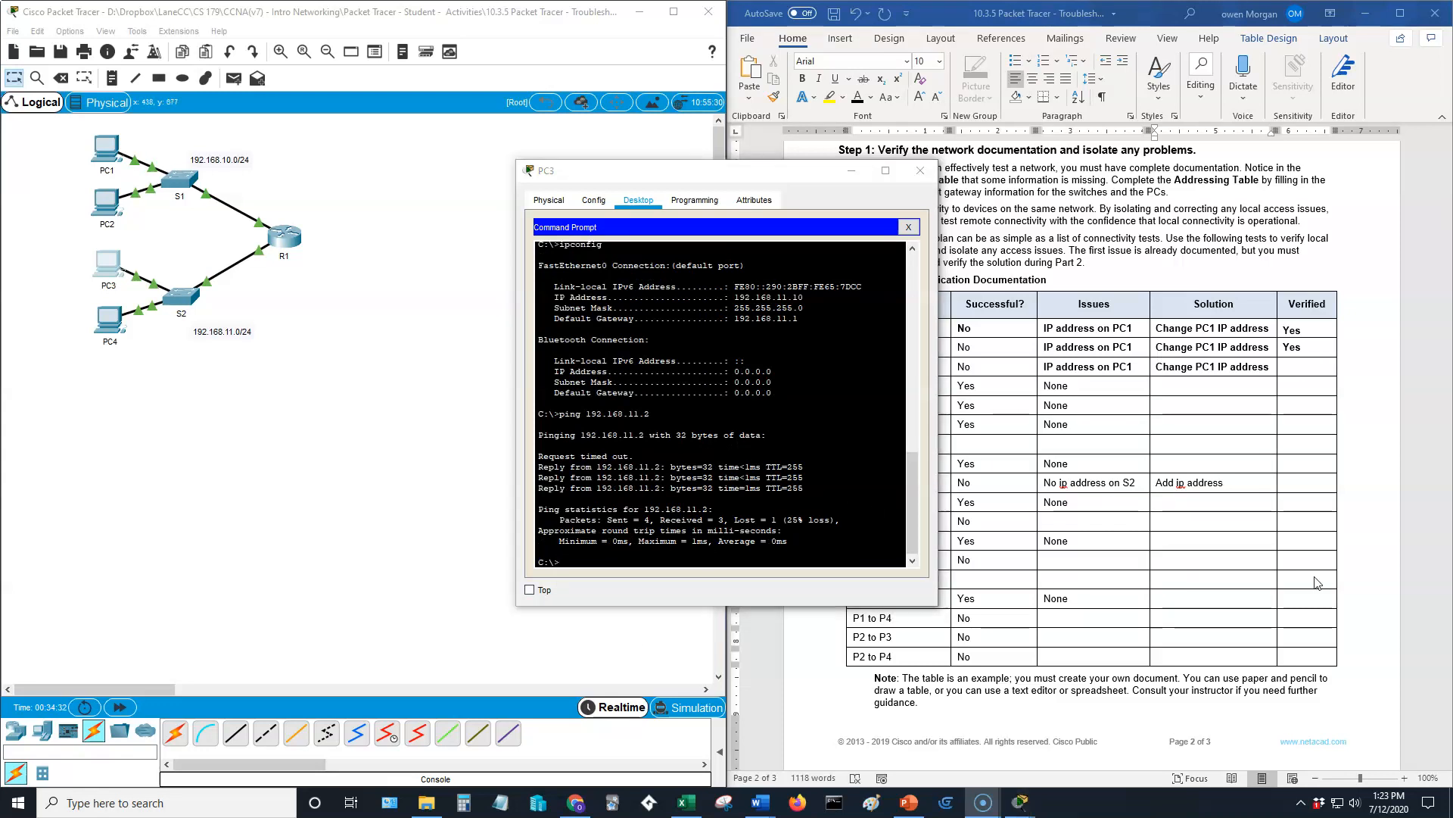
Step: Enter "Yes" as the Verified entry for the PC3 to S2 test
{"action": "left_click", "coordinate": [1287, 494]}
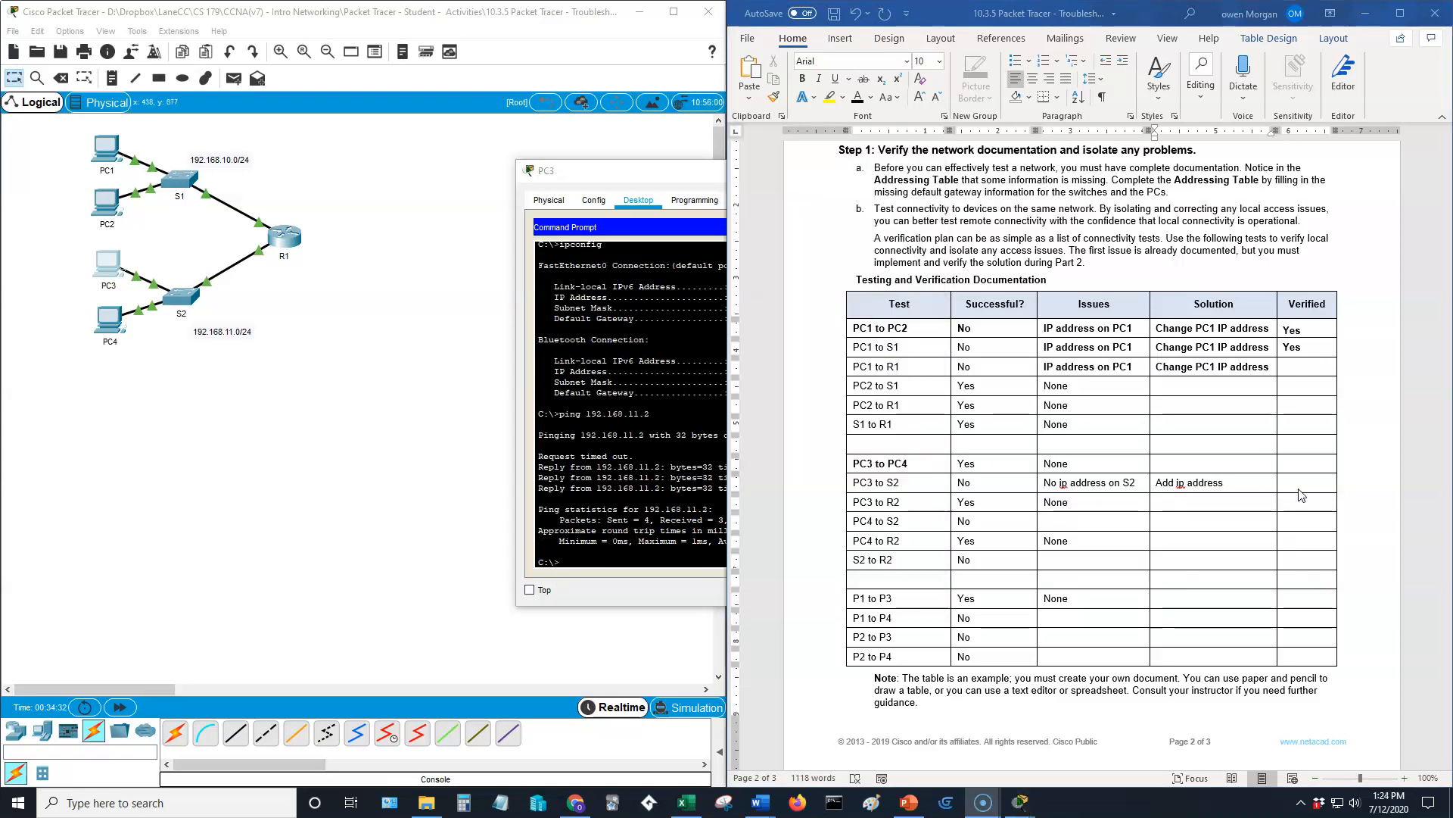
{"action": "left_click", "coordinate": [1332, 482]}
{"action": "type", "text": "Yes"}
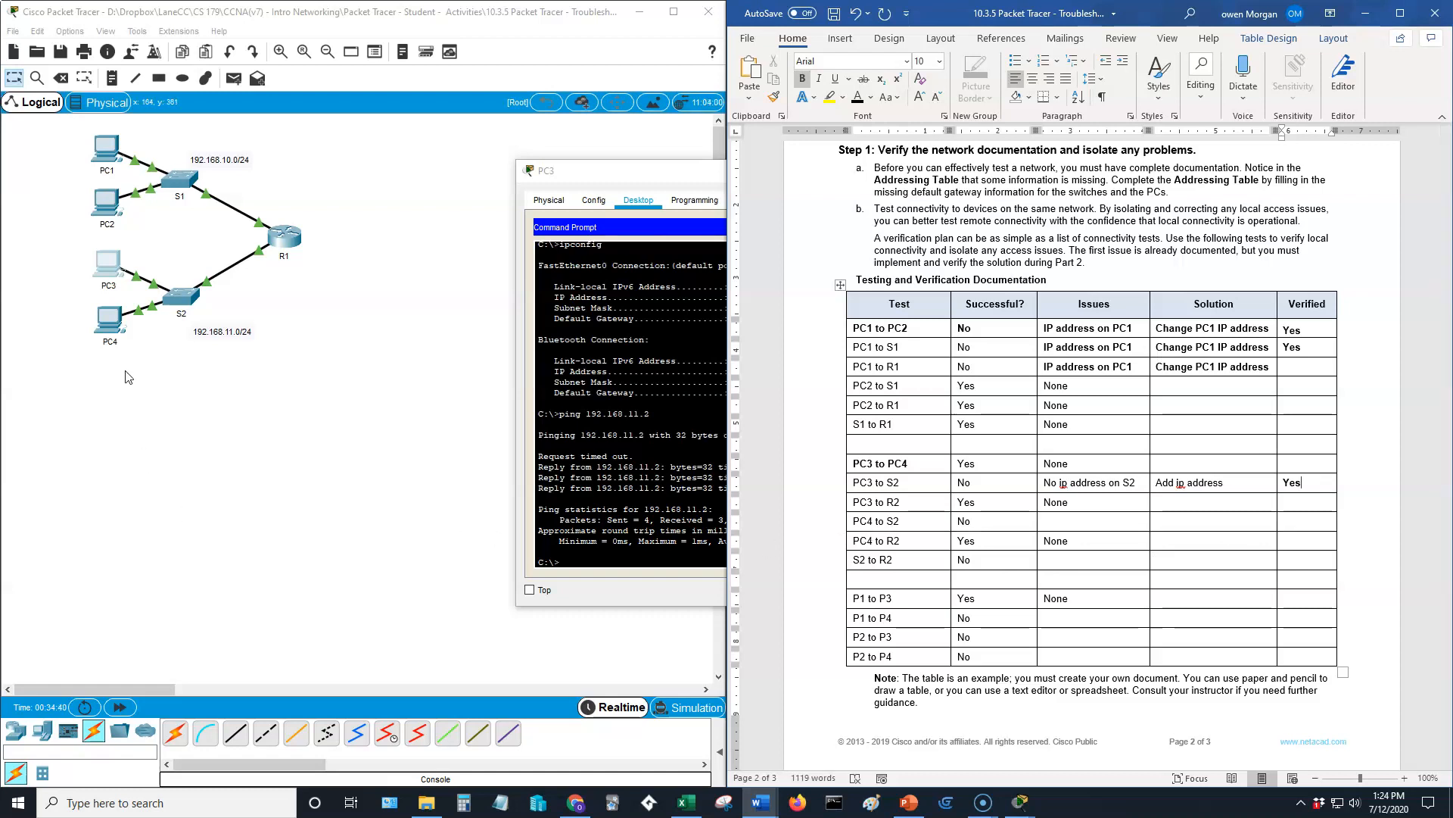
Step: Ping 192.168.11.2 from PC4's command prompt to retest its connection to S2
{"action": "left_click", "coordinate": [110, 320]}
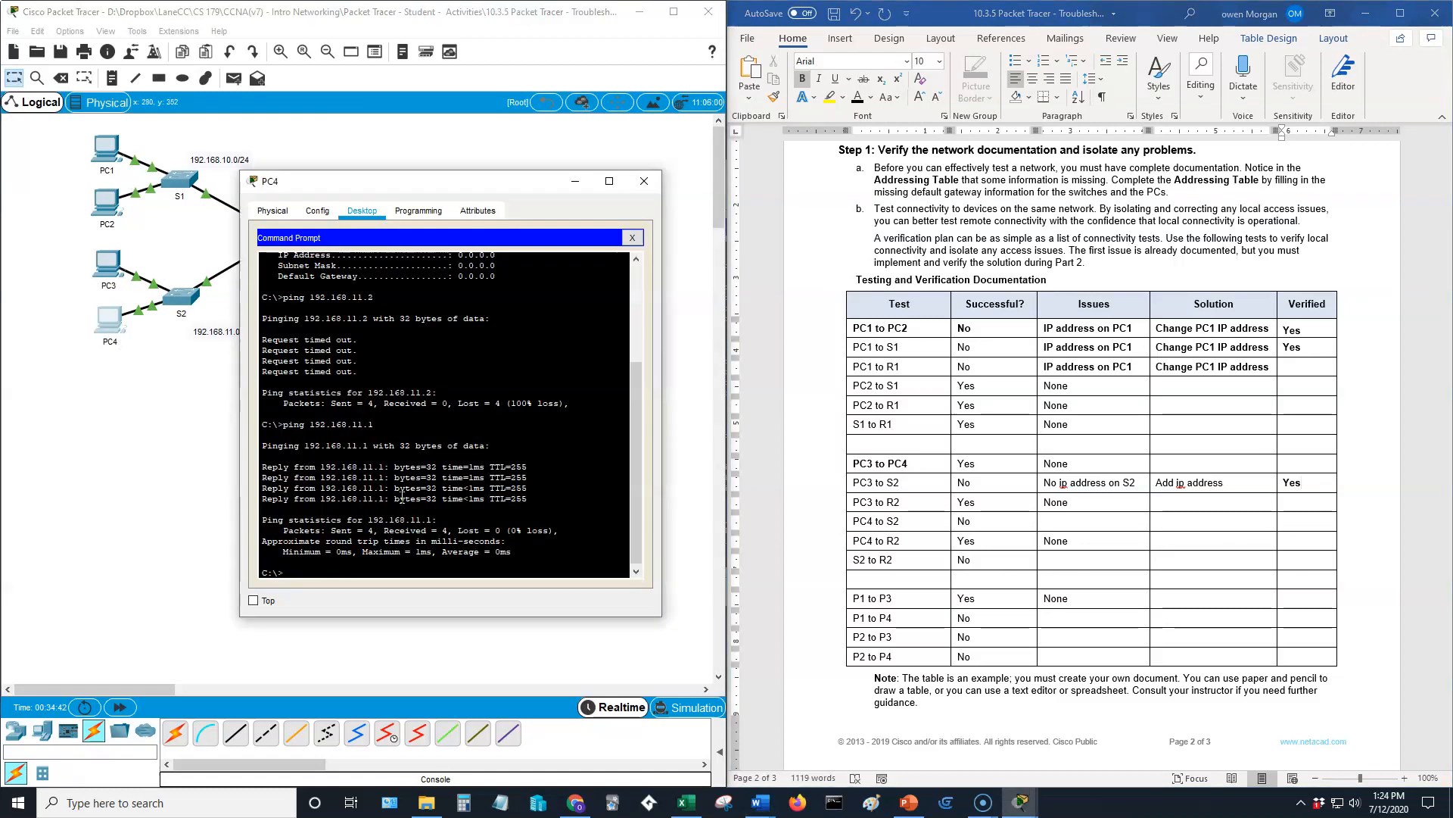
{"action": "type", "text": "ping 192.168.11.2"}
{"action": "key", "text": "Return"}
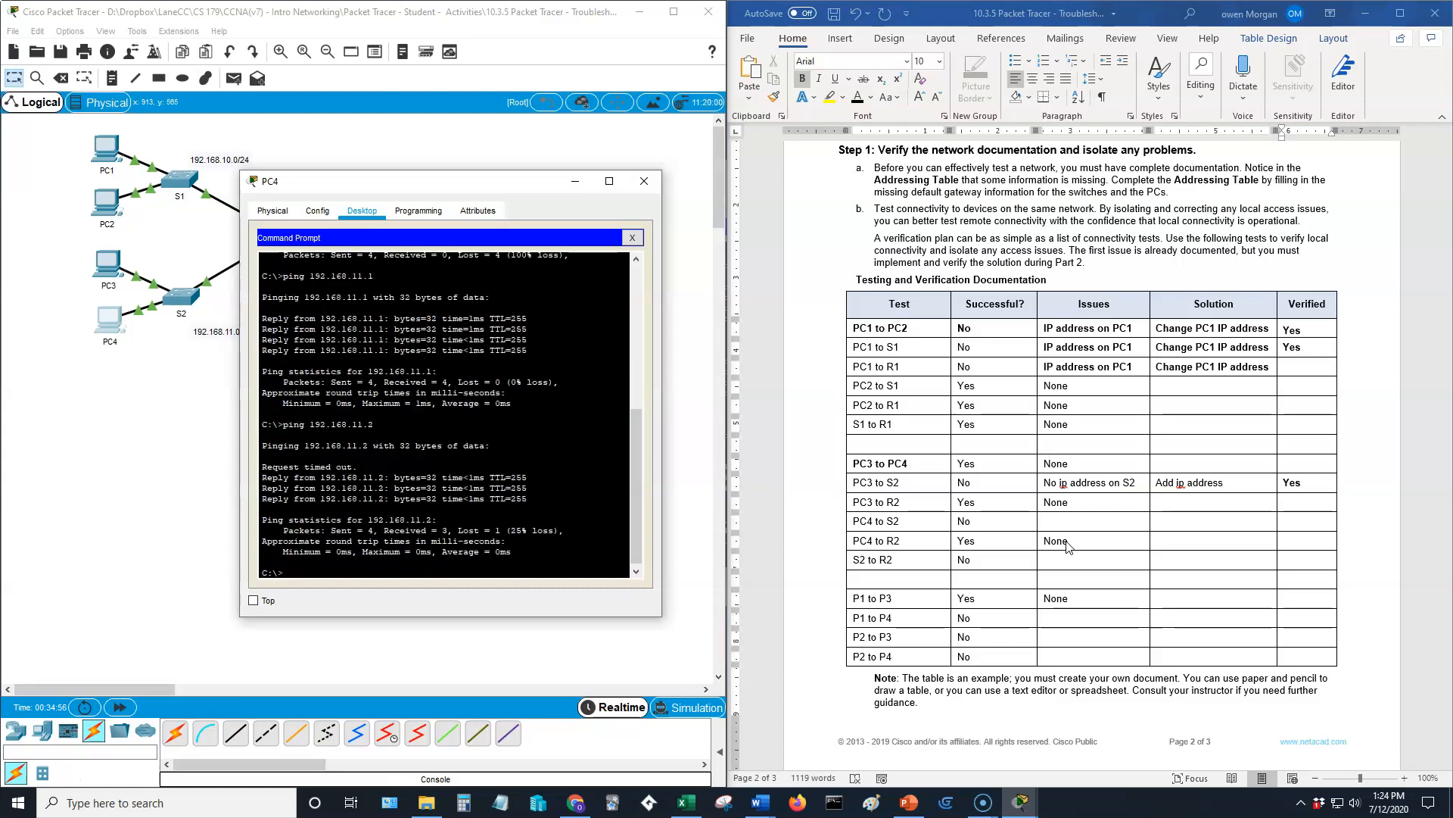
Step: Copy the issue, solution and verified entries from the PC3 to S2 row into the PC4 to S2 row
{"action": "left_click", "coordinate": [1058, 485]}
{"action": "left_click_drag", "start_coordinate": [1059, 485], "coordinate": [1195, 487]}
{"action": "left_click_drag", "start_coordinate": [1328, 487], "coordinate": [1087, 486]}
{"action": "key", "text": "ctrl+c"}
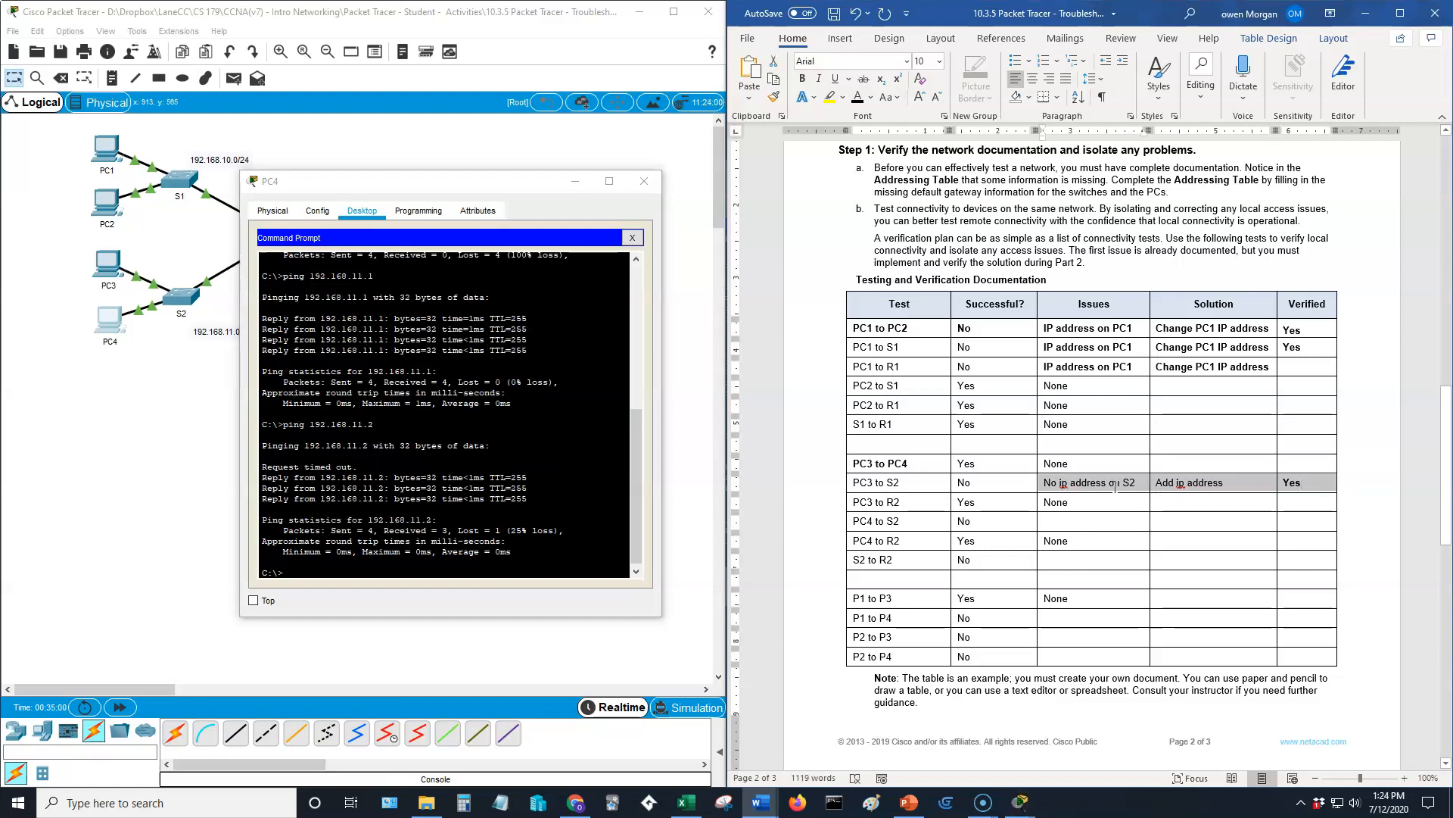
{"action": "left_click", "coordinate": [1086, 523]}
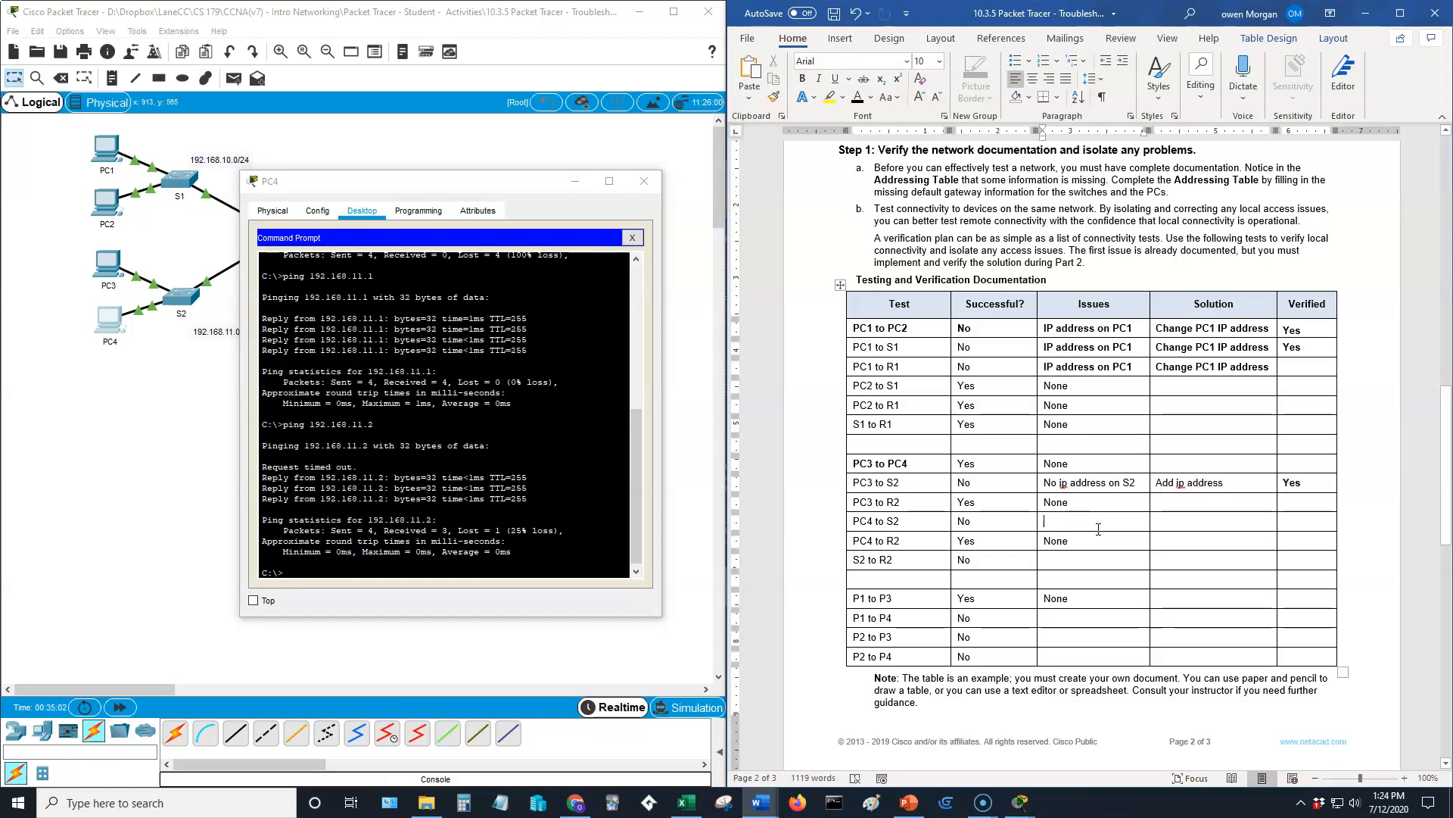
{"action": "key", "text": "ctrl+v"}
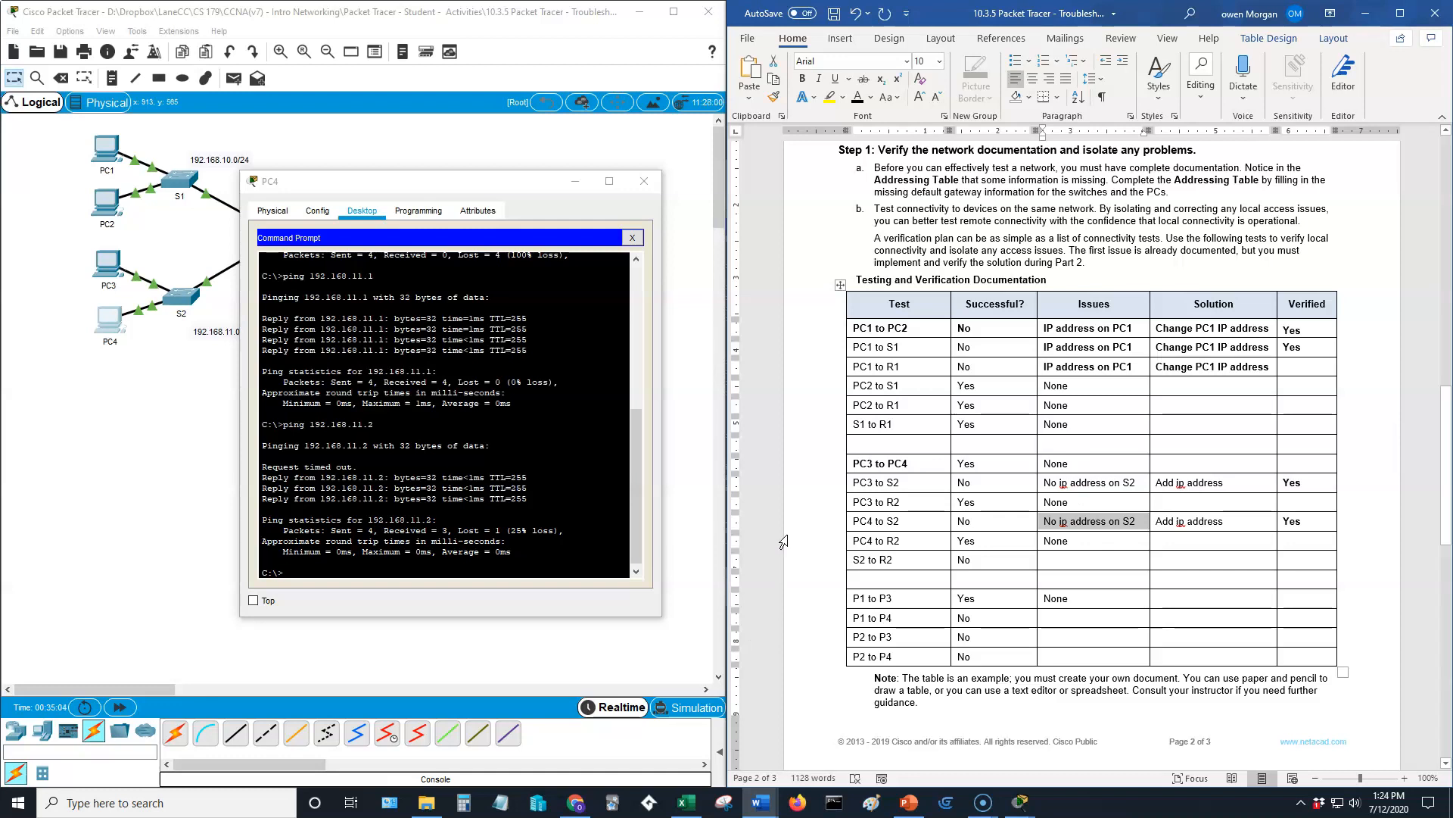
Step: Leave configuration mode on switch S2 and ping 192.168.11.1 to retest its connection to the router
{"action": "left_click", "coordinate": [204, 193]}
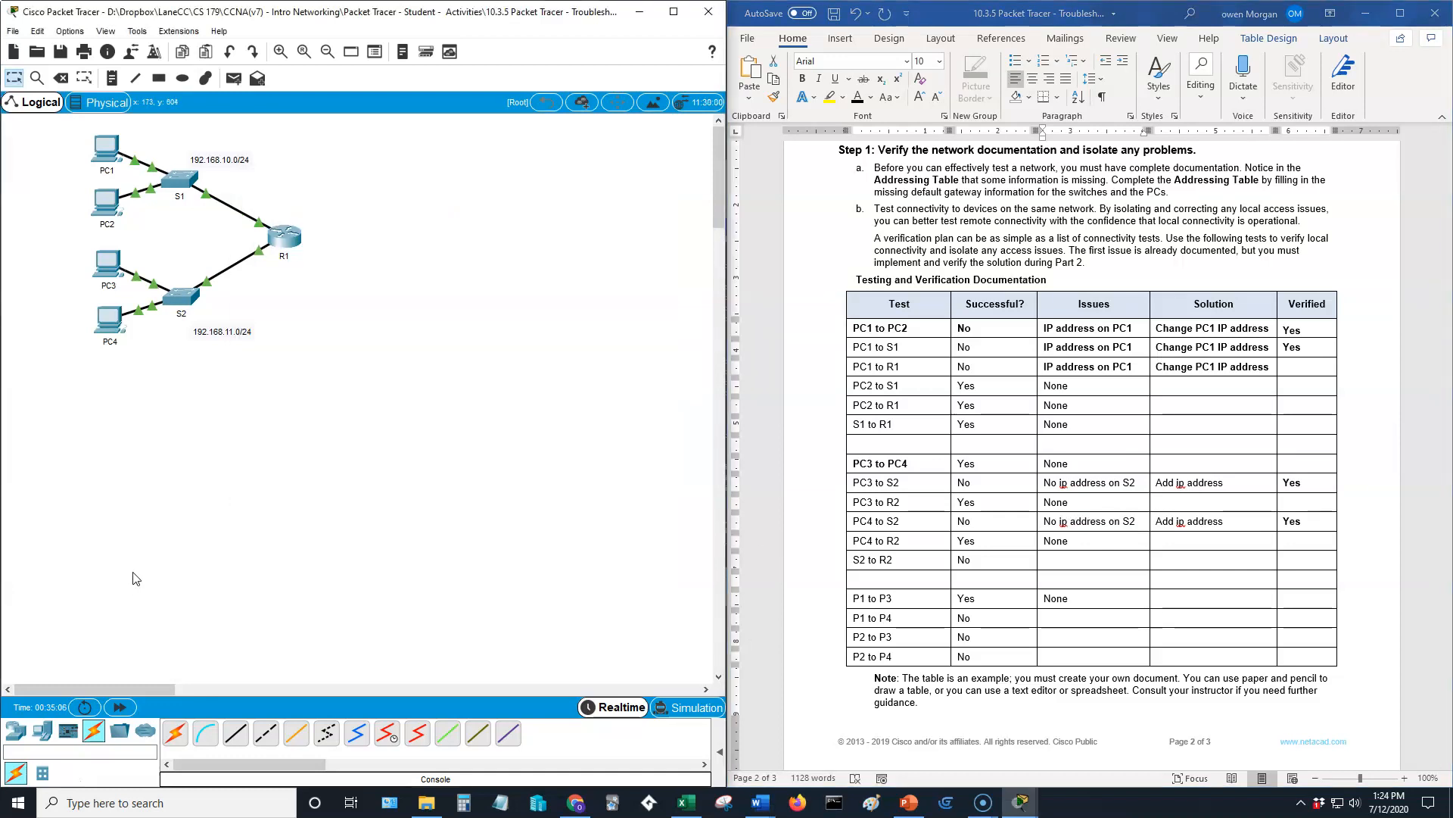
{"action": "left_click", "coordinate": [173, 302]}
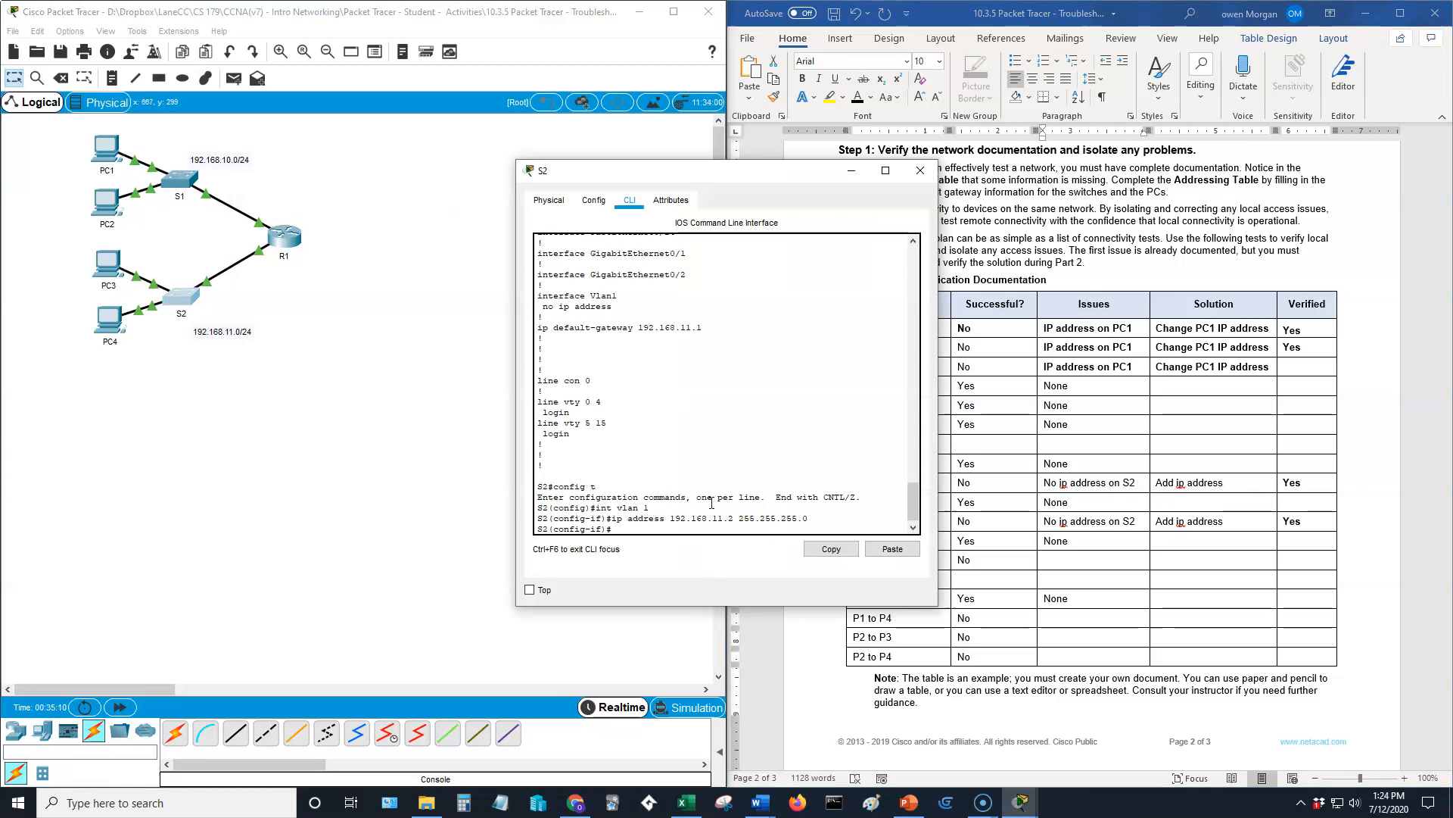
{"action": "type", "text": "exit"}
{"action": "key", "text": "Return"}
{"action": "type", "text": "exi"}
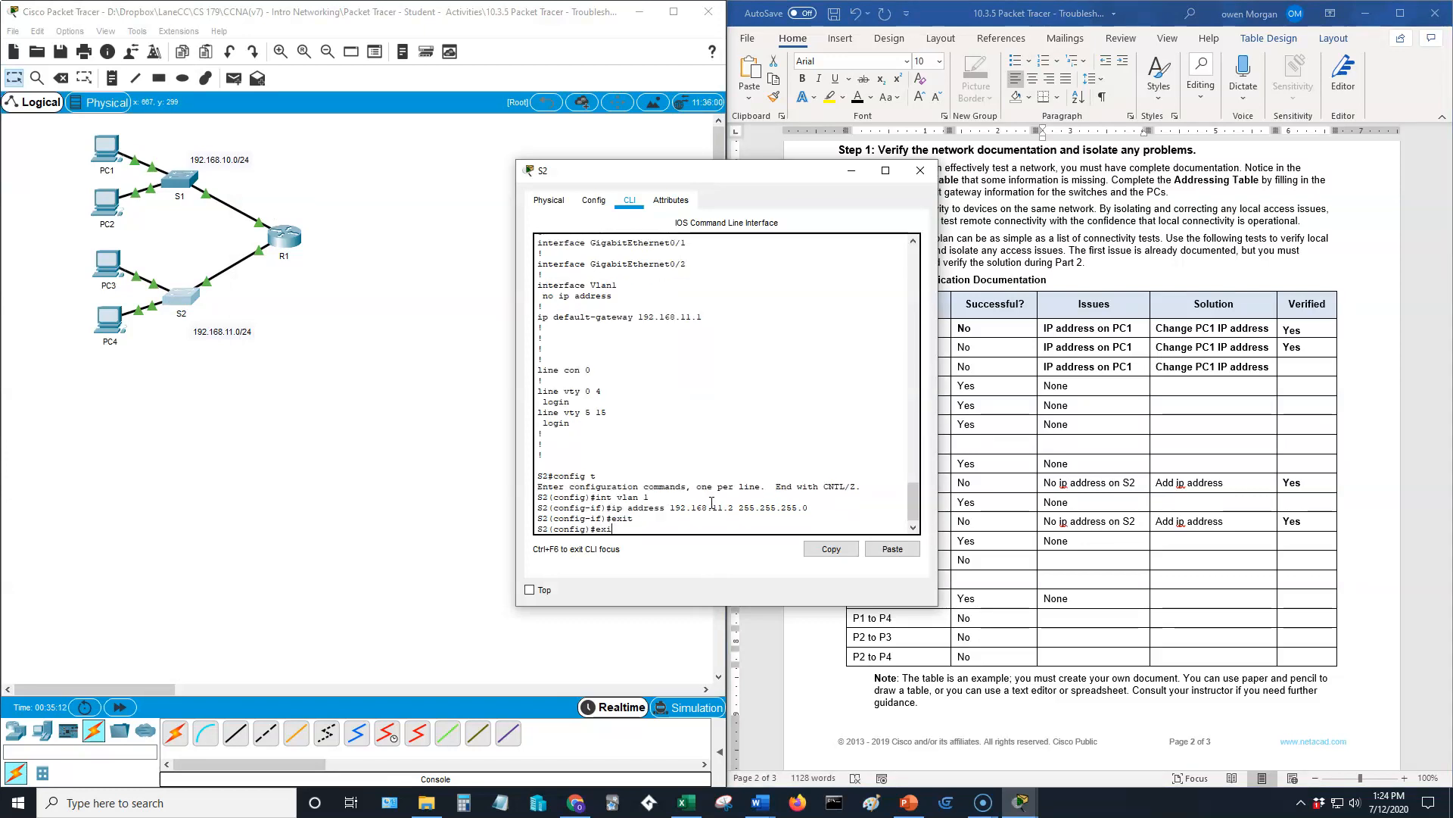
{"action": "type", "text": "t"}
{"action": "key", "text": "Return"}
{"action": "key", "text": "Return"}
{"action": "type", "text": "ping 192"}
{"action": "type", "text": "8.11.1"}
{"action": "key", "text": "Return"}
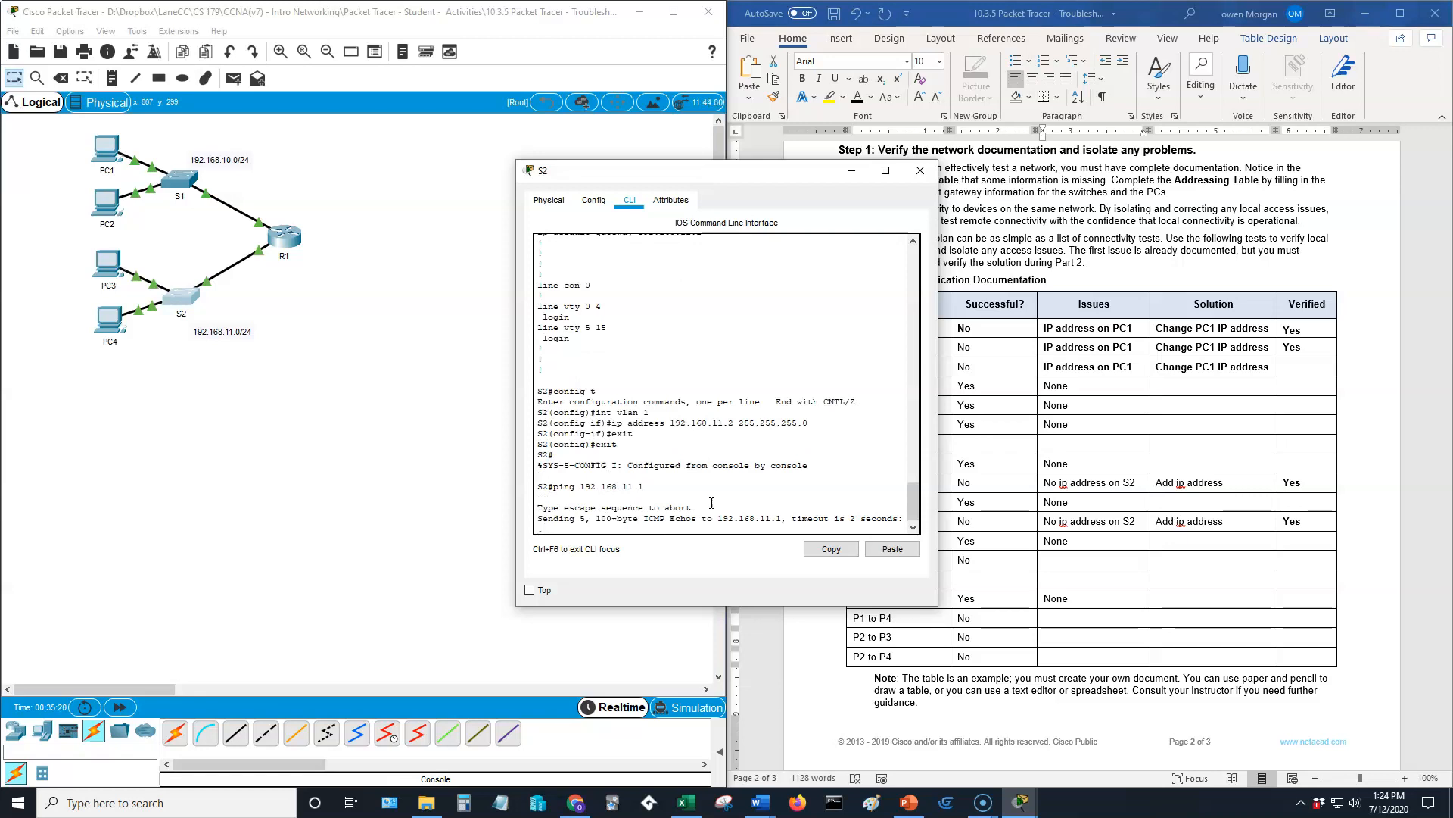
Step: Copy the issue, solution and verified entries from the PC4 to S2 row into the S2 to R2 row
{"action": "left_click", "coordinate": [1099, 530]}
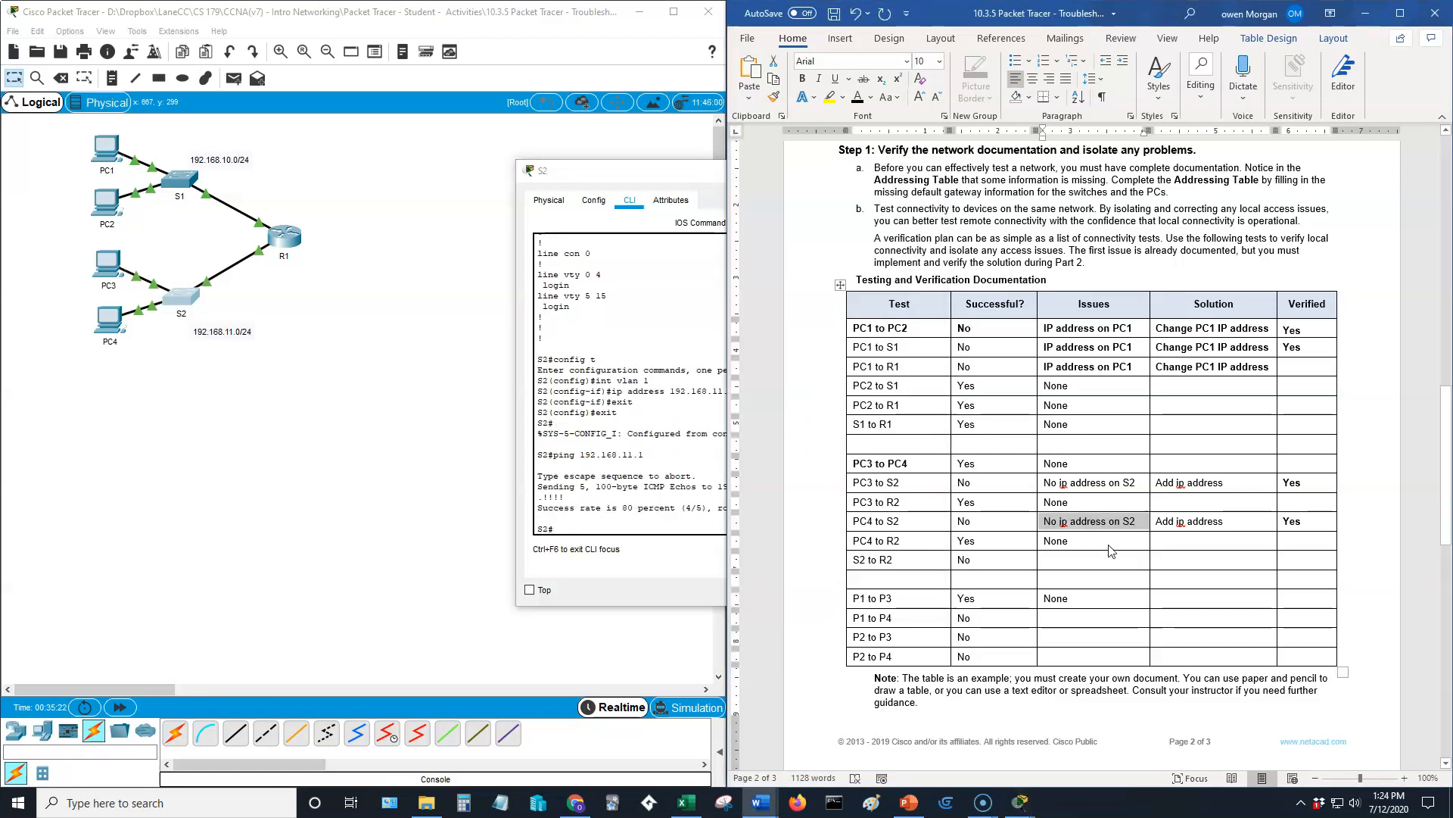
{"action": "left_click_drag", "start_coordinate": [1276, 523], "coordinate": [1057, 515]}
{"action": "key", "text": "ctrl+c"}
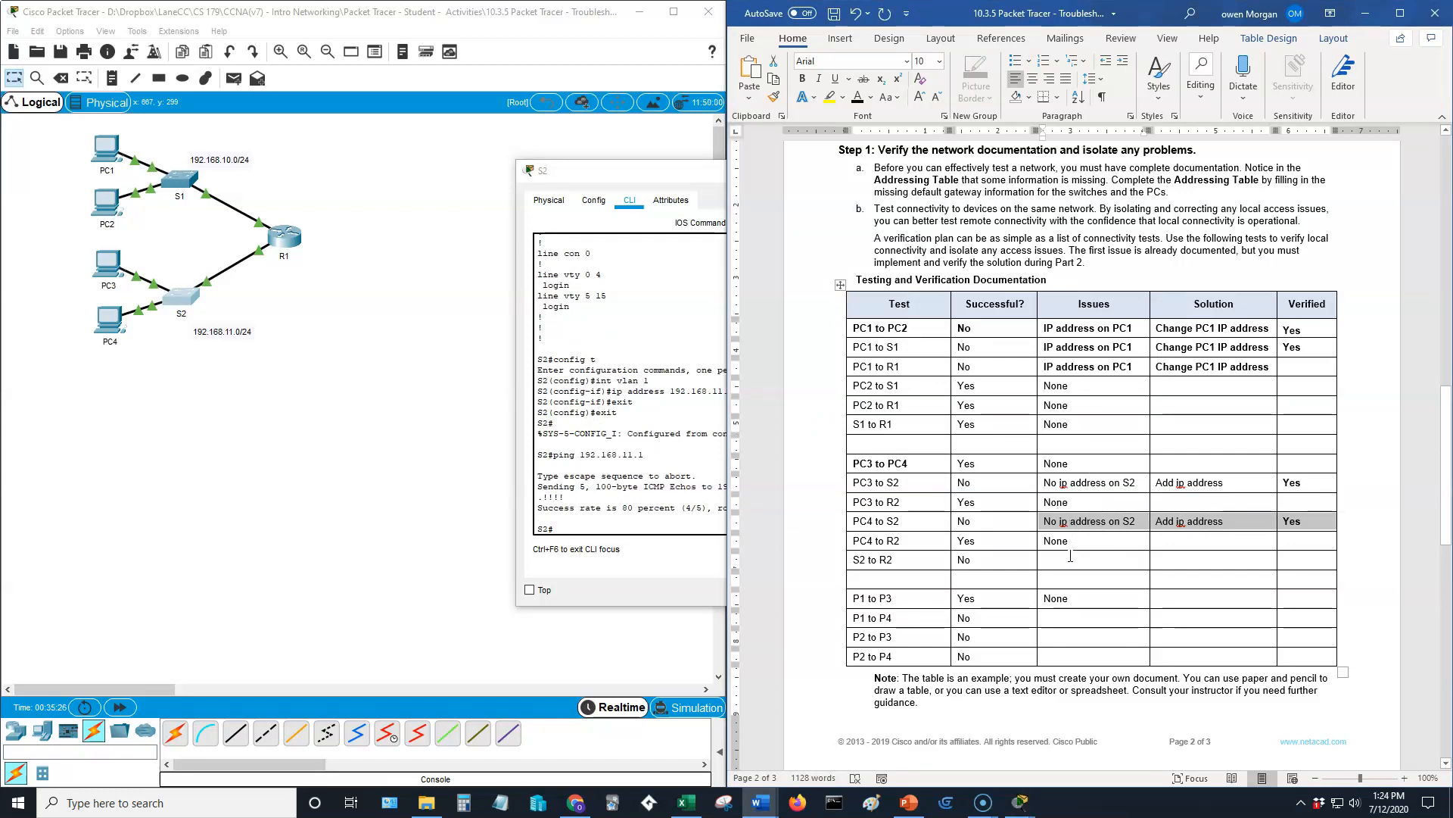
{"action": "left_click", "coordinate": [1078, 561]}
{"action": "key", "text": "ctrl+v"}
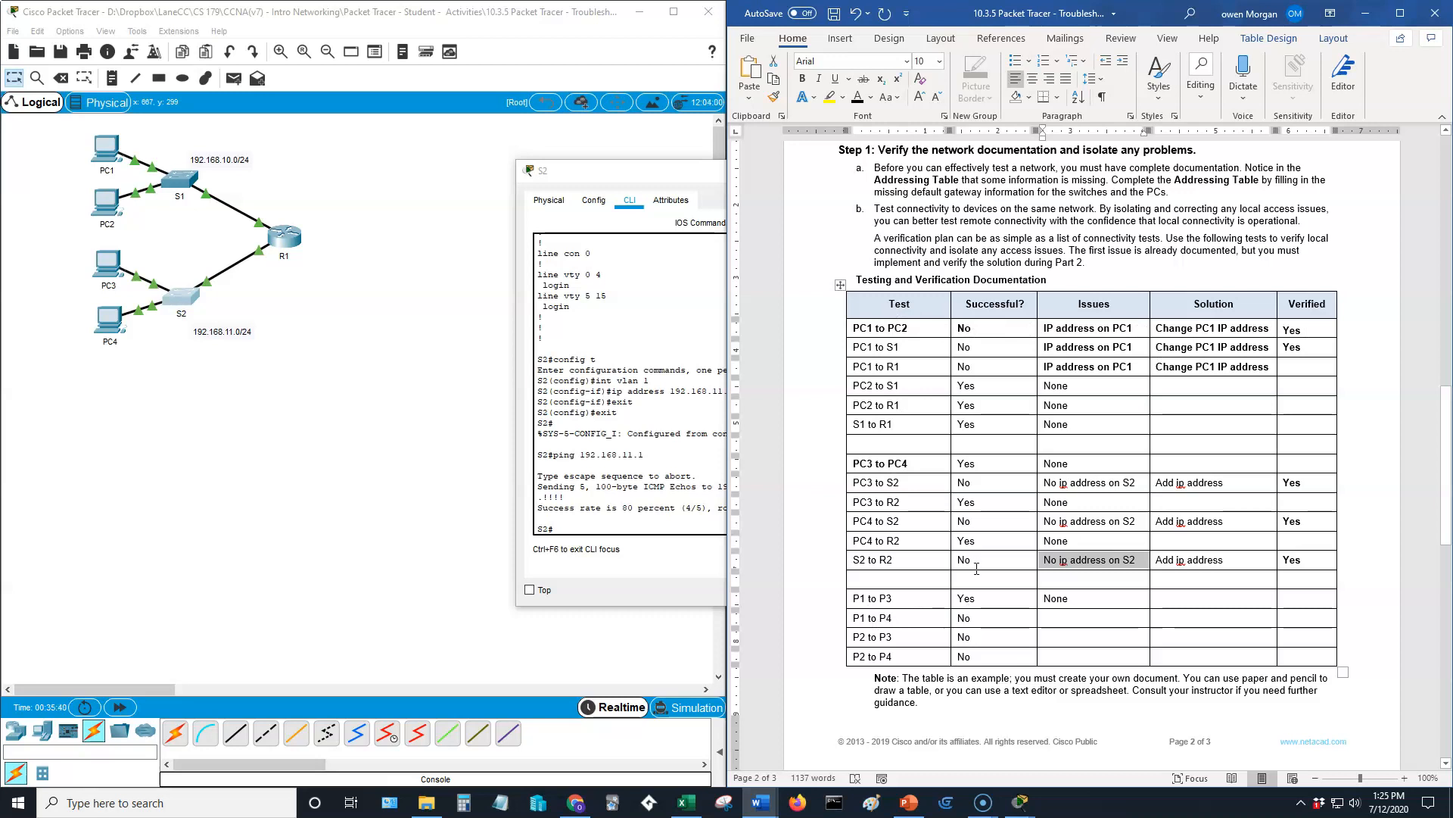
Step: Ping 192.168.11.11 from PC1's command prompt to retest its connection to PC4
{"action": "left_click", "coordinate": [111, 150]}
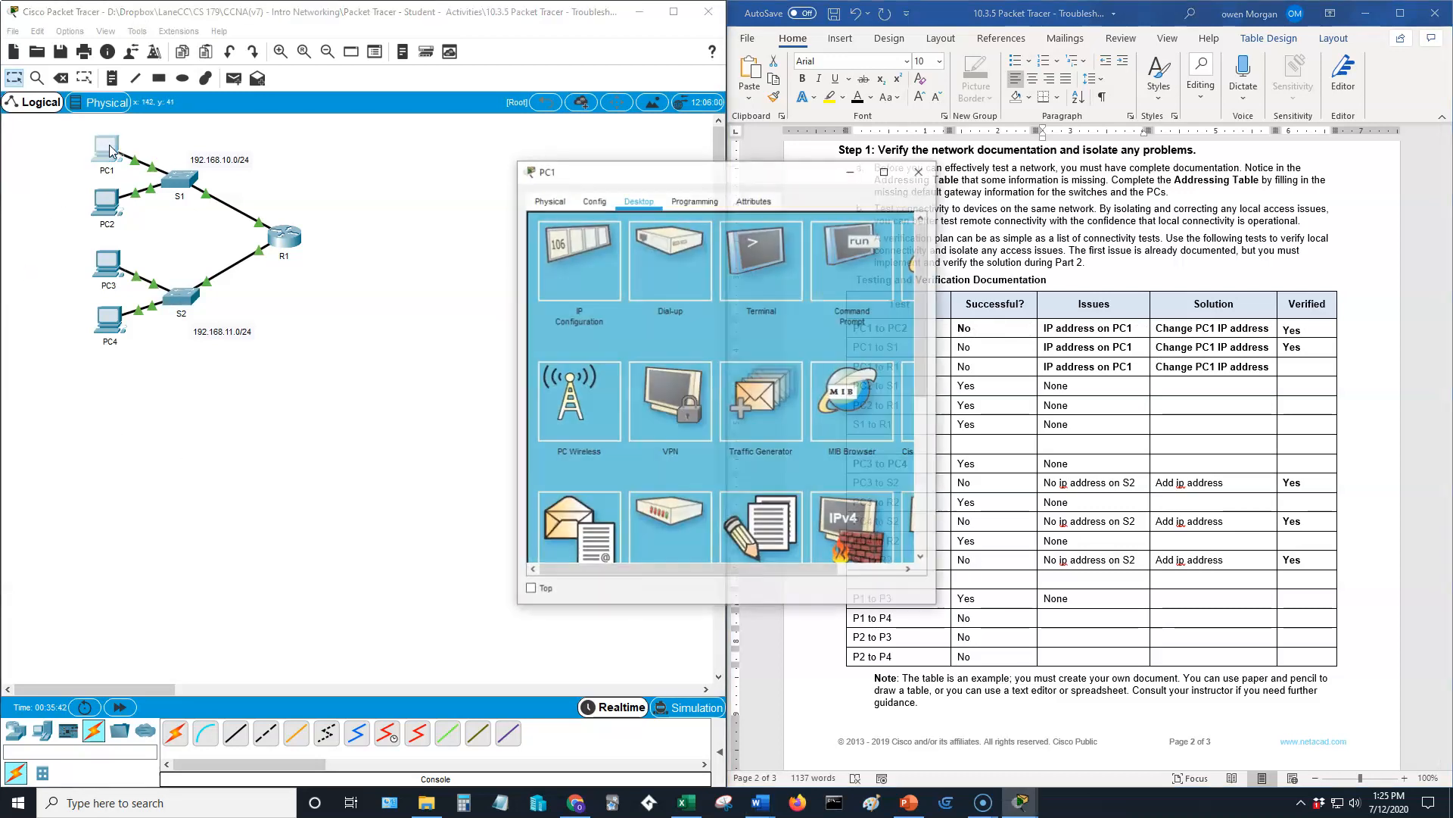
{"action": "left_click_drag", "start_coordinate": [780, 172], "coordinate": [564, 158]}
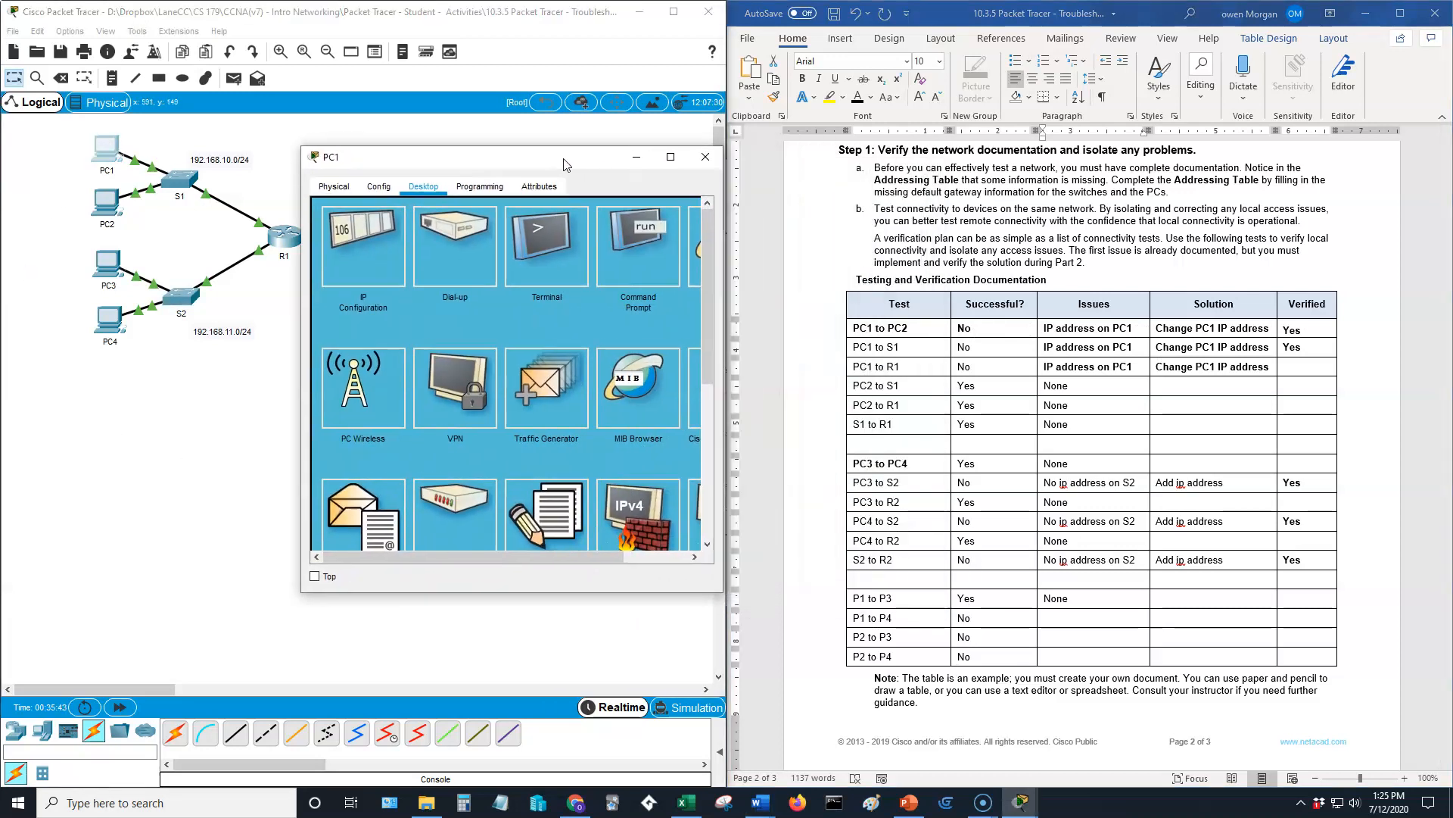
{"action": "left_click", "coordinate": [613, 248]}
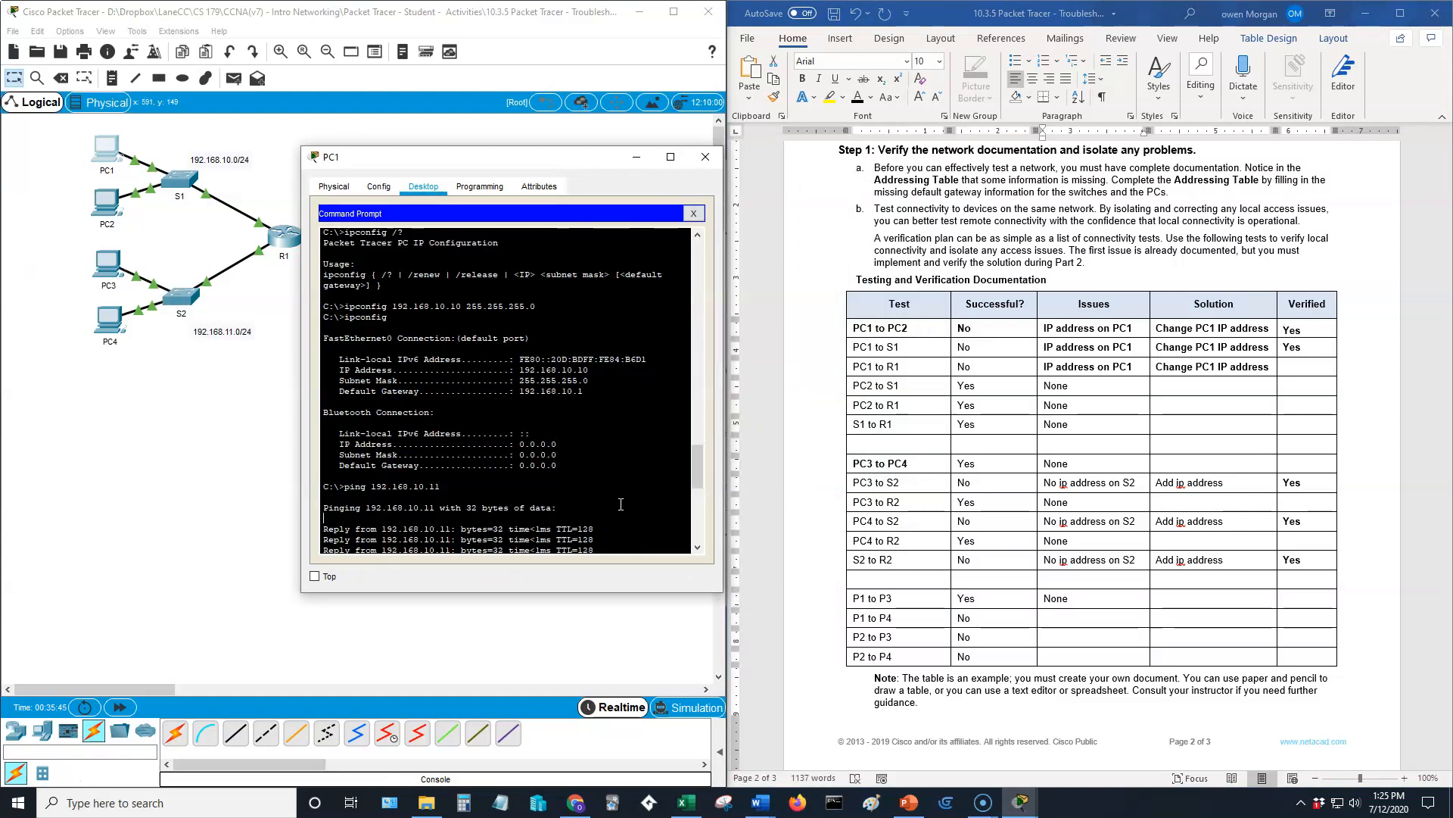
{"action": "type", "text": "ping 192"}
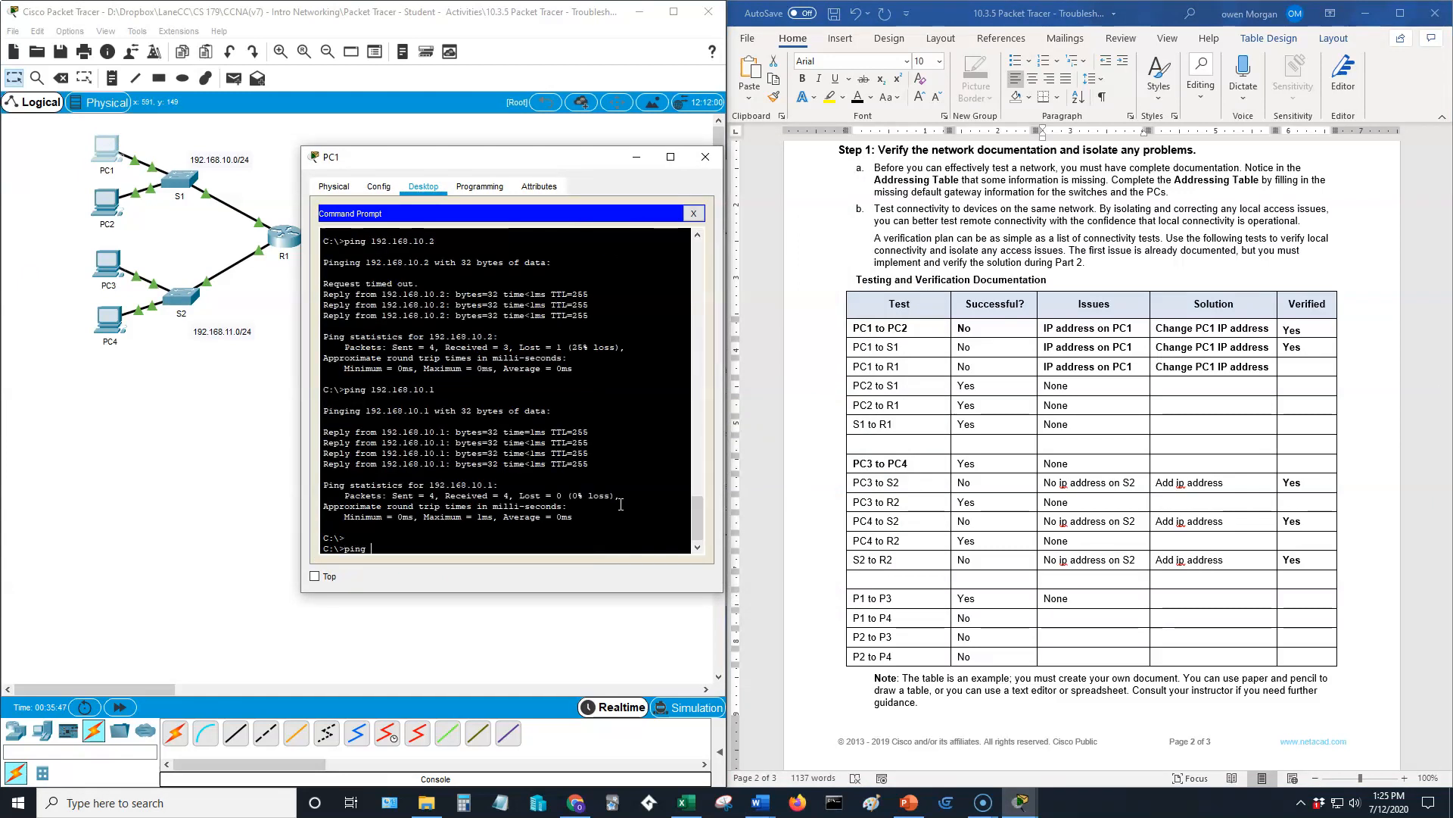
{"action": "type", "text": ".168"}
{"action": "key", "text": "BackSpace"}
{"action": "type", "text": "11.11"}
{"action": "key", "text": "Return"}
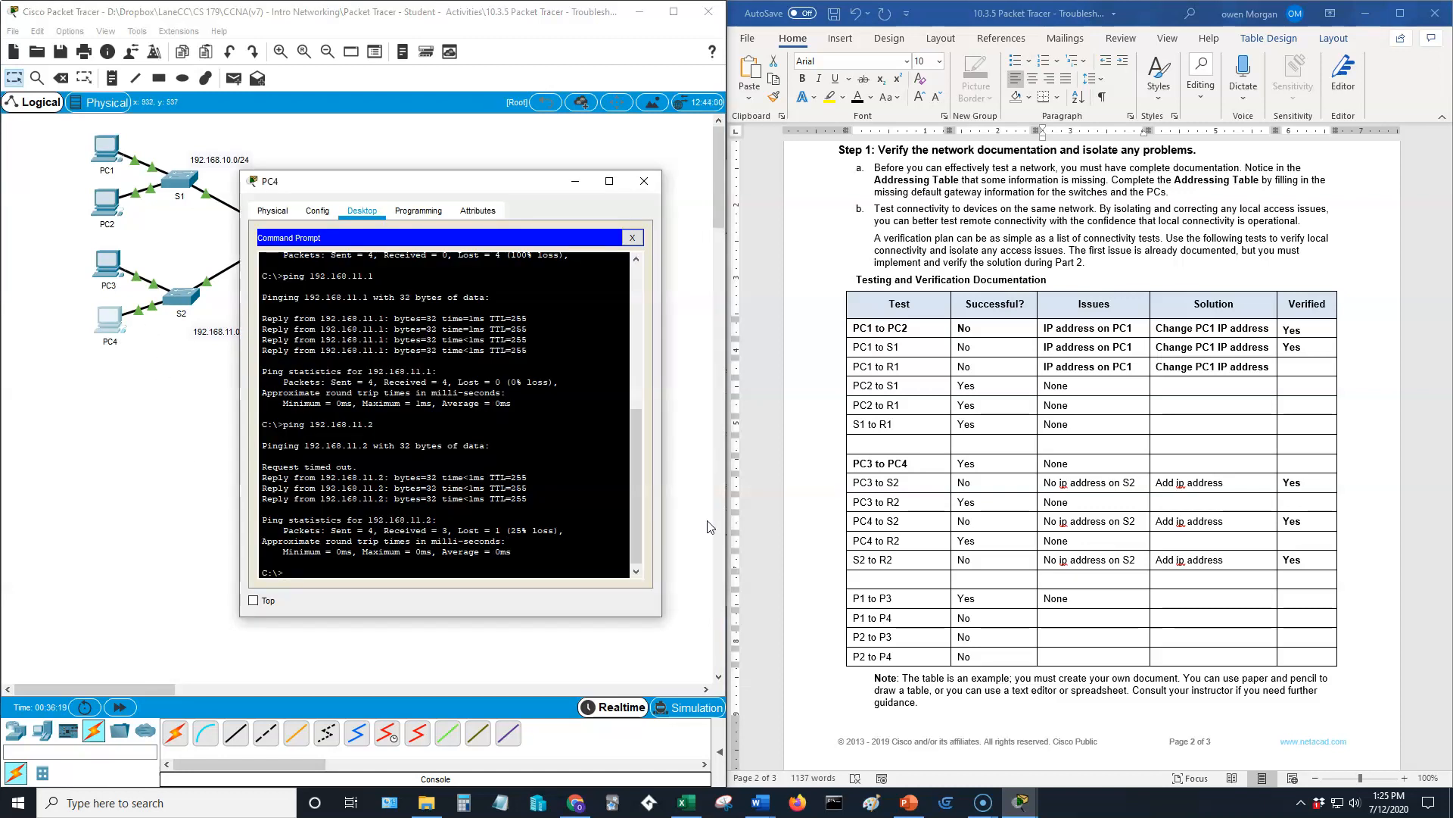
Step: Check PC4's IP configuration with ipconfig, and display the command's usage help with ipconfig /?
{"action": "key", "text": "Return"}
{"action": "type", "text": "ip"}
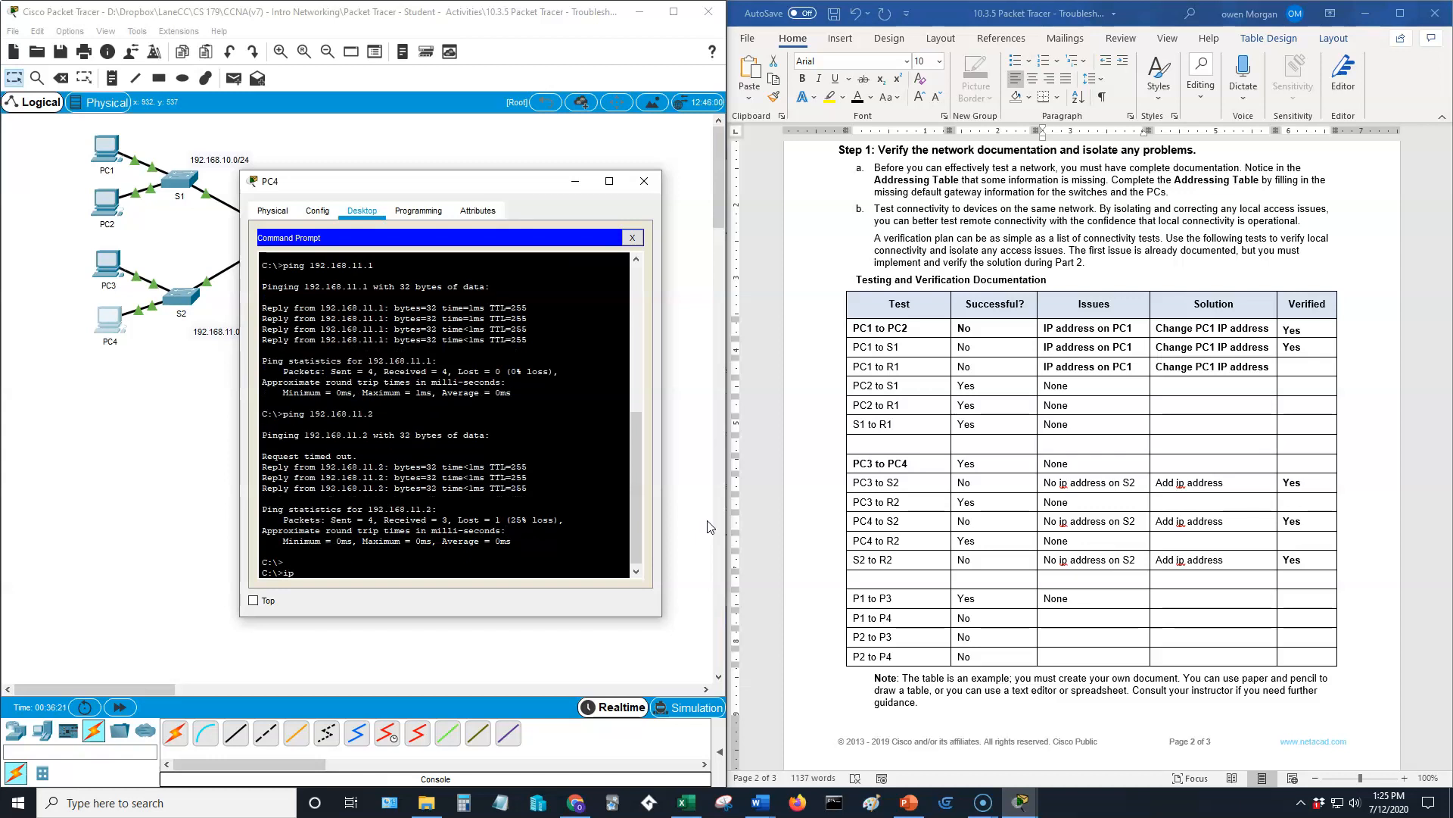
{"action": "type", "text": "config"}
{"action": "key", "text": "Return"}
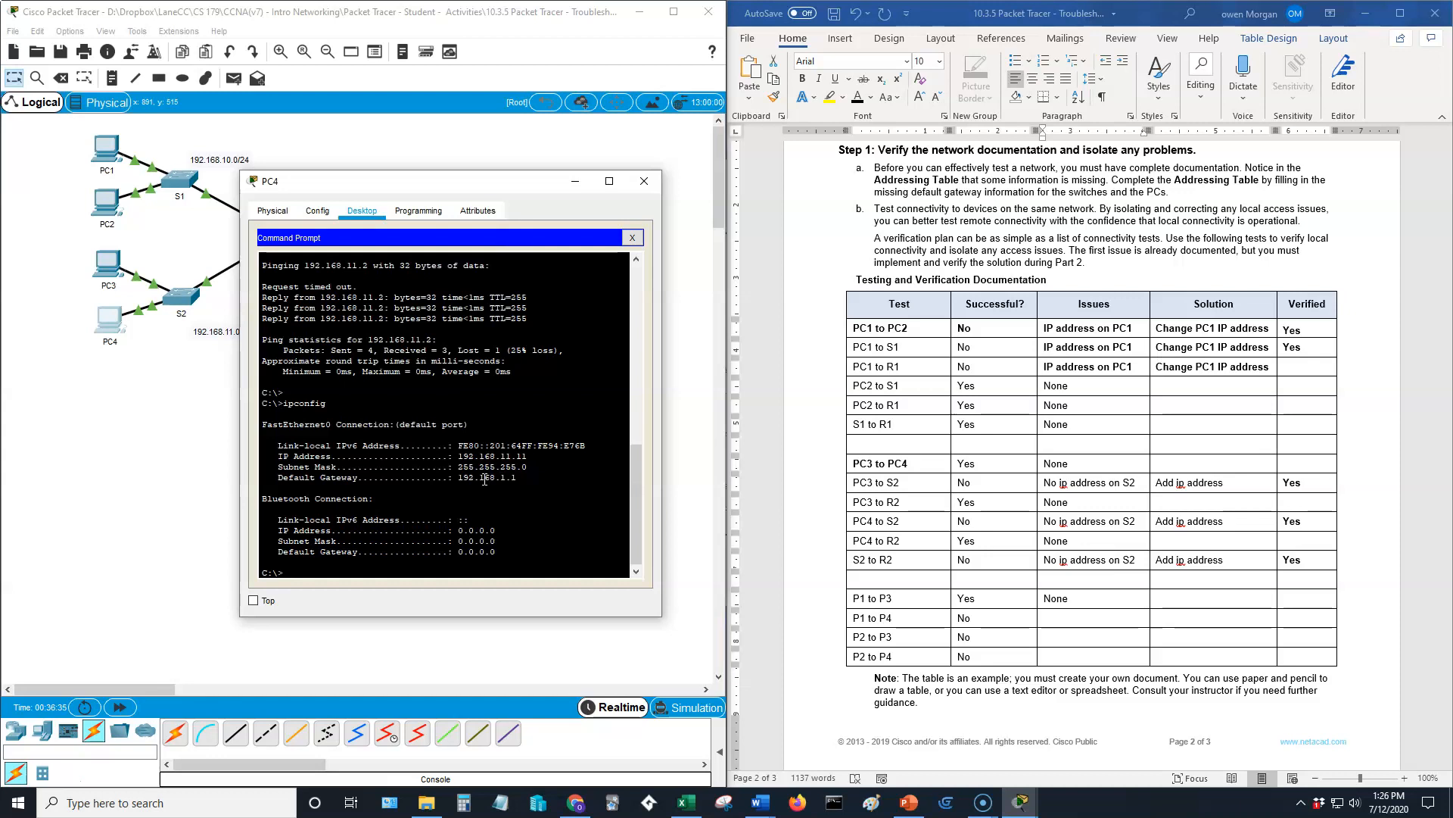
{"action": "left_click_drag", "start_coordinate": [432, 181], "coordinate": [513, 171]}
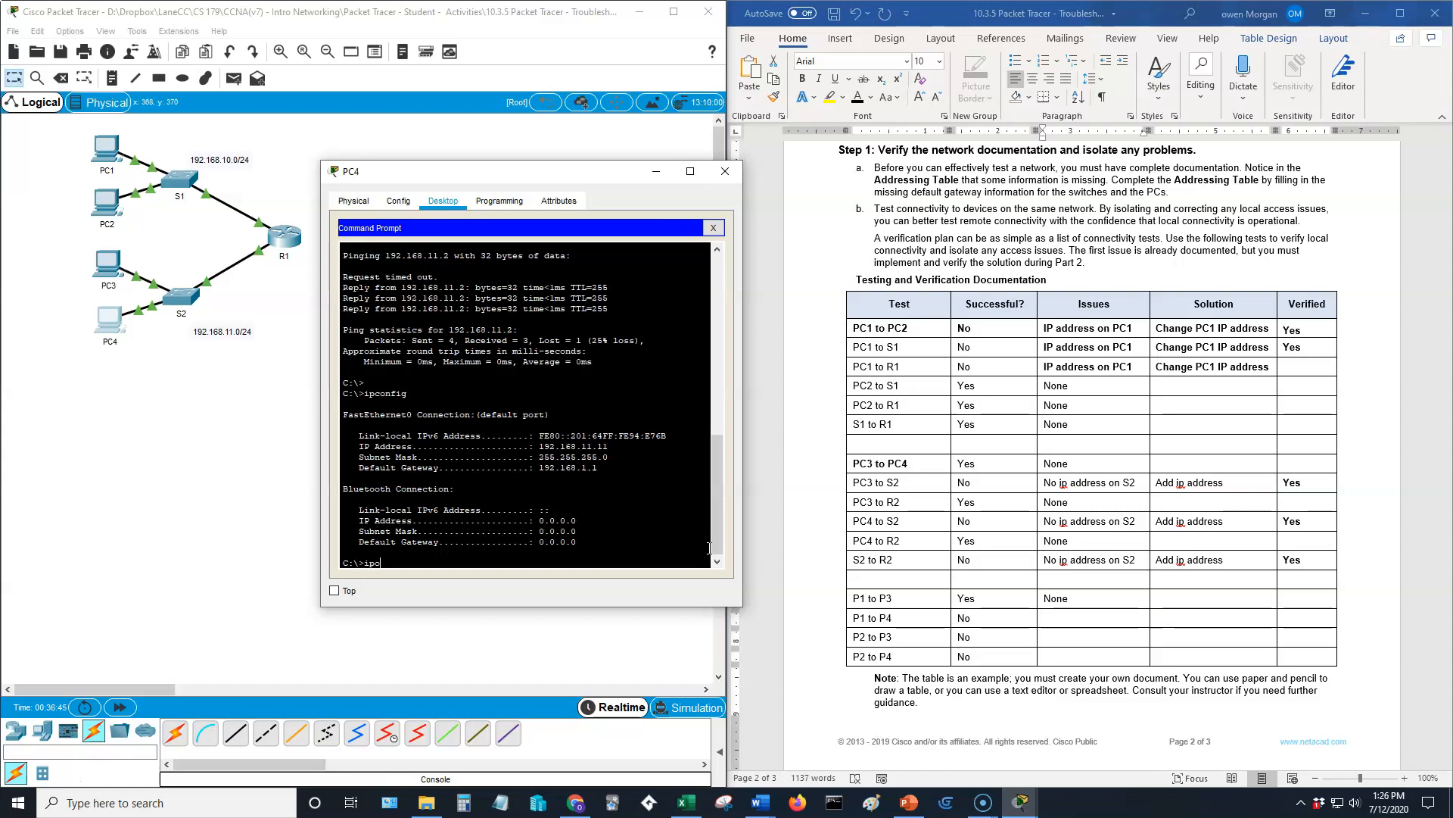
{"action": "type", "text": "onfig /?"}
{"action": "key", "text": "Return"}
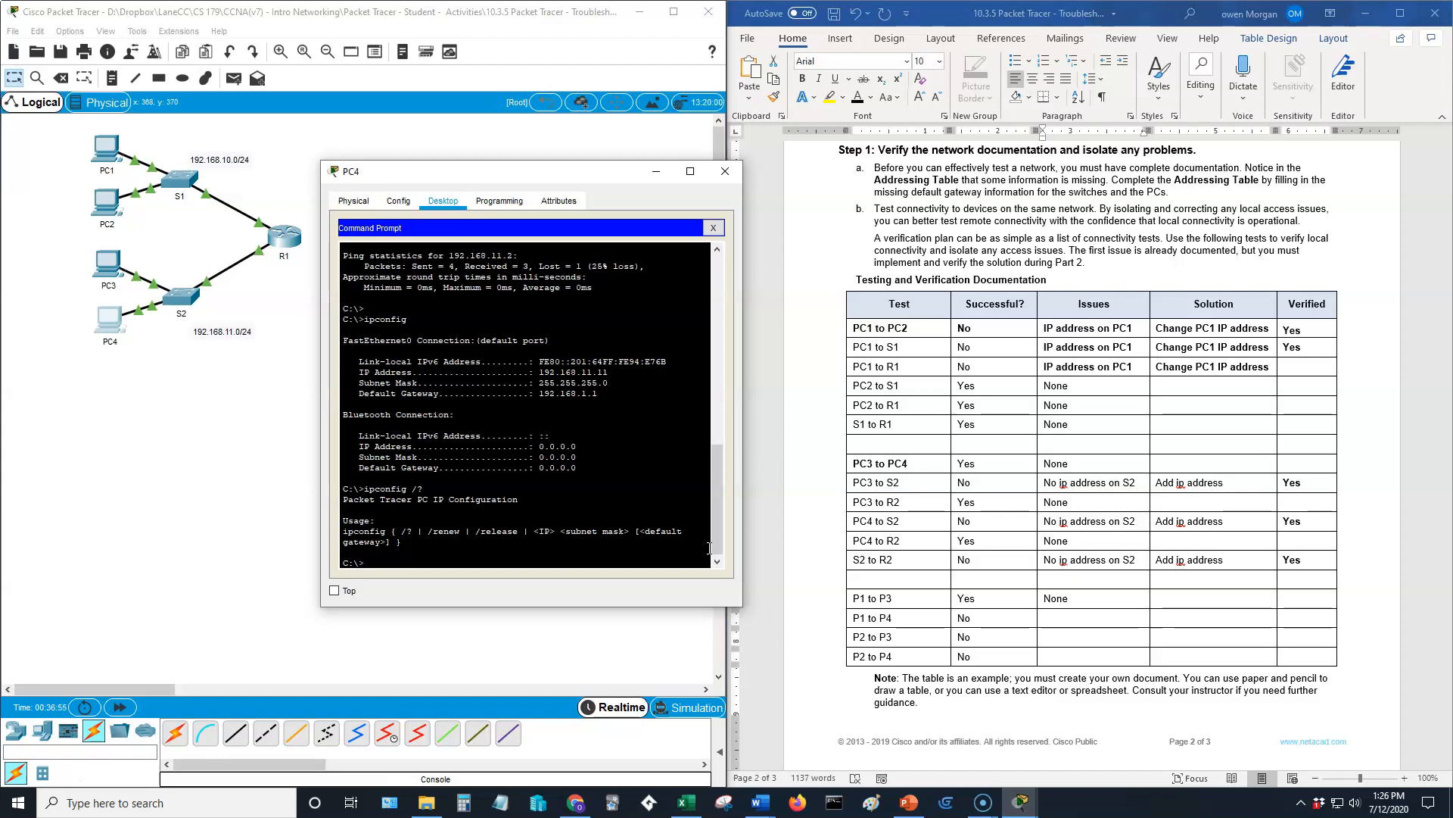
Step: Try to change PC4's IP settings by running ipconfig 192.168.11.1 in its command prompt
{"action": "type", "text": "ipconfig 192.168.11.1"}
{"action": "key", "text": "Return"}
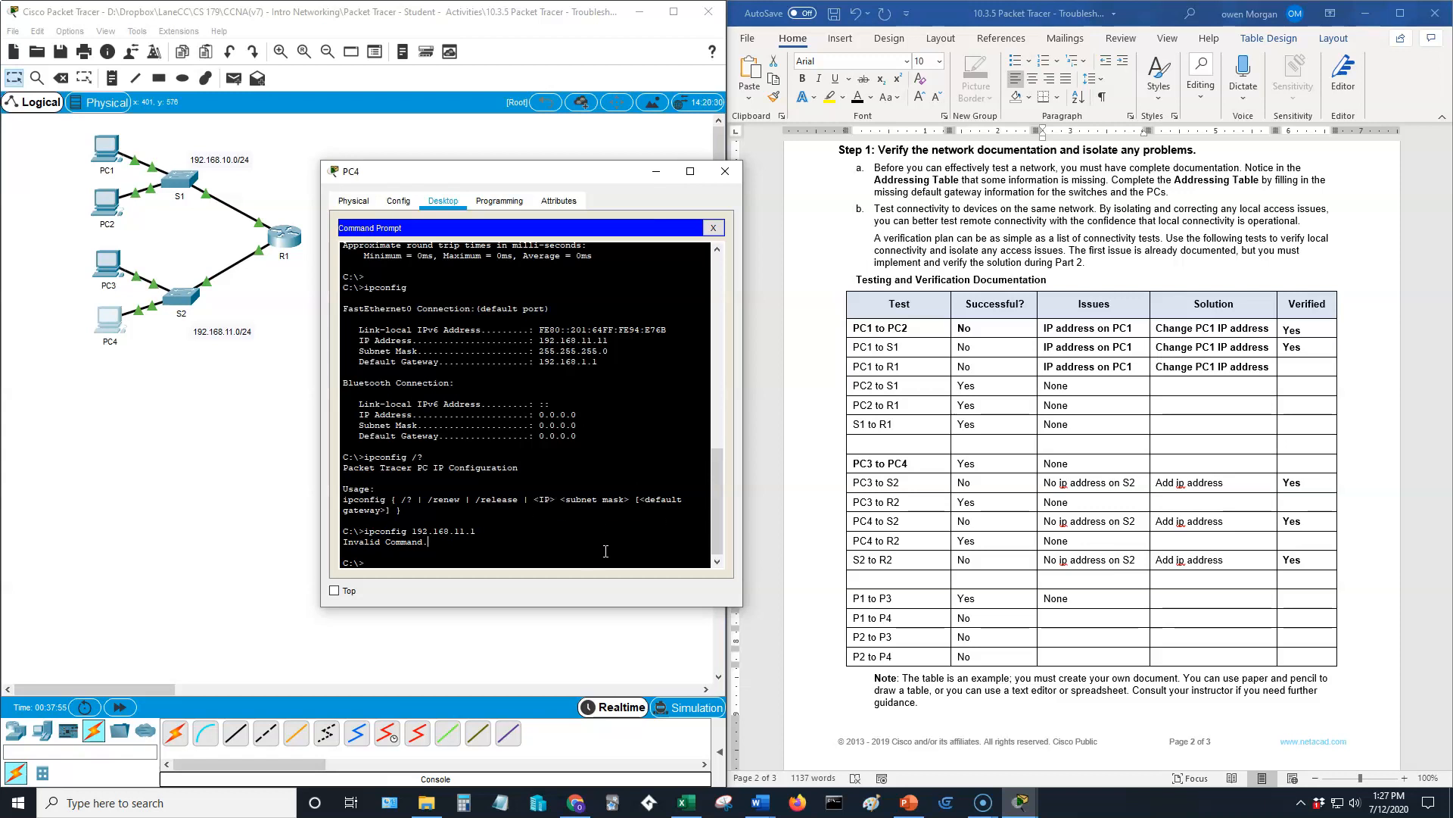
Step: Set PC4's IP address to 192.168.11.11, mask 255.255.255.0 and gateway 192.168.11.1 with ipconfig, and check the configuration
{"action": "key", "text": "Return"}
{"action": "type", "text": "ipconfig 192.168.11.11 255.255.255.0 1"}
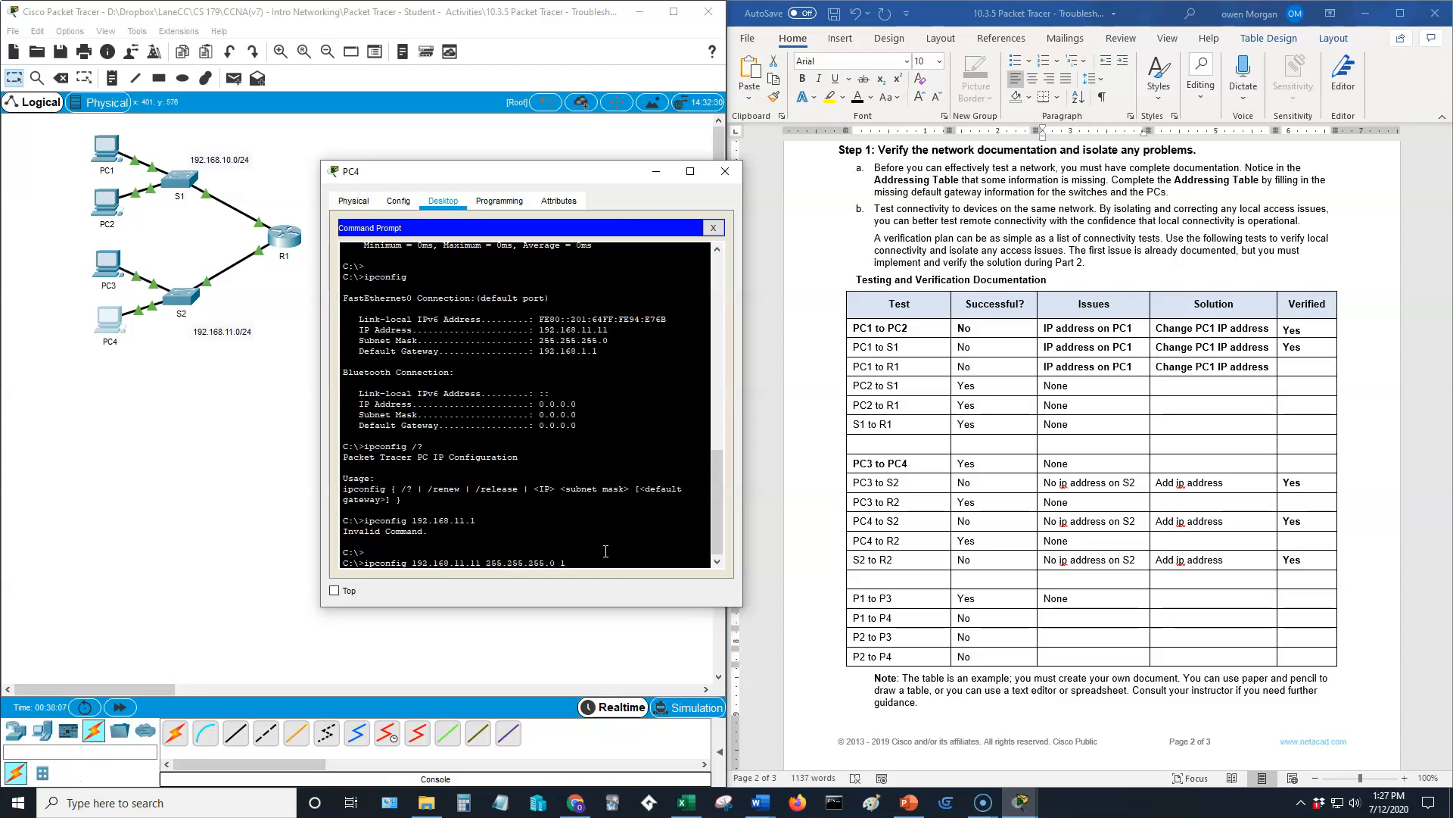
{"action": "type", "text": "92.168.11.1"}
{"action": "key", "text": "Return"}
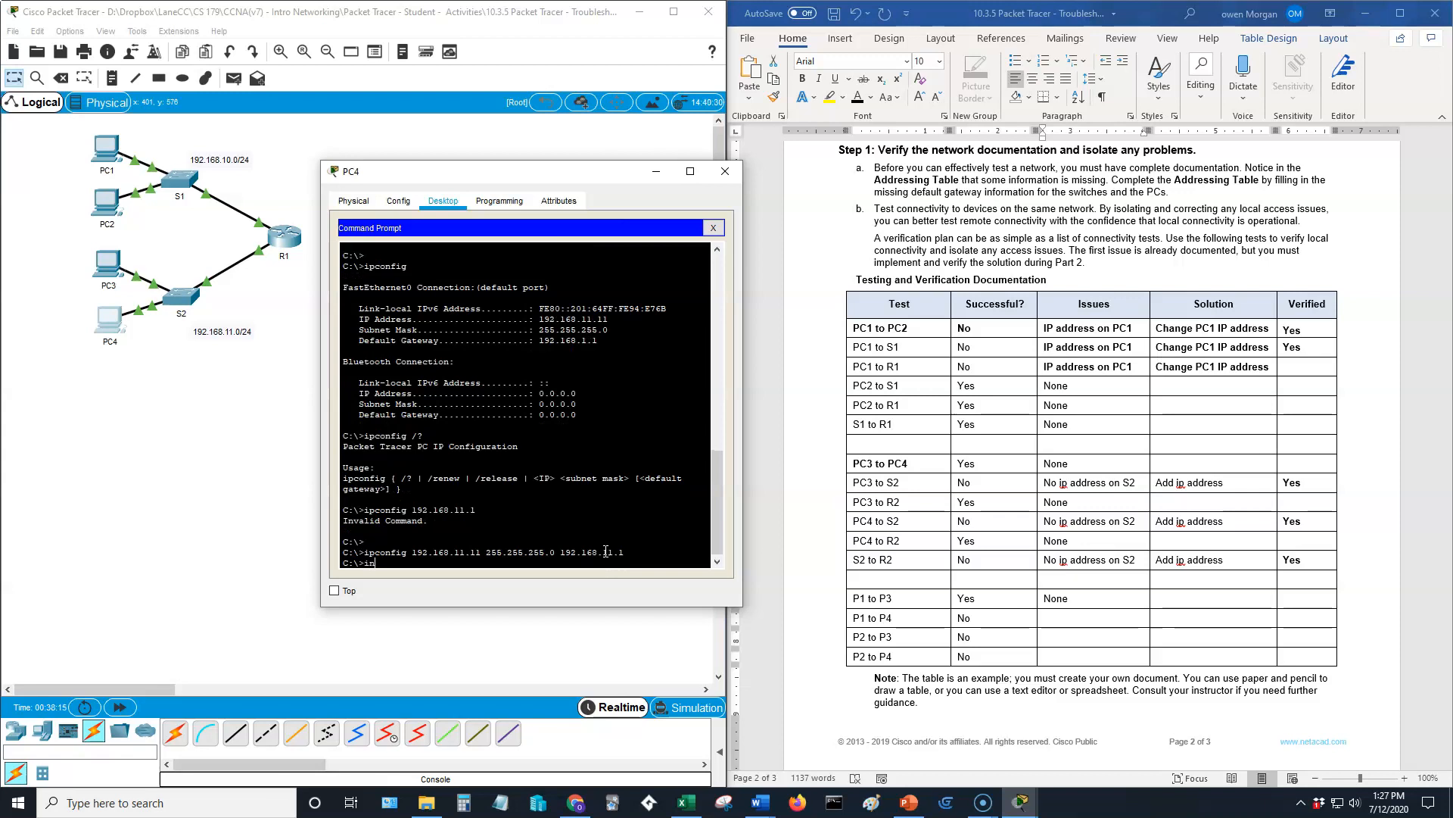
{"action": "type", "text": "ipconfig"}
{"action": "key", "text": "Return"}
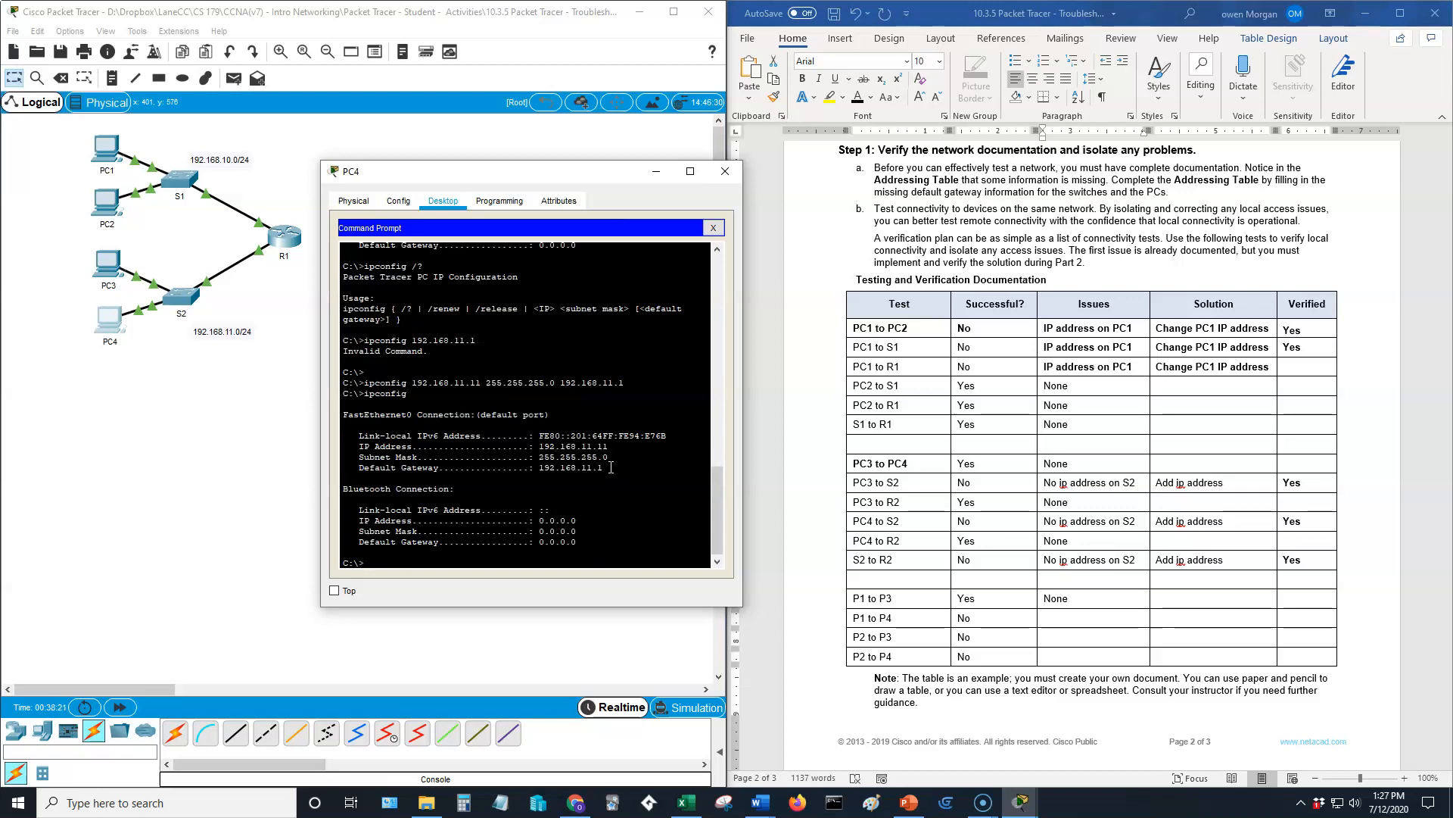
Step: Close PC4's window and ping 192.168.11.11 again from PC1's command prompt
{"action": "left_click", "coordinate": [726, 164]}
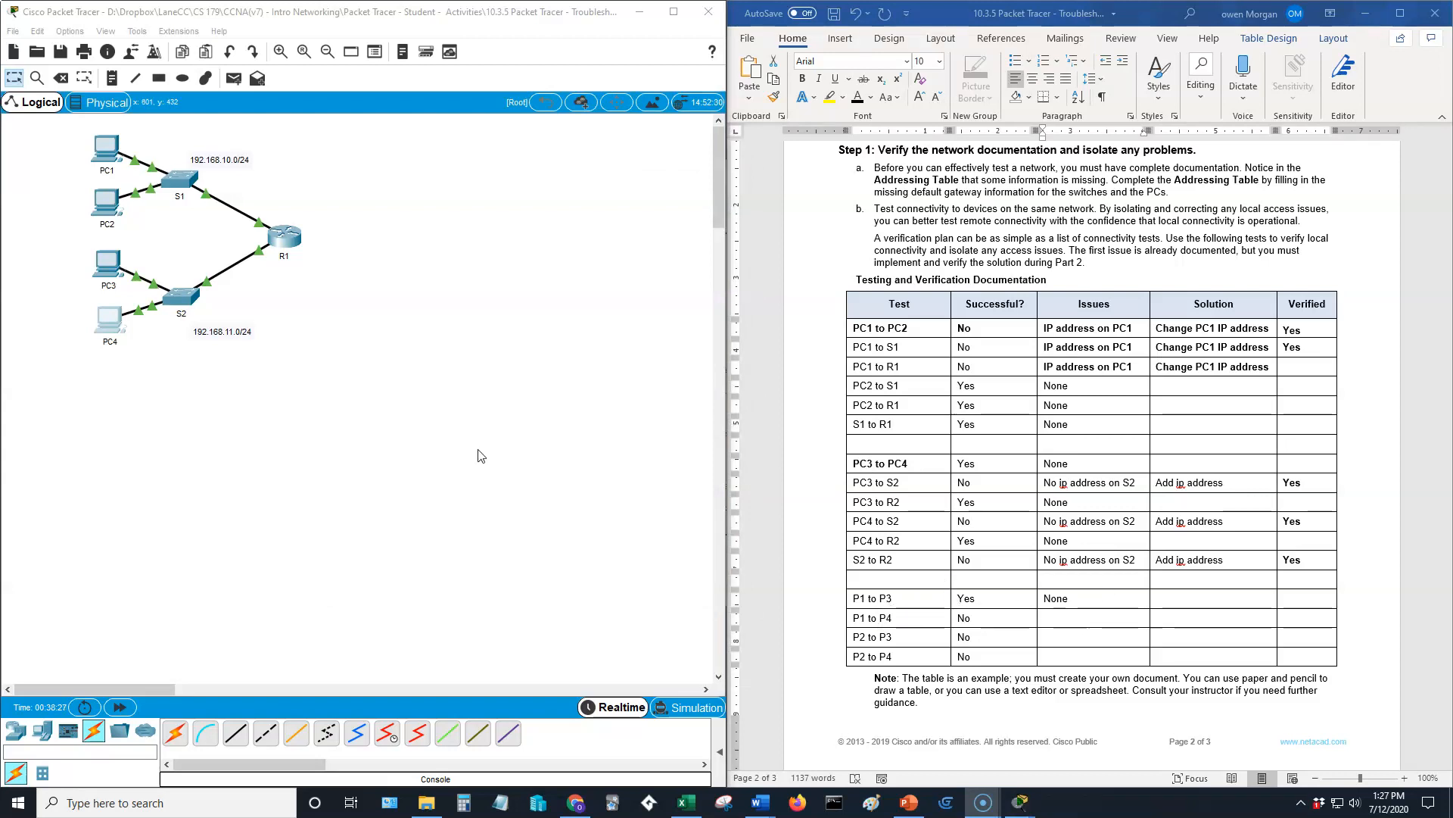
{"action": "left_click", "coordinate": [106, 147]}
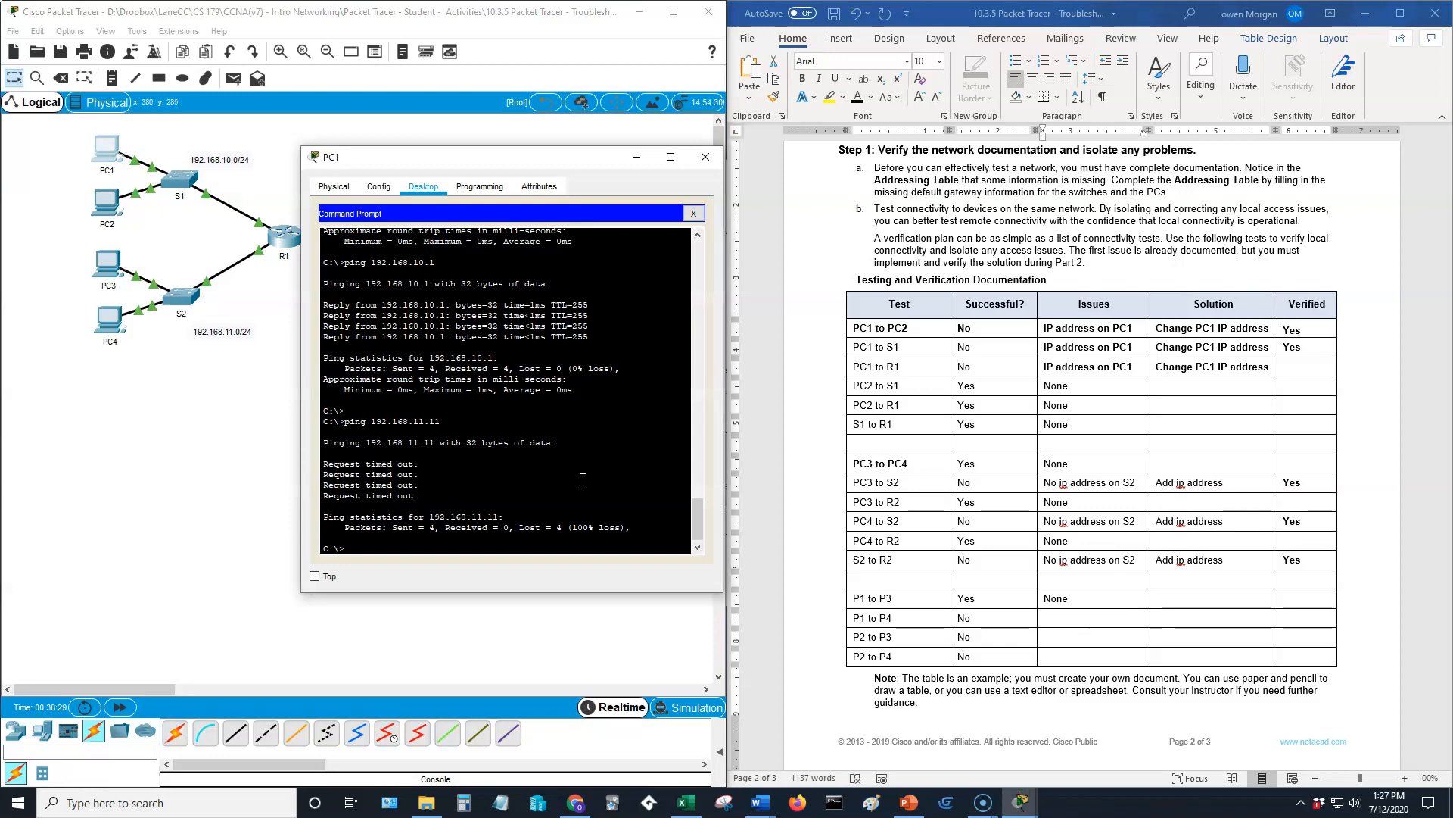
{"action": "key", "text": "Up"}
{"action": "key", "text": "Return"}
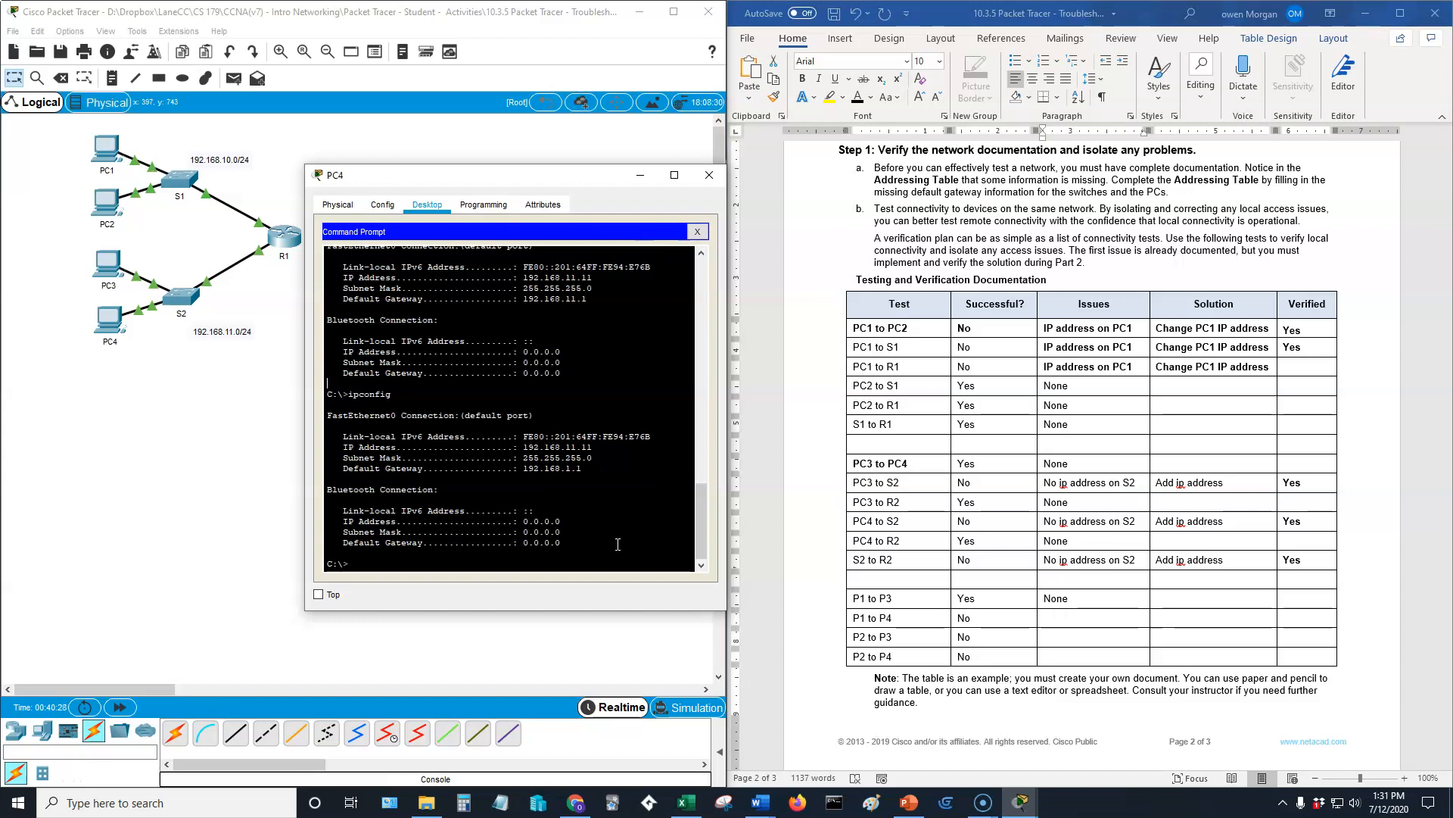
Step: Reapply 192.168.11.11, 255.255.255.0 and gateway 192.168.11.1 to PC4 with ipconfig, and recheck its IP configuration
{"action": "type", "text": "ipconfig 192.168.11.11 255.255.255.0 192.168.11.1"}
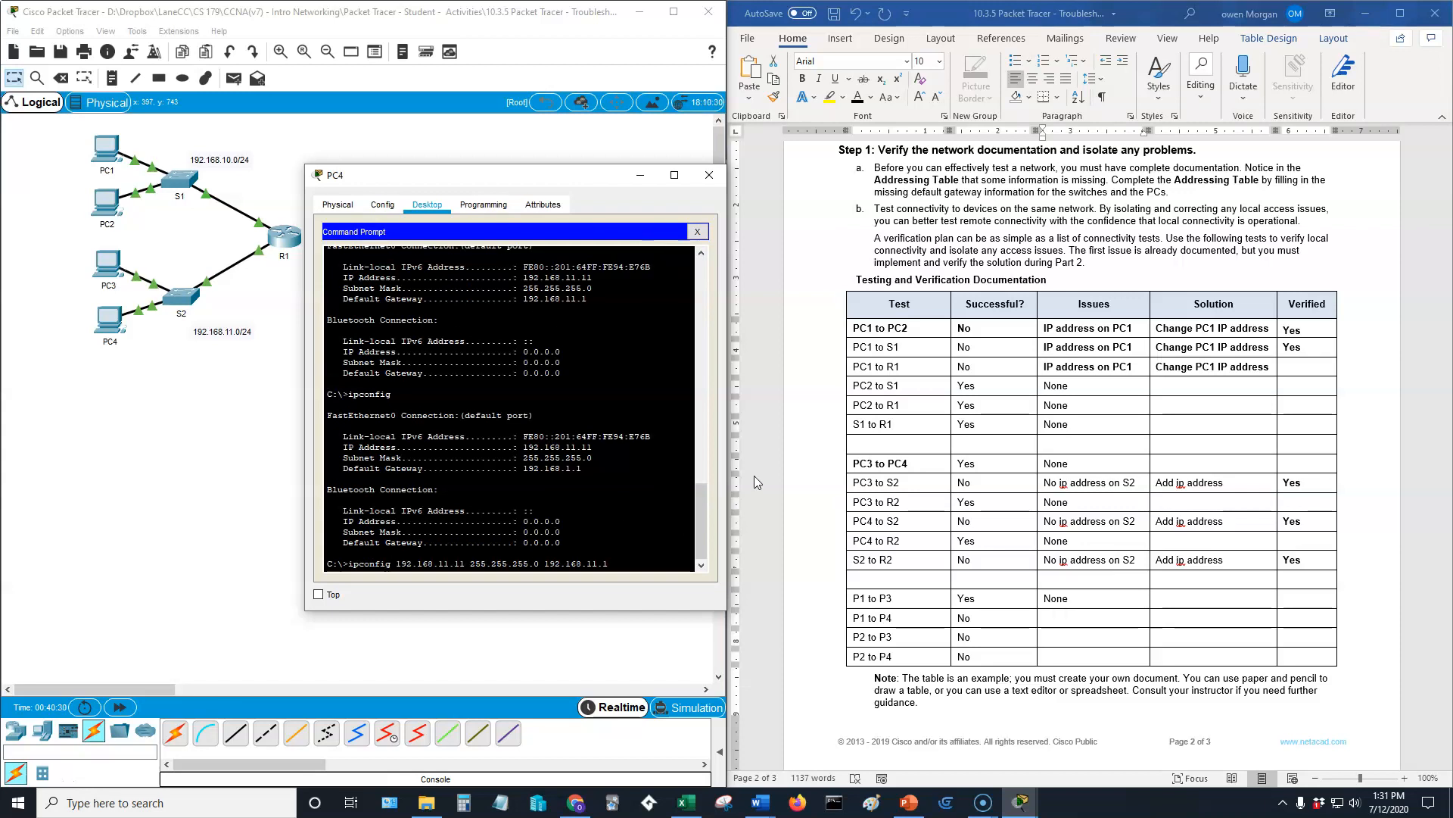
{"action": "key", "text": "Return"}
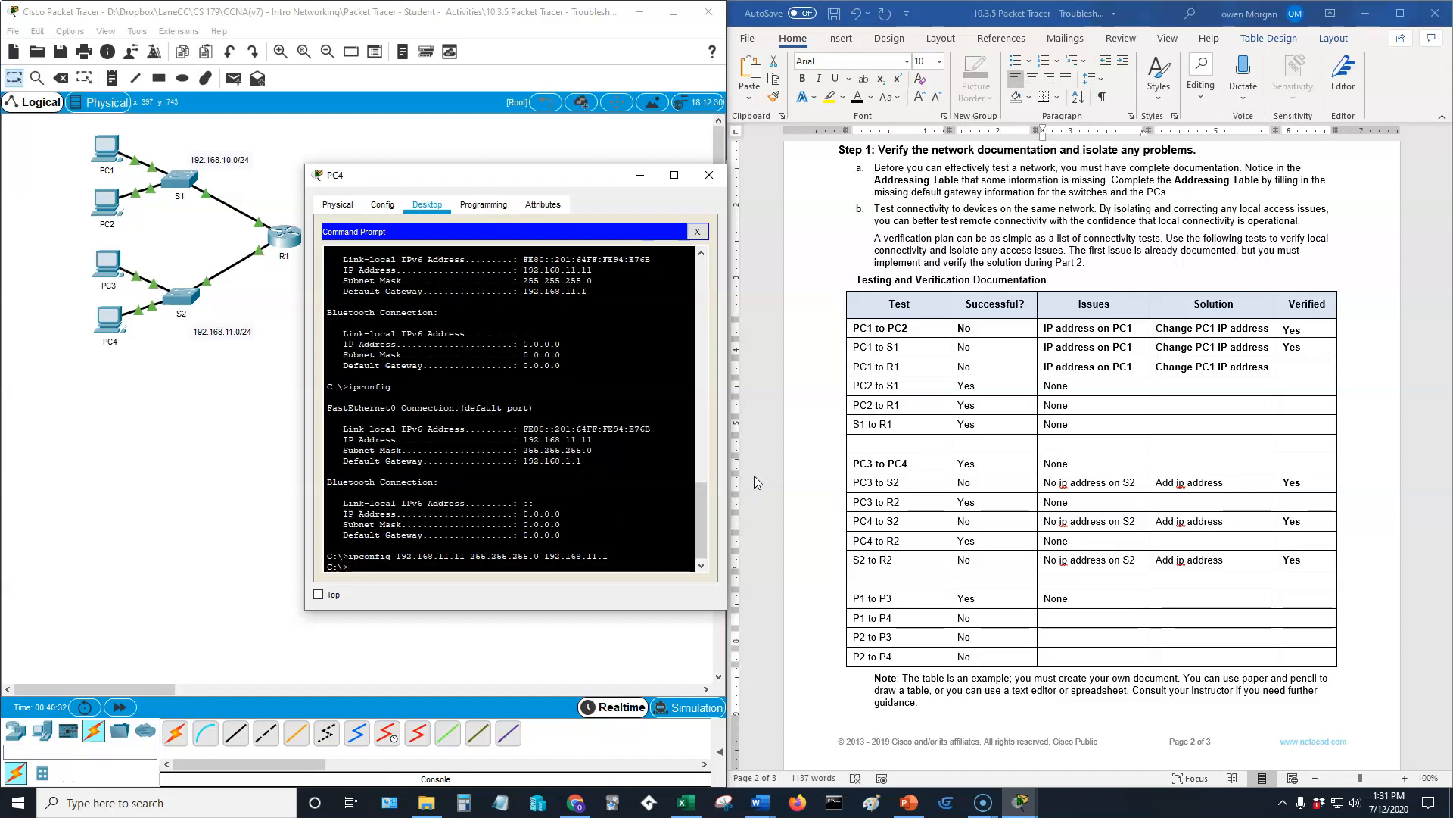
{"action": "key", "text": "Up"}
{"action": "key", "text": "Up"}
{"action": "key", "text": "Return"}
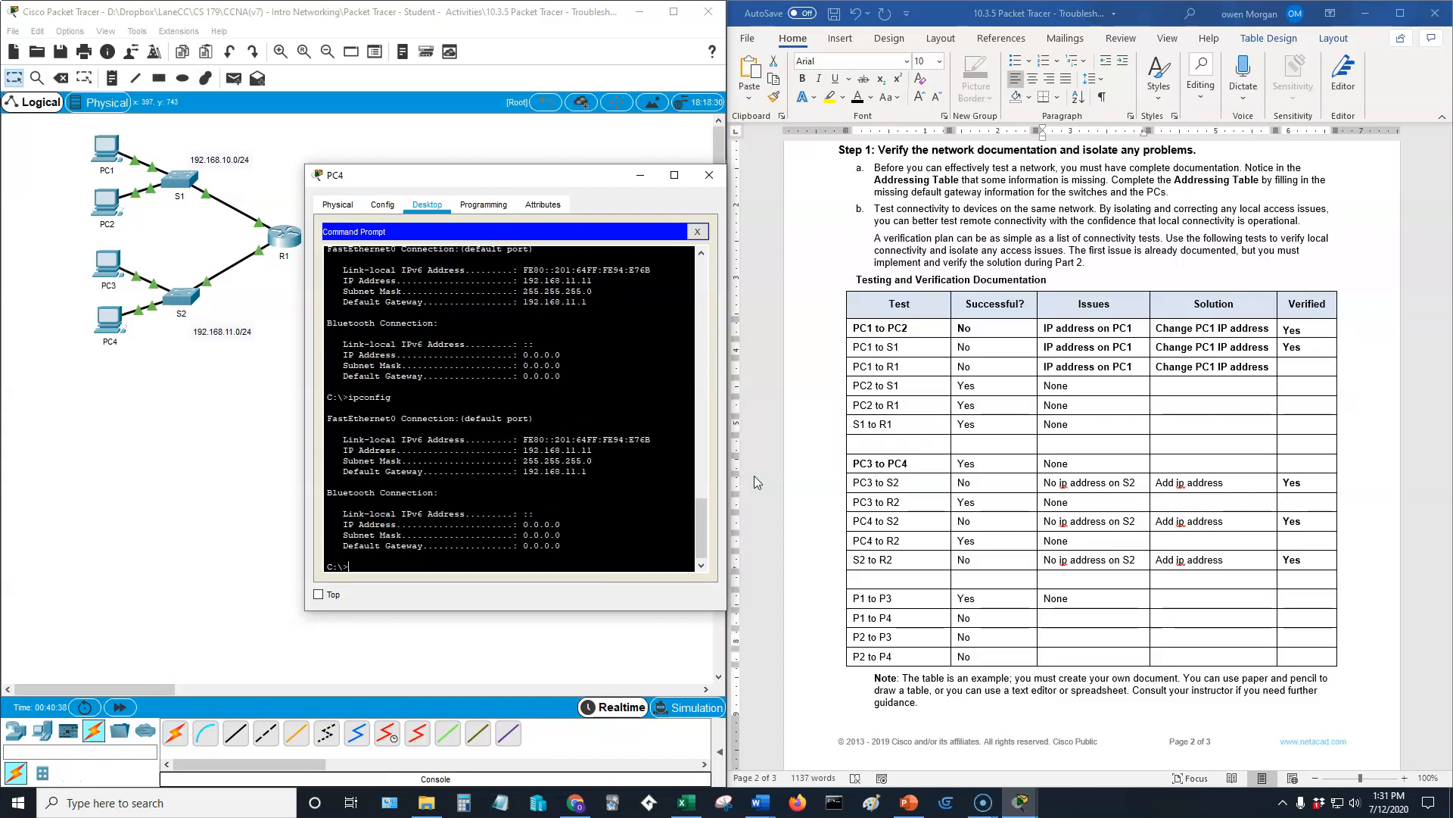
Step: Retest the connection from PC1 to PC4 by pinging 192.168.11.11 from PC1's command prompt
{"action": "left_click", "coordinate": [105, 148]}
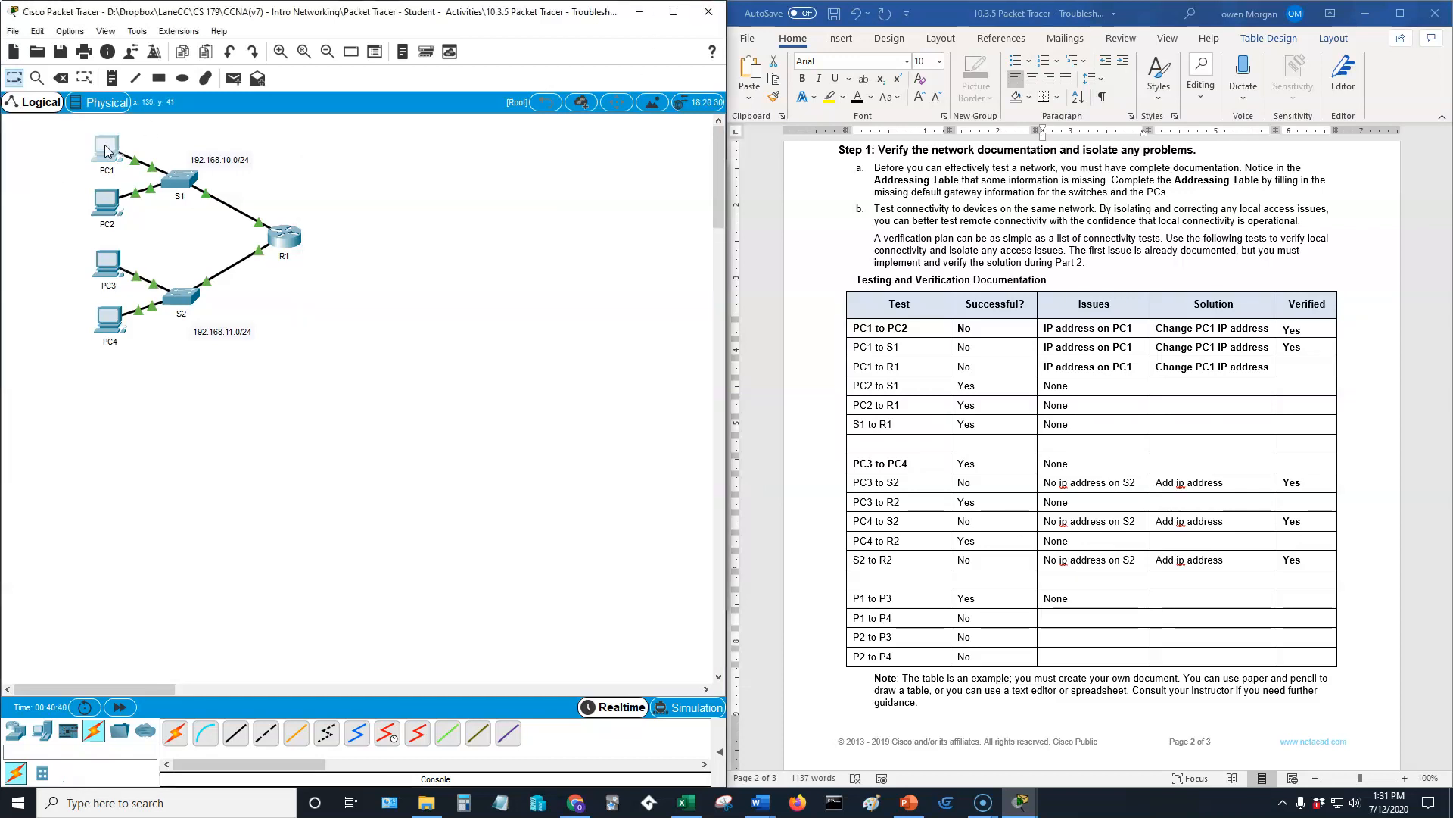
{"action": "key", "text": "Up"}
{"action": "key", "text": "Return"}
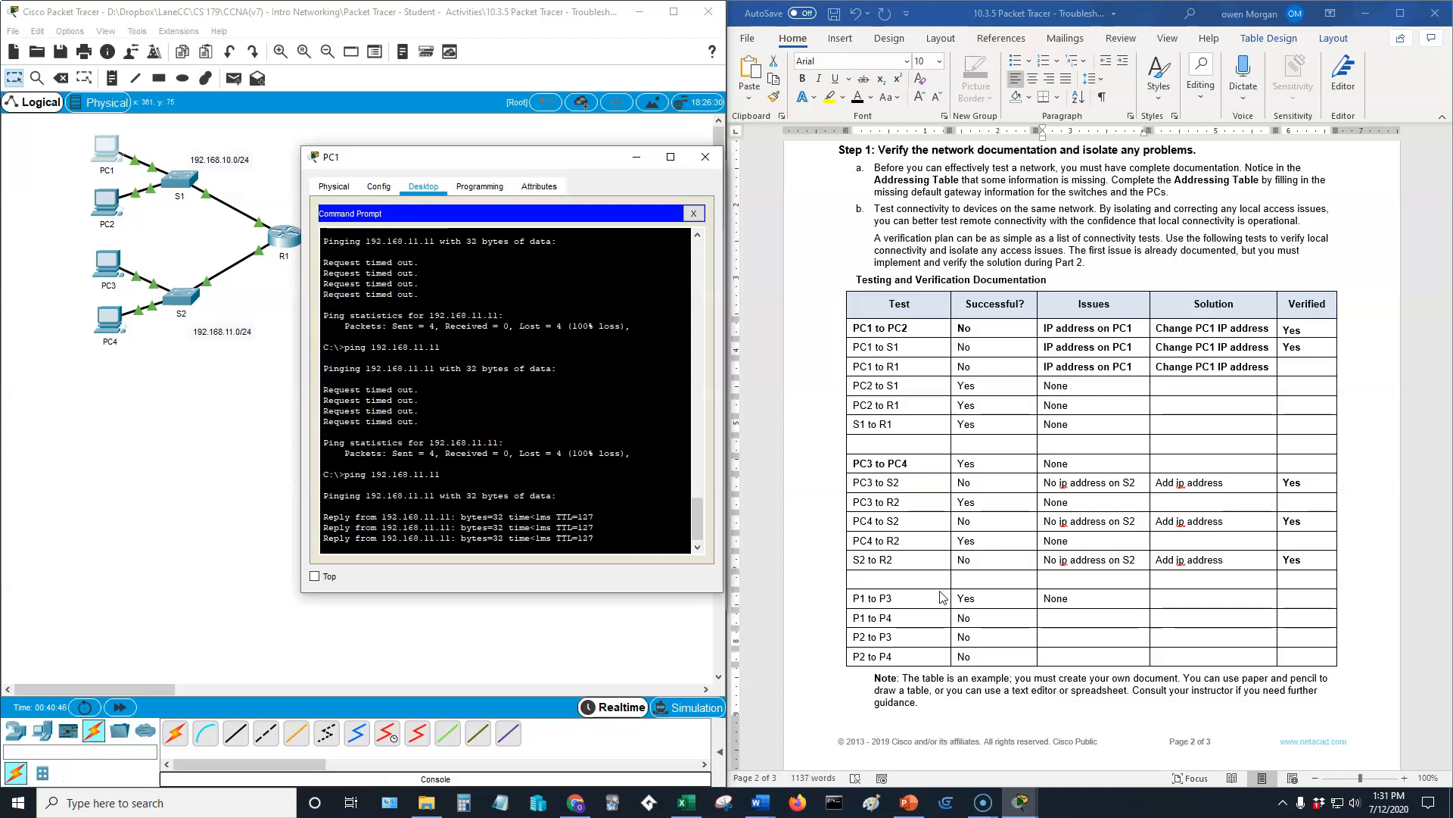
{"action": "left_click_drag", "start_coordinate": [547, 170], "coordinate": [501, 181]}
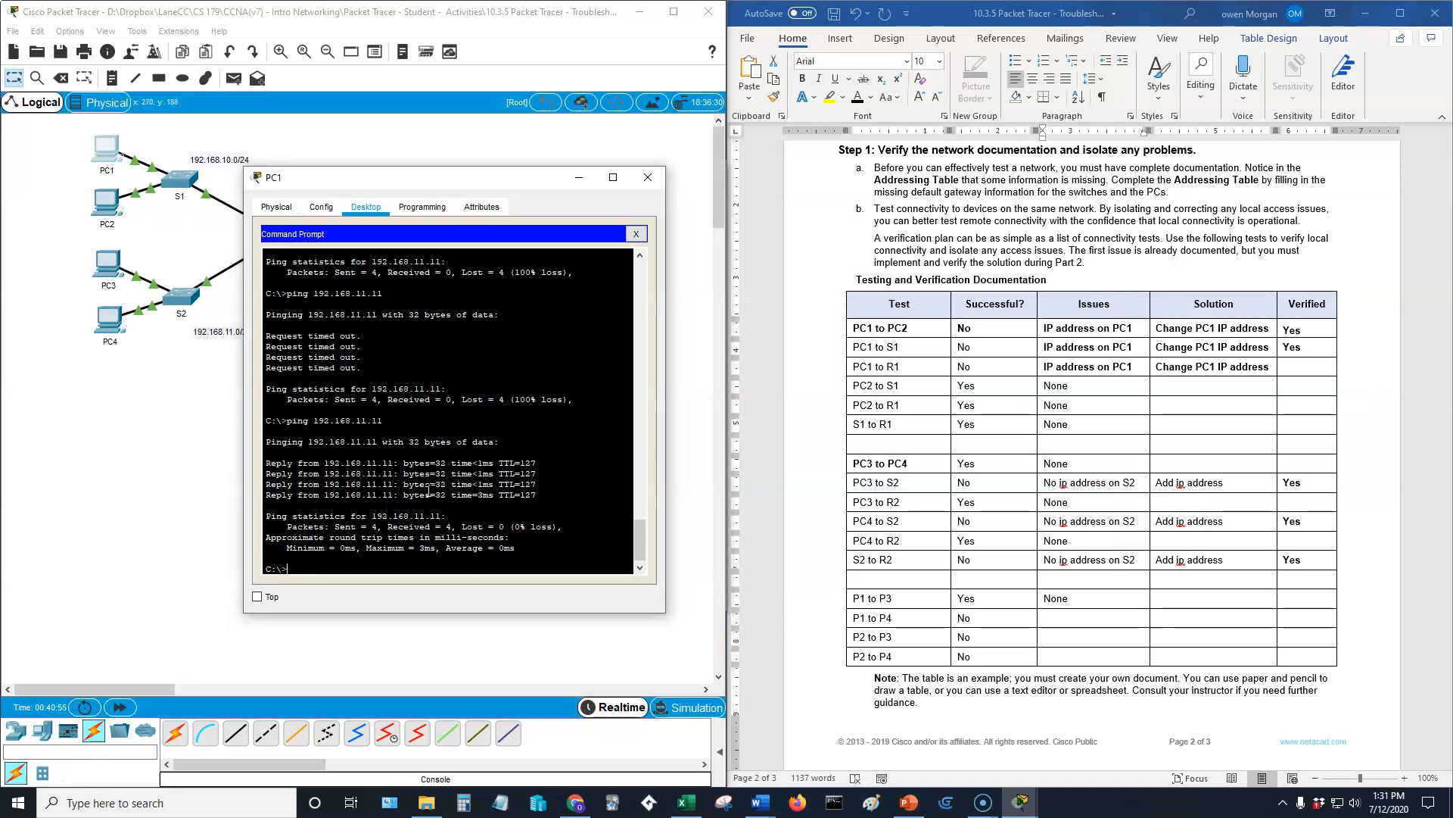
Step: In the P1 to P4 row, enter the issue "Default is wrong", the solution "Fixed default gateway" and "yes" as verified
{"action": "left_click", "coordinate": [1092, 610]}
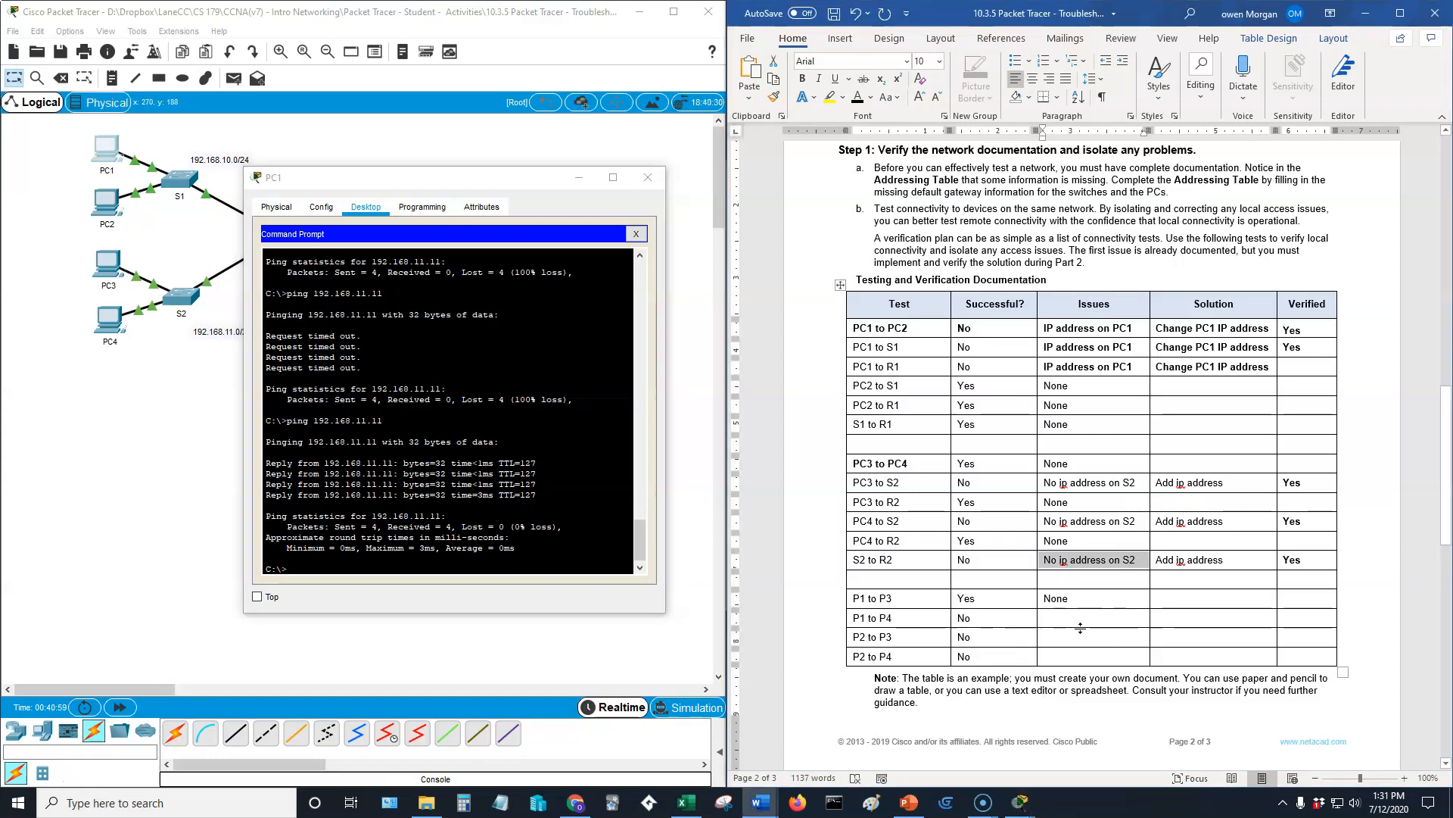
{"action": "left_click", "coordinate": [1110, 619]}
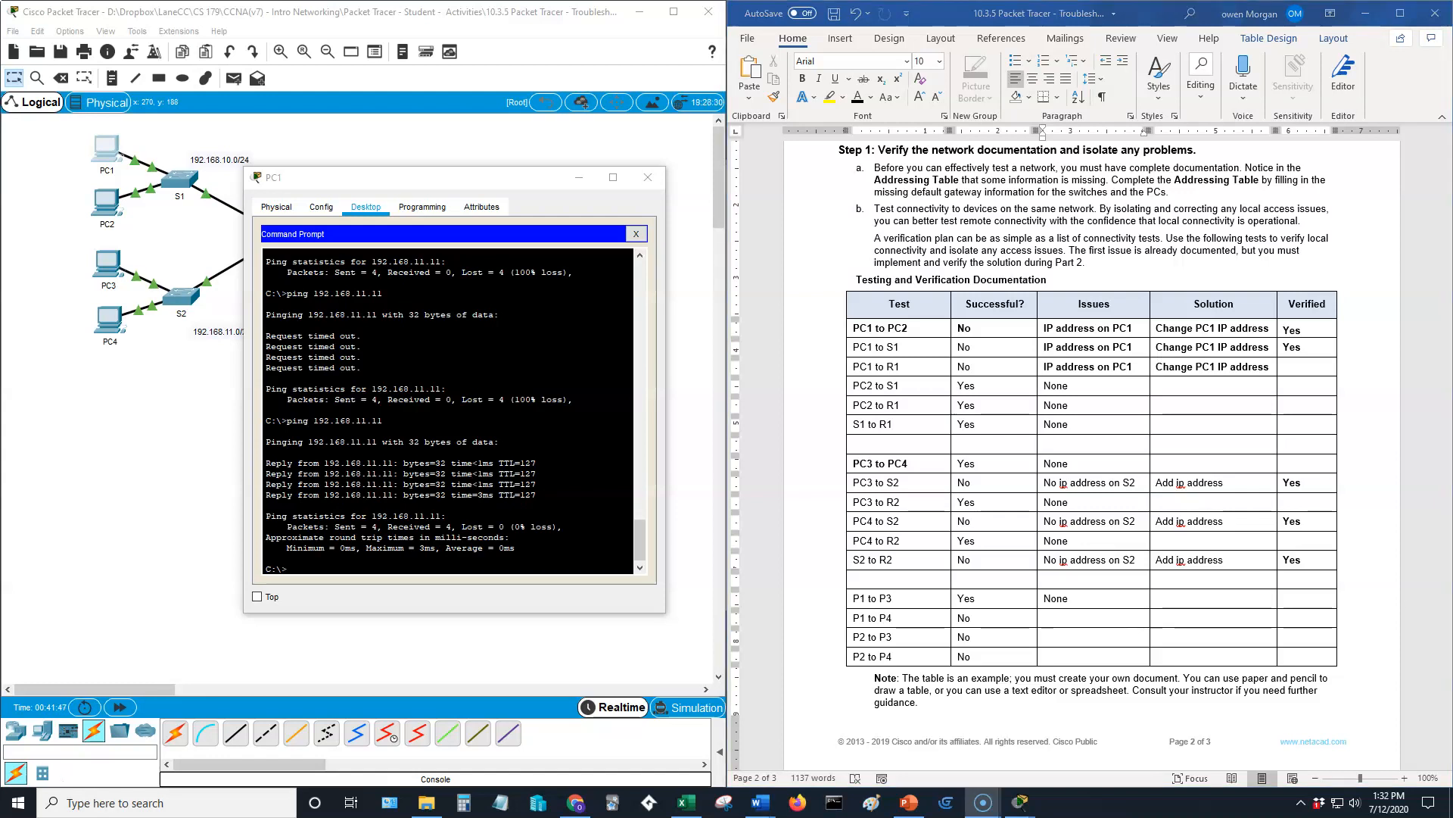
{"action": "left_click", "coordinate": [1090, 625]}
{"action": "type", "text": "defalu"}
{"action": "key", "text": "BackSpace"}
{"action": "key", "text": "BackSpace"}
{"action": "type", "text": "ult is wrong"}
{"action": "key", "text": "Tab"}
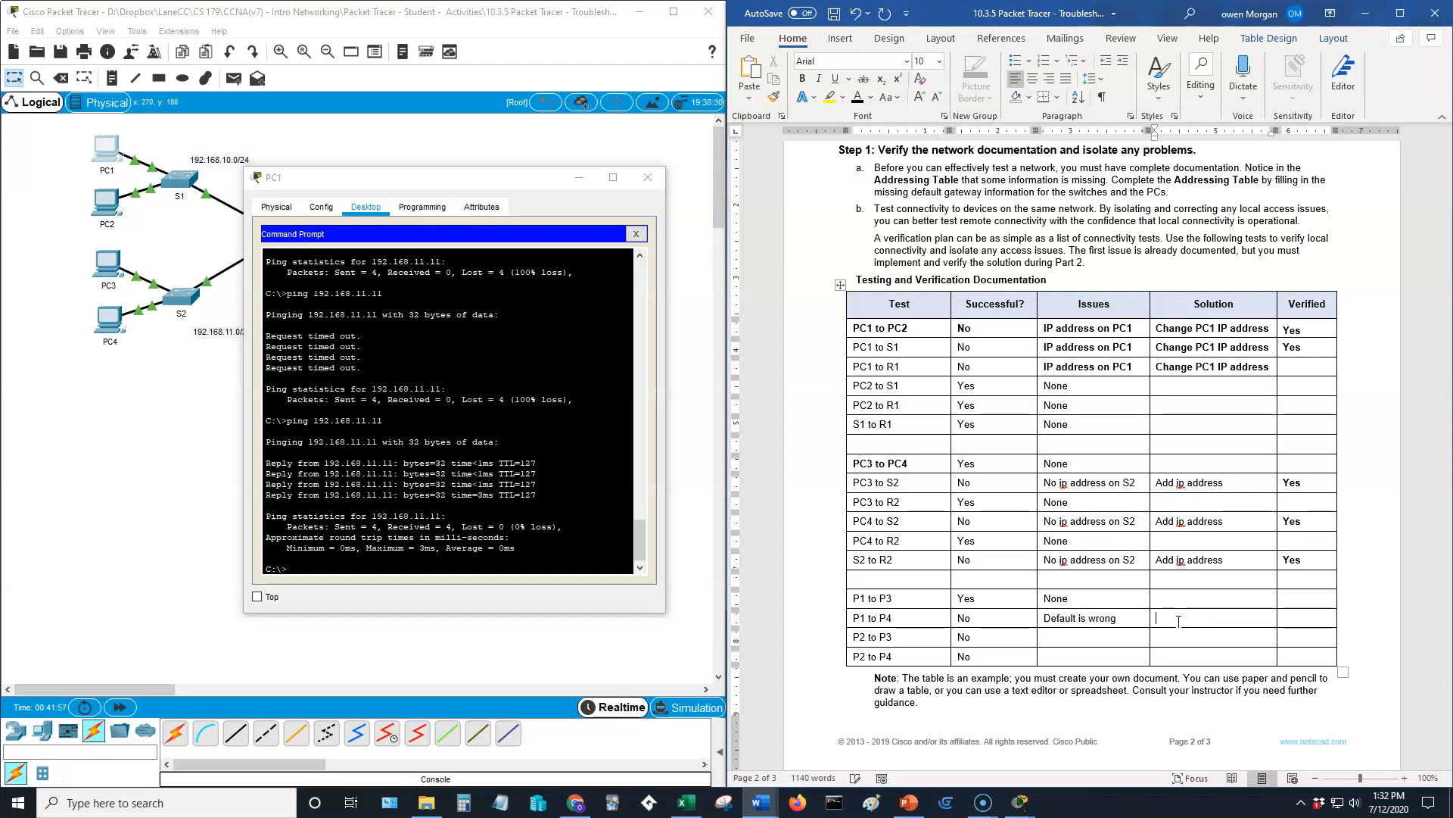
{"action": "type", "text": "fixed default gateway"}
{"action": "key", "text": "Tab"}
{"action": "type", "text": "yes"}
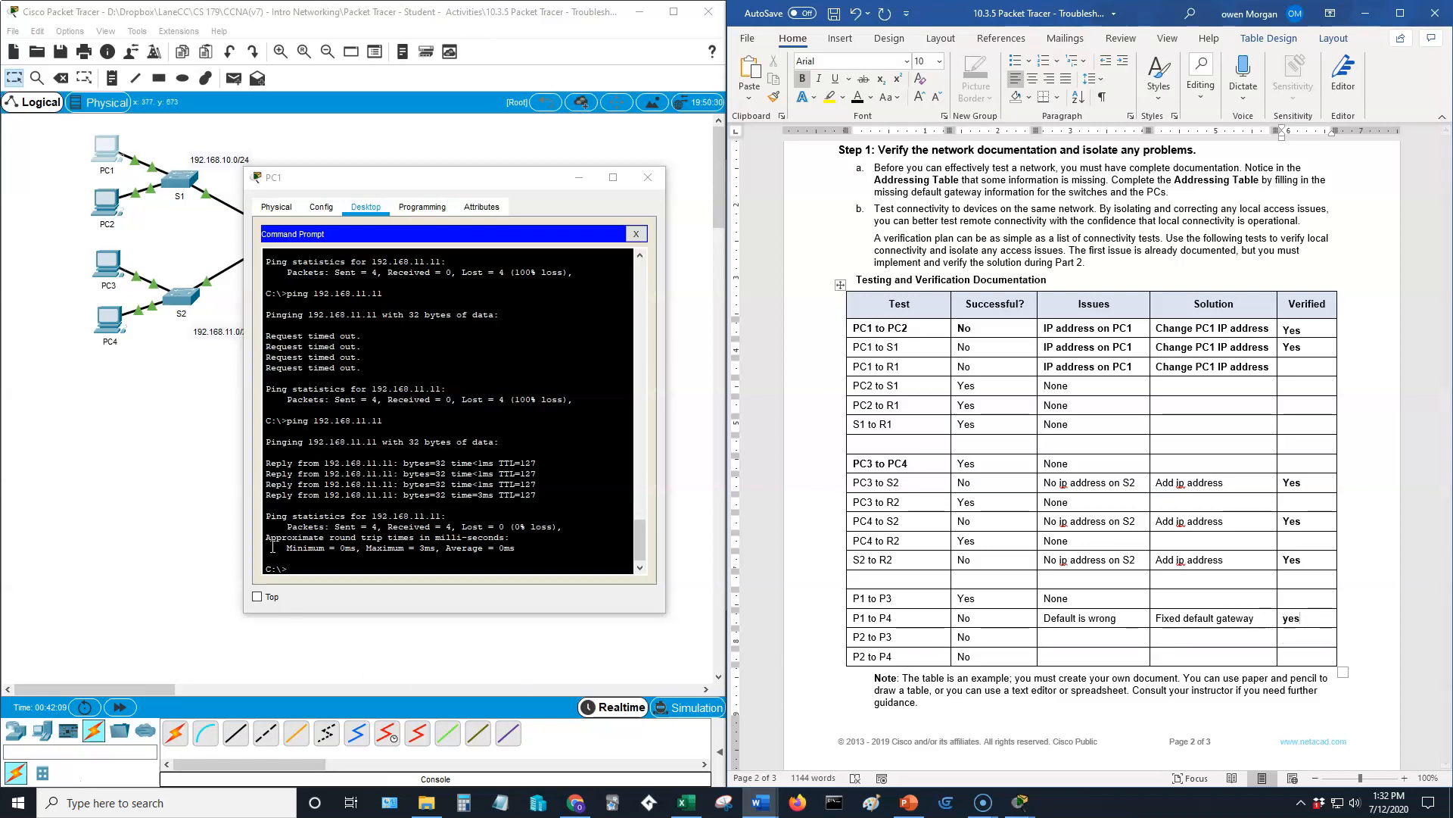
Step: Test PC2's connections to PC3 and PC4 by pinging 192.168.11.10 and 192.168.11.11 from its command prompt
{"action": "left_click", "coordinate": [110, 204]}
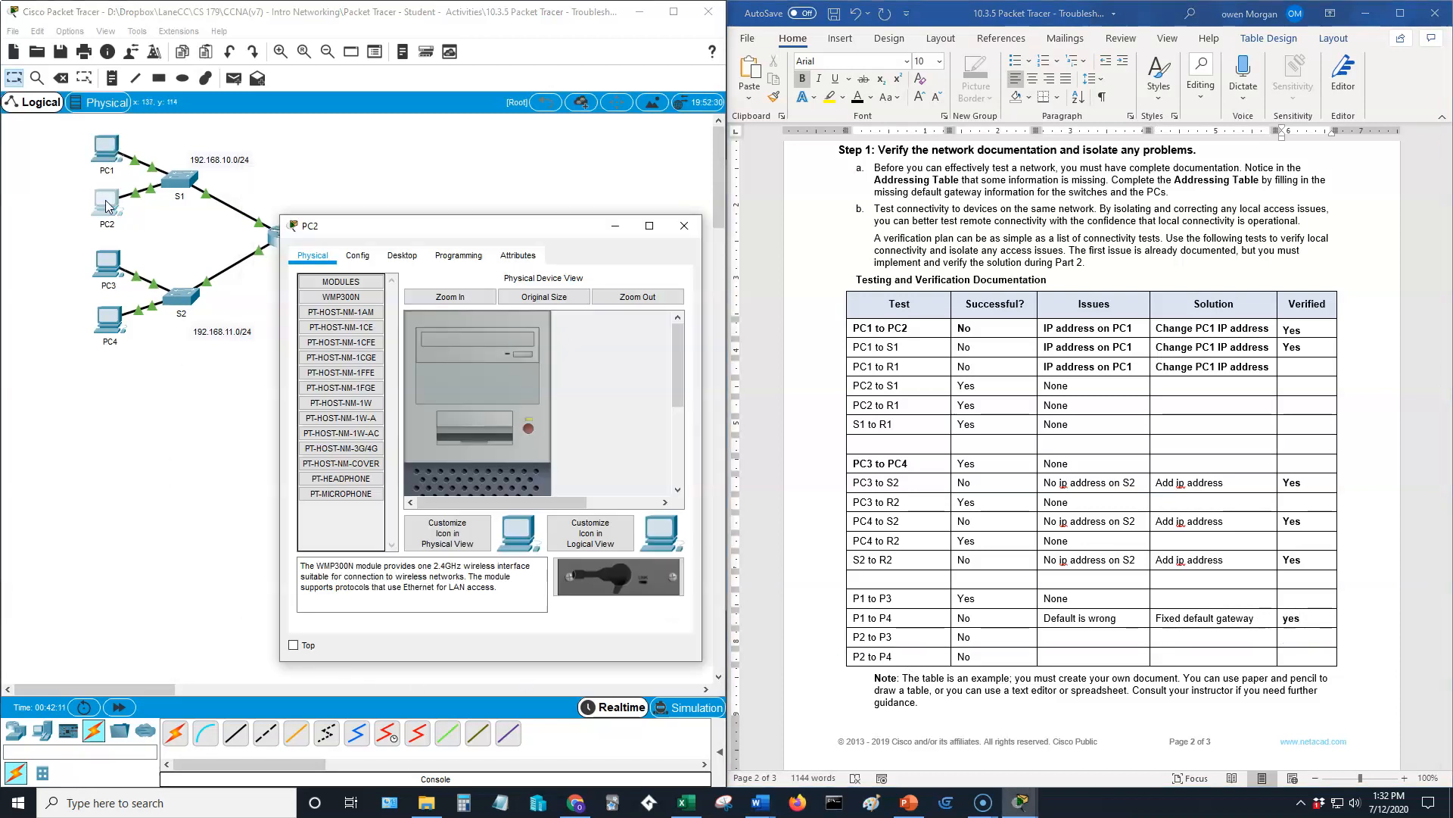
{"action": "left_click", "coordinate": [413, 260]}
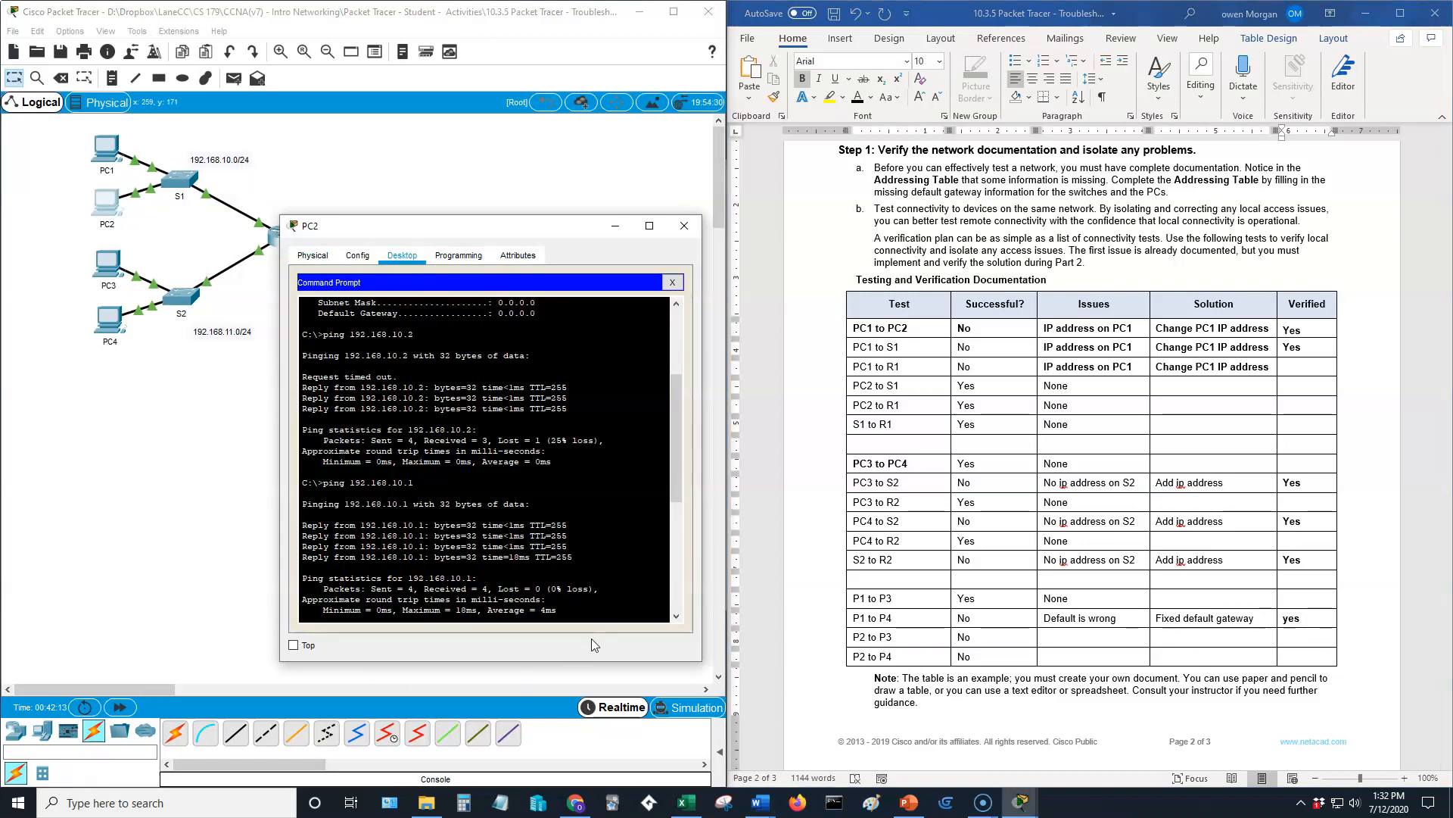
{"action": "key", "text": "Return"}
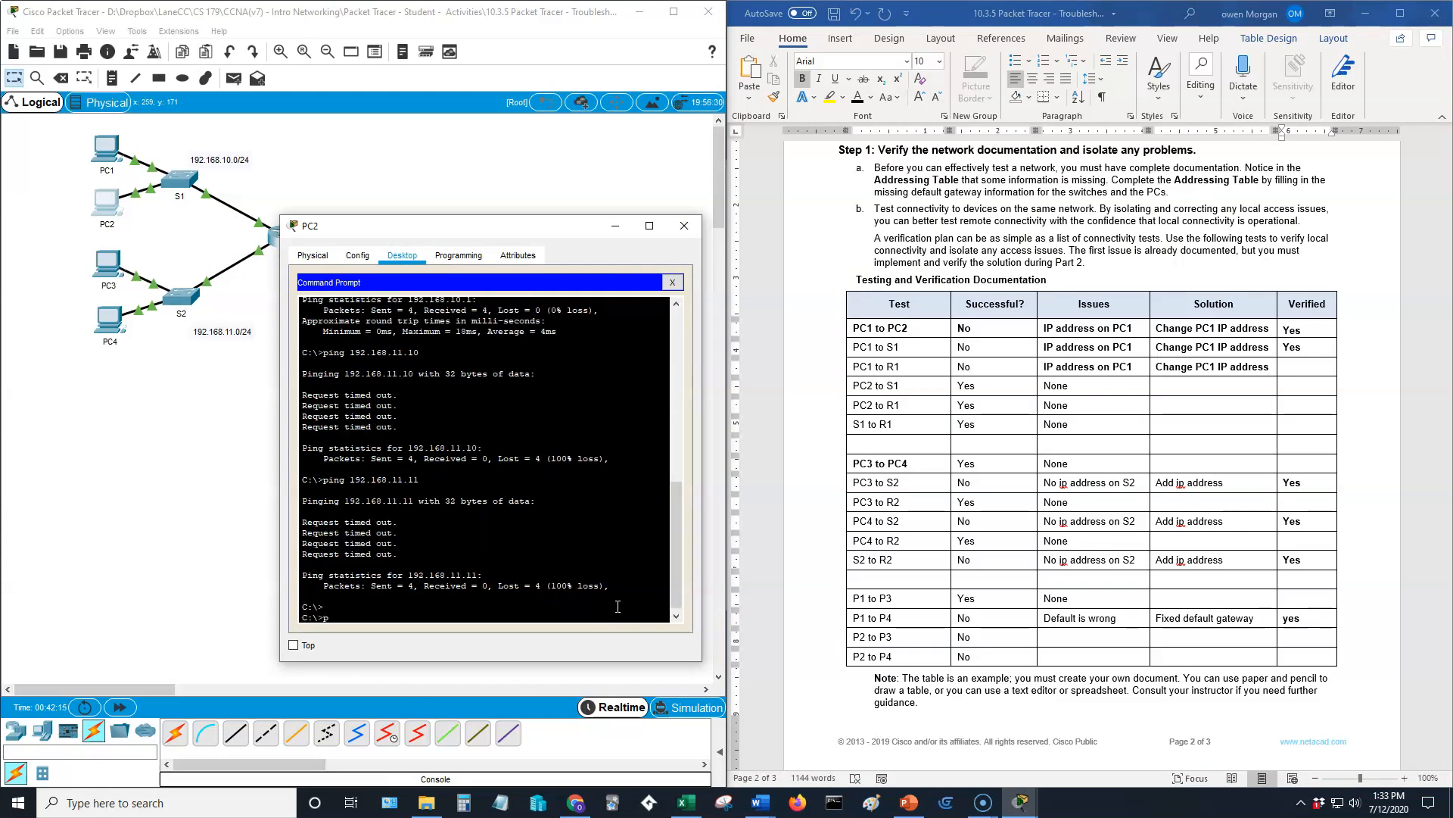
{"action": "type", "text": "ping 192.168.11.10"}
{"action": "key", "text": "Return"}
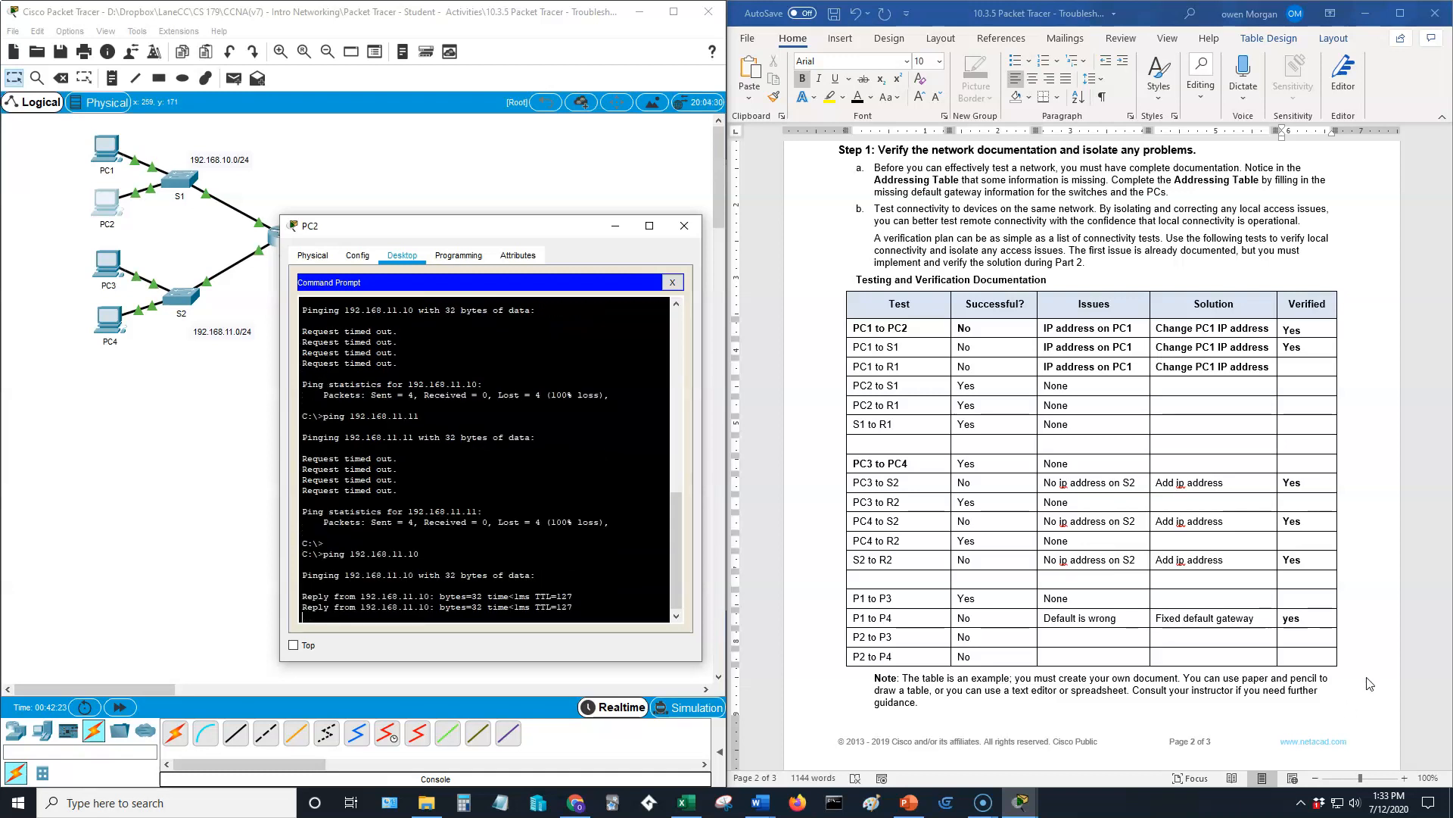
{"action": "left_click", "coordinate": [1051, 622]}
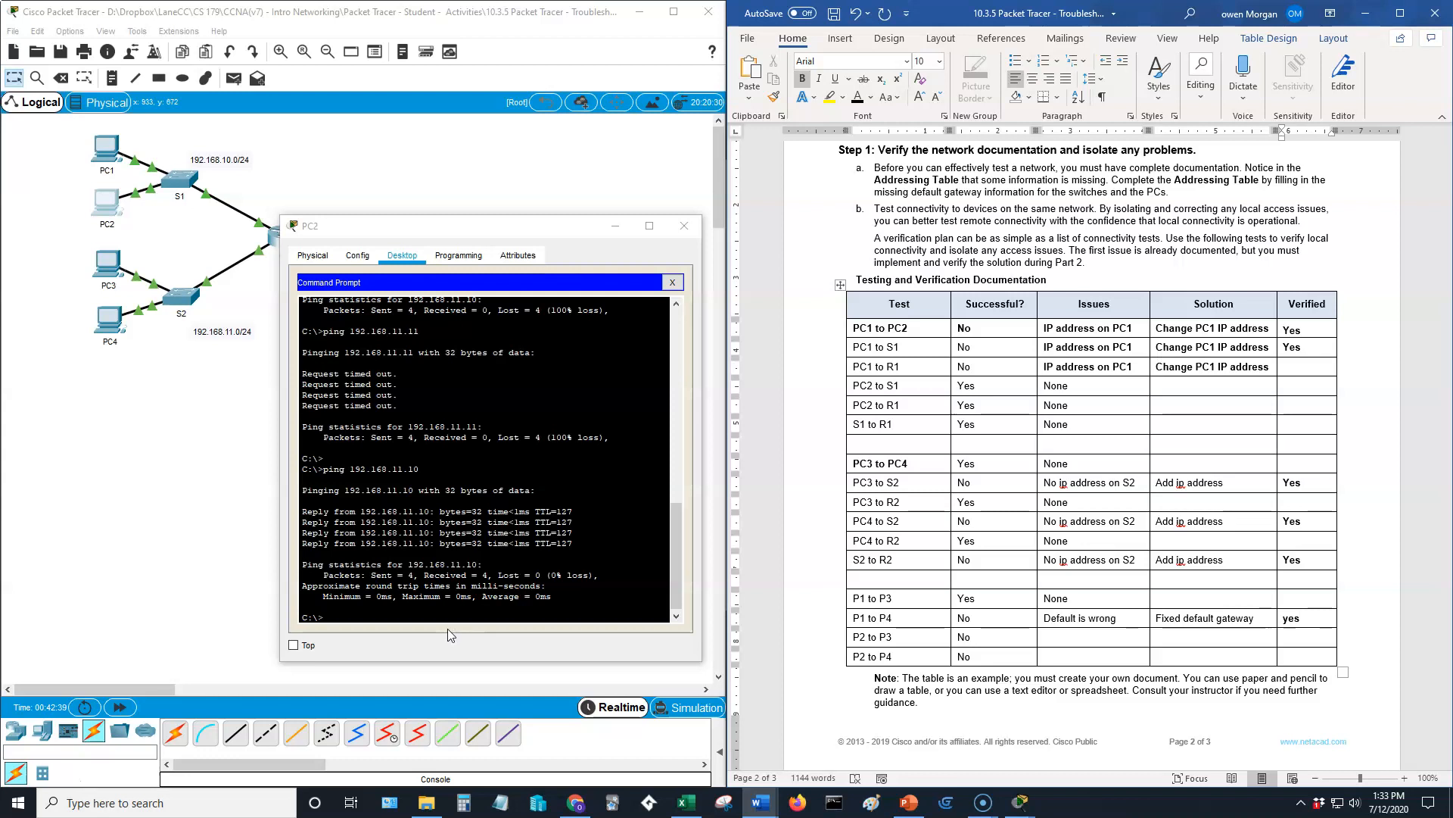
{"action": "left_click", "coordinate": [326, 610]}
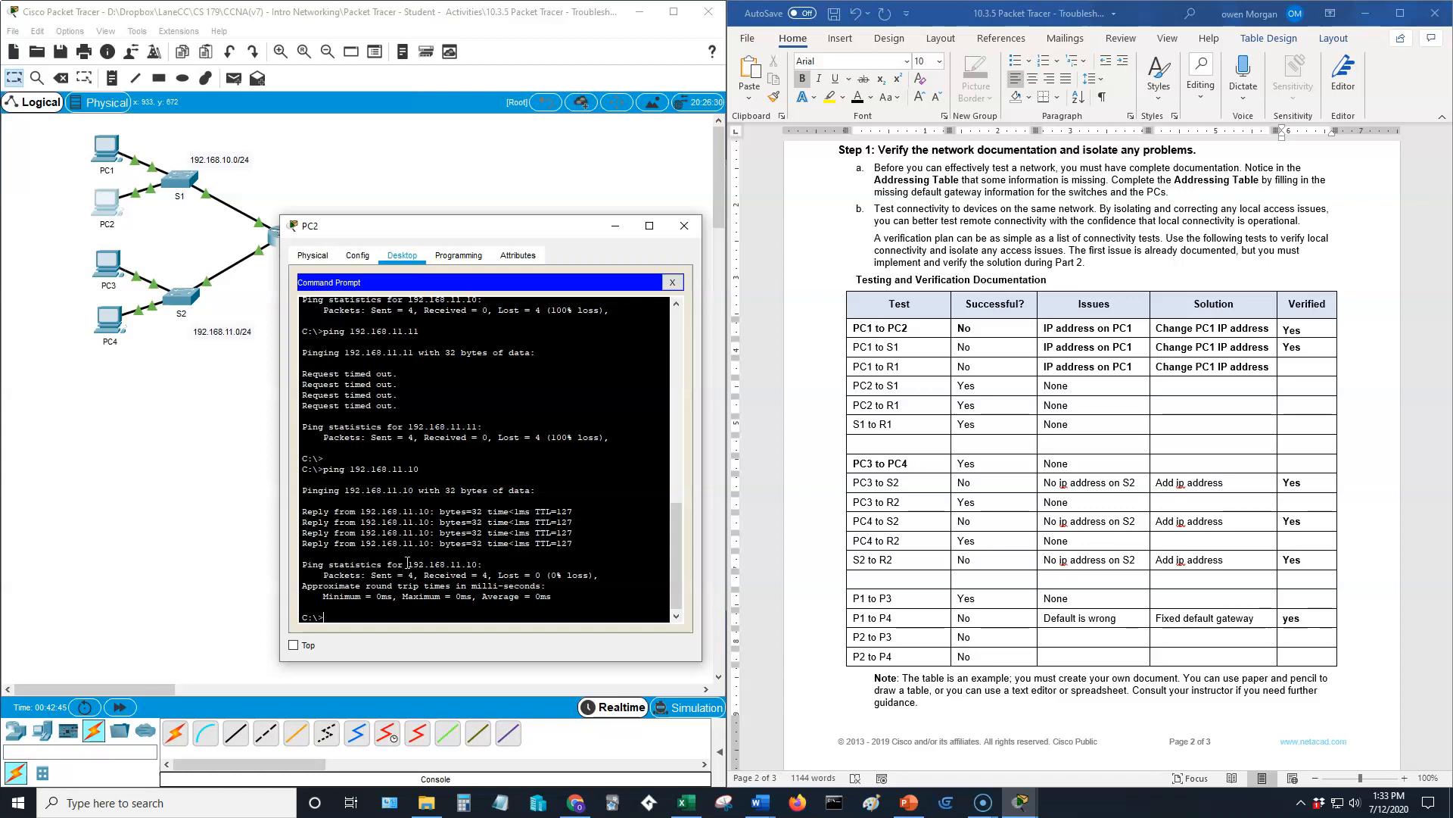
{"action": "key", "text": "Up"}
{"action": "key", "text": "Return"}
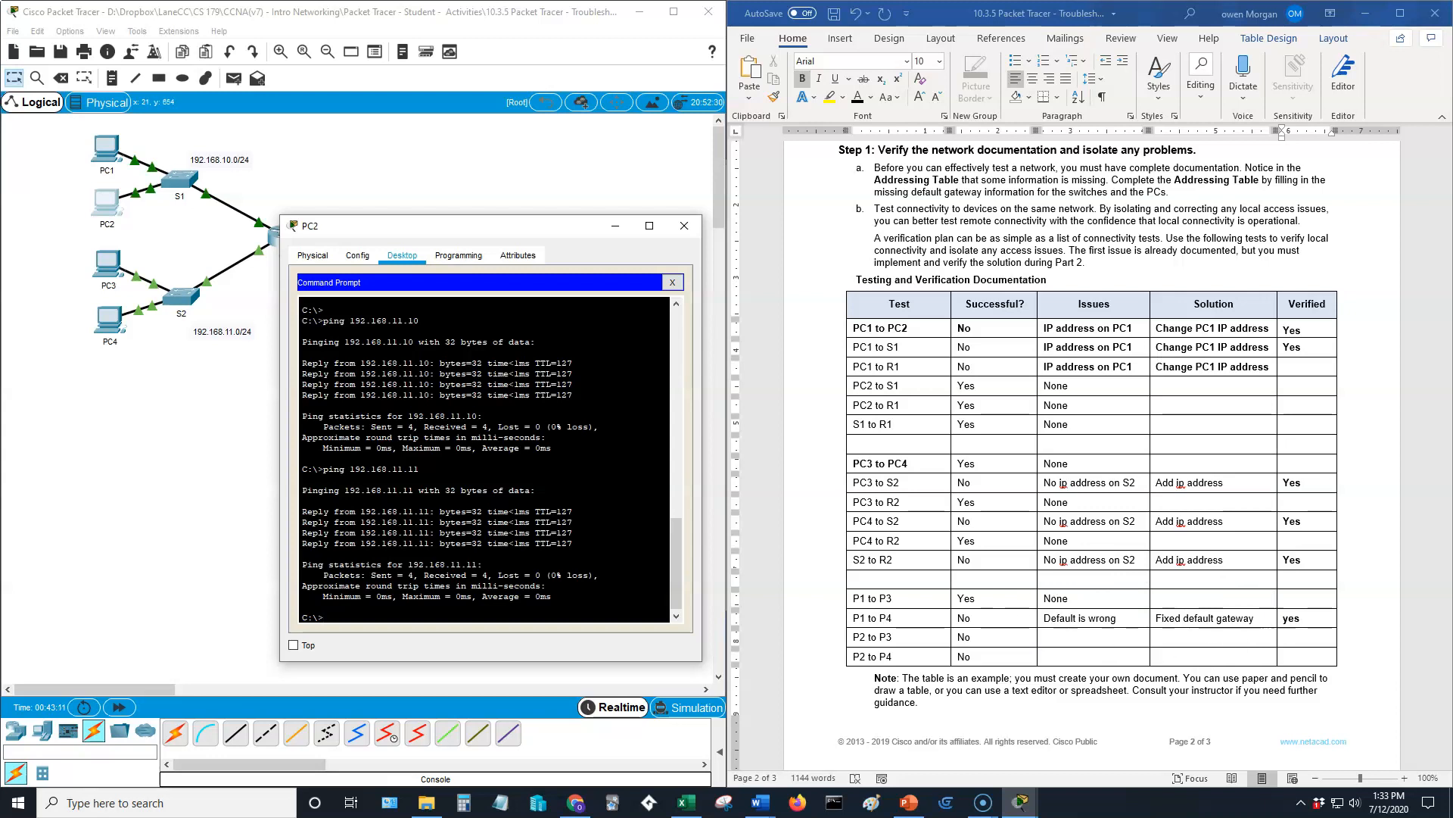
Step: Check the Addressing Table and ping S1 at 192.168.10.2 from PC3's command prompt
{"action": "scroll", "coordinate": [1123, 560], "scroll_direction": "up", "scroll_amount": 10}
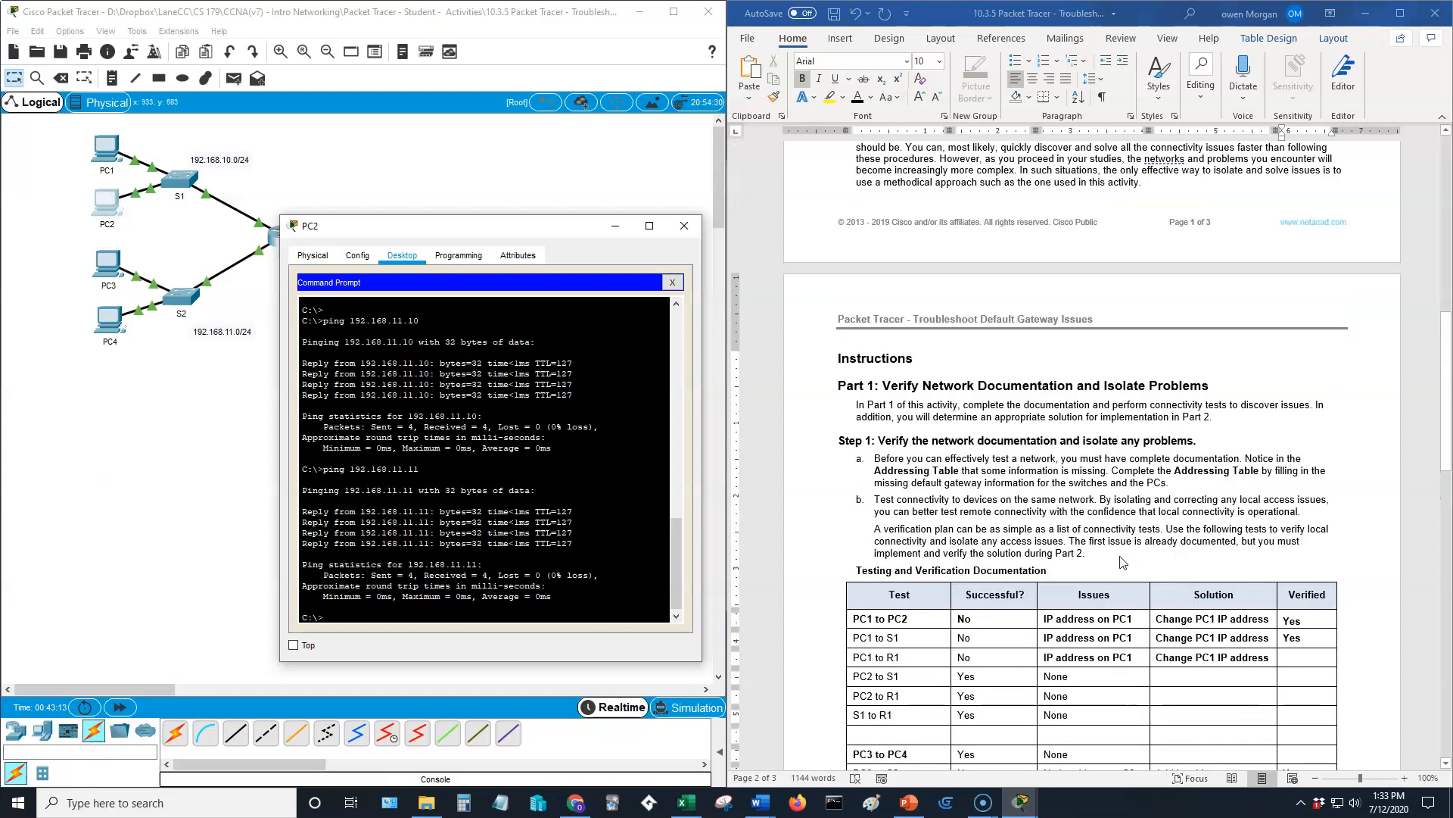
{"action": "scroll", "coordinate": [1123, 558], "scroll_direction": "up", "scroll_amount": 10}
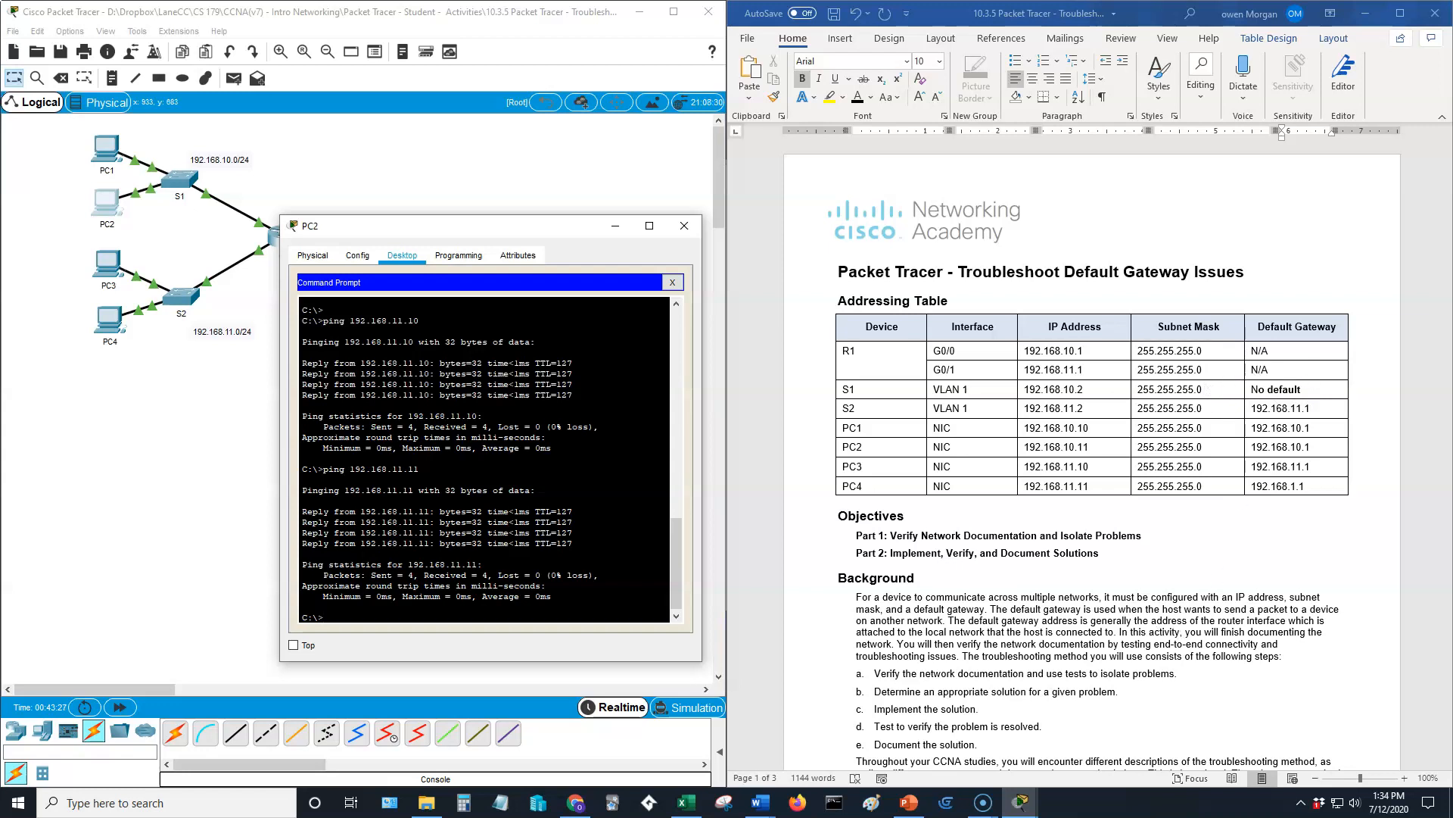
{"action": "scroll", "coordinate": [1297, 628], "scroll_direction": "down", "scroll_amount": 15}
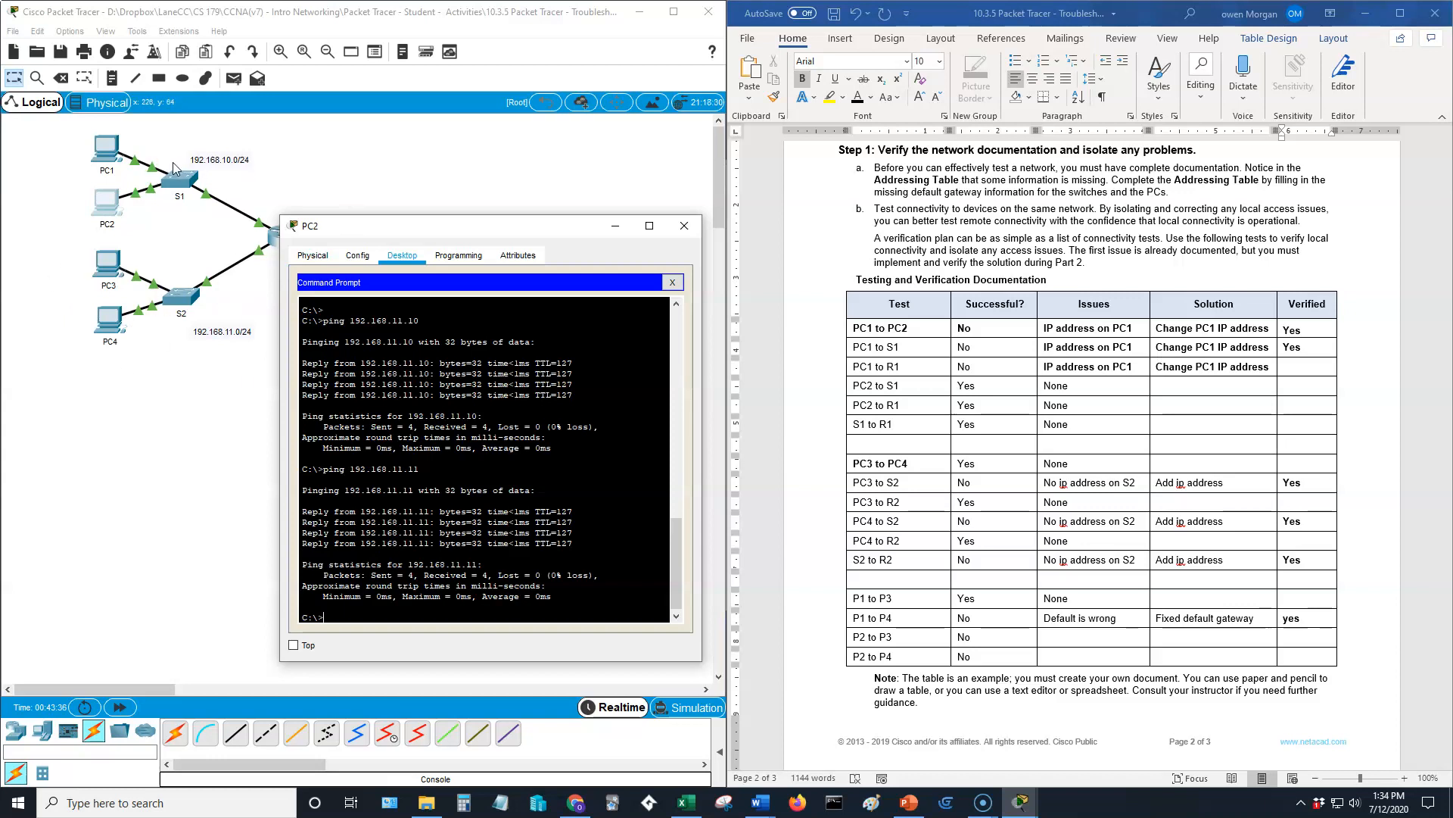
{"action": "key", "text": "Return"}
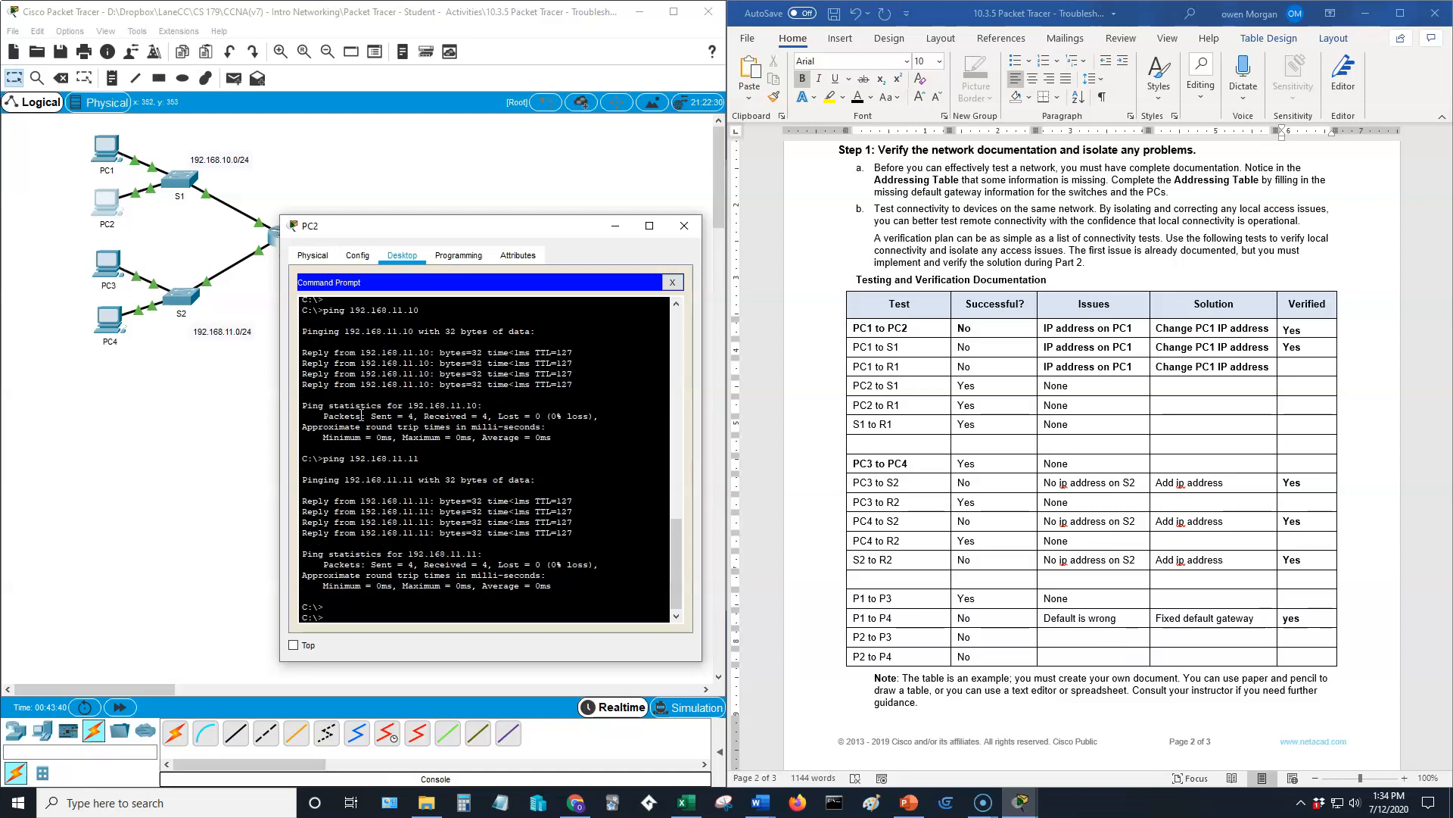
{"action": "left_click", "coordinate": [110, 268]}
{"action": "type", "text": "pri"}
{"action": "type", "text": "ng 192.168.10.2"}
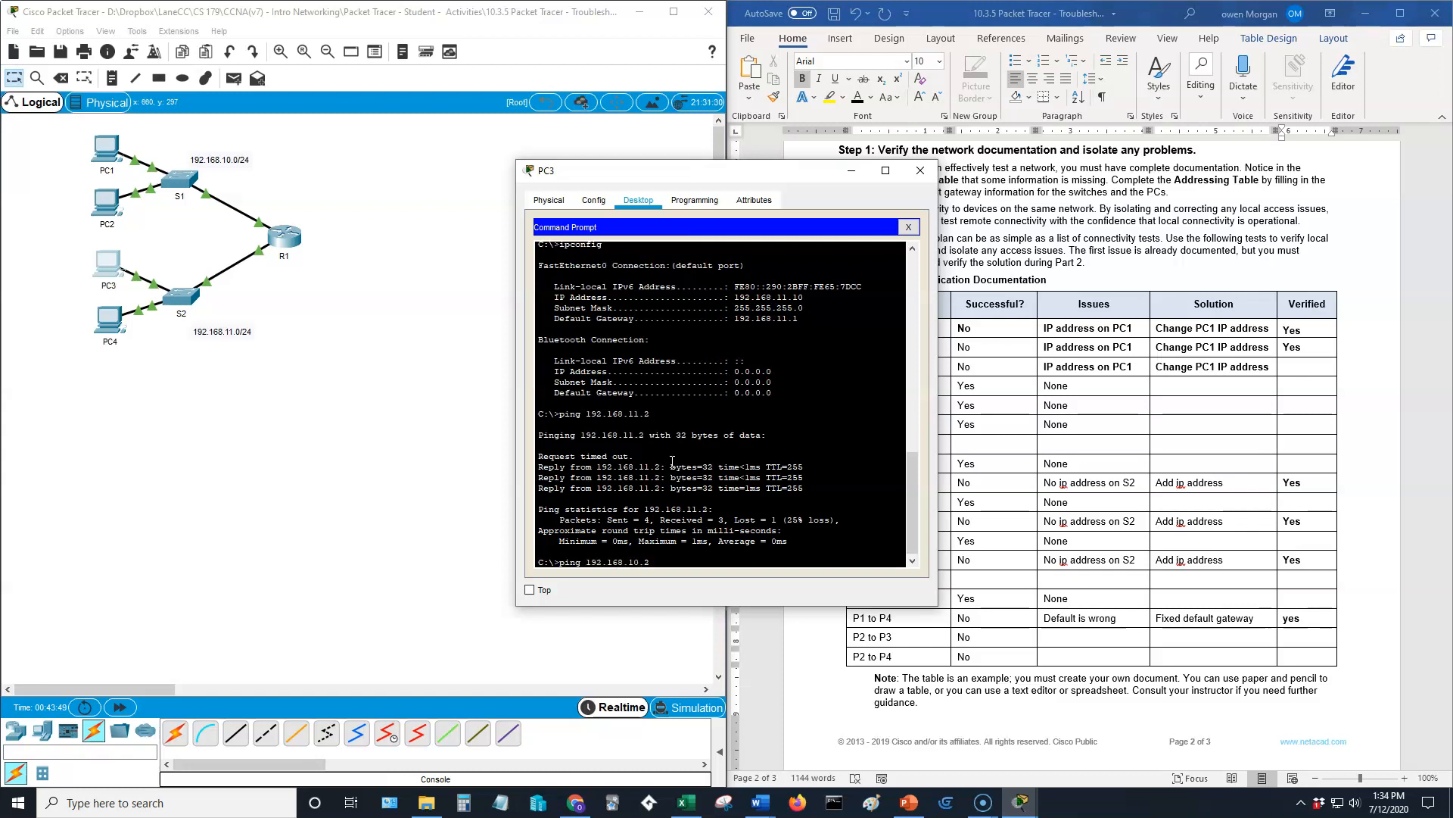
{"action": "key", "text": "Return"}
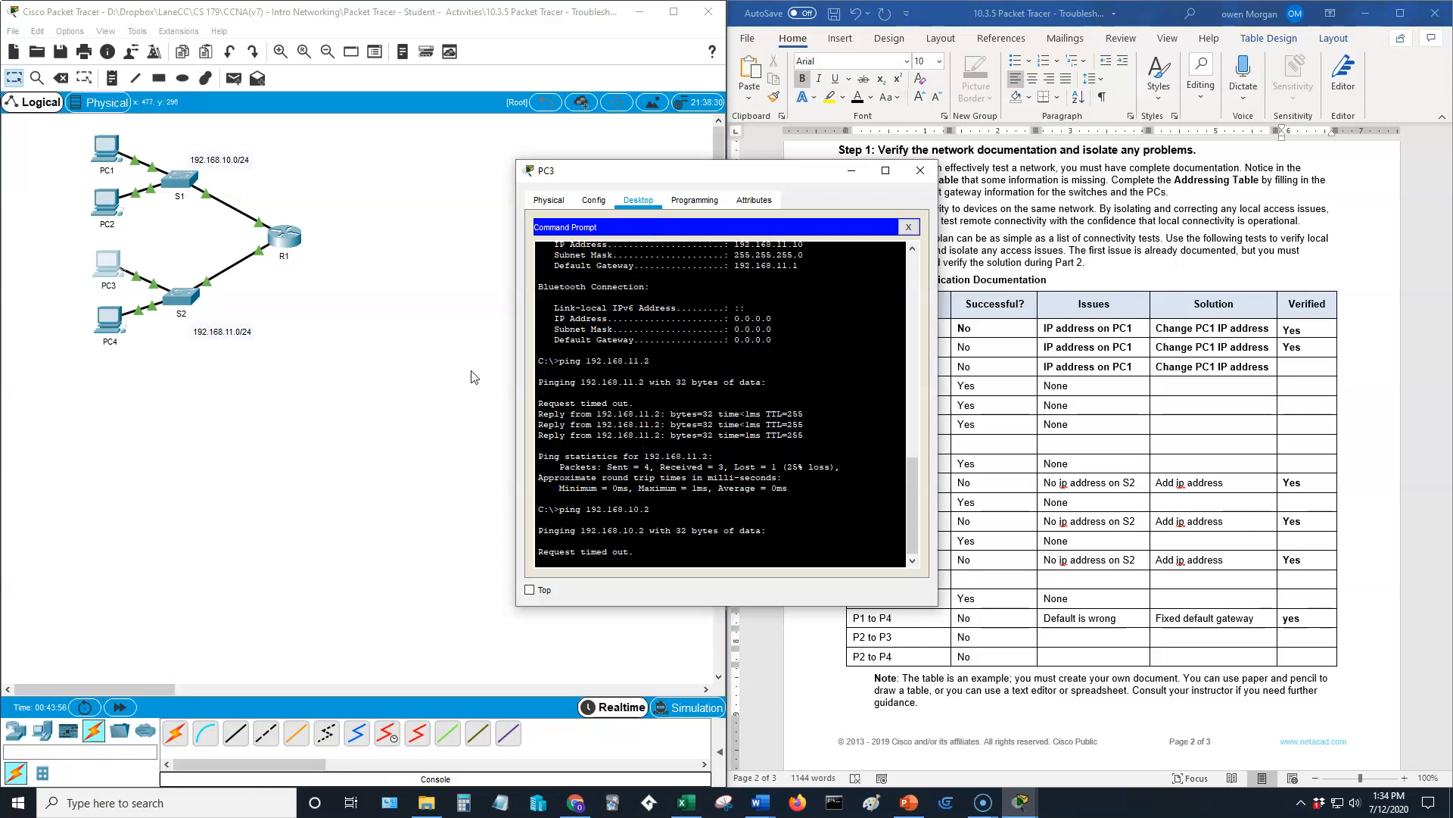
Step: Review the Part 2 instructions on verifying that all issues are resolved, and reposition PC3's window beside the document
{"action": "left_click", "coordinate": [1201, 562]}
{"action": "scroll", "coordinate": [1201, 562], "scroll_direction": "down", "scroll_amount": 12}
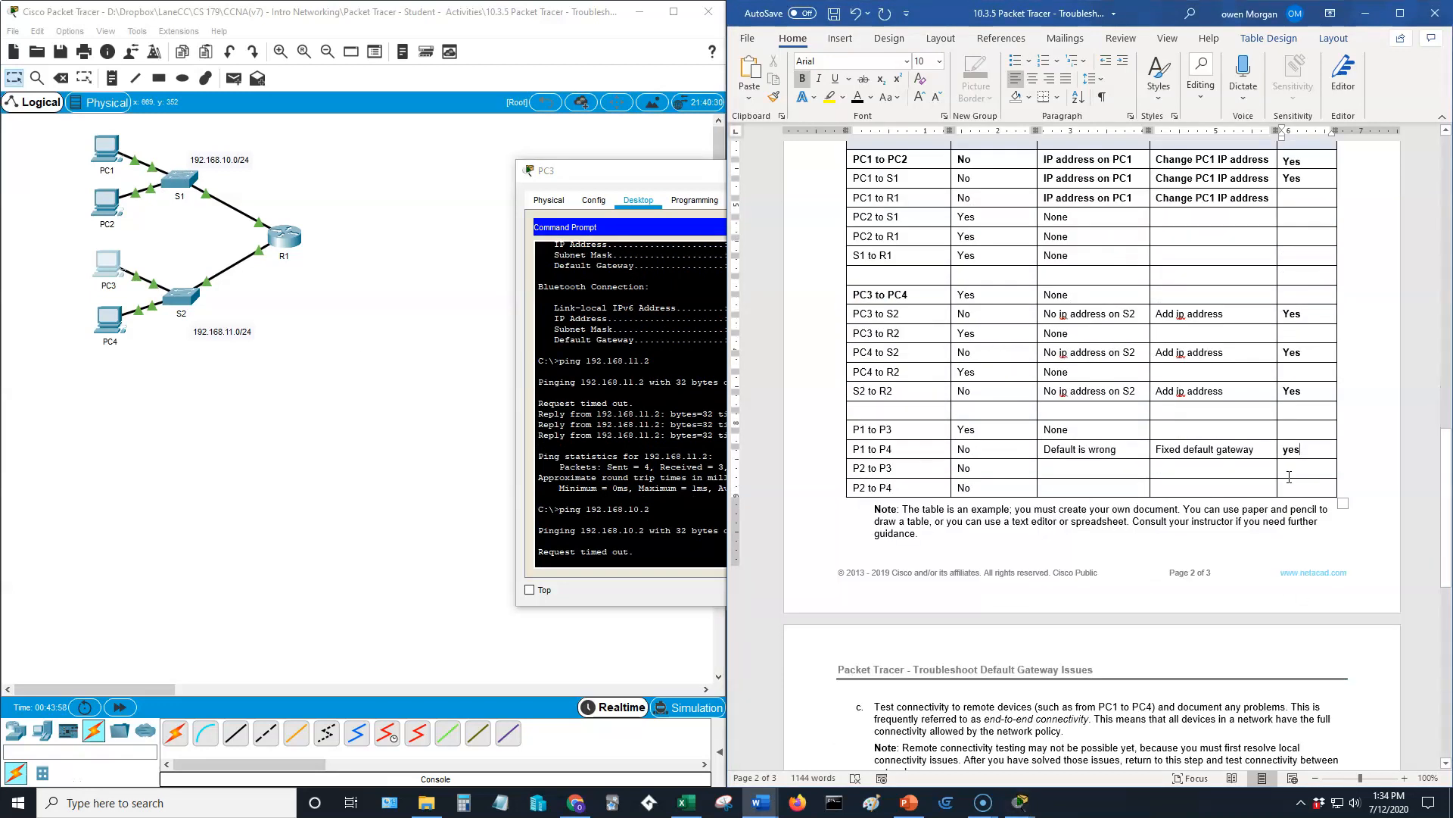
{"action": "scroll", "coordinate": [1281, 469], "scroll_direction": "down", "scroll_amount": 3}
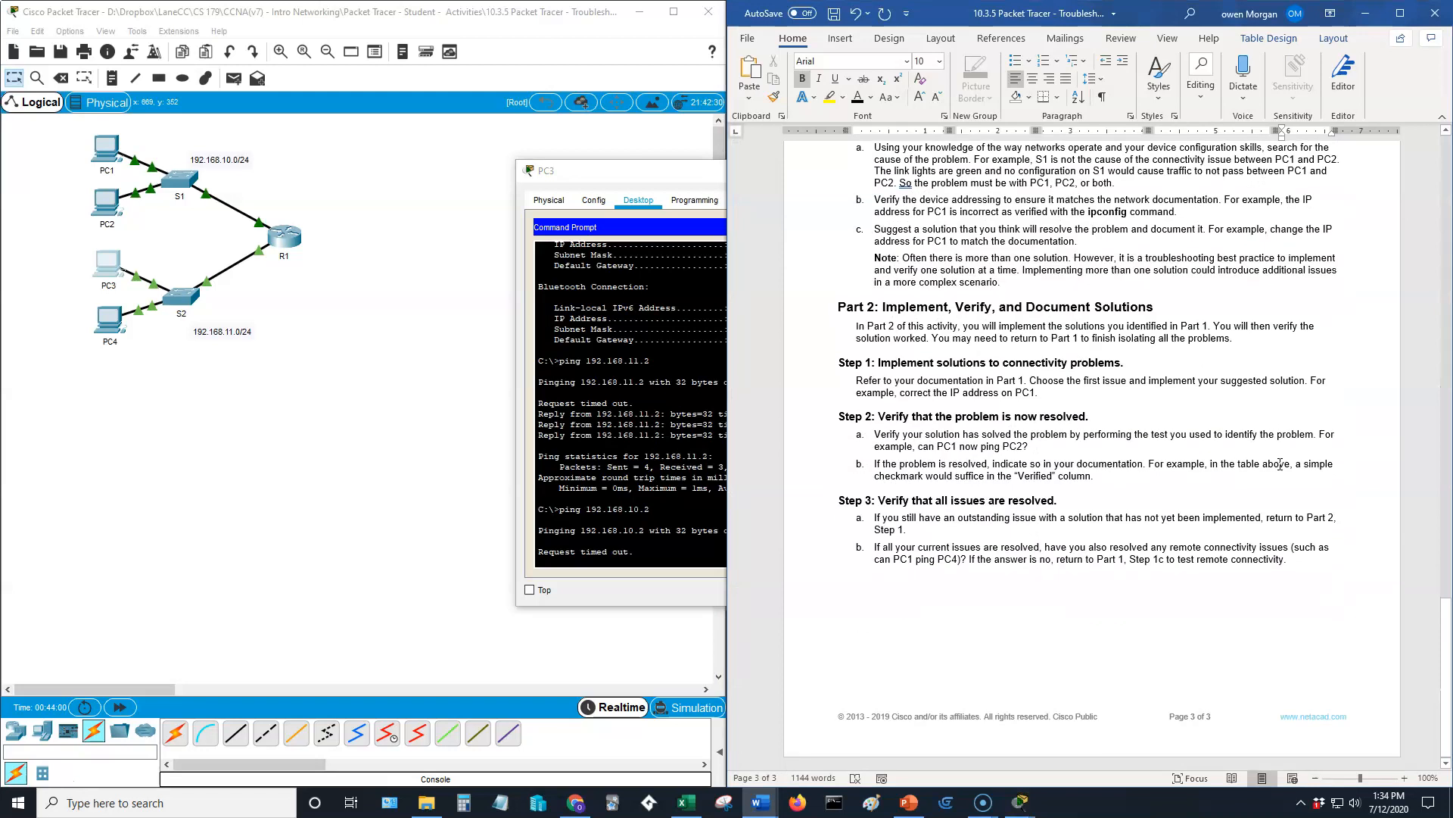
{"action": "left_click_drag", "start_coordinate": [690, 172], "coordinate": [463, 206]}
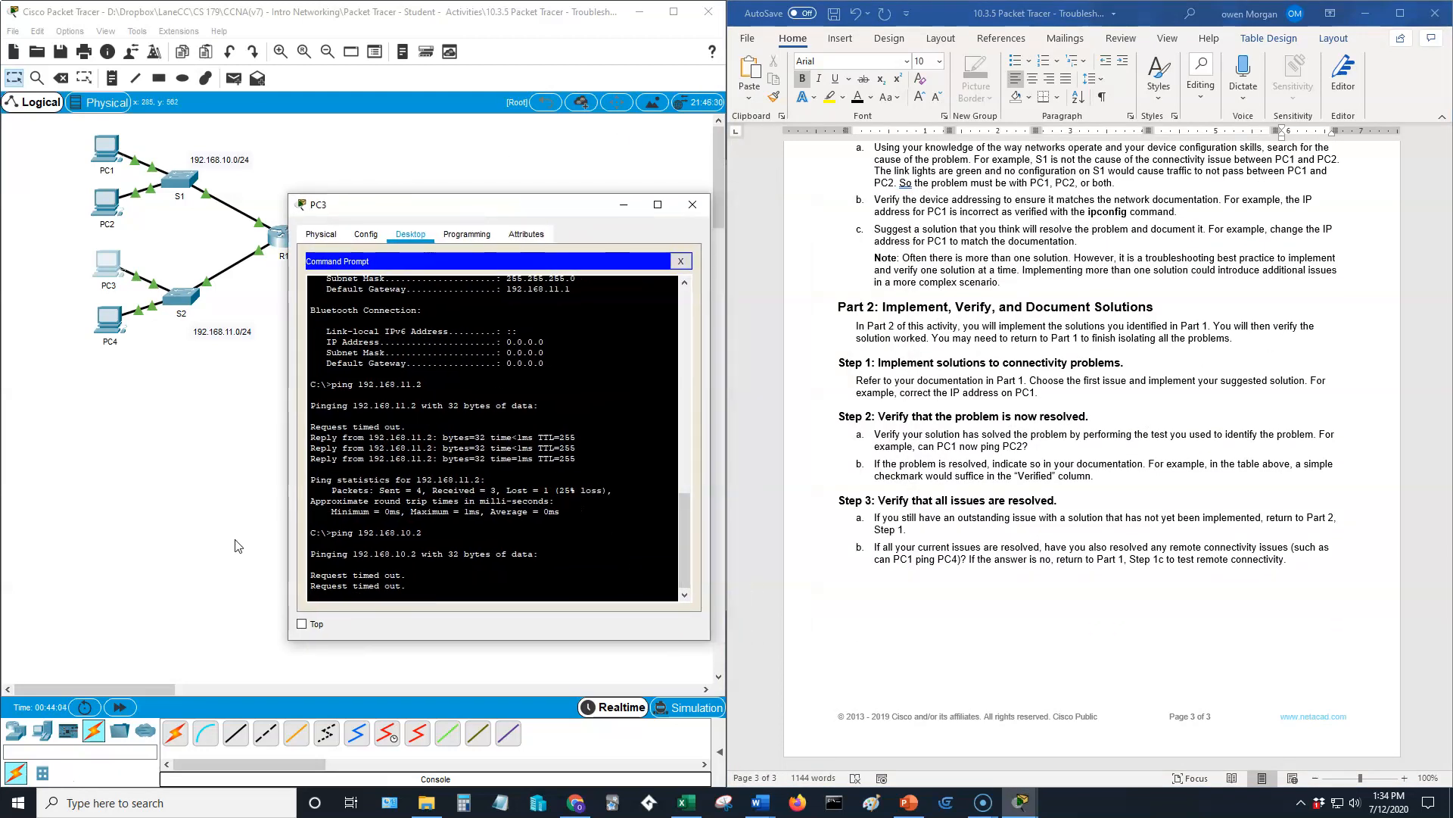